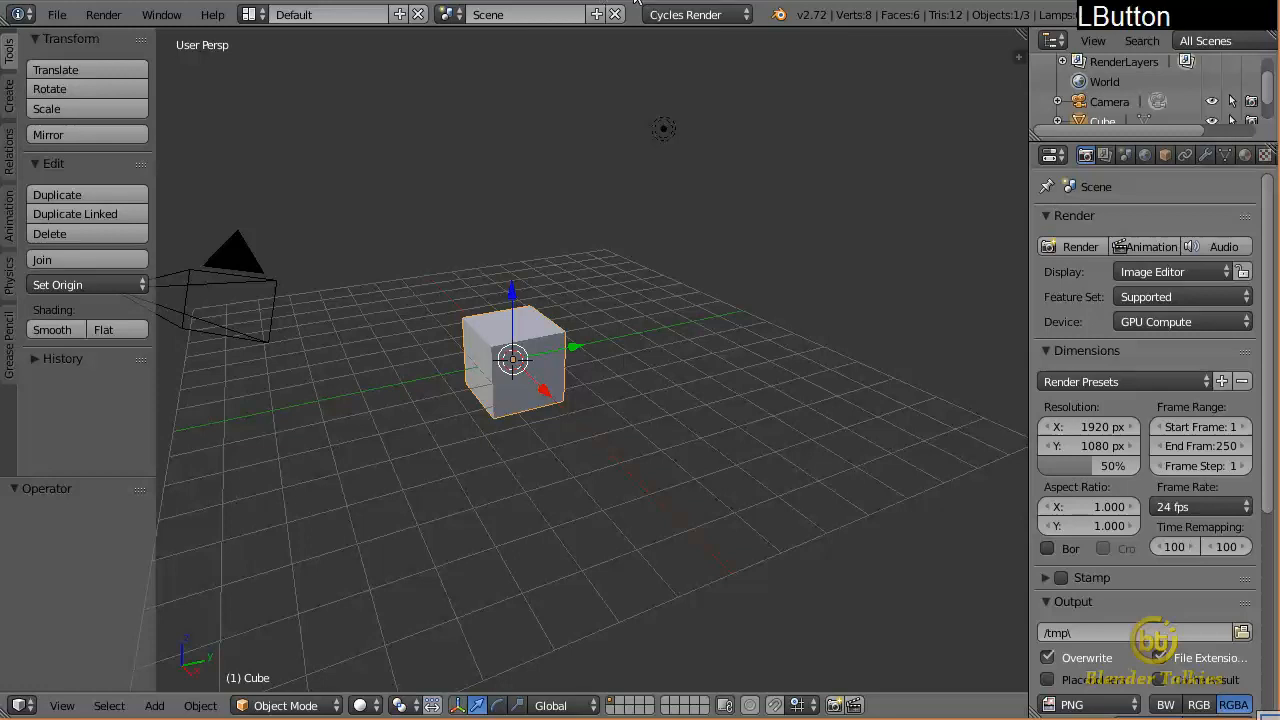
# Choose Cycles Render as the render engine and delete the default cube
pyautogui.click(684, 16)
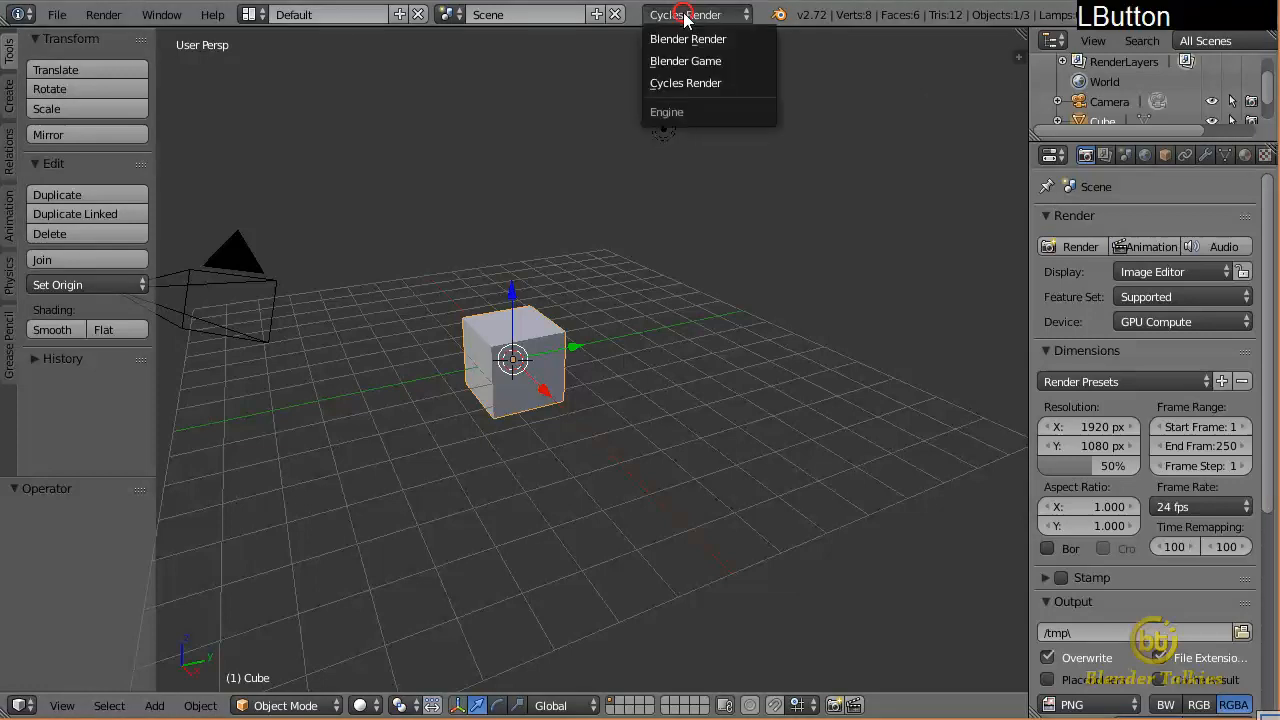
pyautogui.click(667, 84)
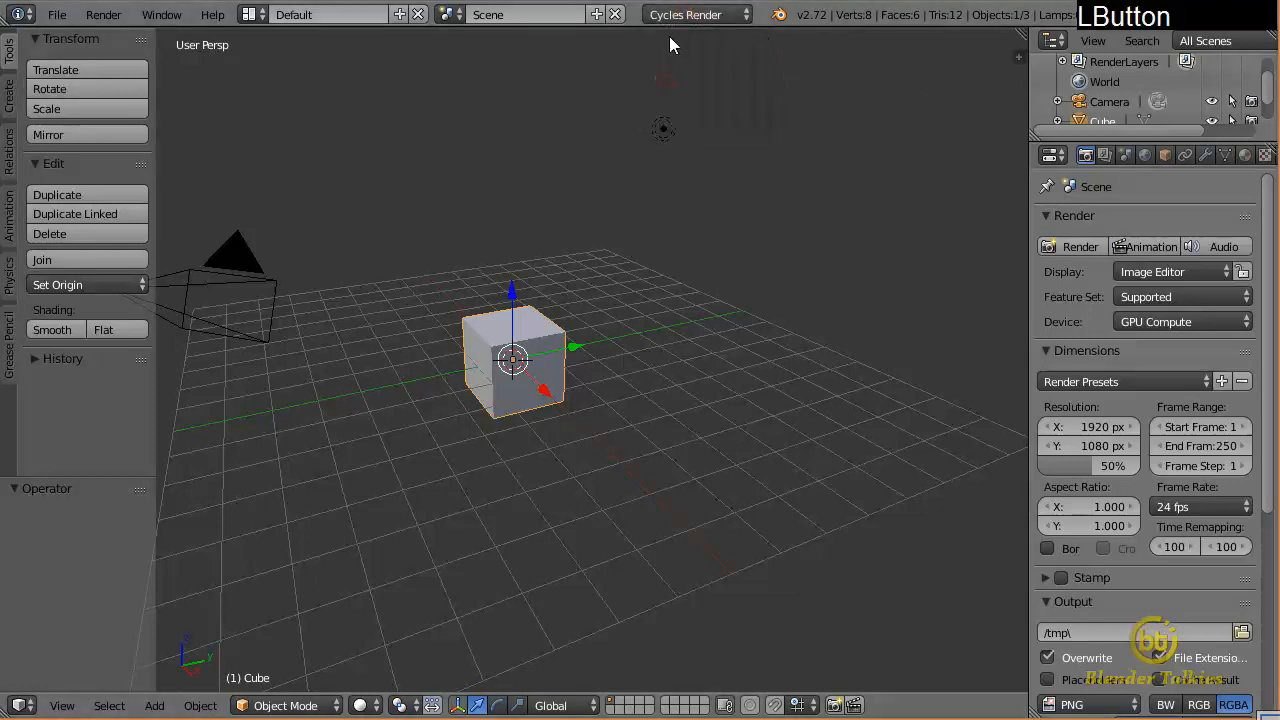
pyautogui.press('Delete')
pyautogui.click(601, 250)
# Add a plane mesh at the origin in the front orthographic view
pyautogui.press('KP_1')
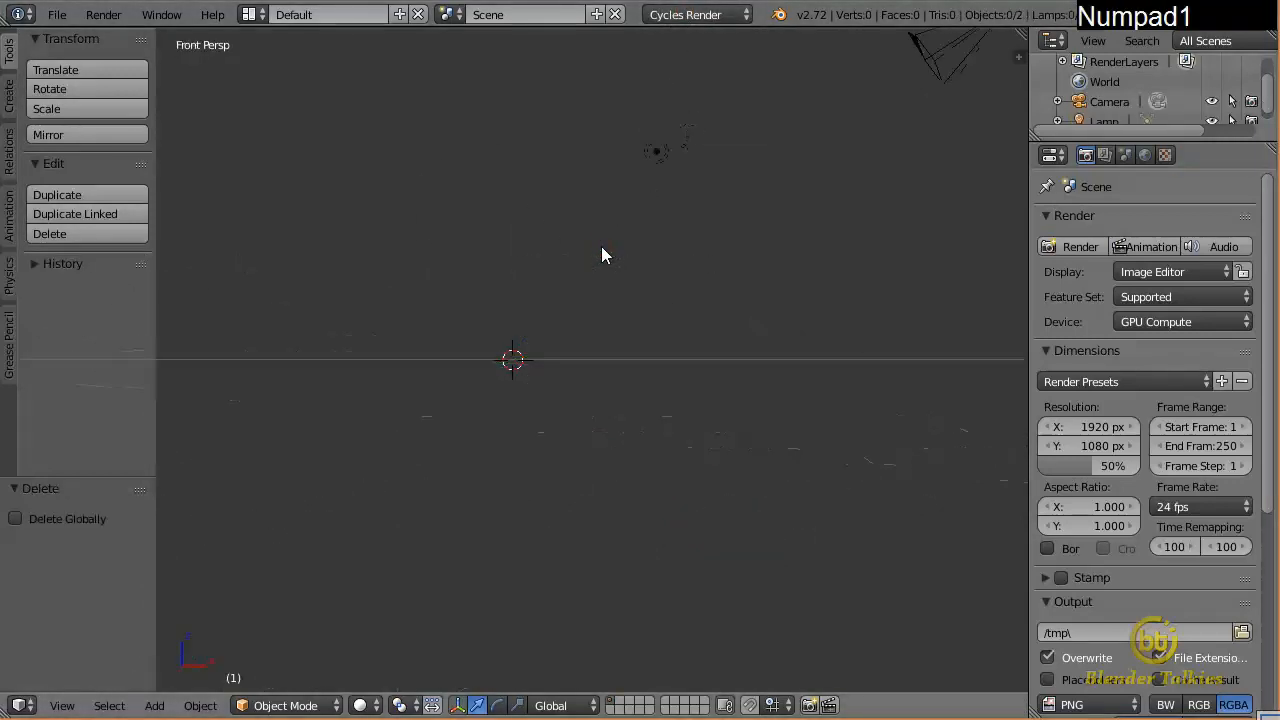
pyautogui.press('KP_5')
pyautogui.hotkey('shift', 'a')
pyautogui.moveTo(601, 250)
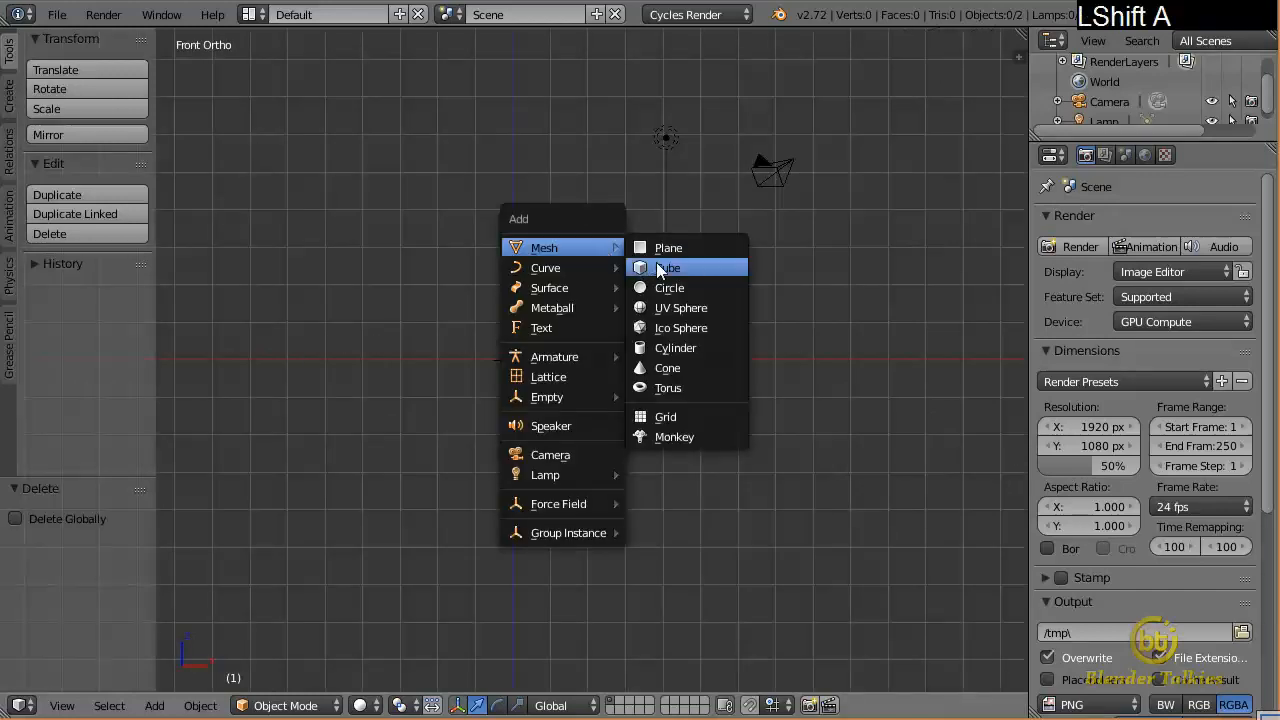
pyautogui.click(674, 245)
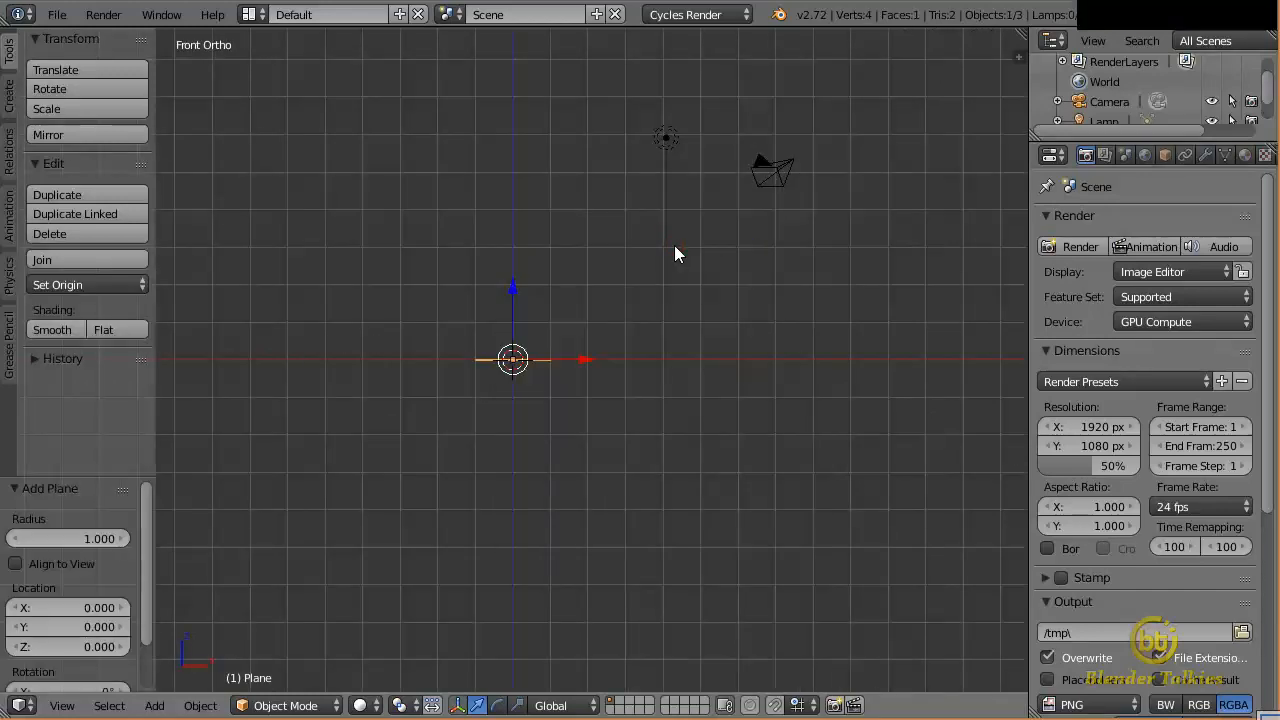
# Rotate the plane's geometry 90° around the X axis in Edit Mode
pyautogui.press('Tab')
pyautogui.press('r')
pyautogui.press('x')
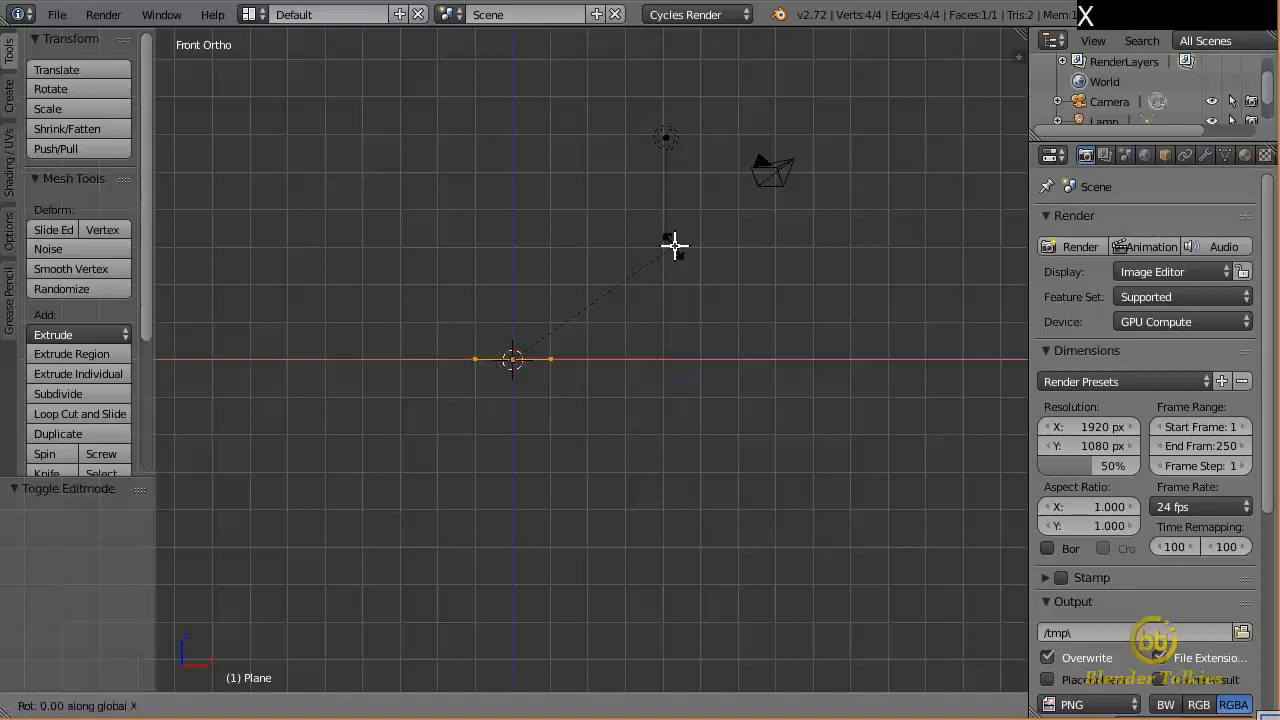
pyautogui.press('KP_9')
pyautogui.press('KP_0')
pyautogui.press('Return')
# Move the plane's geometry up 1 unit along Z and return to Object Mode
pyautogui.press('g')
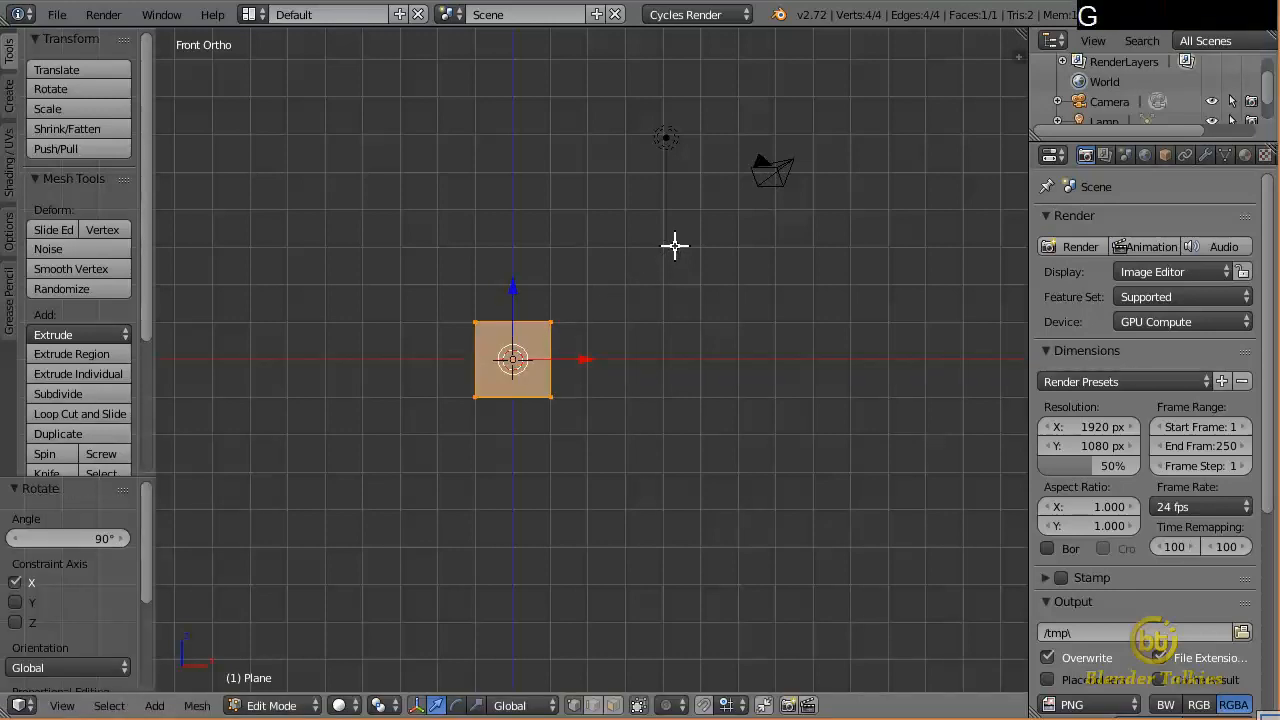
pyautogui.press('z')
pyautogui.press('KP_1')
pyautogui.press('KP_Enter')
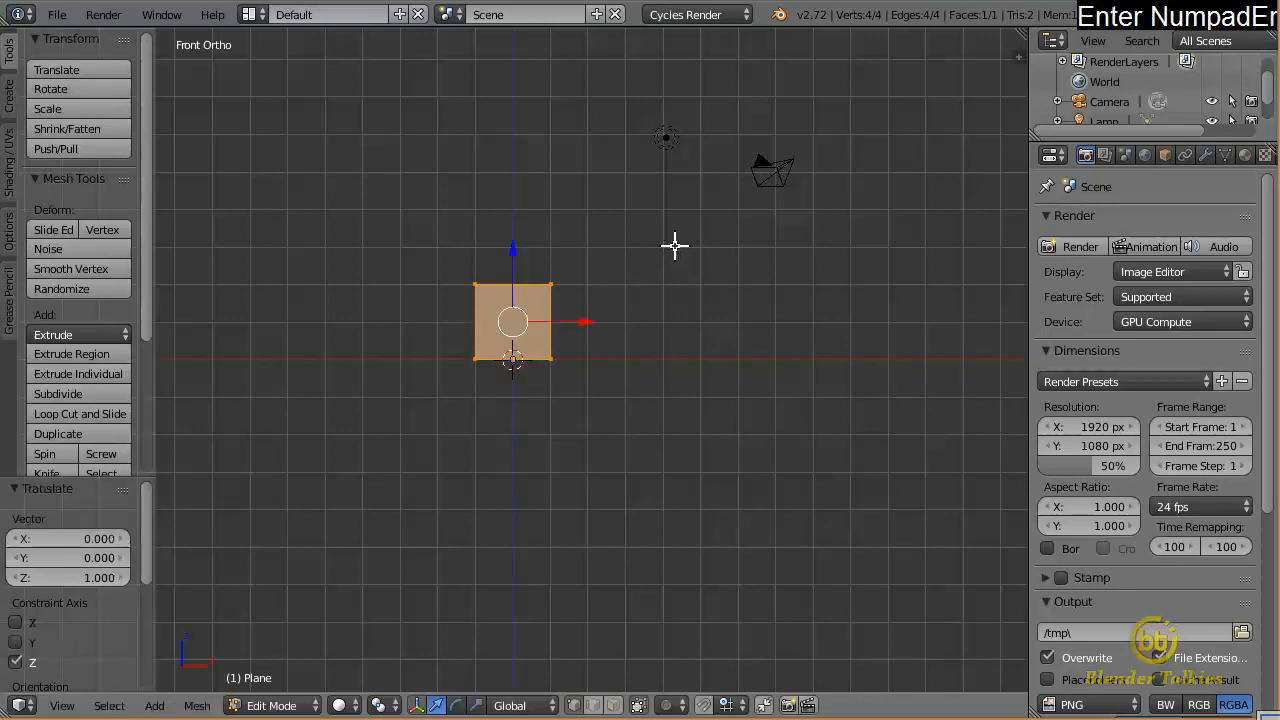
pyautogui.press('Tab')
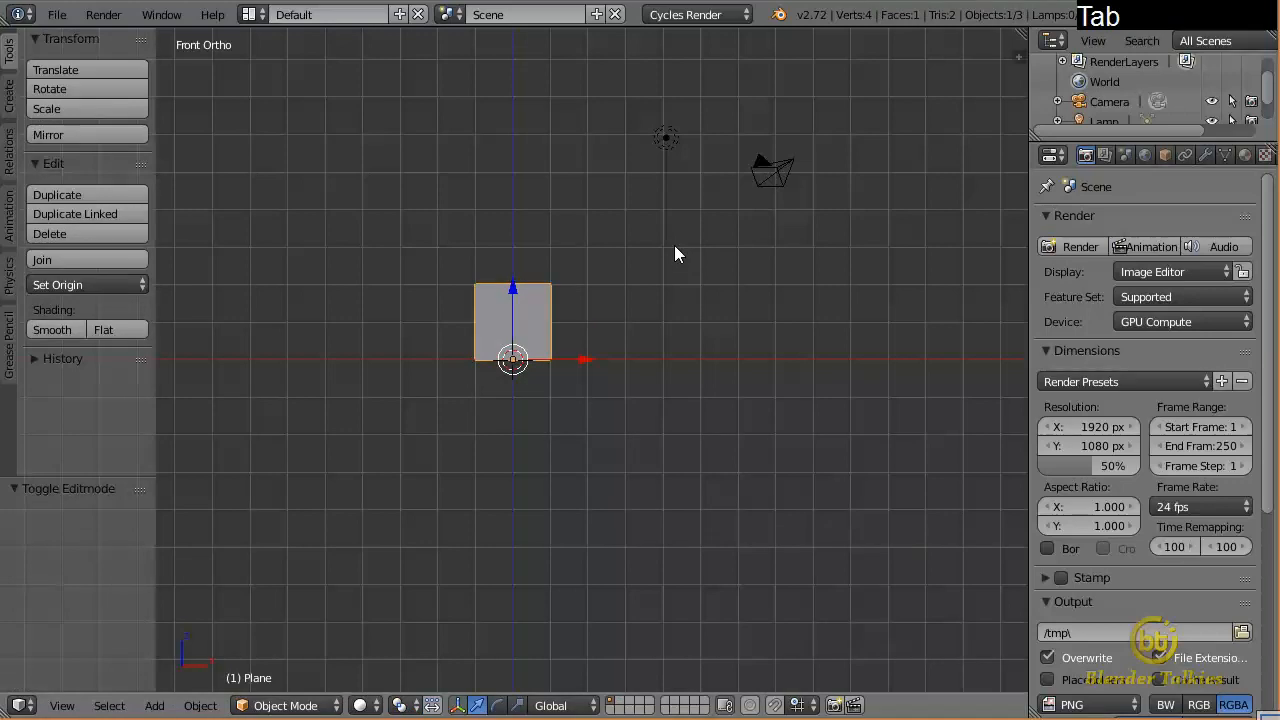
# Set the scene units to Imperial and the plane's X dimension to 25 ft
pyautogui.click(1125, 155)
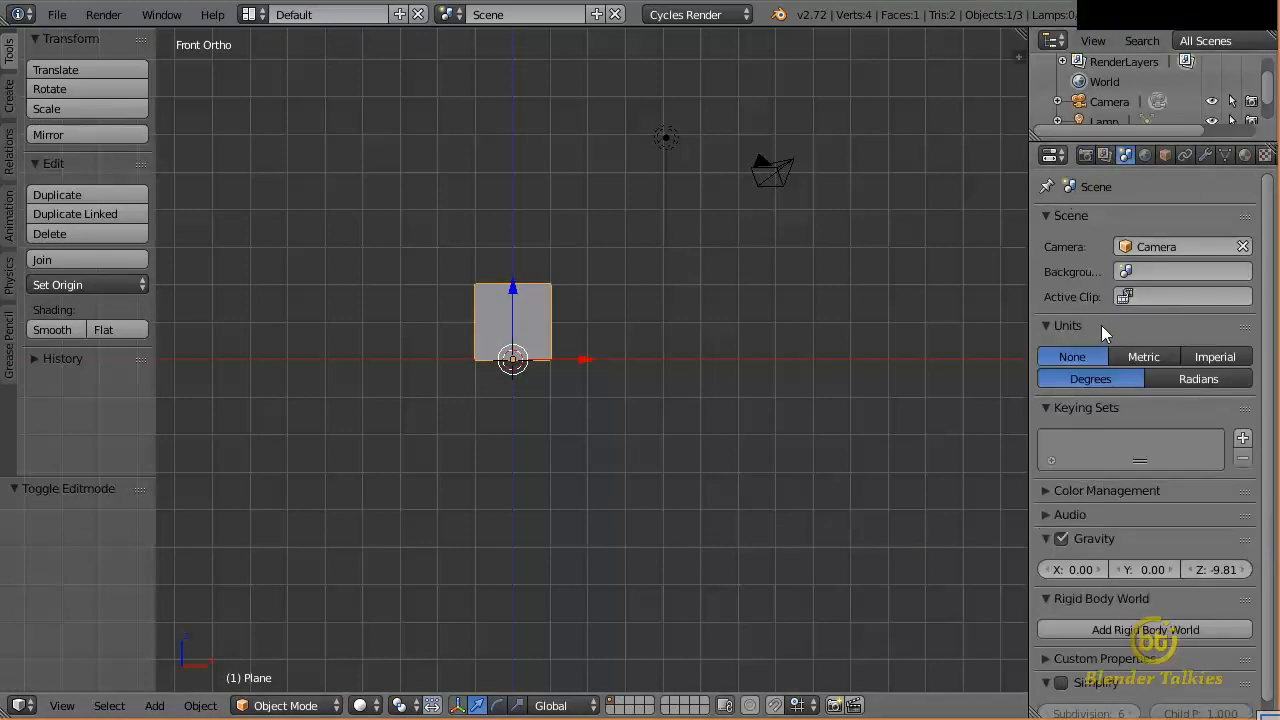
pyautogui.click(1229, 357)
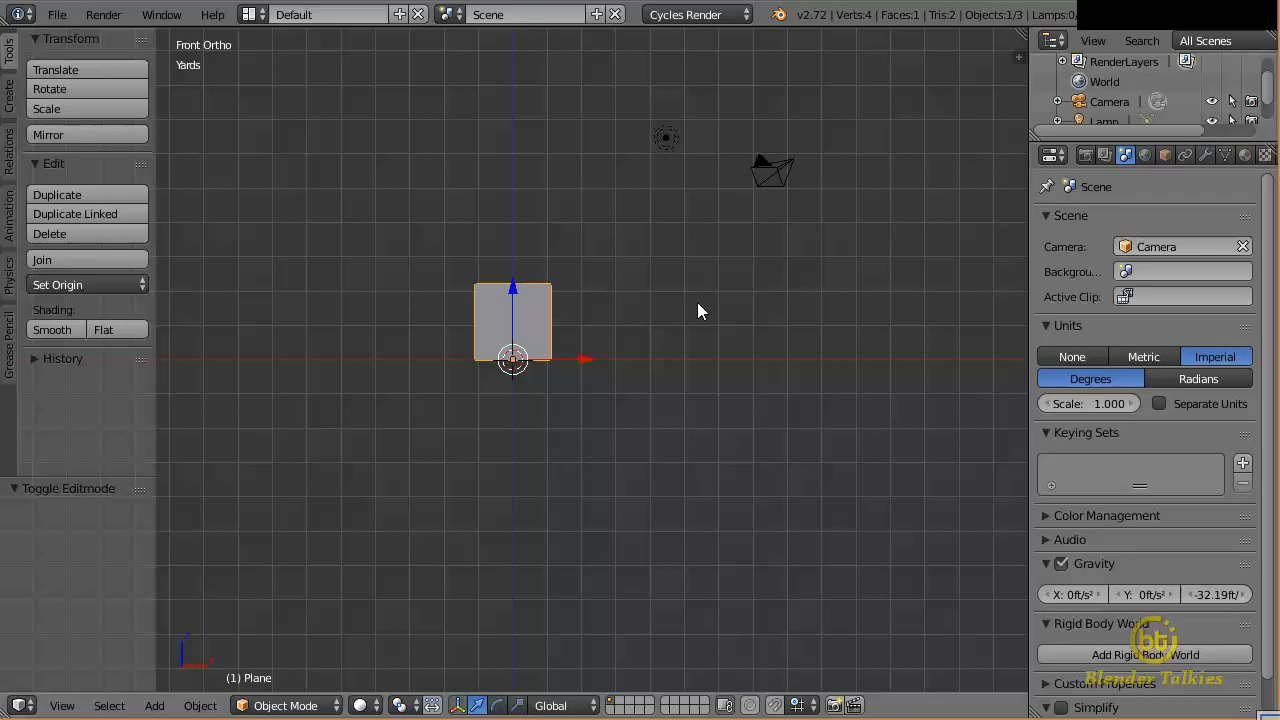
pyautogui.press('n')
pyautogui.scroll(5, 877, 268)
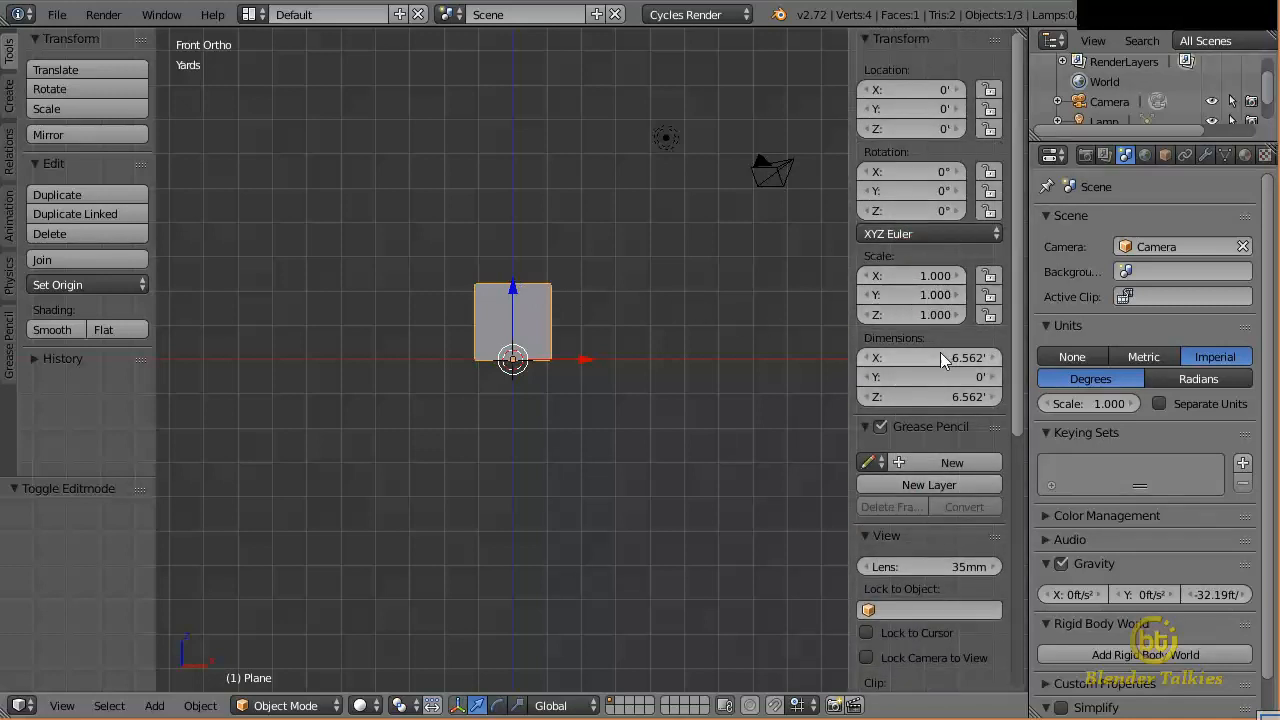
pyautogui.click(940, 357)
pyautogui.write('25')
pyautogui.press('KP_Enter')
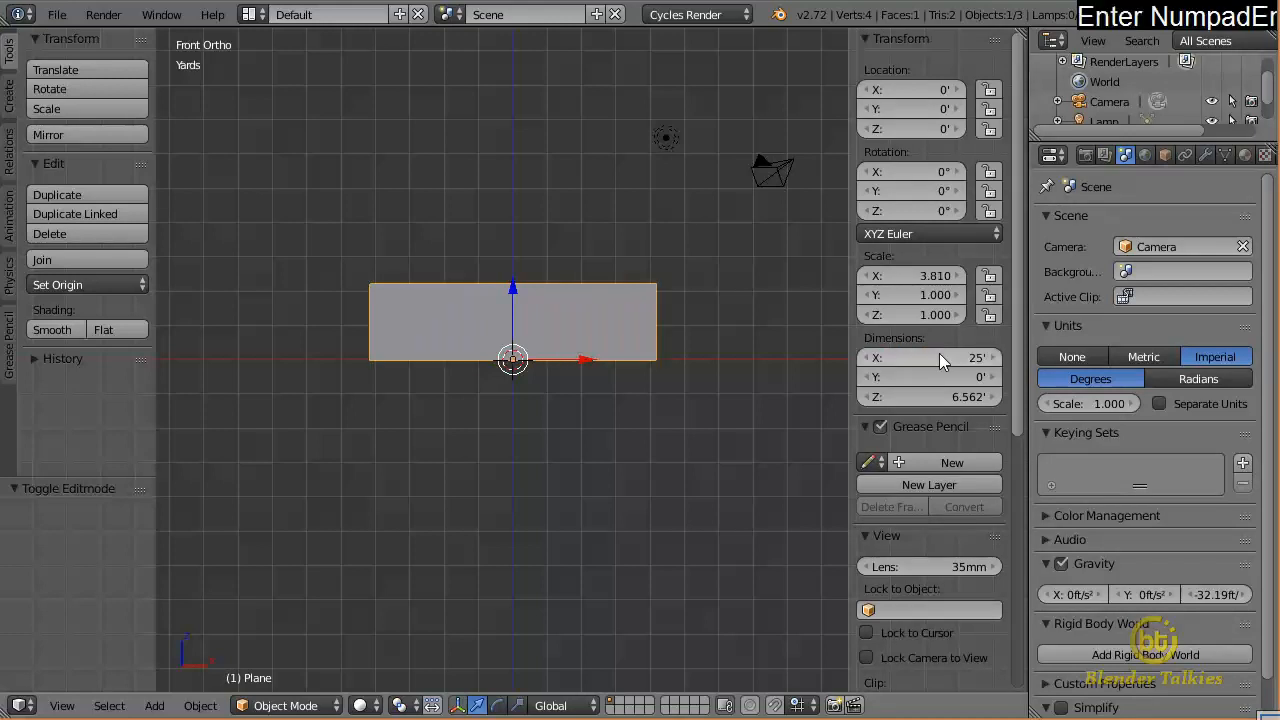
# Set the plane's Z dimension to 12 ft
pyautogui.click(937, 390)
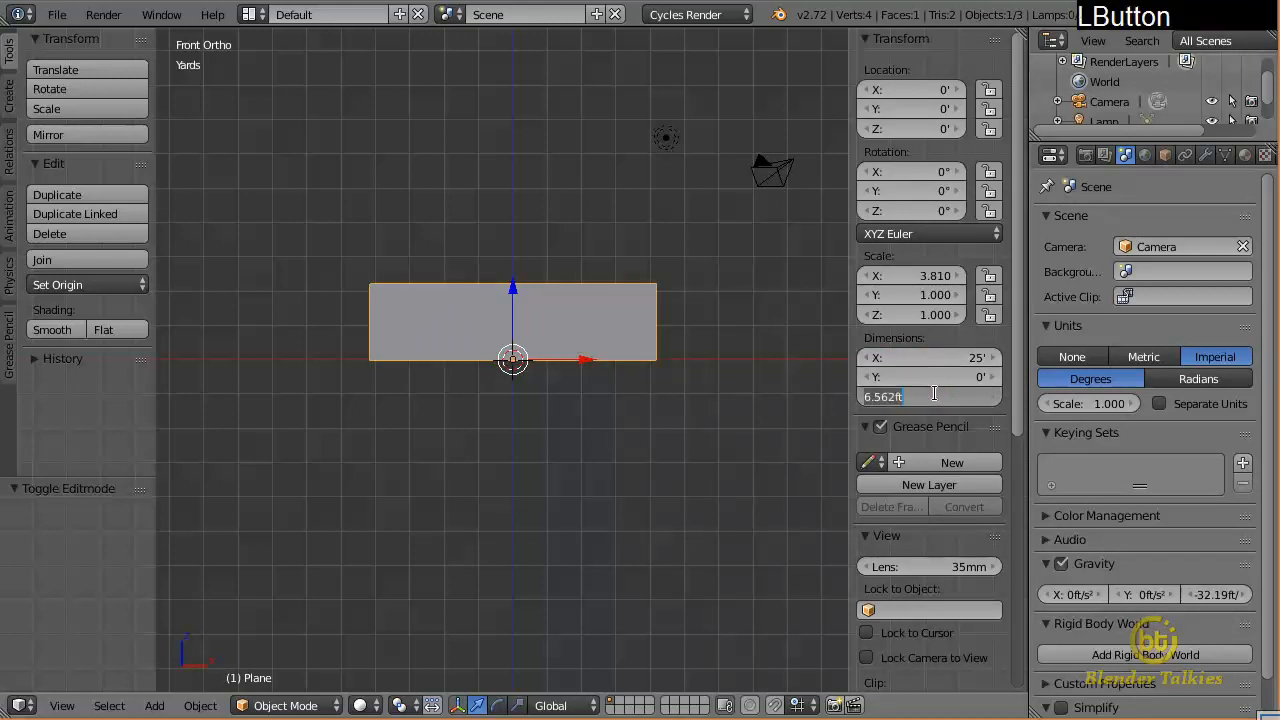
pyautogui.write('9')
pyautogui.press('KP_Enter')
pyautogui.click(934, 393)
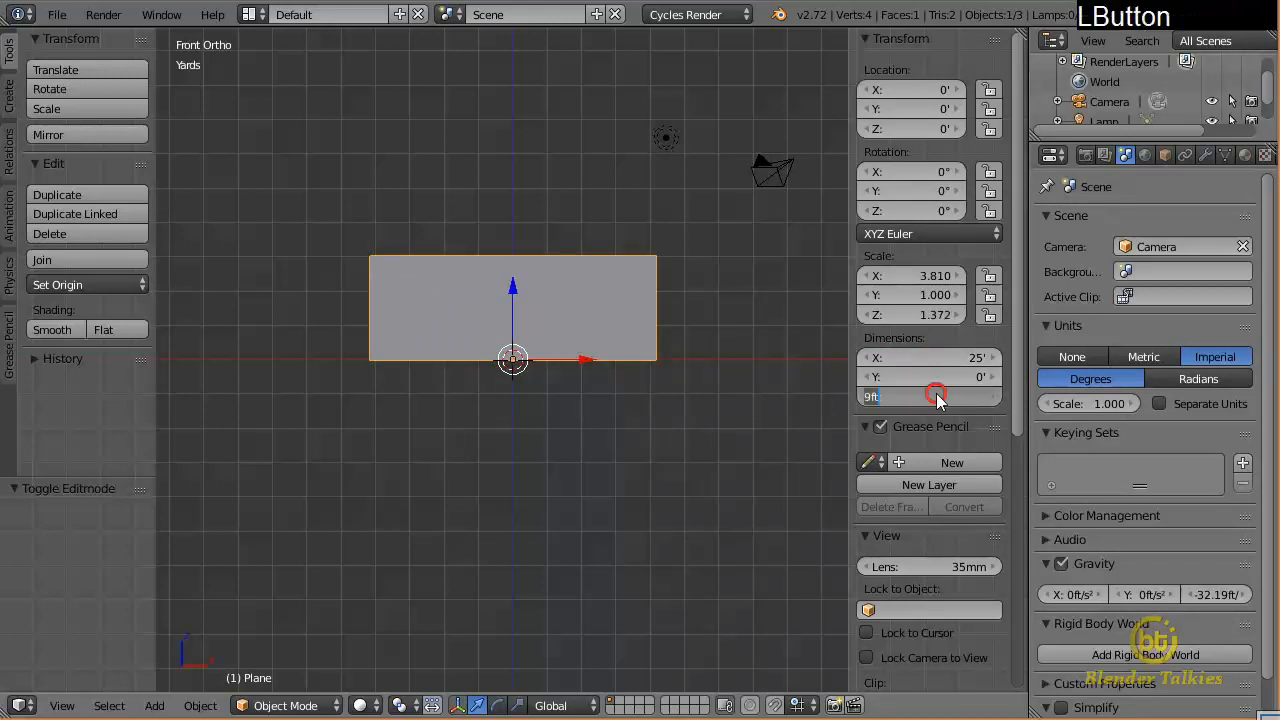
pyautogui.write('12')
pyautogui.press('Return')
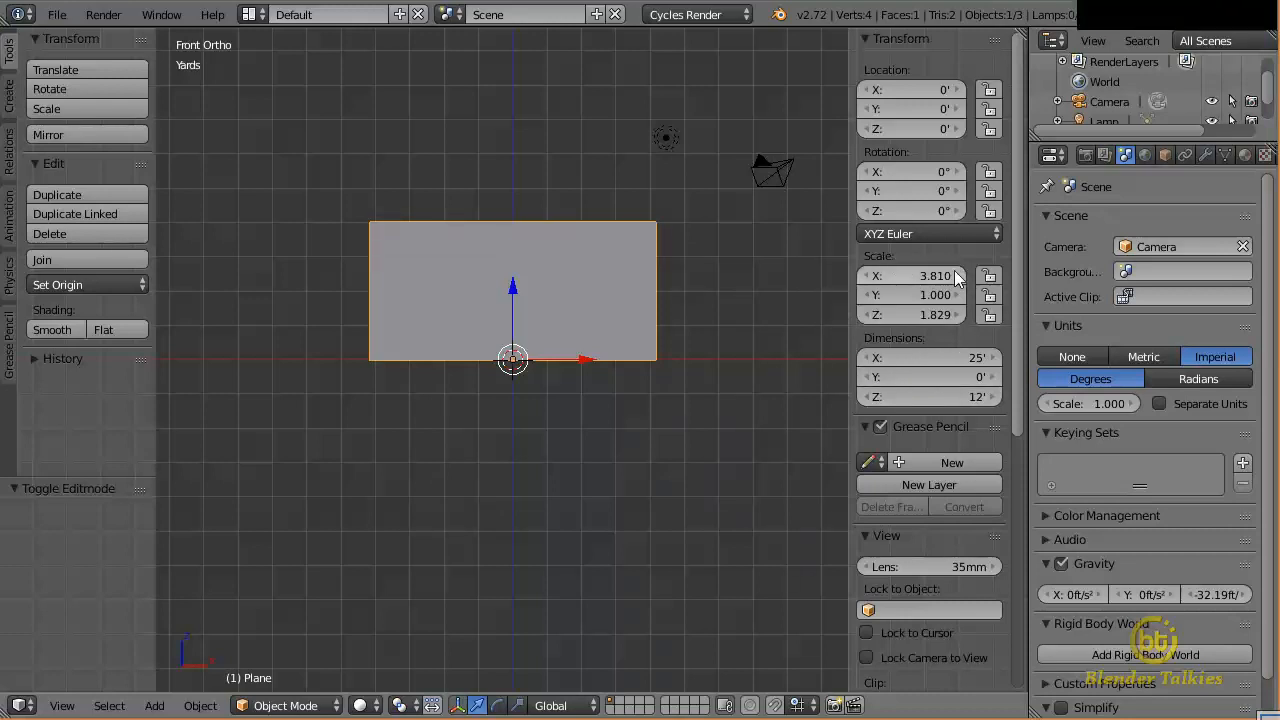
# Apply the plane's scale and set the scene units back to None
pyautogui.hotkey('ctrl', 'a')
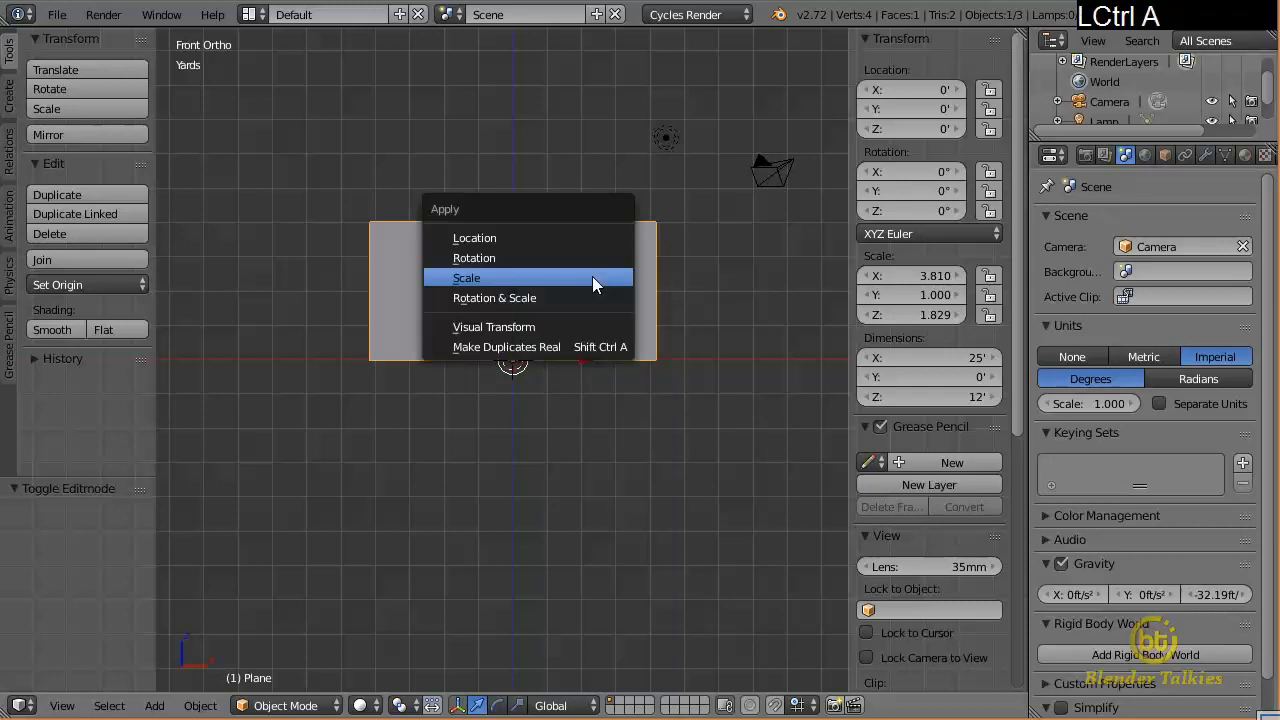
pyautogui.click(592, 278)
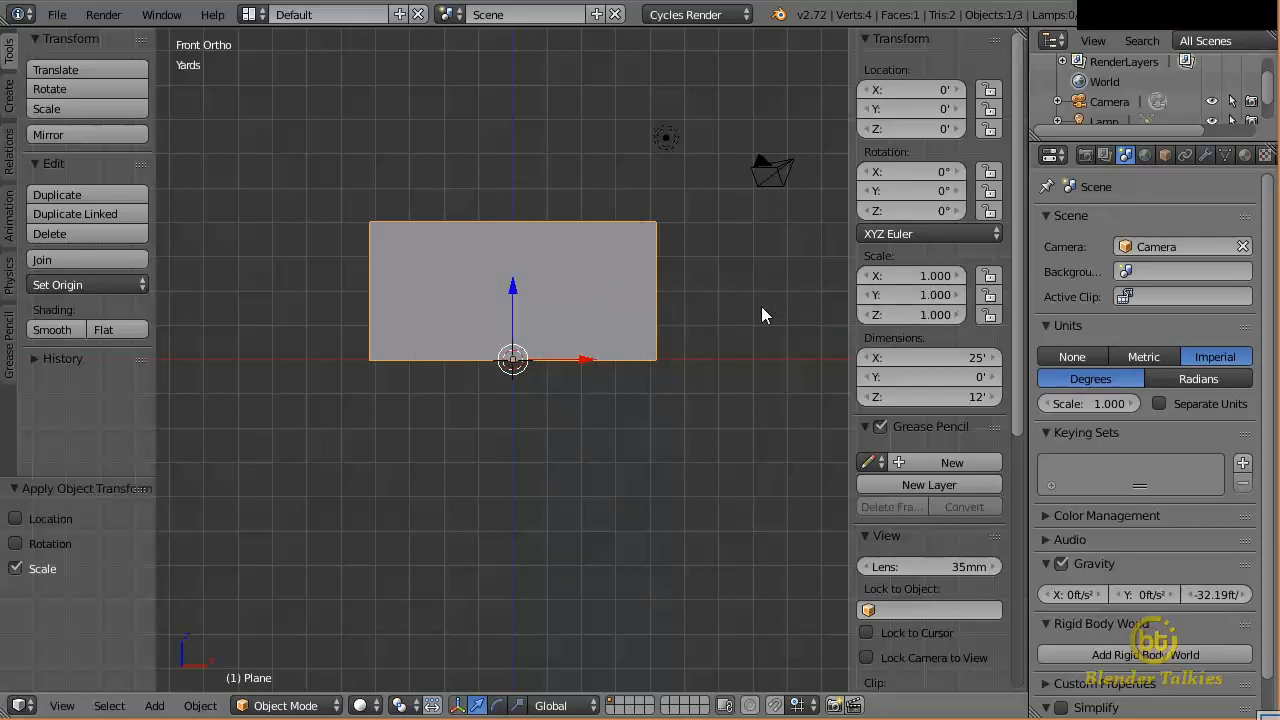
pyautogui.press('n')
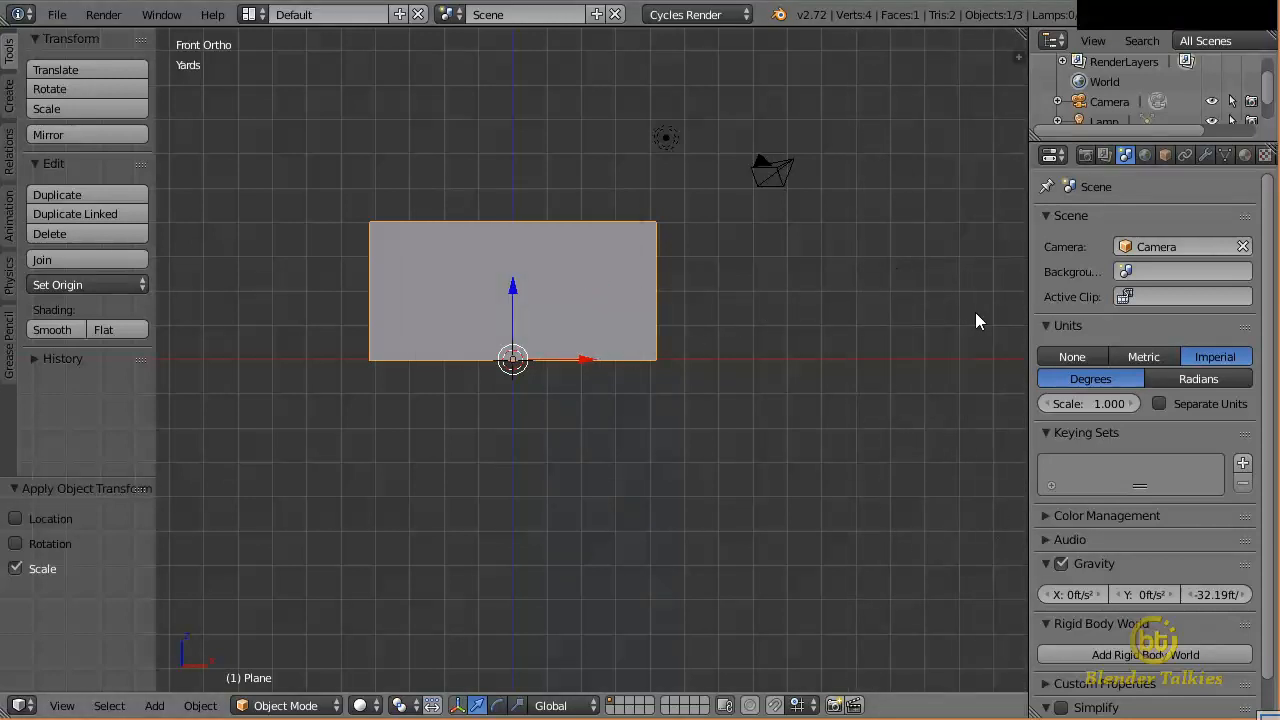
pyautogui.click(1068, 356)
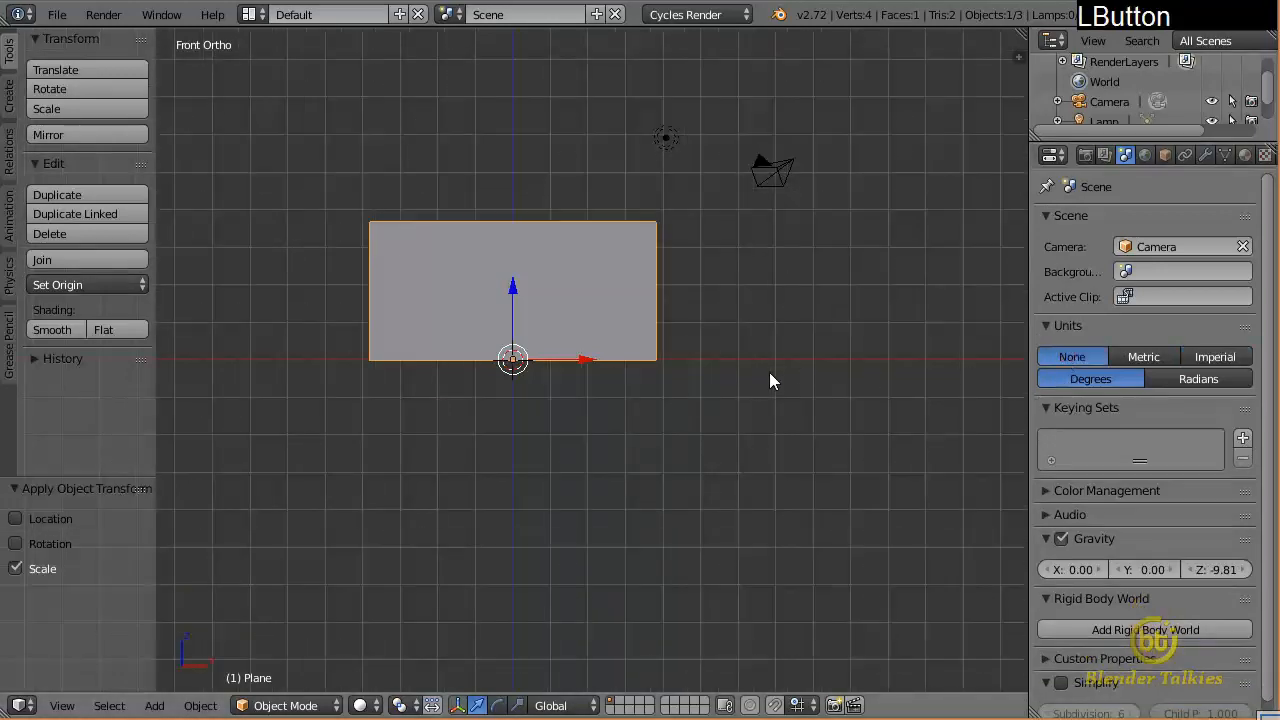
# Put the plane in Texture Paint mode and split off a UV/Image Editor beside the 3D view
pyautogui.click(285, 705)
pyautogui.click(300, 572)
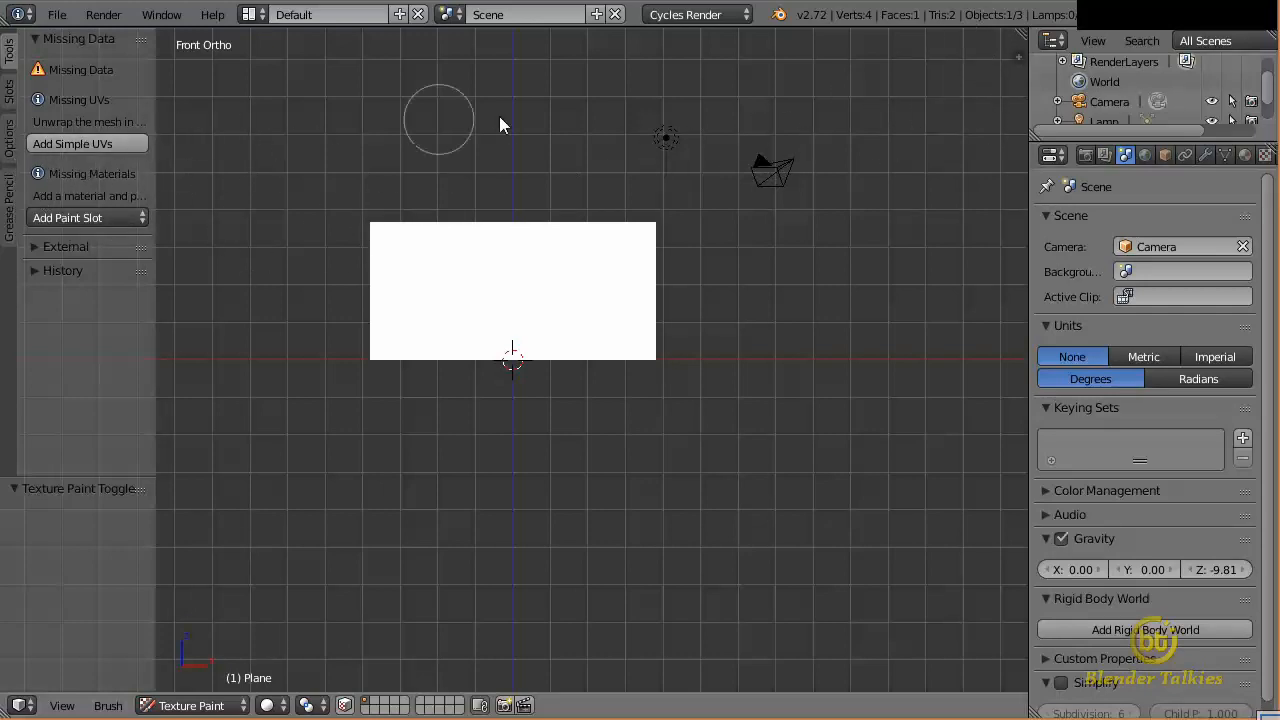
pyautogui.moveTo(1022, 36); pyautogui.dragTo(502, 55)
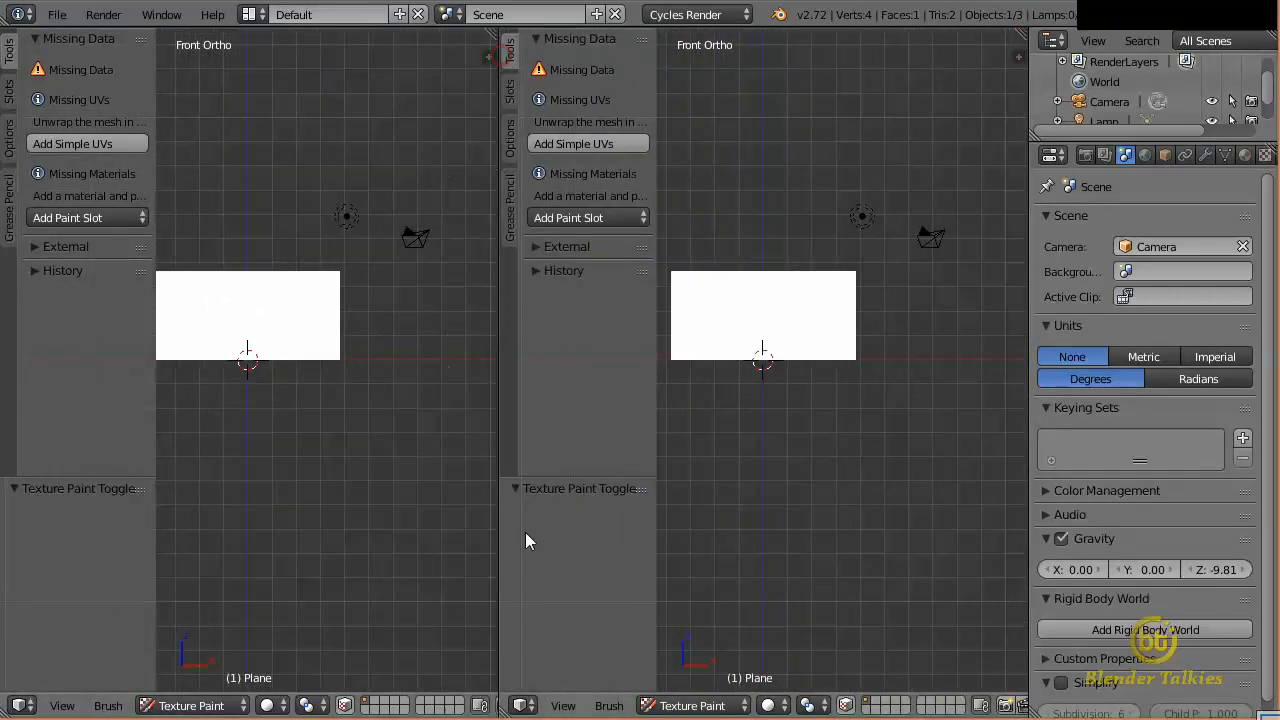
pyautogui.click(520, 705)
pyautogui.click(571, 550)
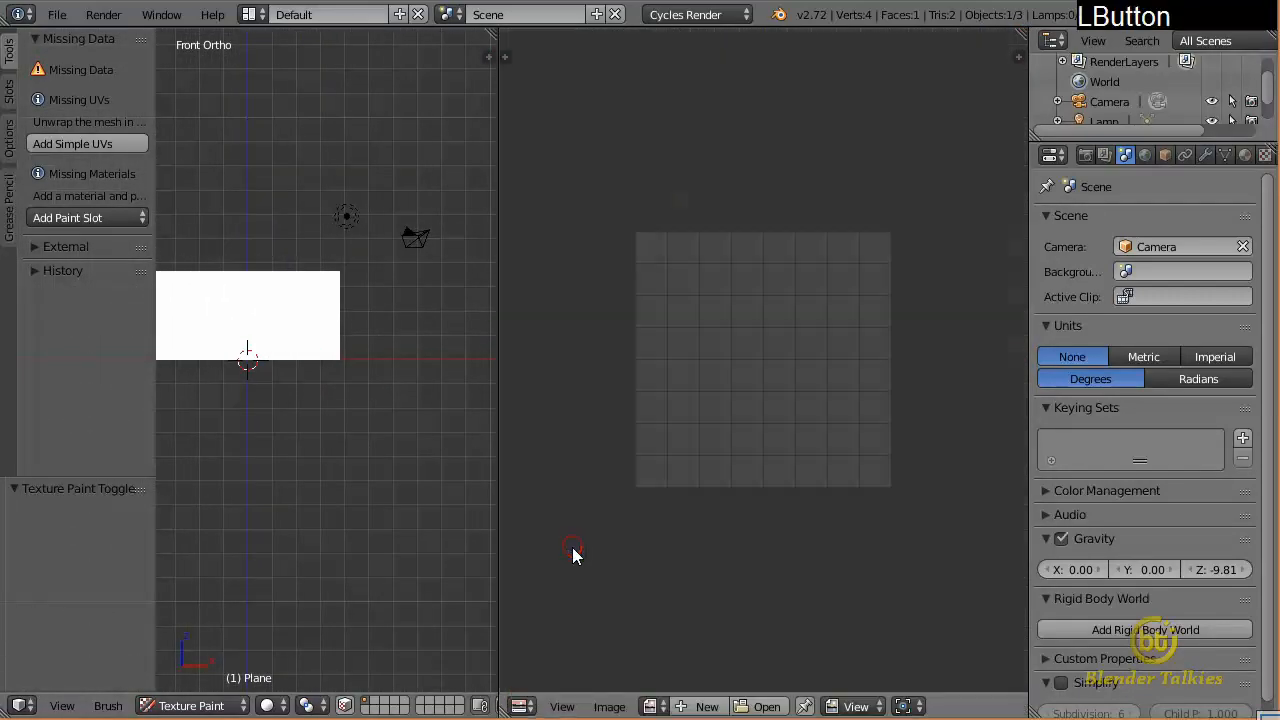
# Unwrap the plane with Project From View, scale its UVs up beyond the image bounds, and return to Texture Paint mode
pyautogui.press('Tab')
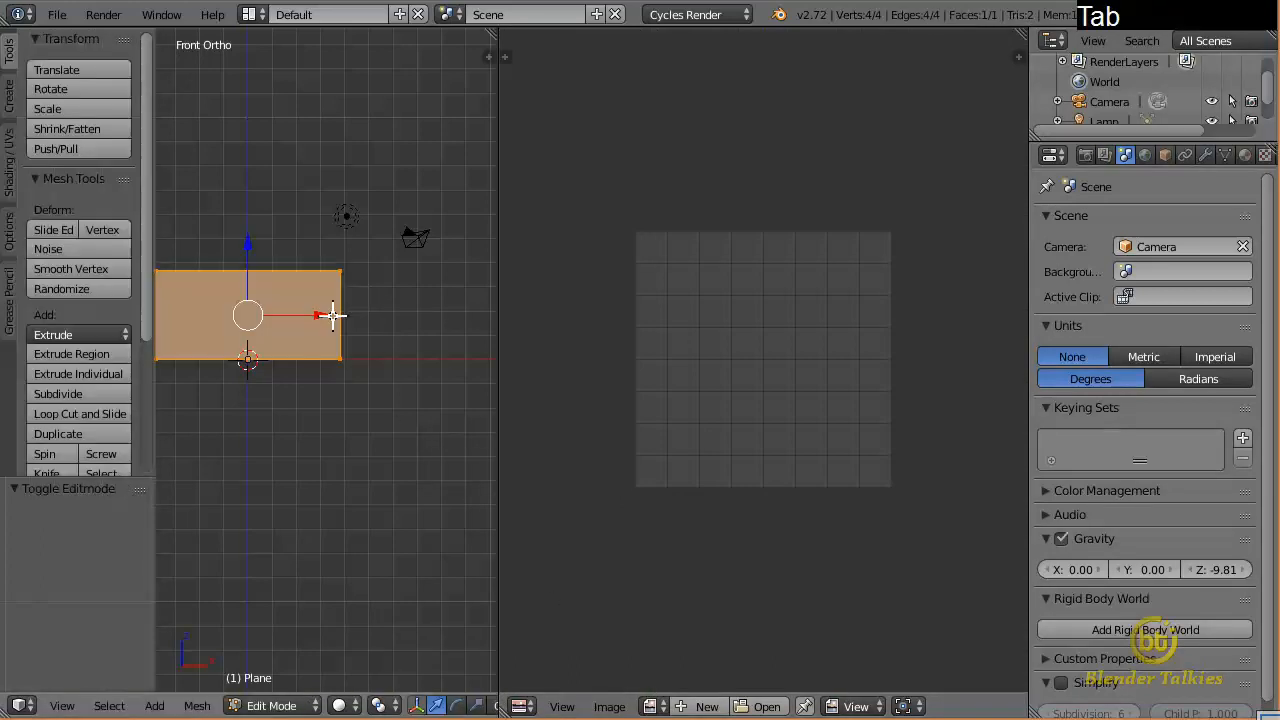
pyautogui.press('u')
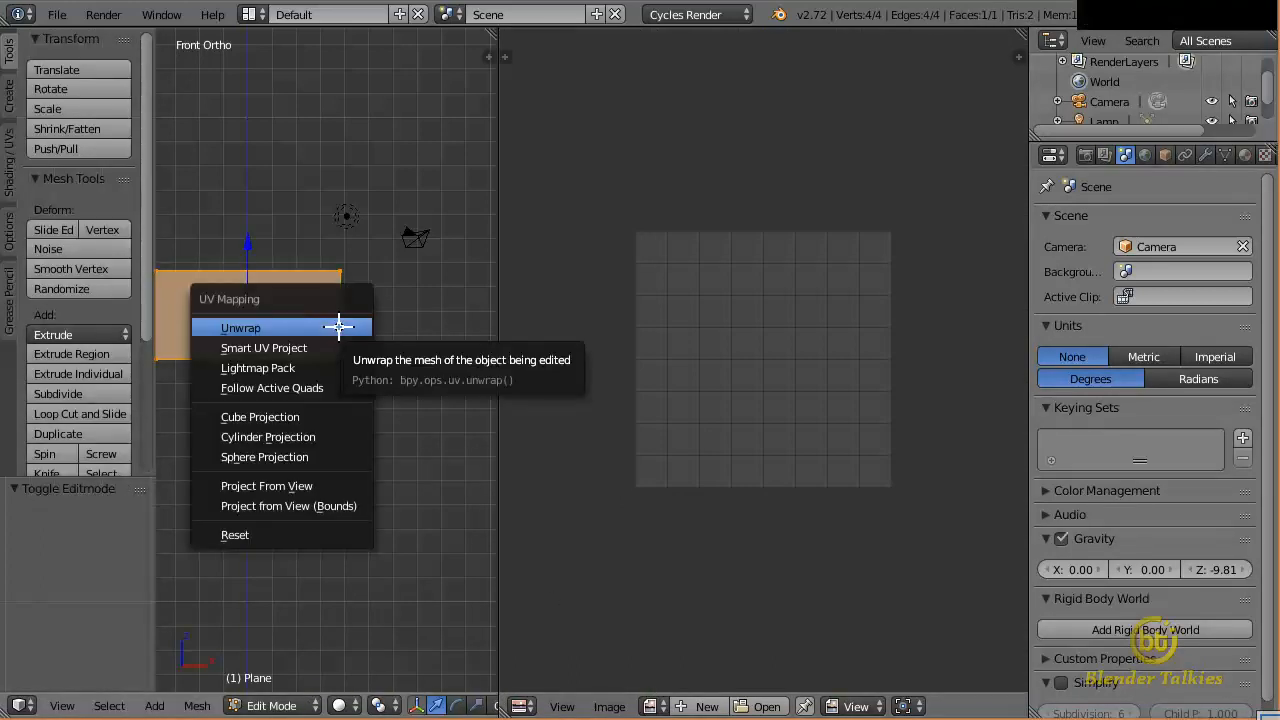
pyautogui.click(292, 486)
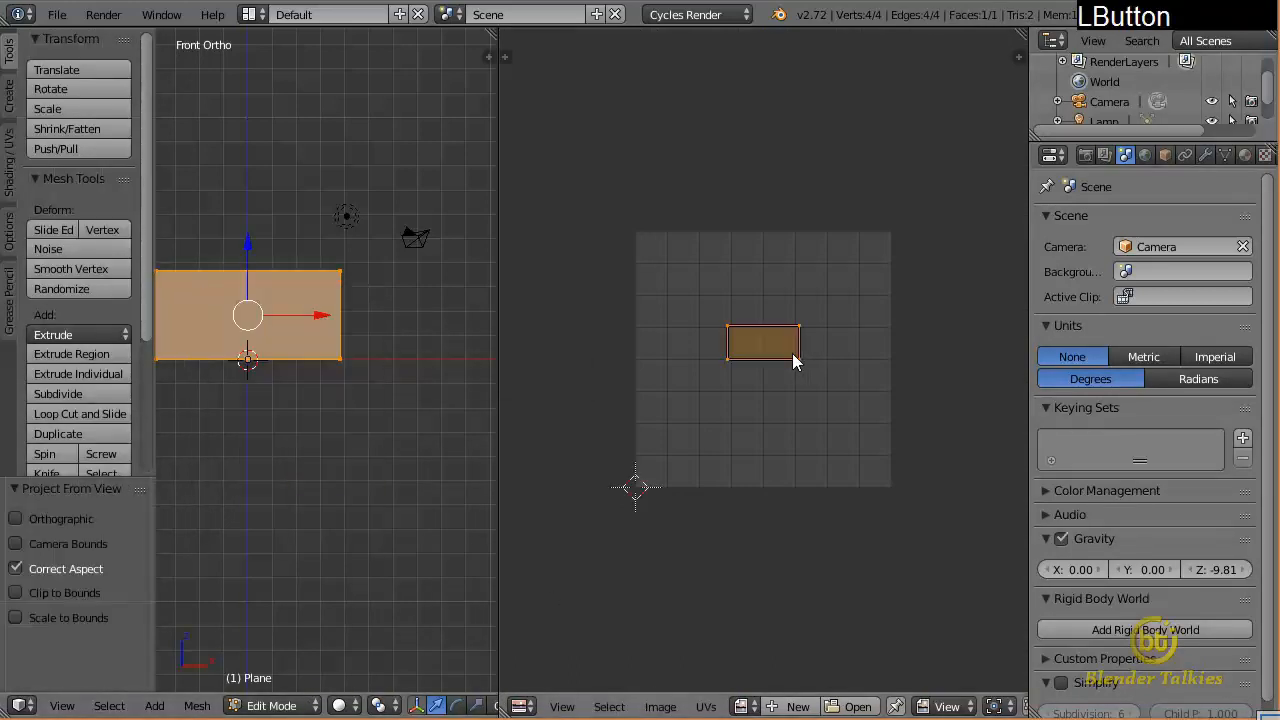
pyautogui.press('s')
pyautogui.click(551, 514)
pyautogui.press('Tab')
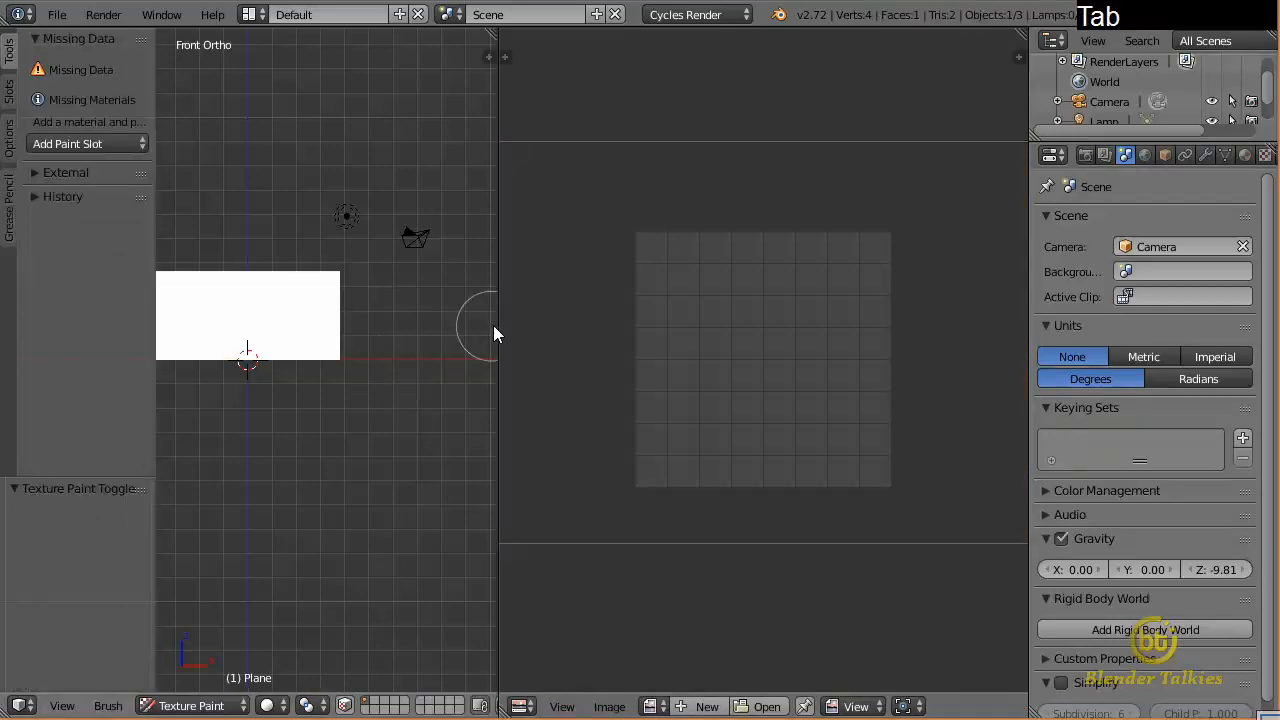
# Widen the 3D view and tool shelf, and start a Diffuse Color paint slot named Decal_Bottom
pyautogui.moveTo(498, 325); pyautogui.dragTo(1020, 309)
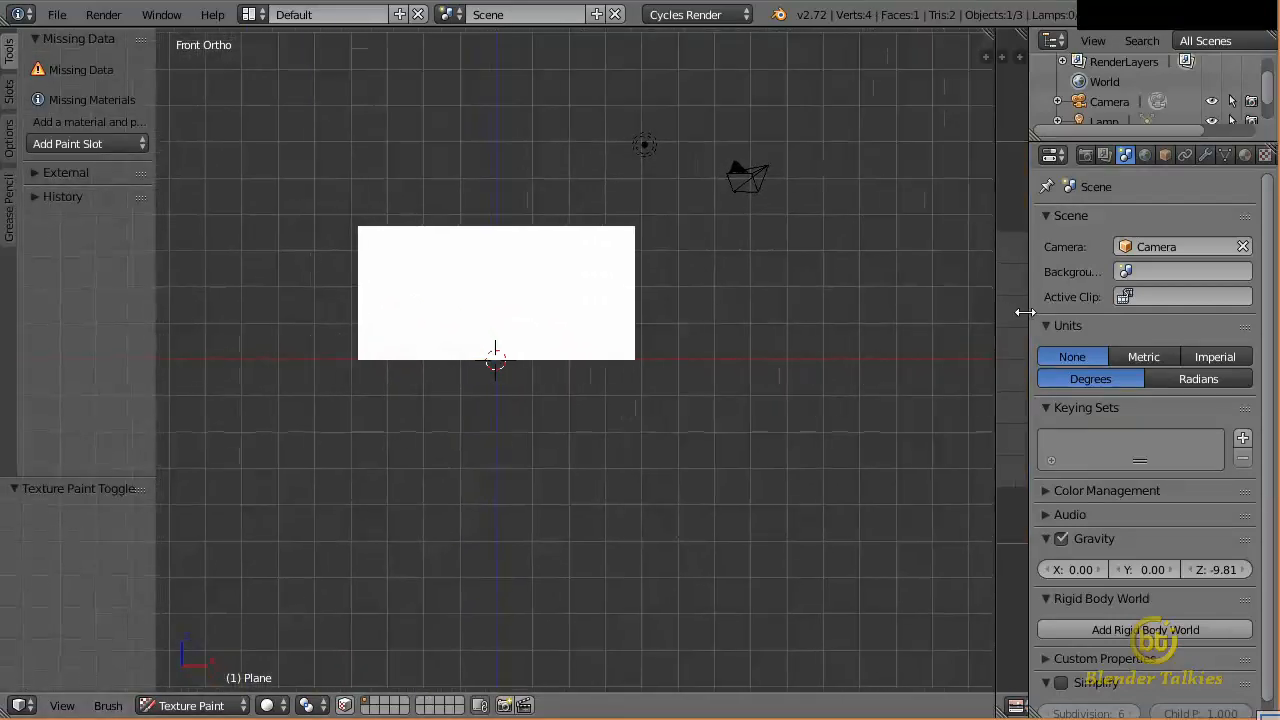
pyautogui.moveTo(157, 169); pyautogui.dragTo(252, 168)
pyautogui.click(98, 142)
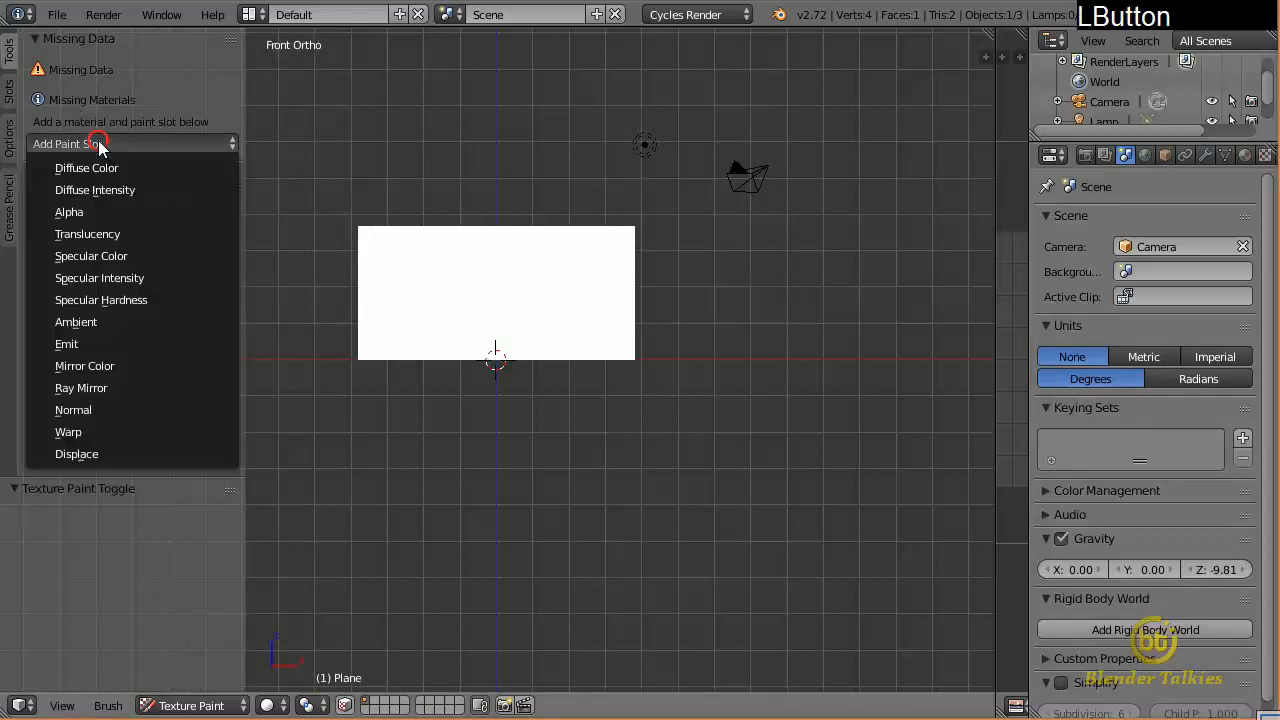
pyautogui.click(102, 167)
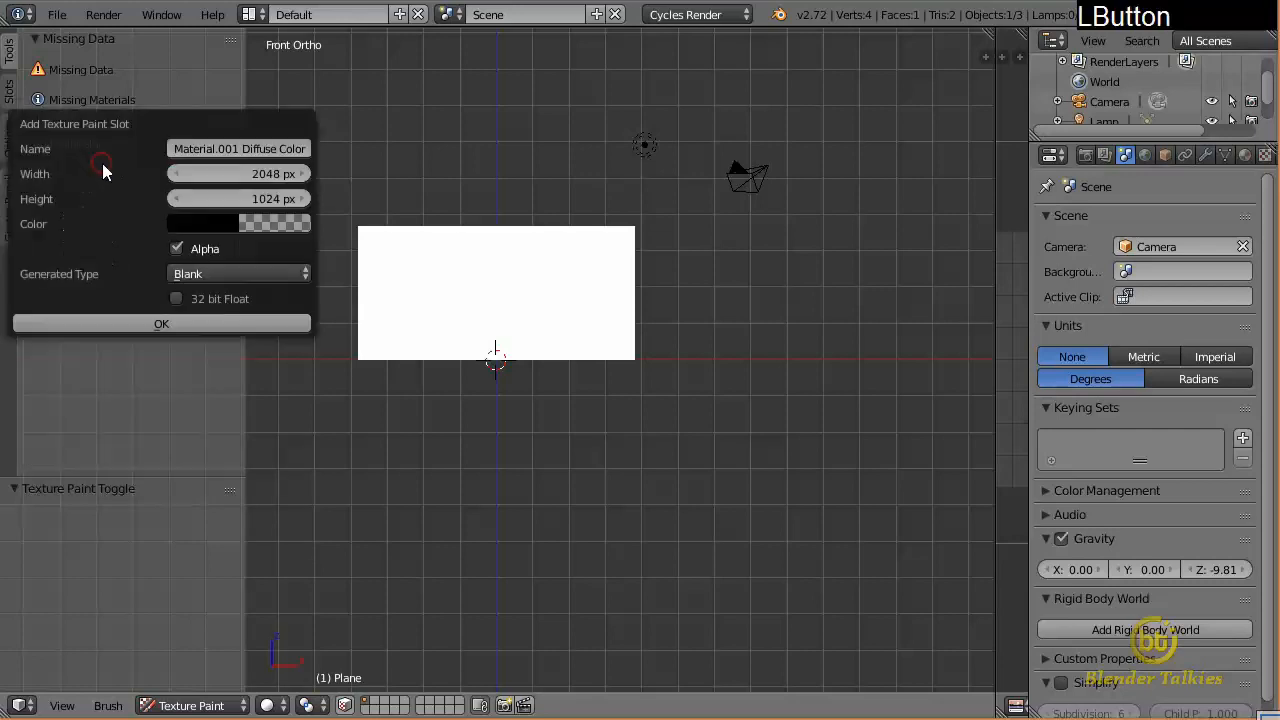
pyautogui.click(228, 148)
pyautogui.write('D')
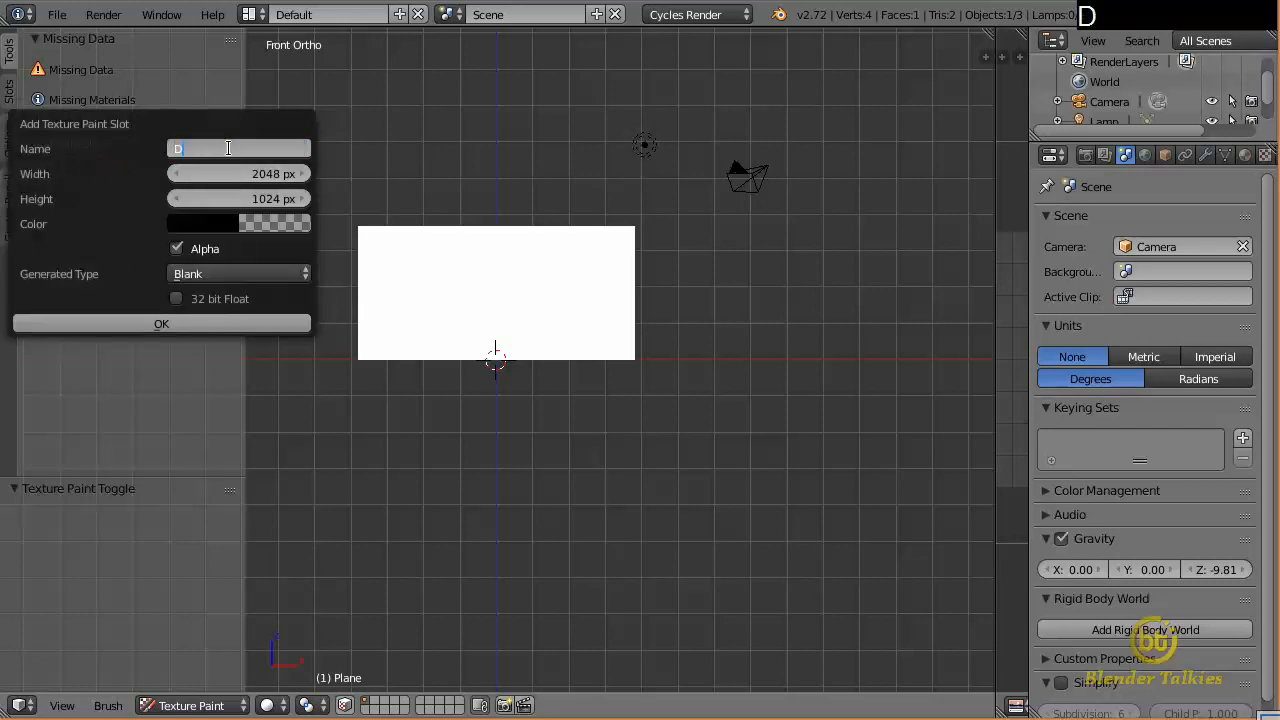
pyautogui.press('BackSpace')
pyautogui.write('Decal_Bottom')
pyautogui.click(192, 162)
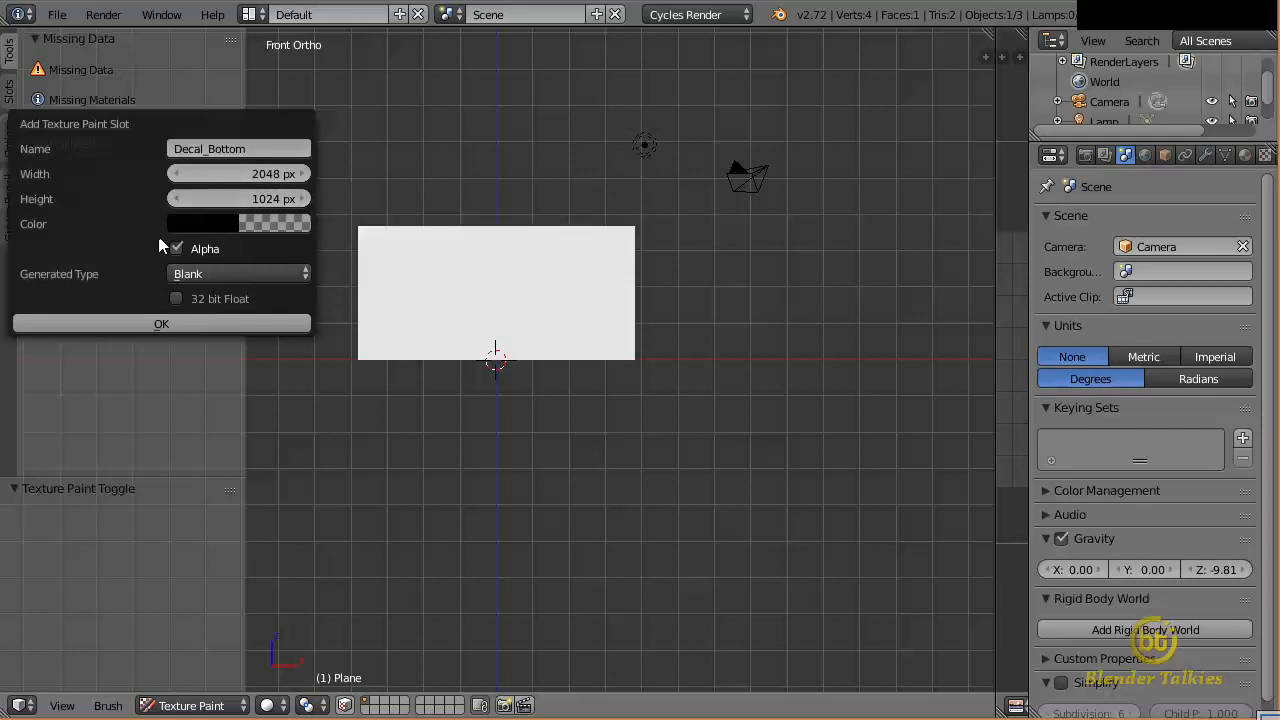
# Keep the slot's fill colour black with alpha 0 and create the 2048 × 1024 px texture
pyautogui.click(206, 224)
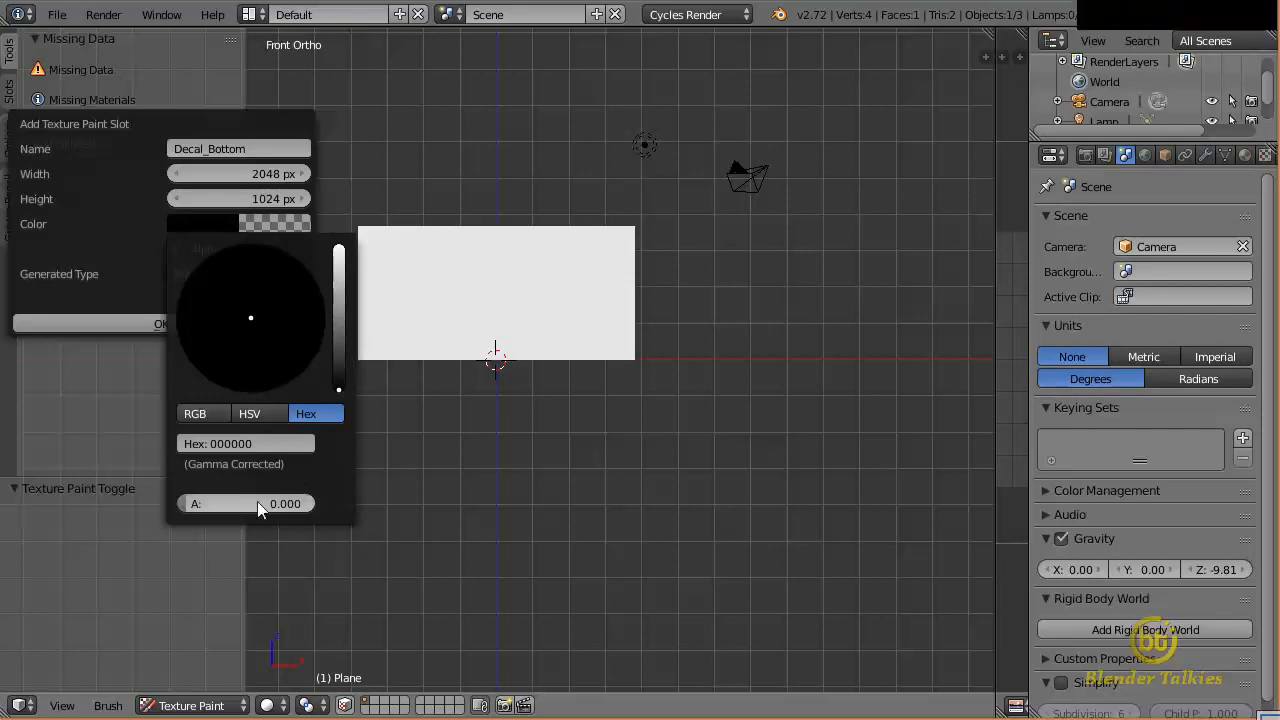
pyautogui.click(229, 502)
pyautogui.click(86, 206)
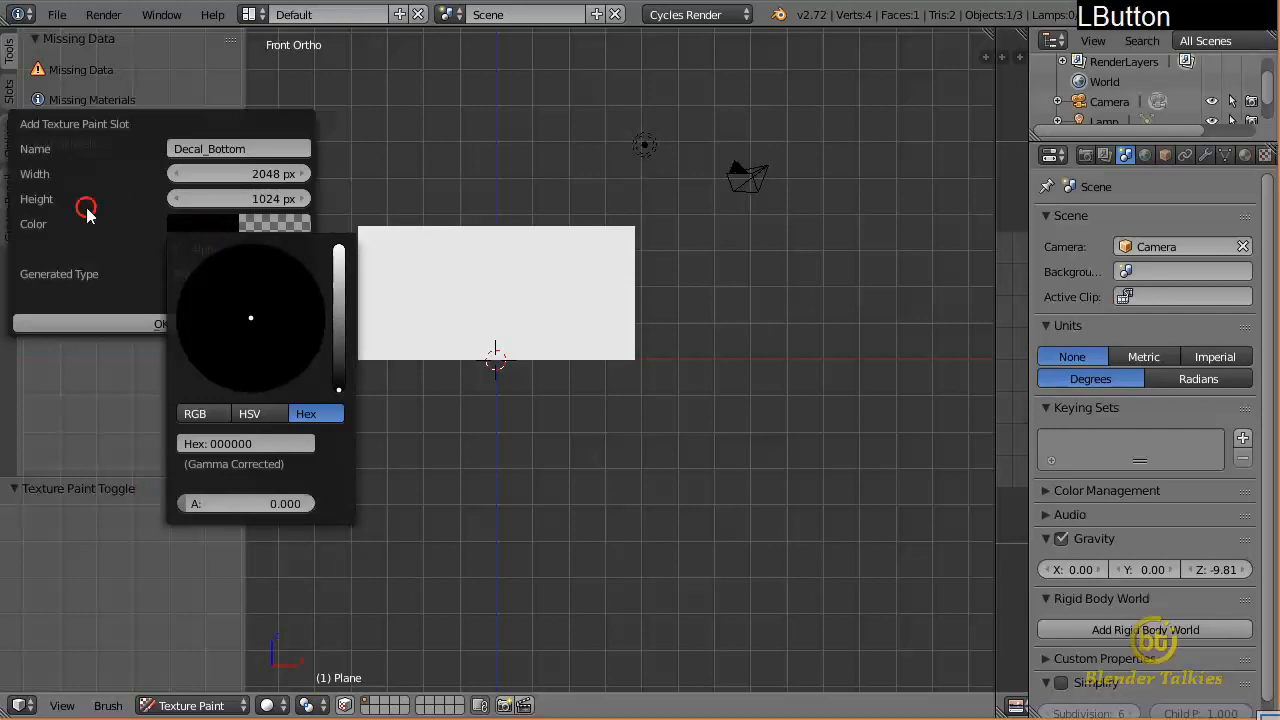
pyautogui.click(149, 322)
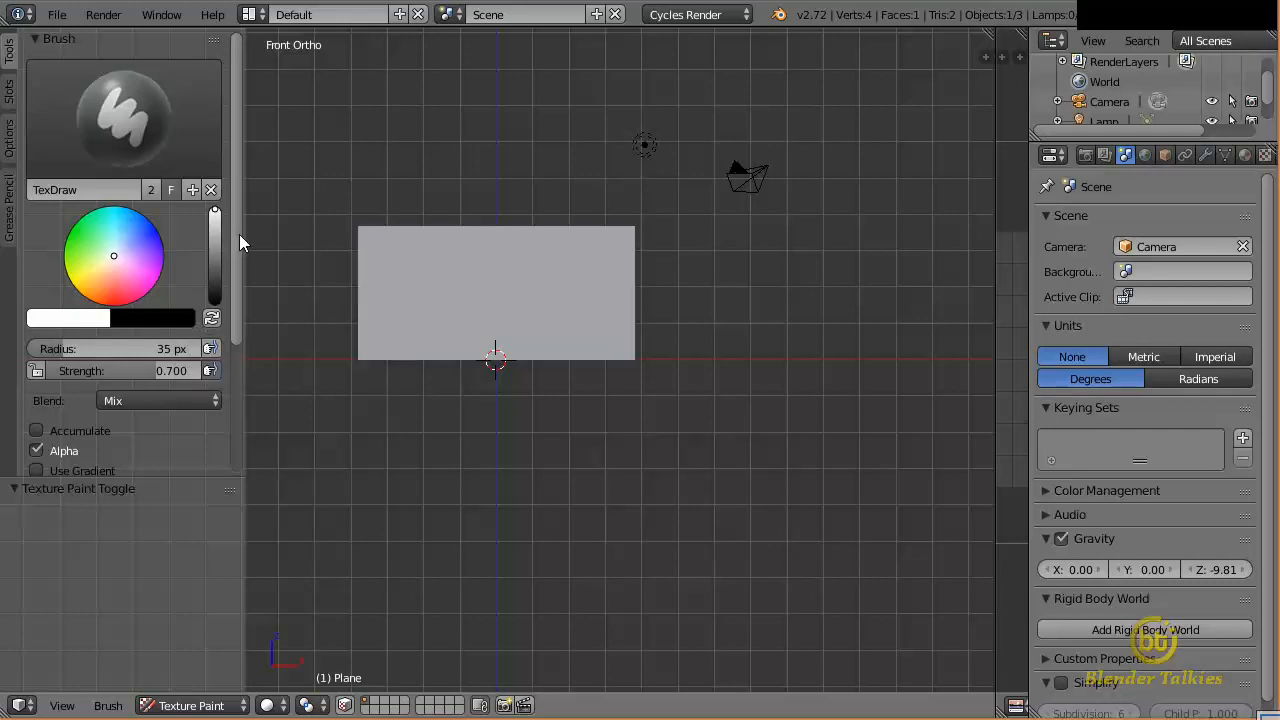
# Expand the TexDraw brush's texture settings and add a new texture to the brush
pyautogui.moveTo(239, 234); pyautogui.dragTo(237, 386)
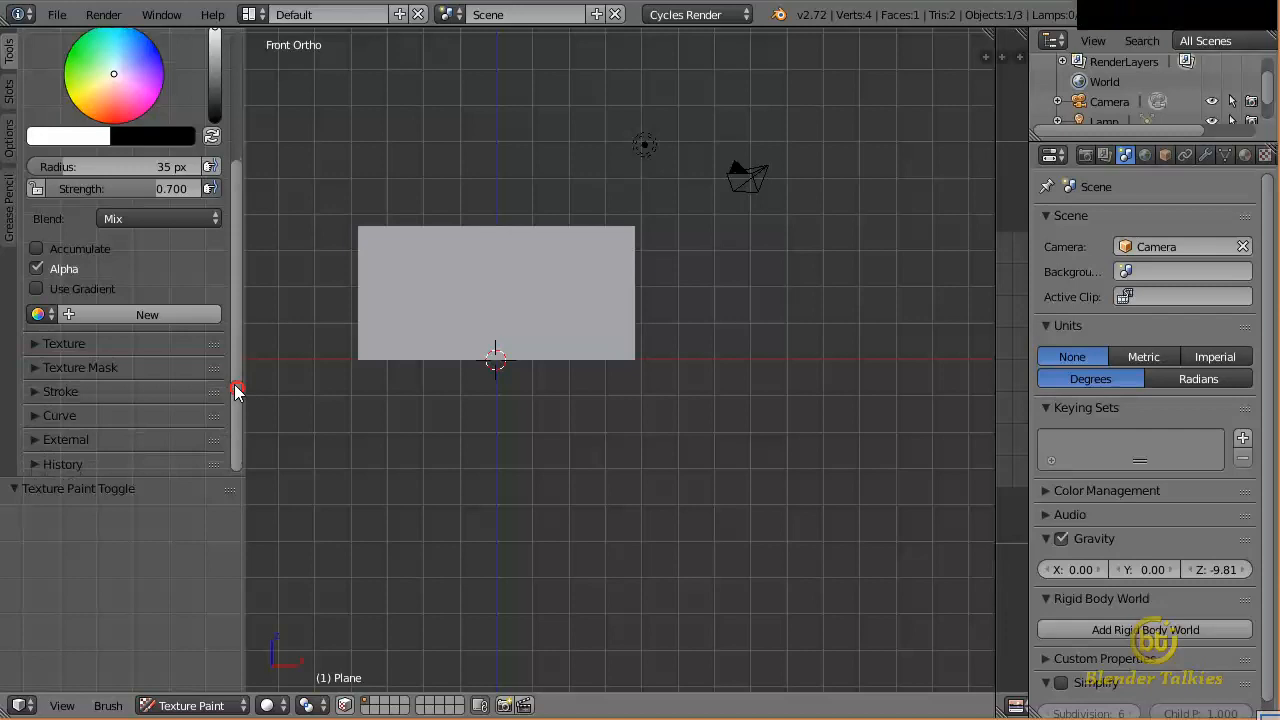
pyautogui.click(53, 344)
pyautogui.scroll(-3, 140, 370)
pyautogui.click(143, 377)
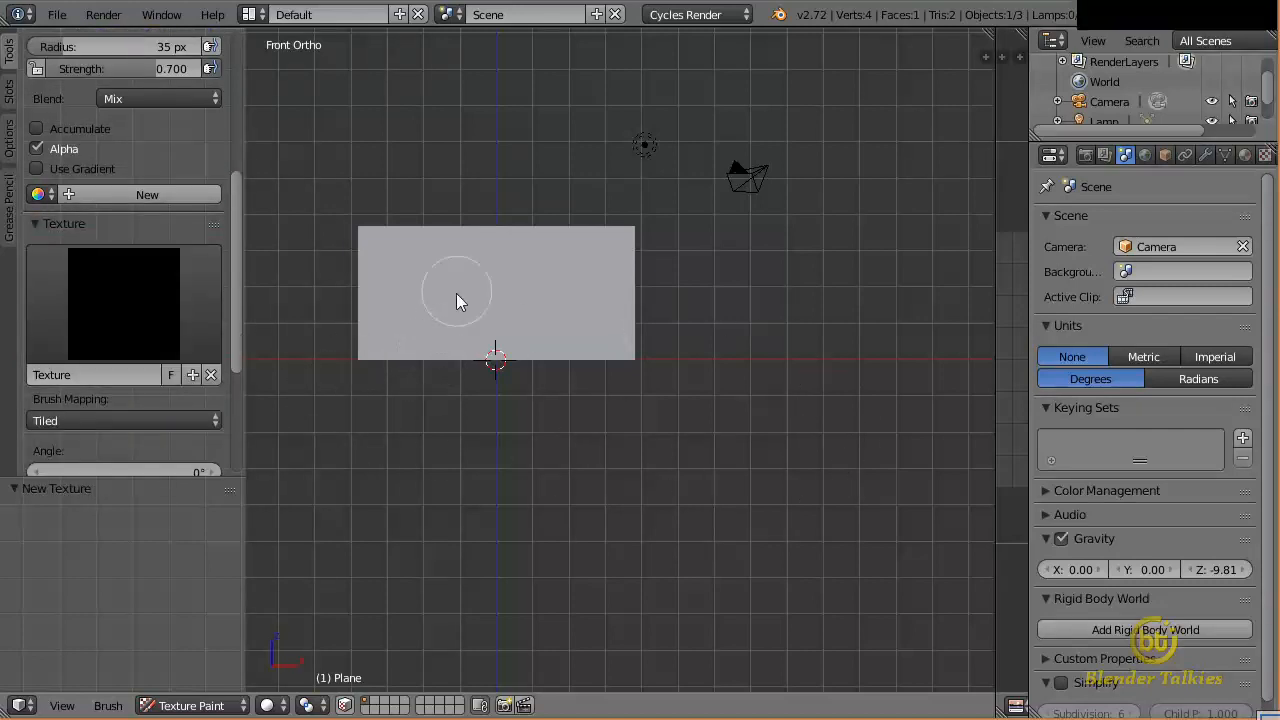
# Show the brush texture in the texture properties and load DecalBottom0003_1_S.png from the Tutorial folder as its image
pyautogui.click(1265, 155)
pyautogui.click(1187, 226)
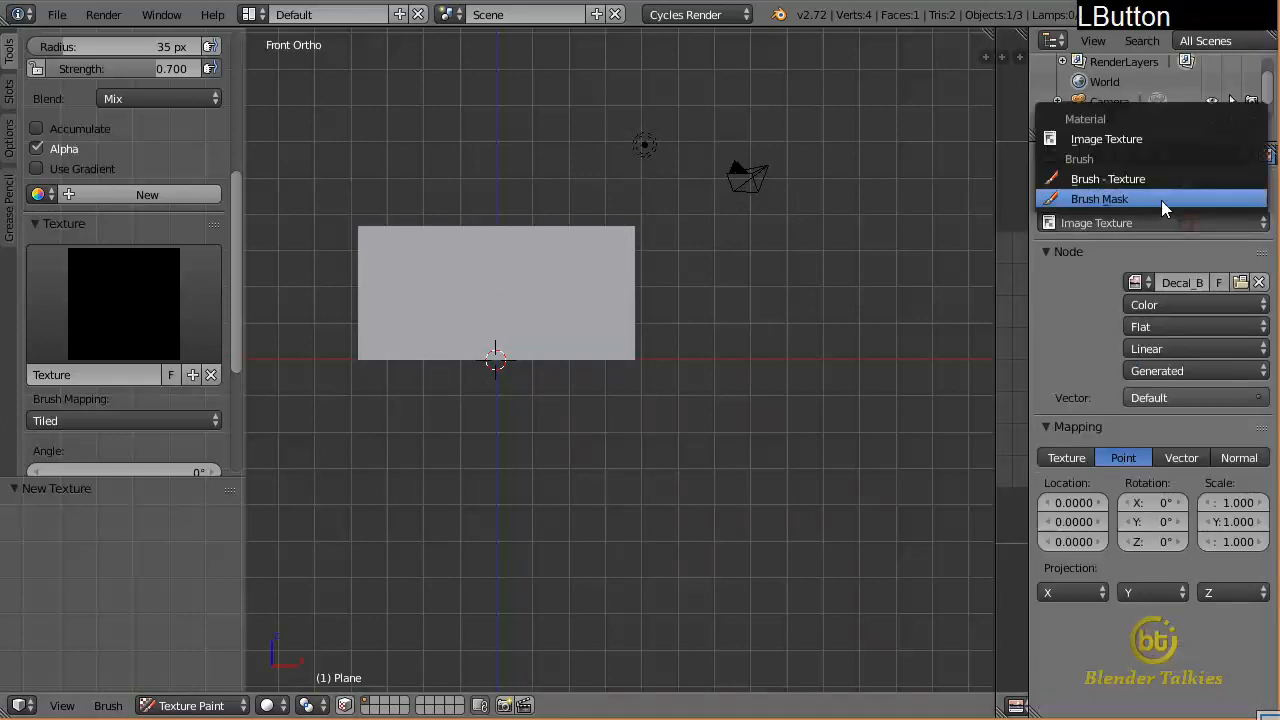
pyautogui.click(1160, 175)
pyautogui.click(1201, 532)
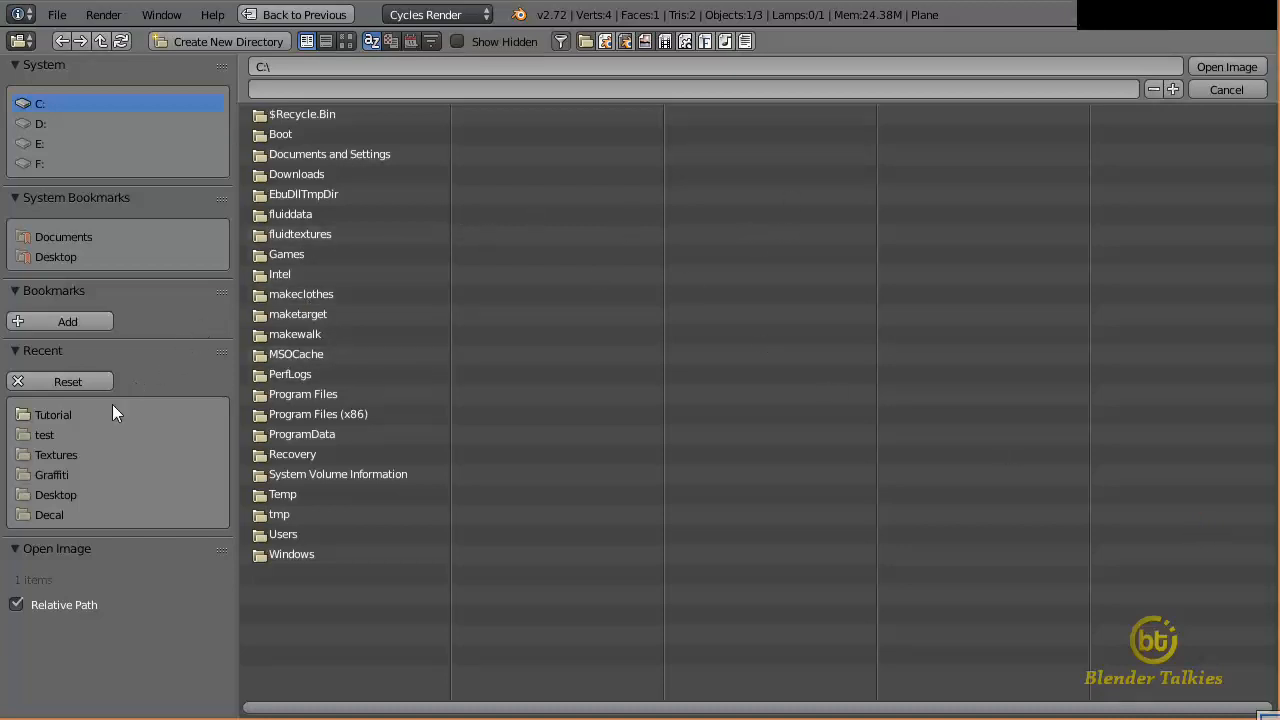
pyautogui.click(66, 416)
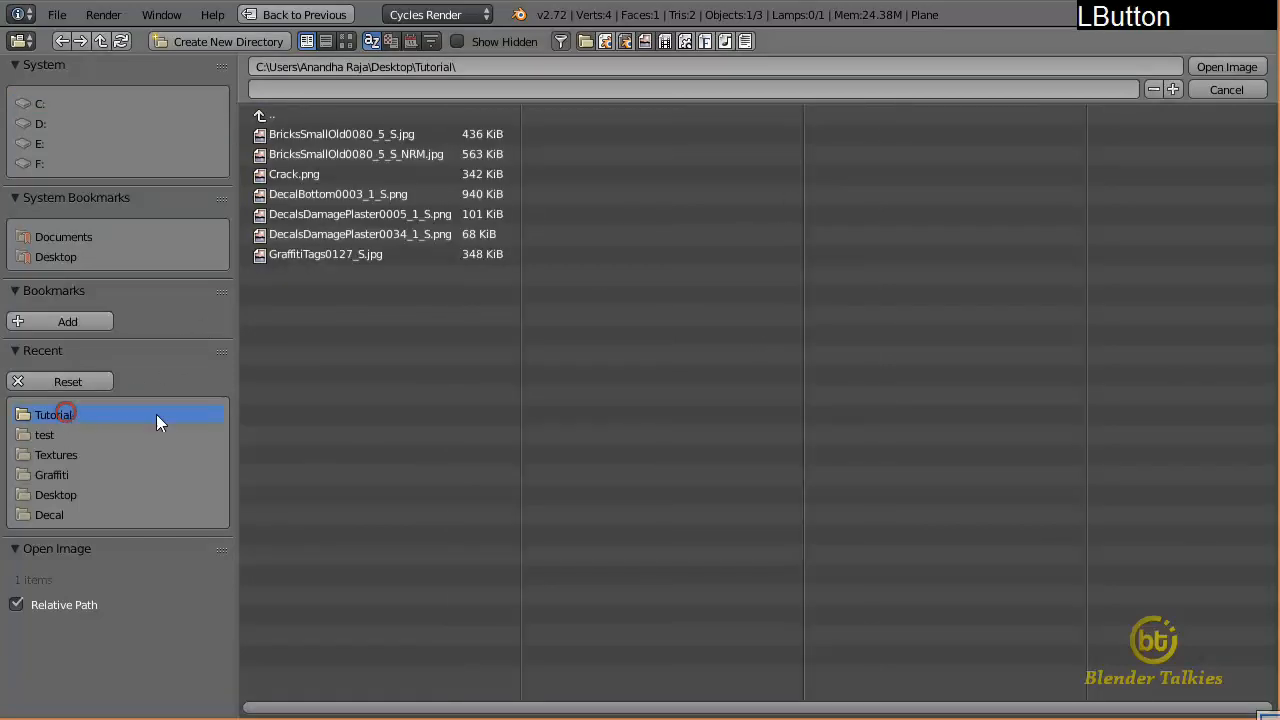
pyautogui.click(345, 37)
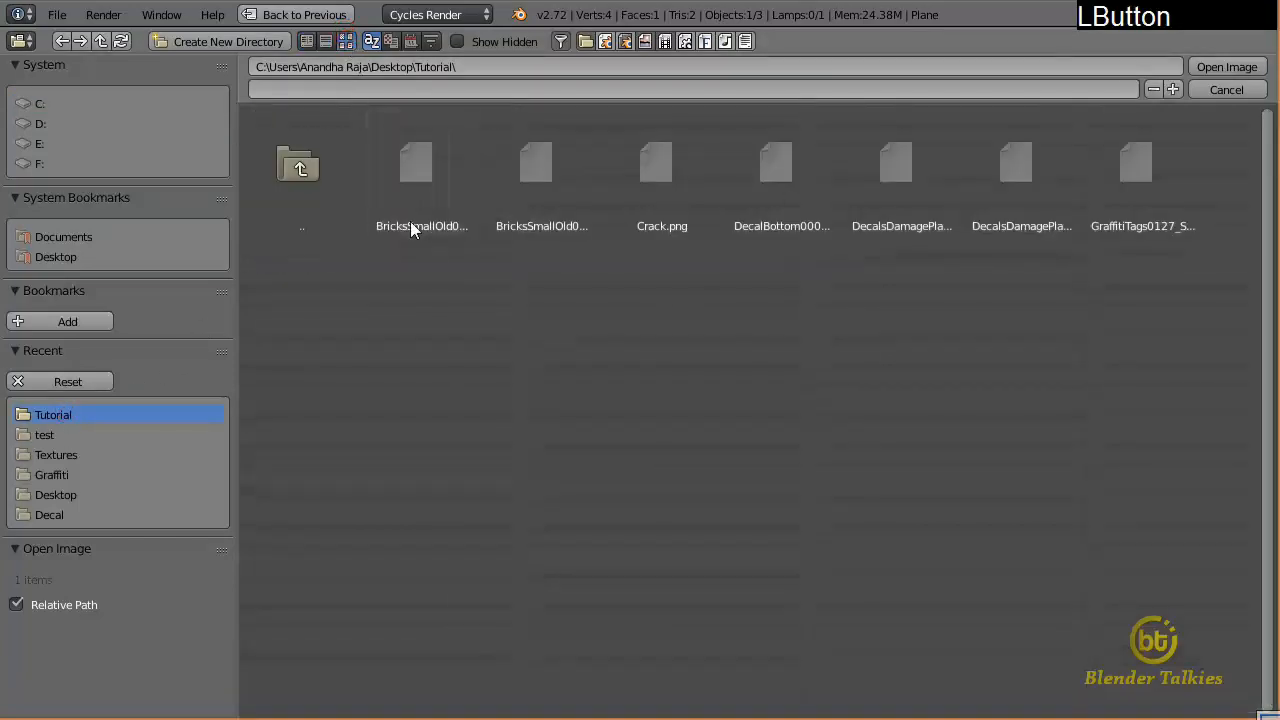
pyautogui.click(767, 189)
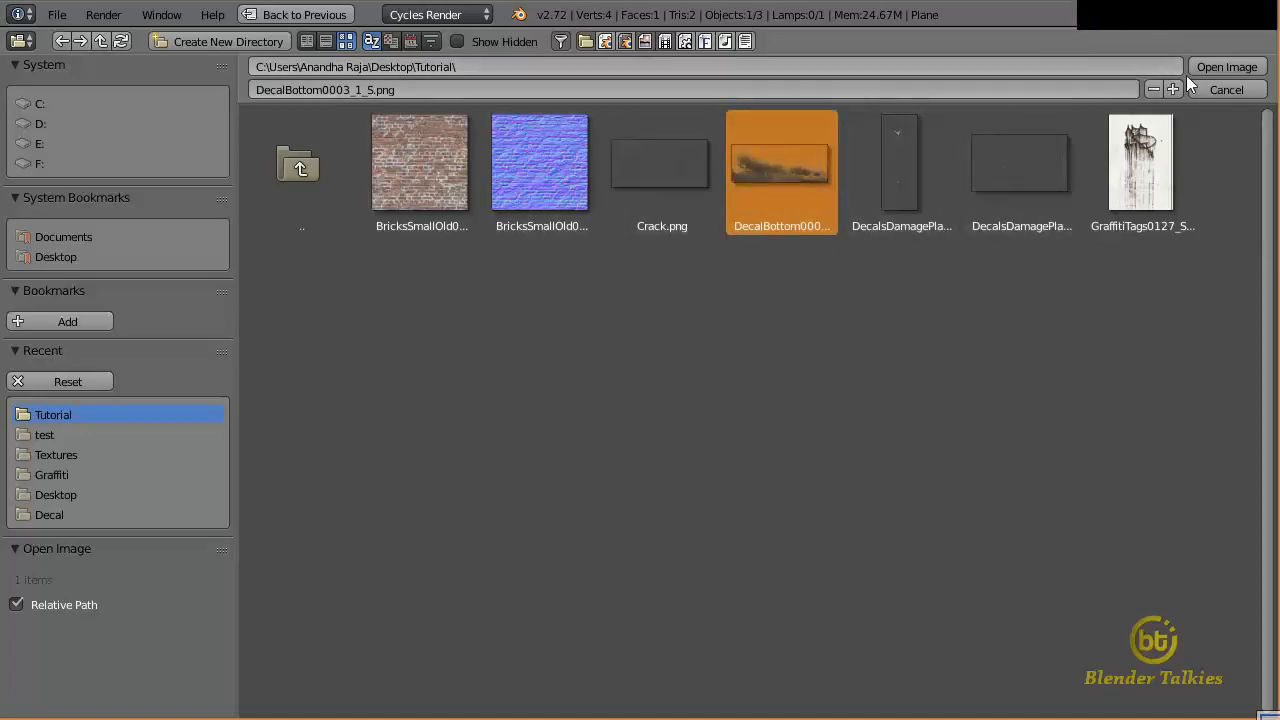
pyautogui.click(1219, 68)
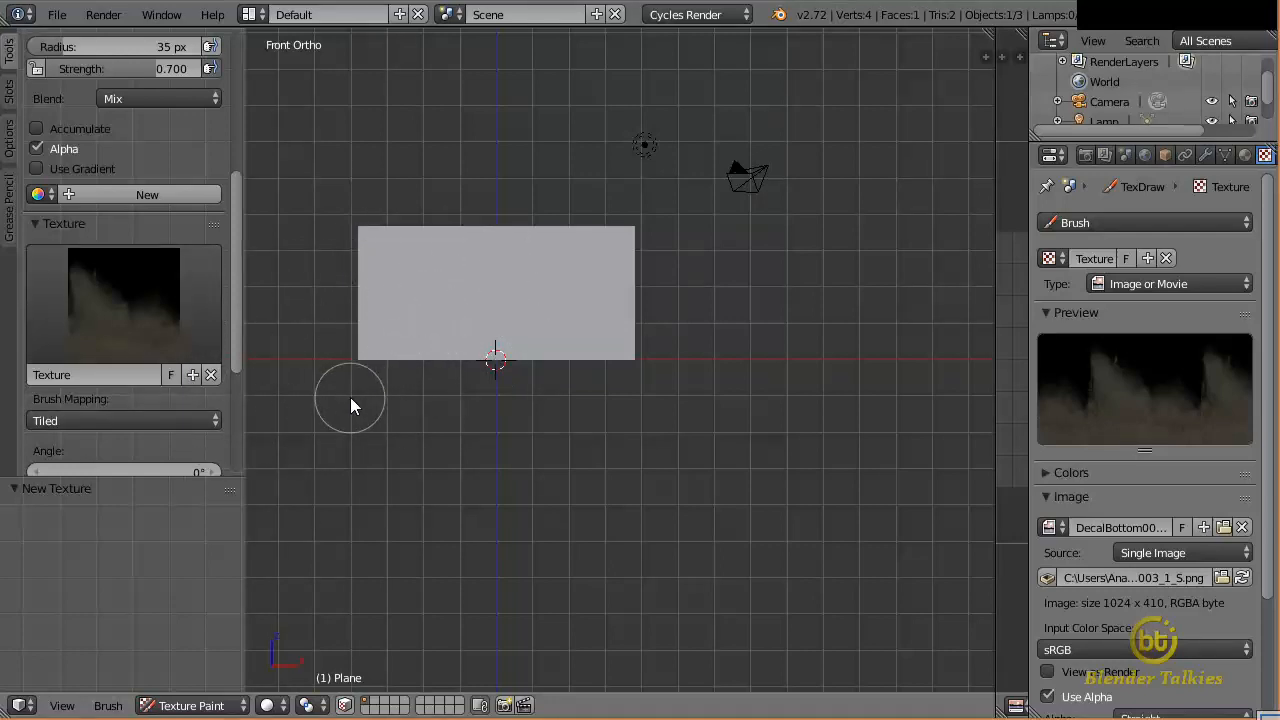
# Set the brush texture's mapping to Stencil
pyautogui.moveTo(351, 400)
pyautogui.mouseDown()
pyautogui.moveTo(644, 272)
pyautogui.moveTo(449, 287)
pyautogui.mouseUp()
pyautogui.click(189, 421)
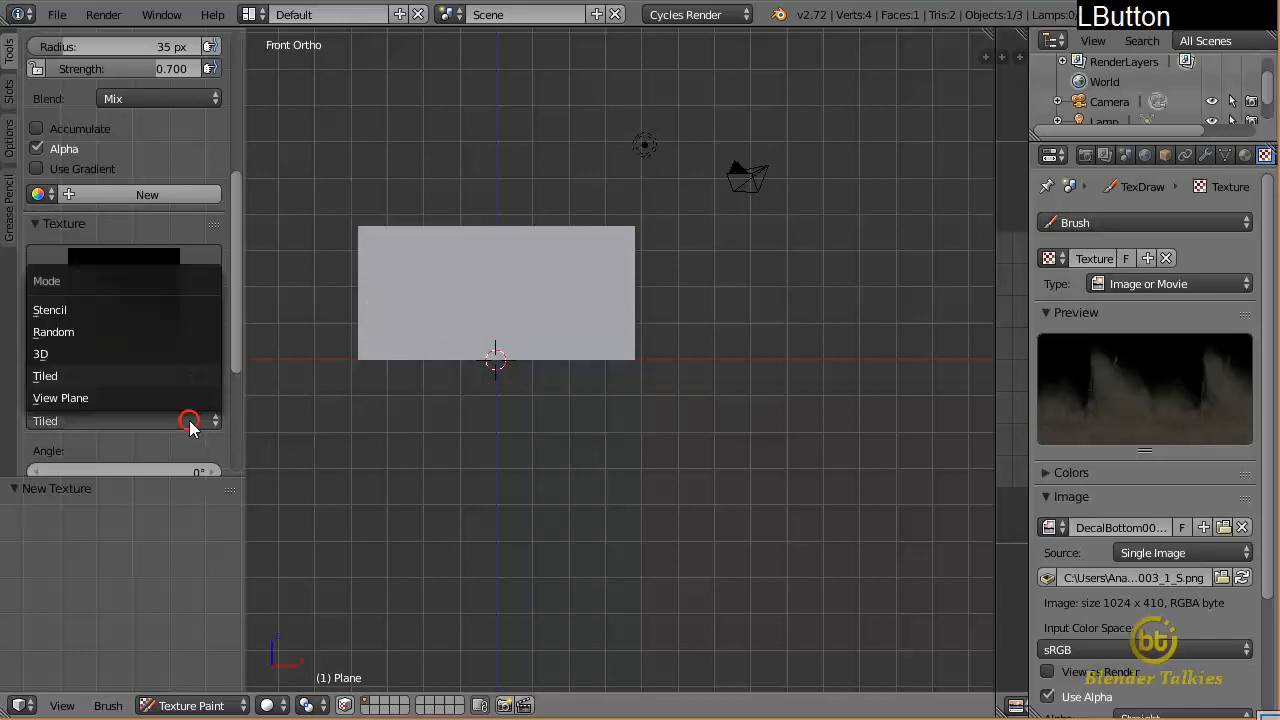
pyautogui.click(149, 311)
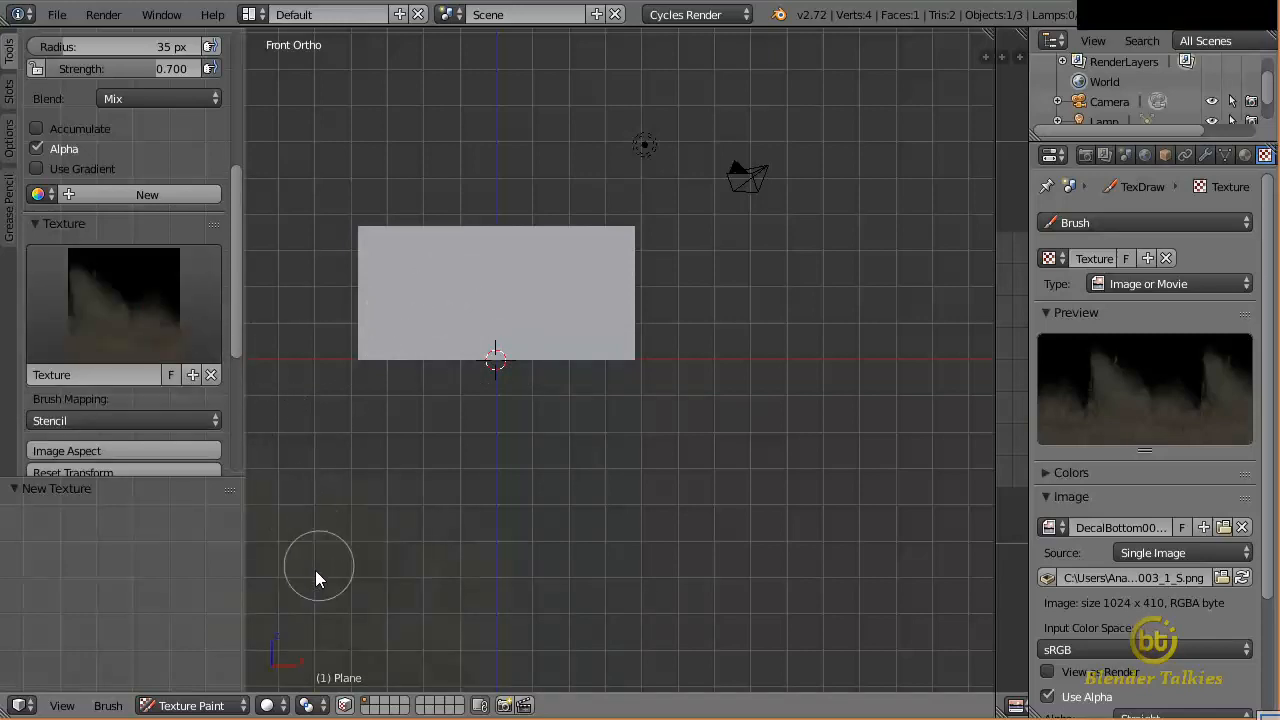
# Try moving the stencil over the plane and rotating it
pyautogui.moveTo(315, 577)
pyautogui.mouseDown(button='right')
pyautogui.moveTo(349, 577)
pyautogui.moveTo(466, 403)
pyautogui.moveTo(738, 296)
pyautogui.moveTo(700, 338)
pyautogui.moveTo(796, 448)
pyautogui.moveTo(720, 331)
pyautogui.moveTo(646, 289)
pyautogui.moveTo(822, 472)
pyautogui.moveTo(693, 330)
pyautogui.moveTo(752, 476)
pyautogui.mouseUp(button='right')
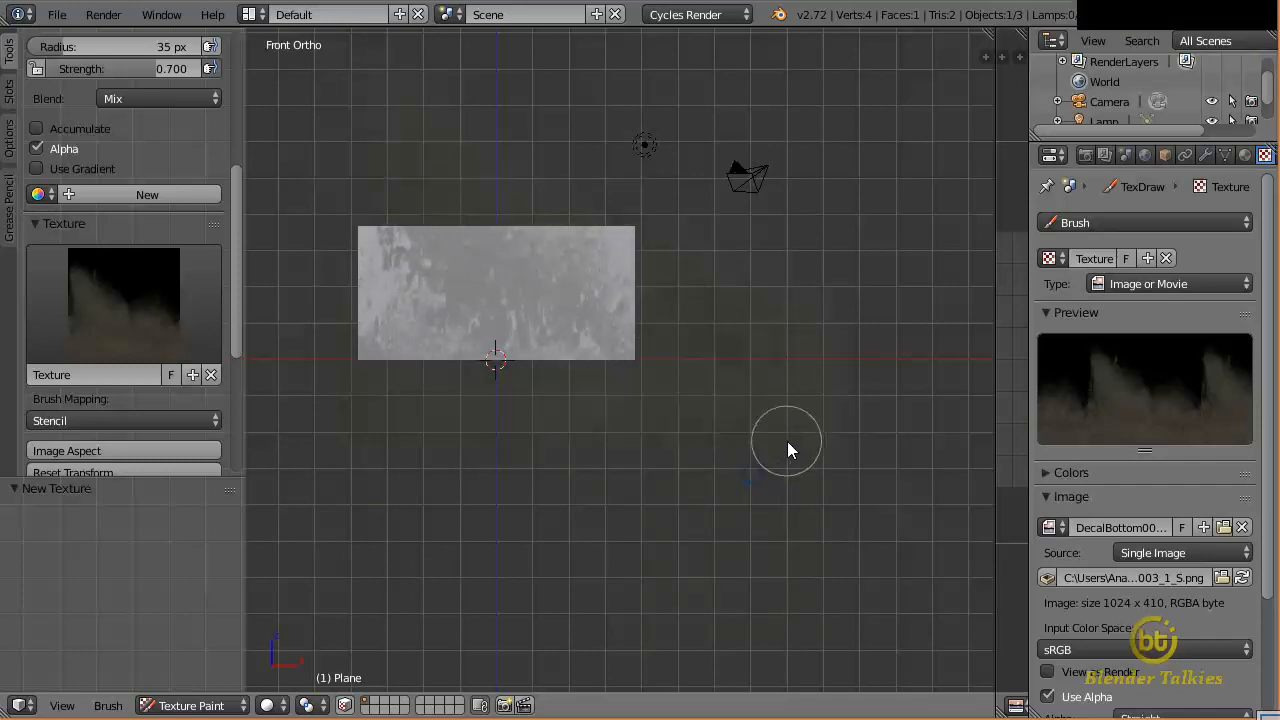
pyautogui.keyDown('ctrl'); pyautogui.moveTo(789, 415); pyautogui.dragTo(309, 482, button='right'); pyautogui.keyUp('ctrl')
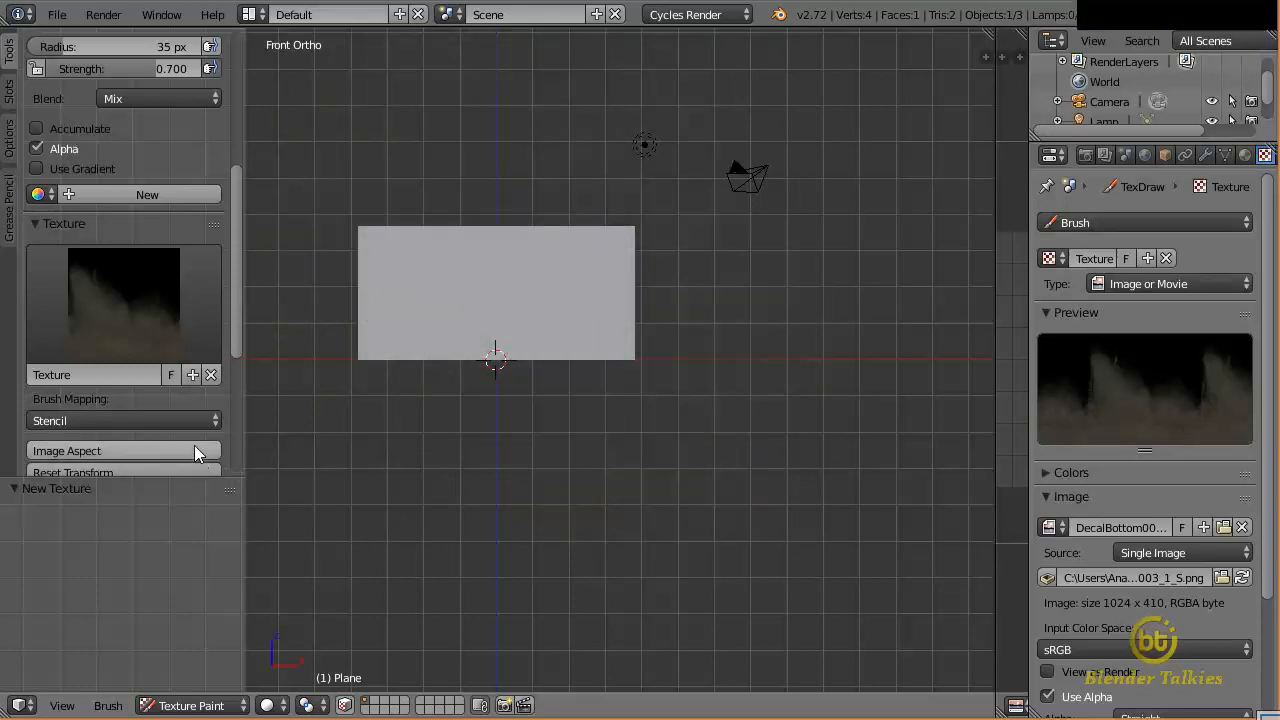
# Reset the stencil's transform and move the stencil up over the plane
pyautogui.scroll(-2, 194, 445)
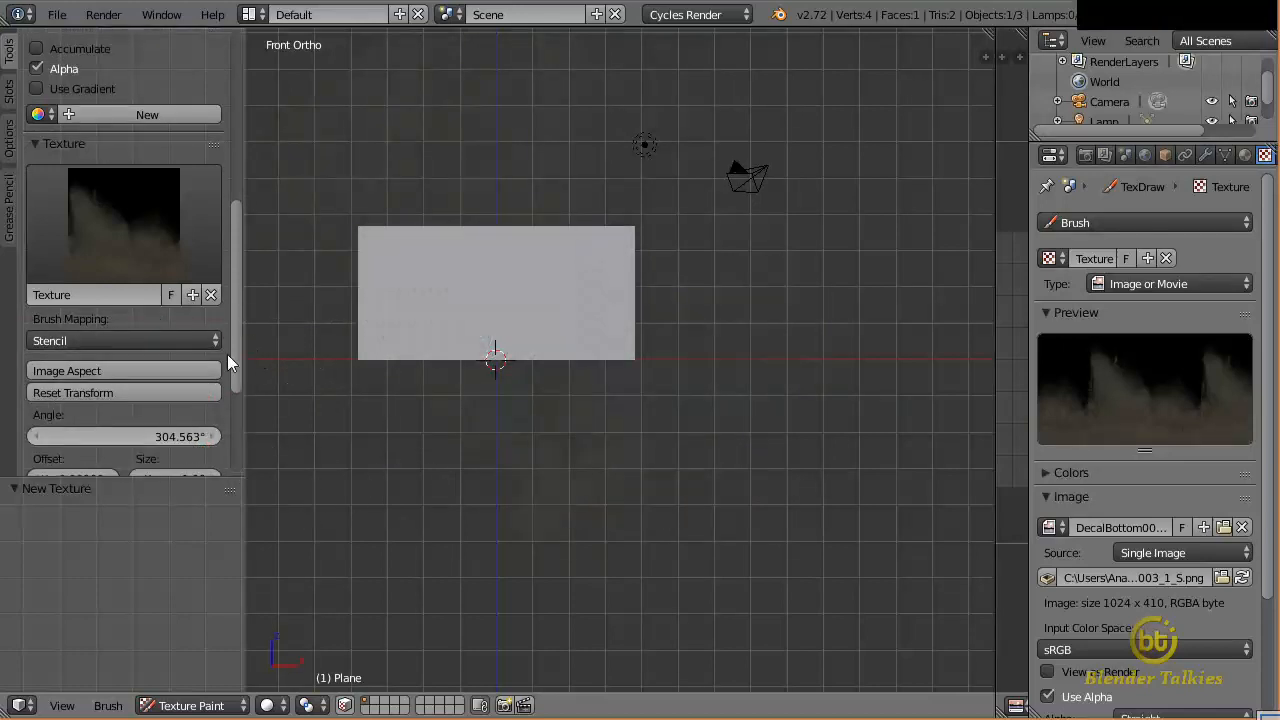
pyautogui.click(127, 392)
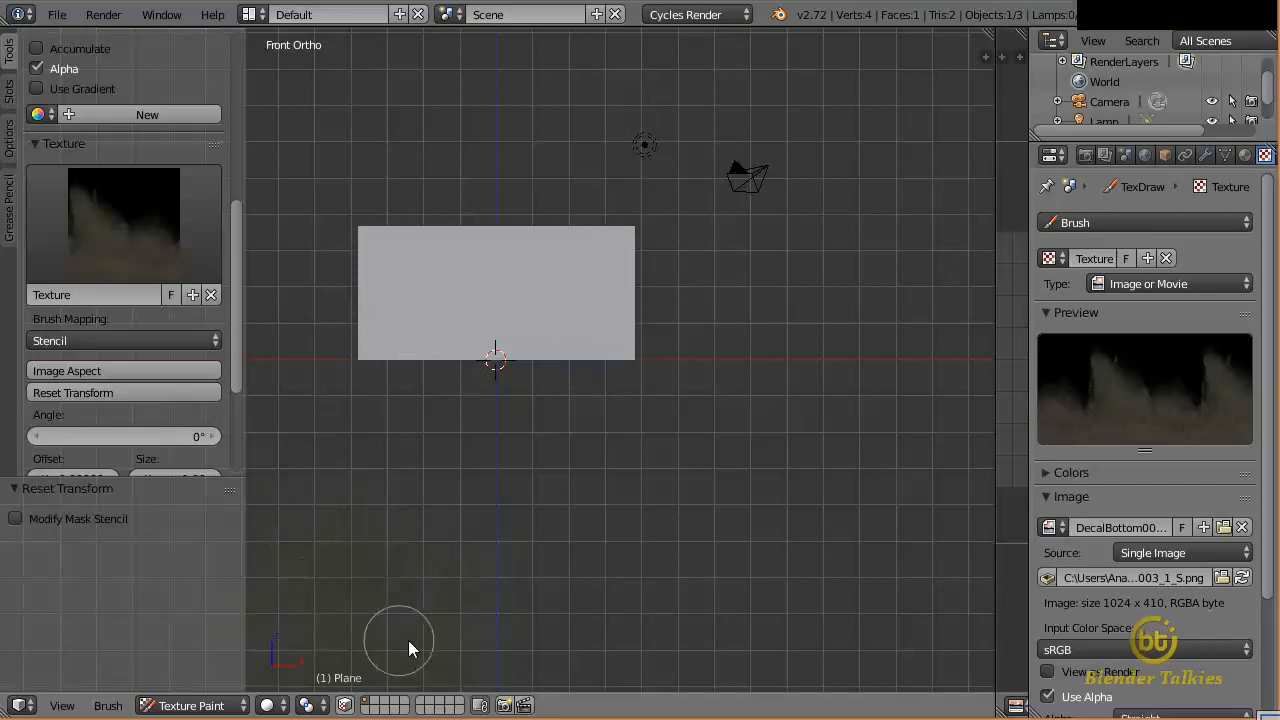
pyautogui.moveTo(478, 591); pyautogui.dragTo(573, 421, button='right')
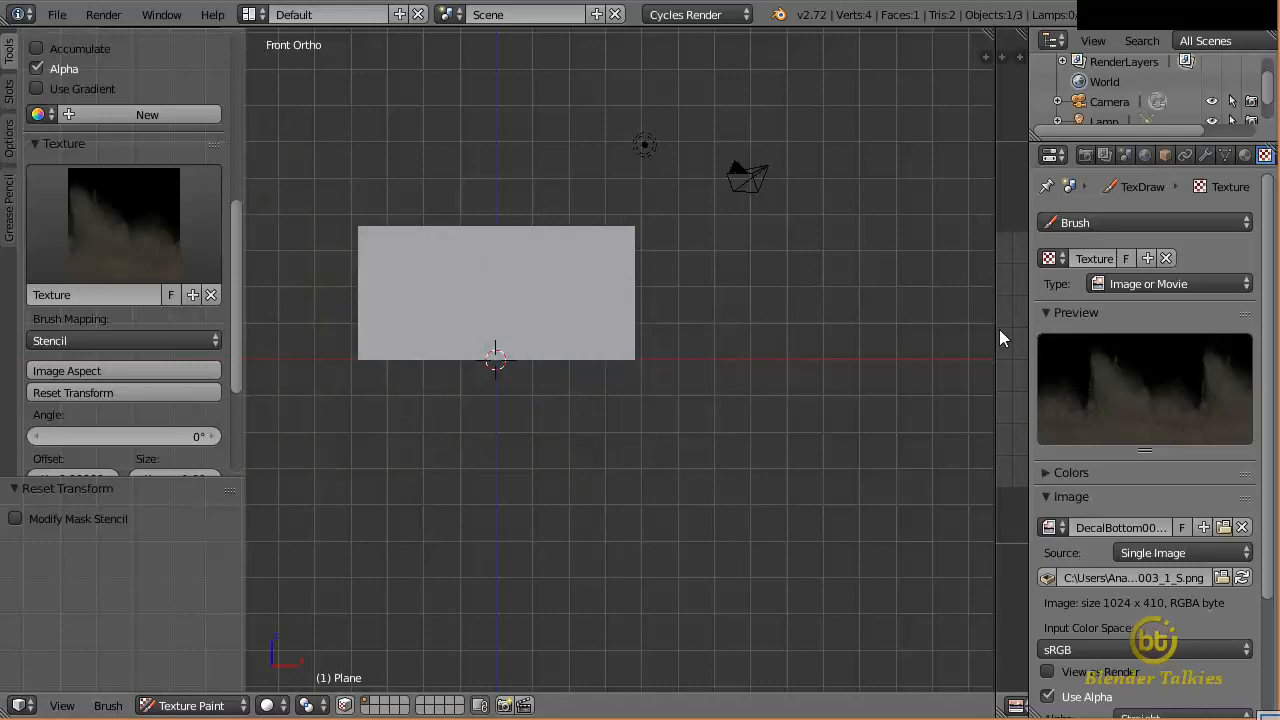
# Widen the UV/Image Editor and, with the plane in Edit Mode, display the Decal_Bottom image behind its UVs
pyautogui.moveTo(997, 328); pyautogui.dragTo(651, 330)
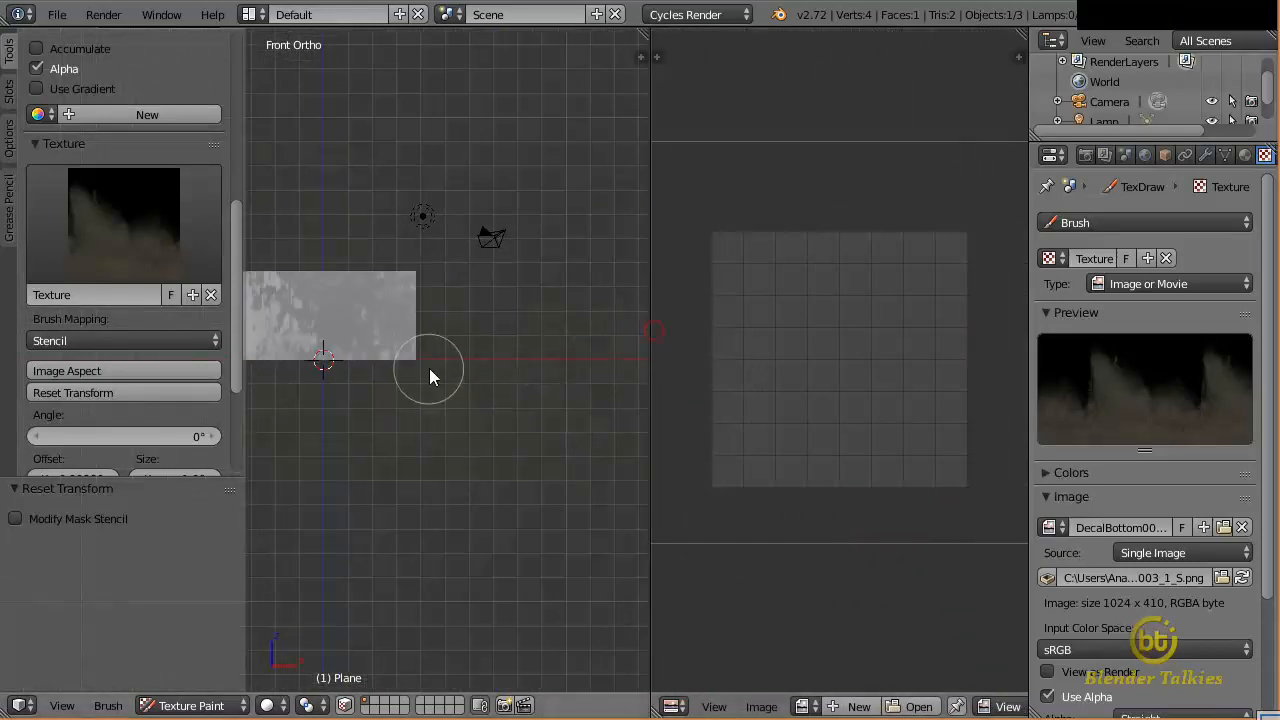
pyautogui.press('Tab')
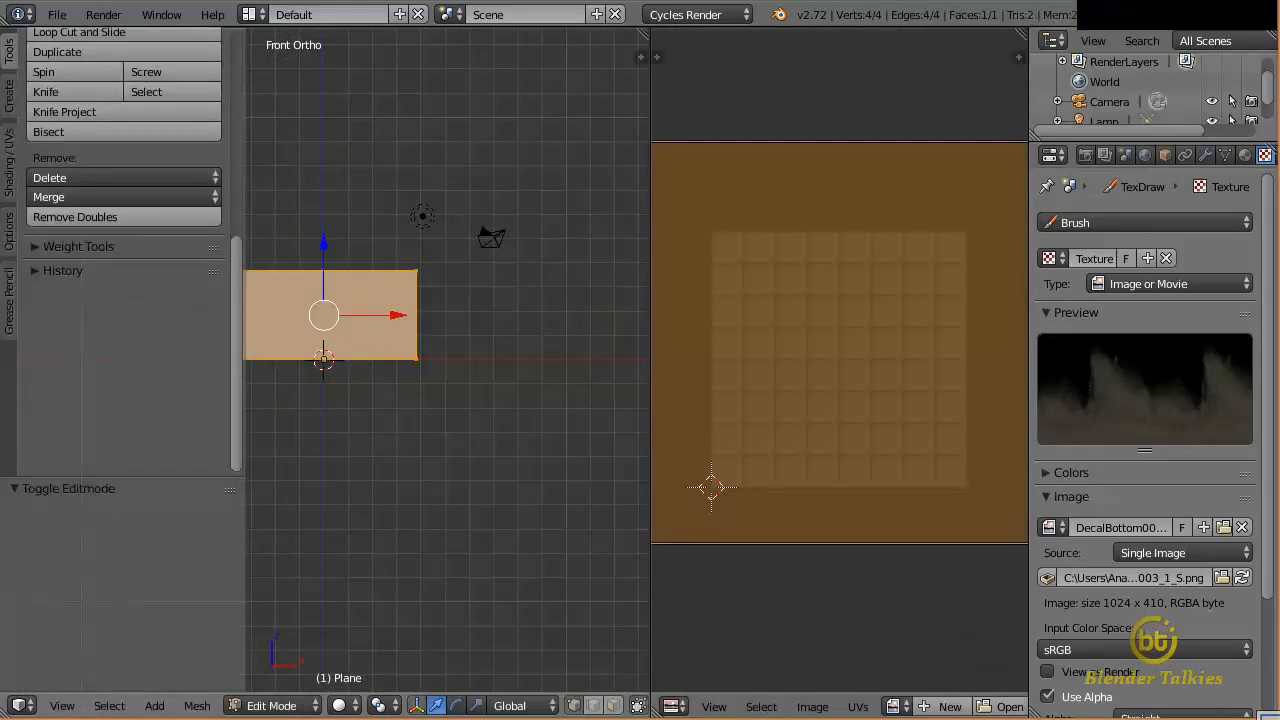
pyautogui.click(892, 707)
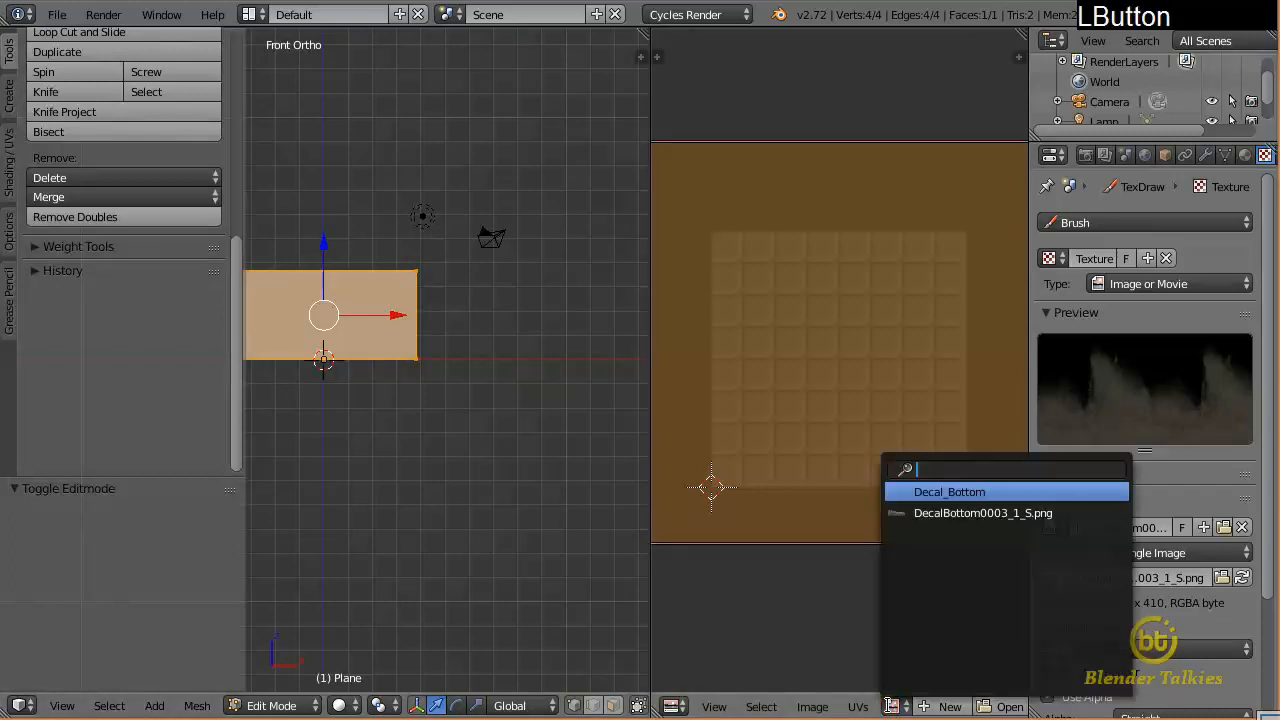
pyautogui.click(940, 493)
pyautogui.scroll(-8, 857, 509)
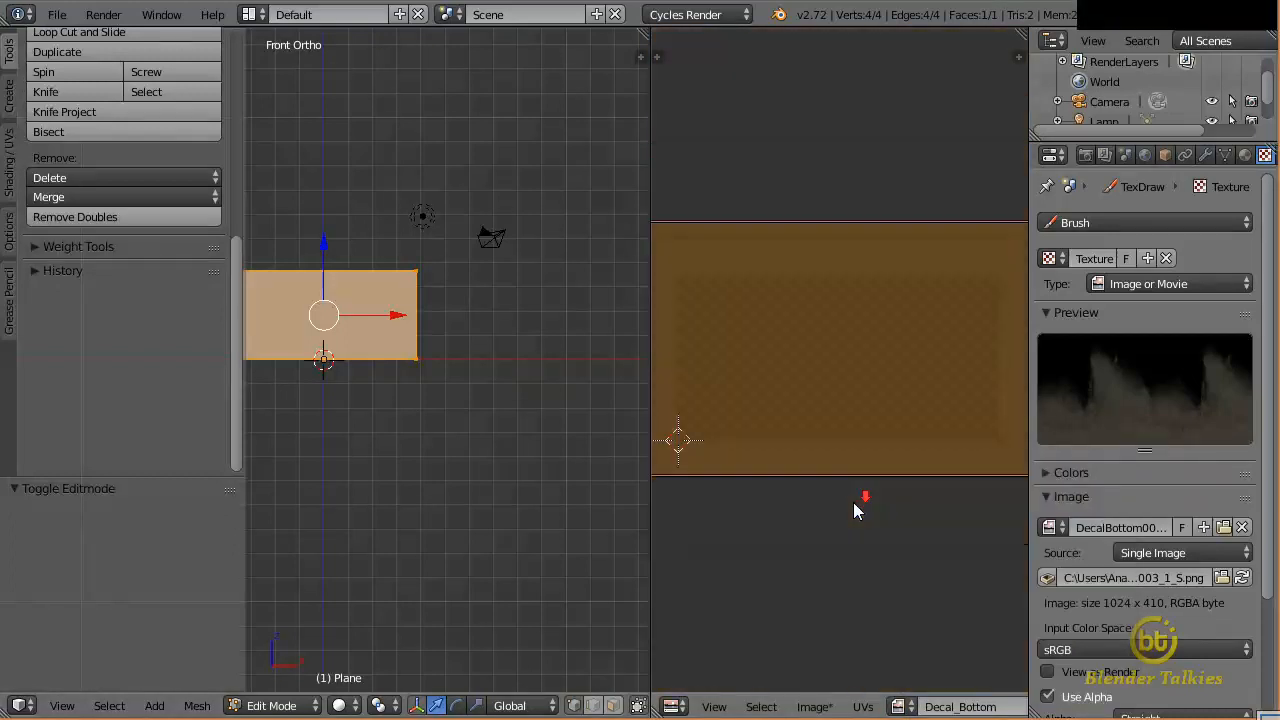
pyautogui.scroll(-2, 854, 507)
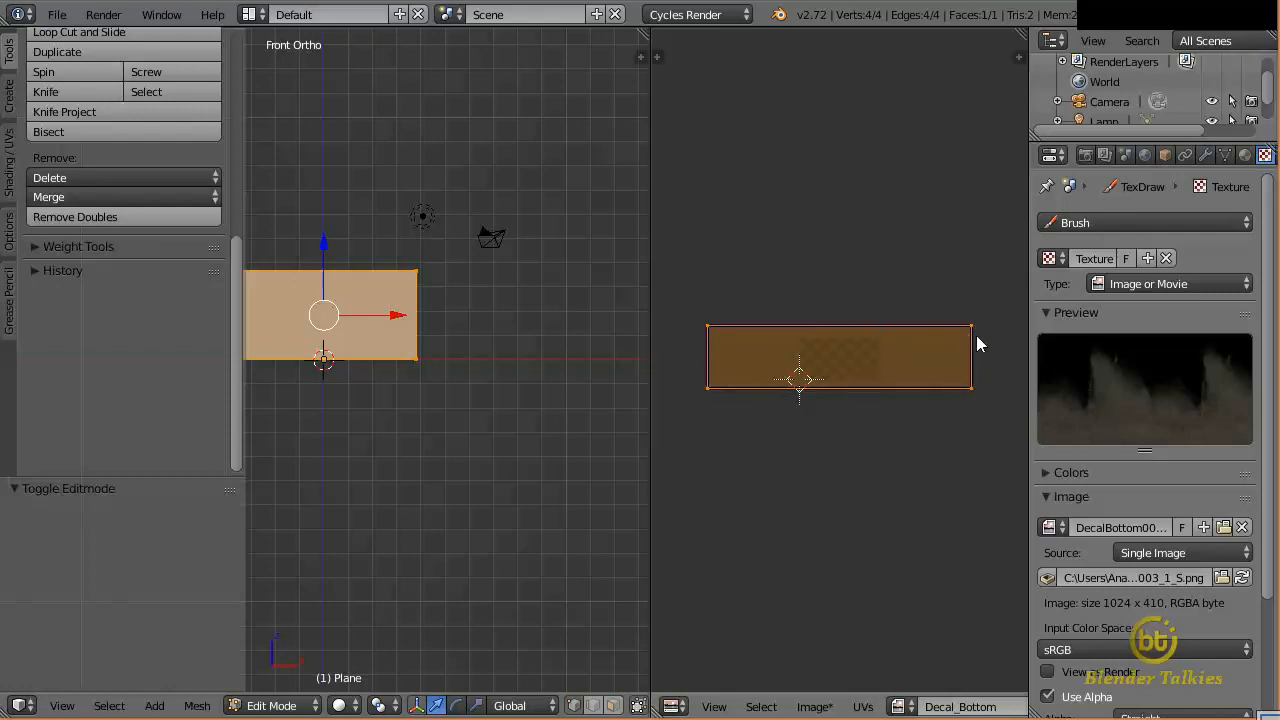
# Unwrap the plane again with Project From View and scale its UVs up by about 5.6
pyautogui.press('u')
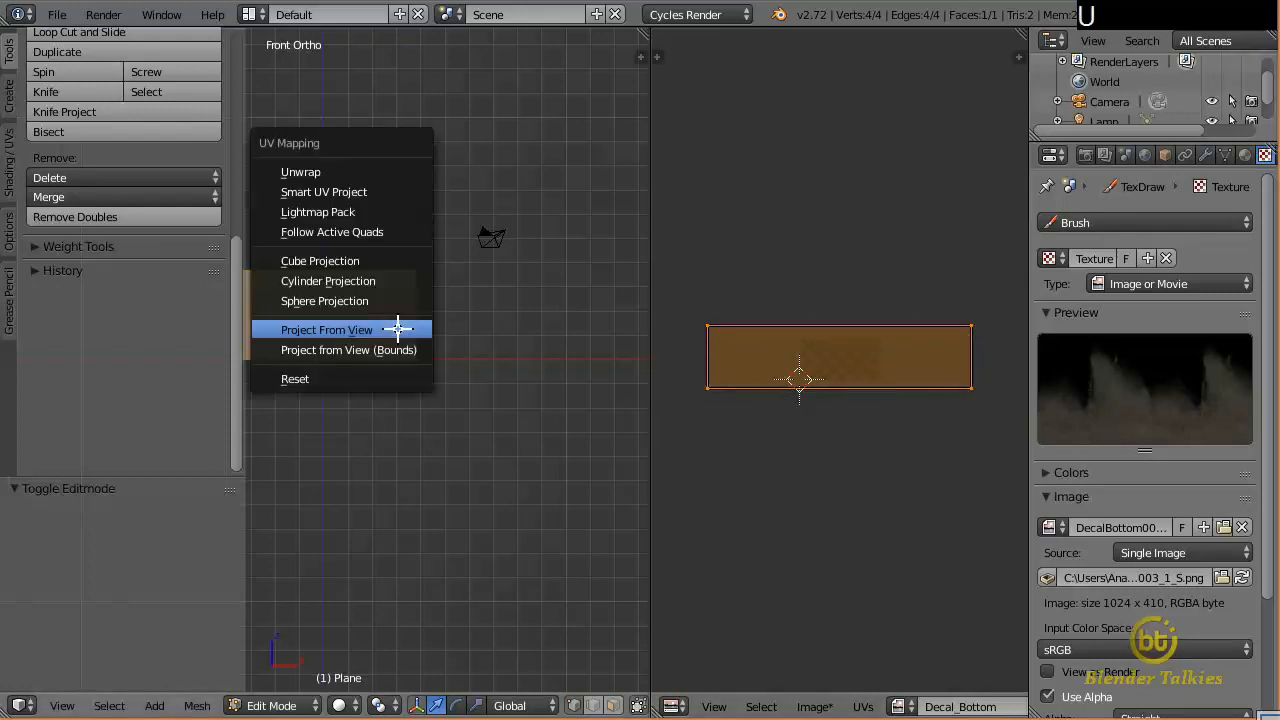
pyautogui.click(397, 329)
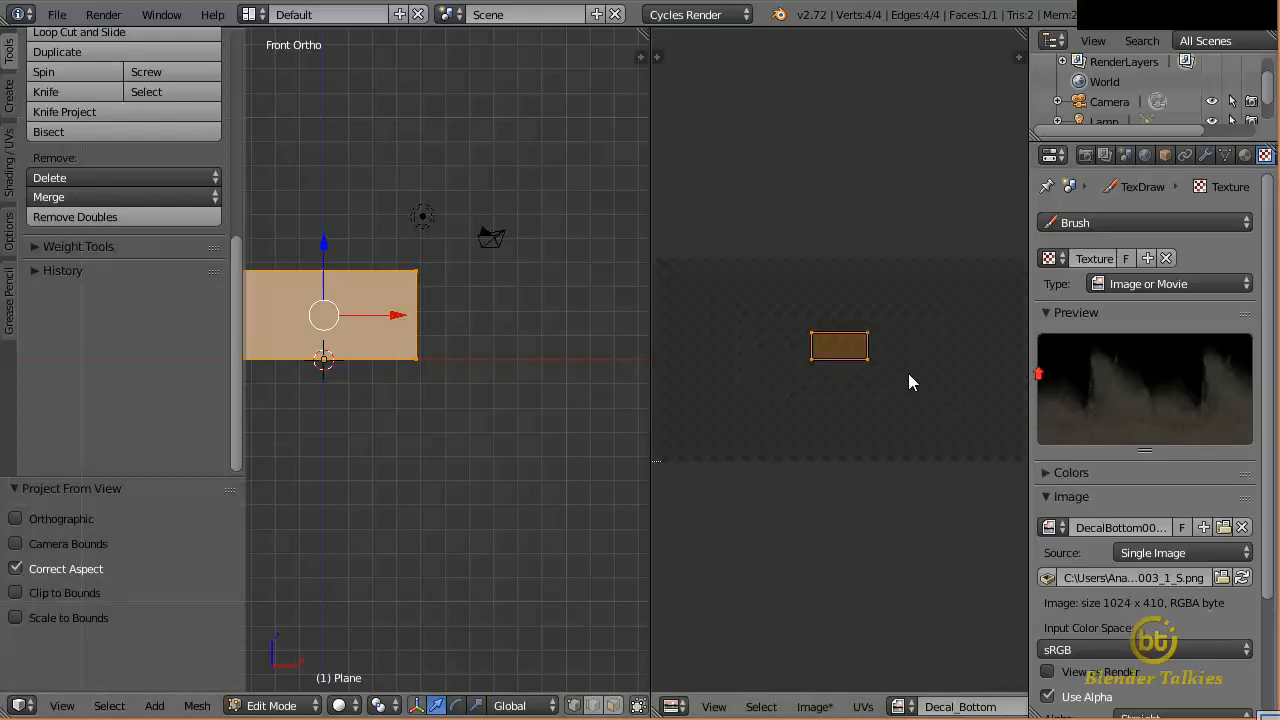
pyautogui.scroll(-3, 880, 372)
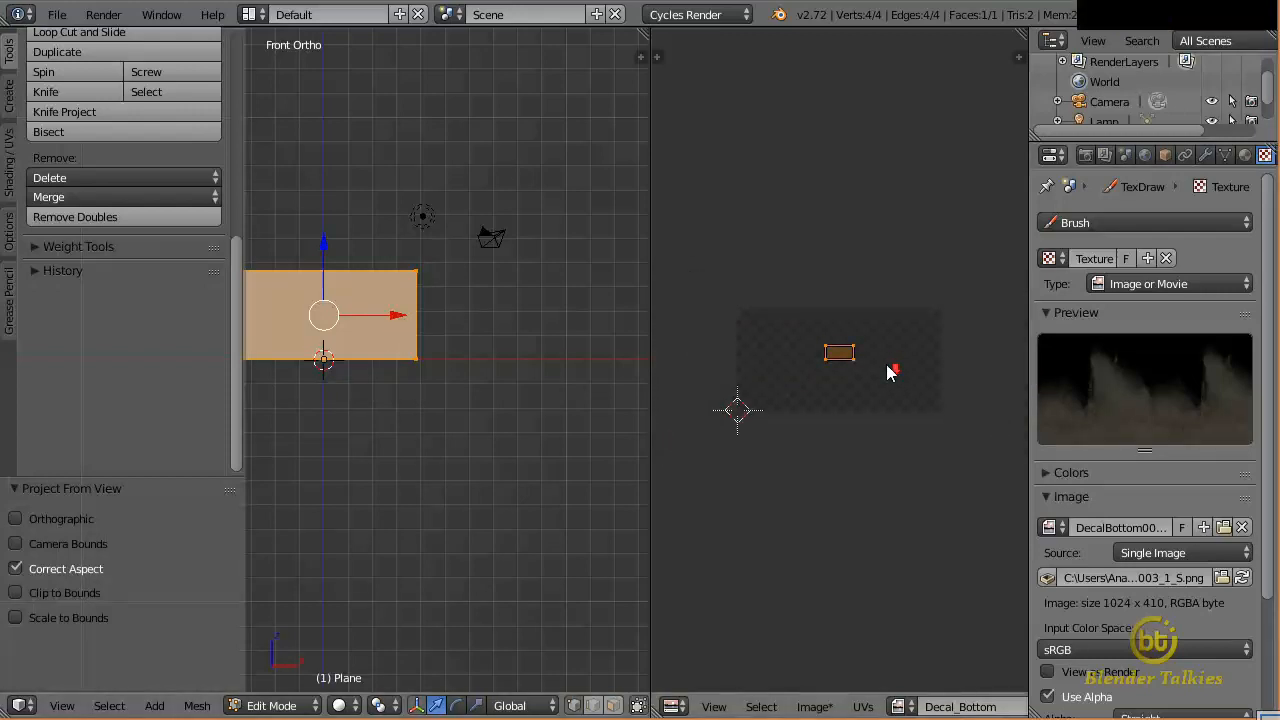
pyautogui.click(737, 423)
# Move and enlarge the UVs to nearly fill the Decal_Bottom image, and return to Texture Paint mode in a widened 3D view
pyautogui.scroll(2, 800, 410)
pyautogui.press('g')
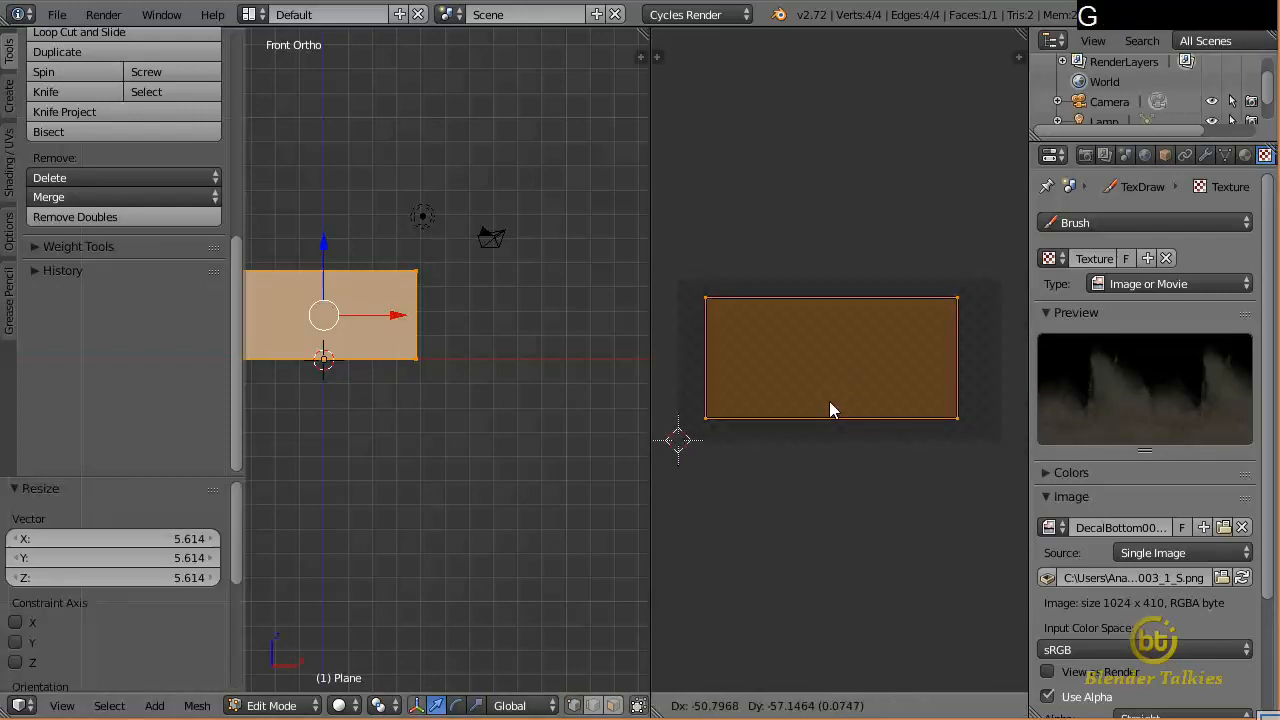
pyautogui.click(829, 401)
pyautogui.press('s')
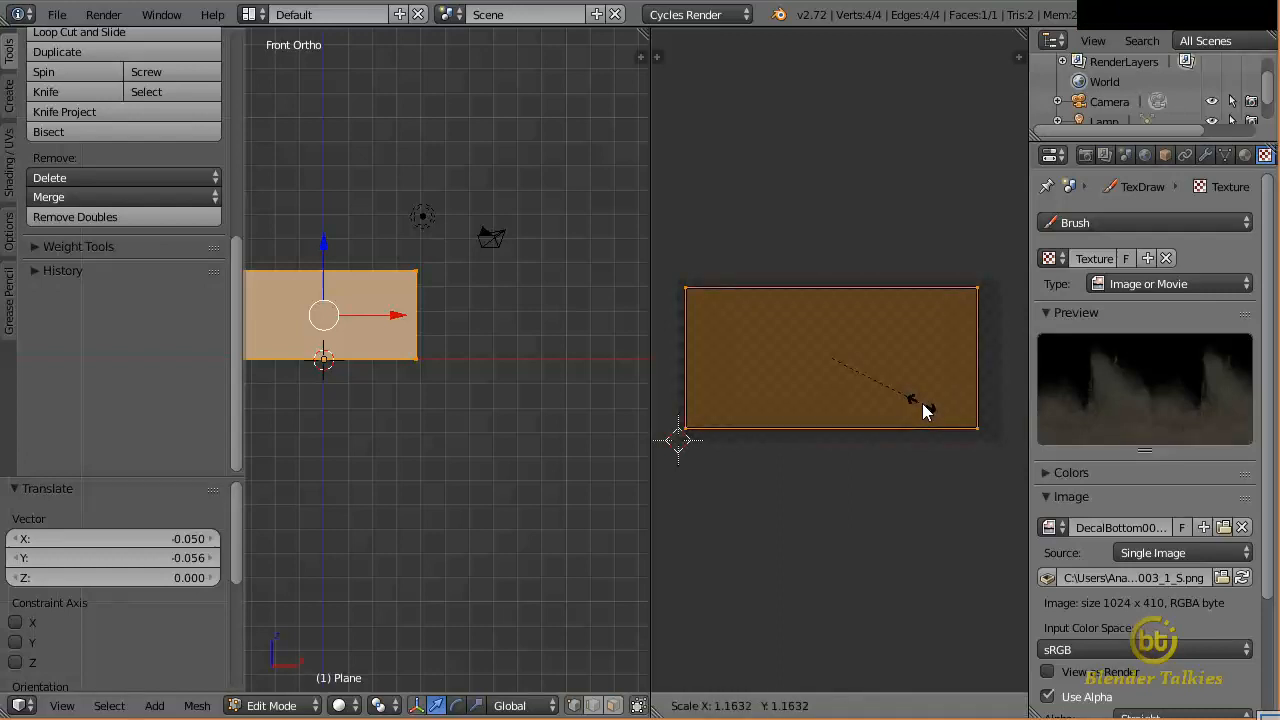
pyautogui.click(923, 407)
pyautogui.press('g')
pyautogui.click(929, 404)
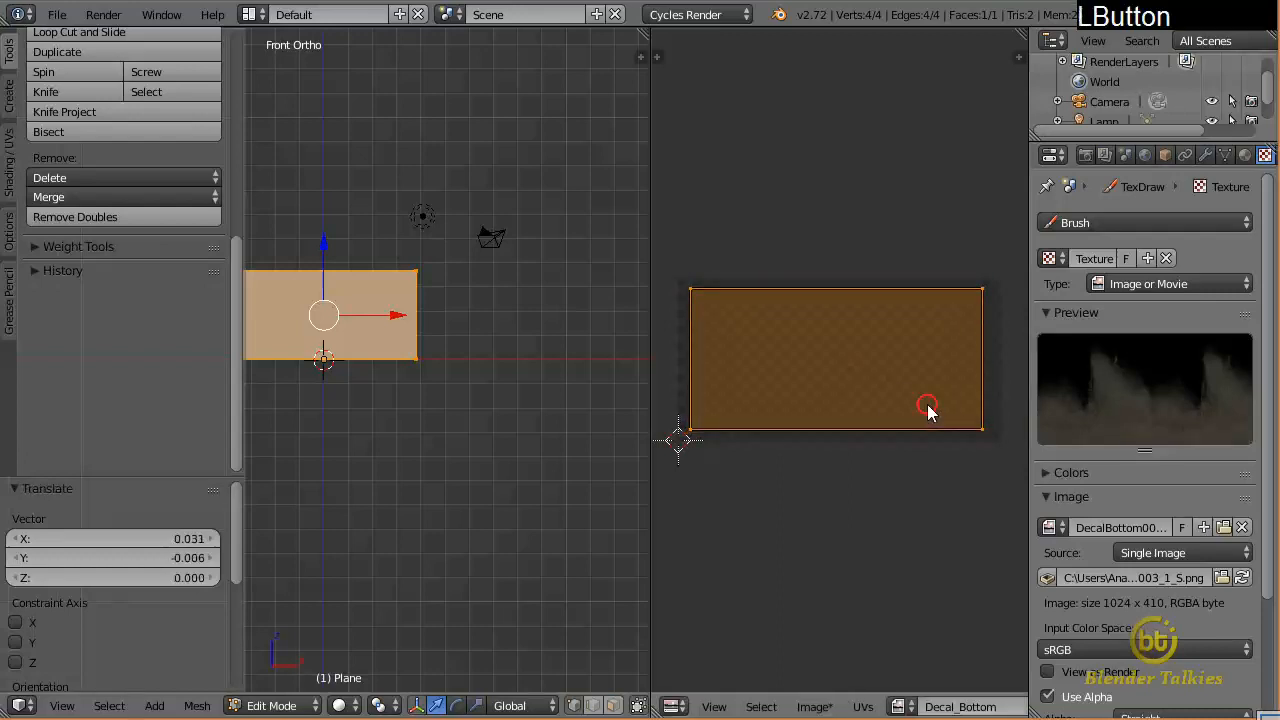
pyautogui.press('s')
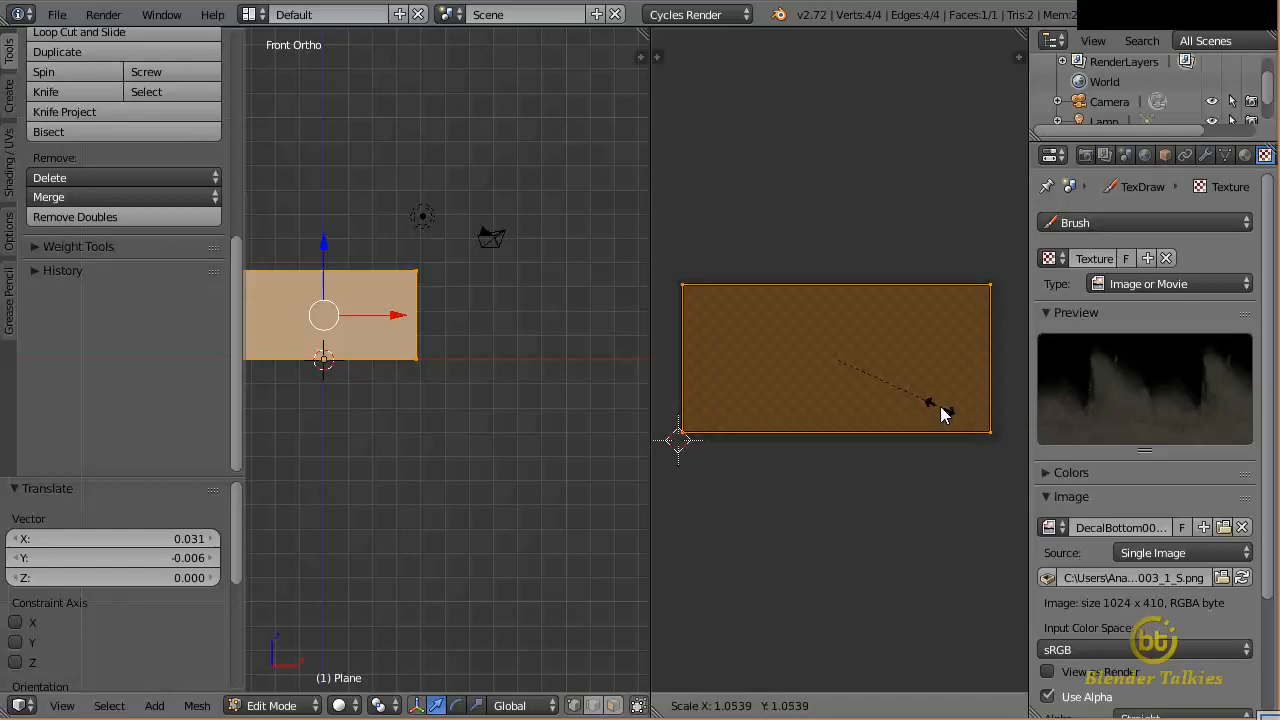
pyautogui.click(941, 410)
pyautogui.press('Tab')
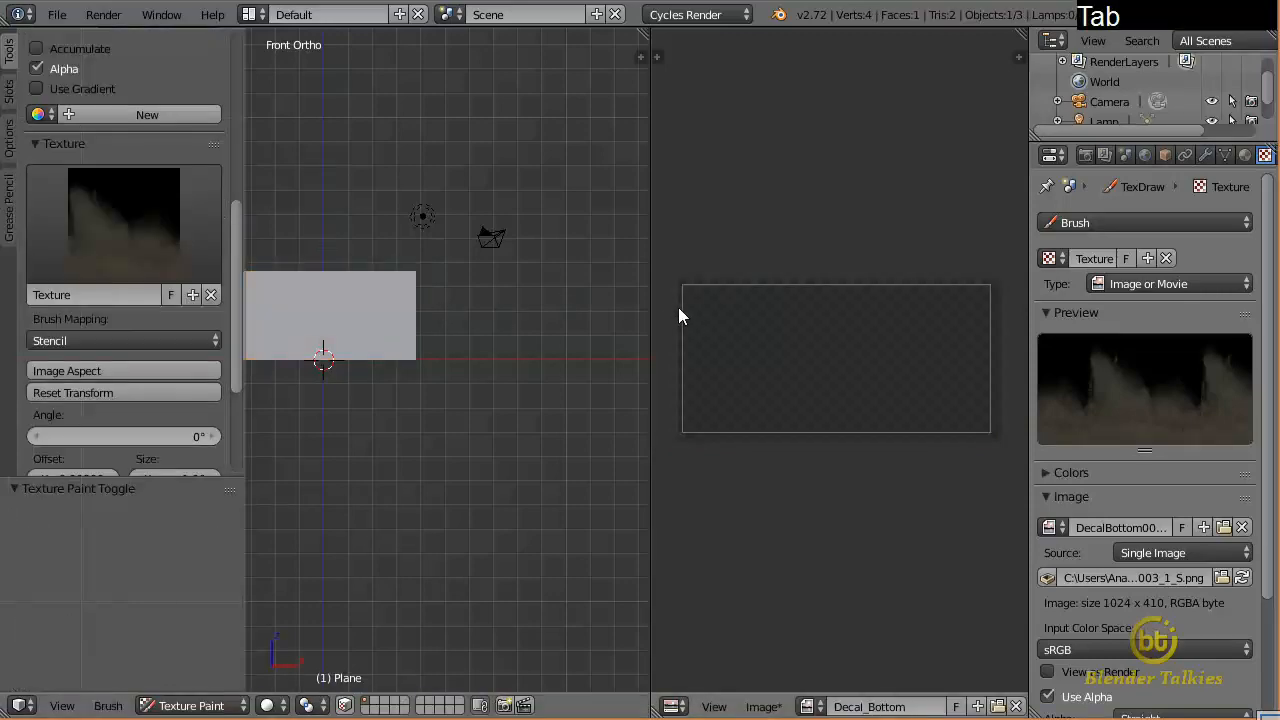
pyautogui.moveTo(651, 312); pyautogui.dragTo(995, 312)
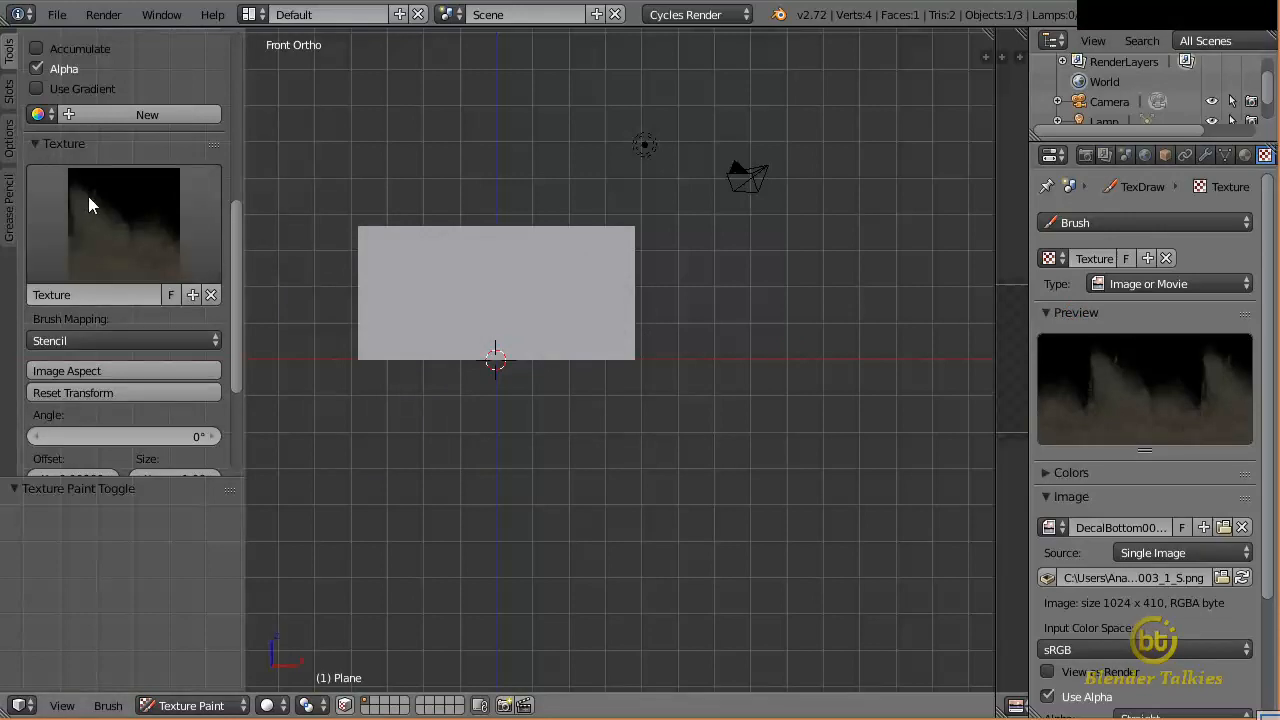
# Set the TexDraw brush's strength to 1.000 and toggle its pressure sensitivity
pyautogui.scroll(4, 88, 200)
pyautogui.scroll(5, 89, 197)
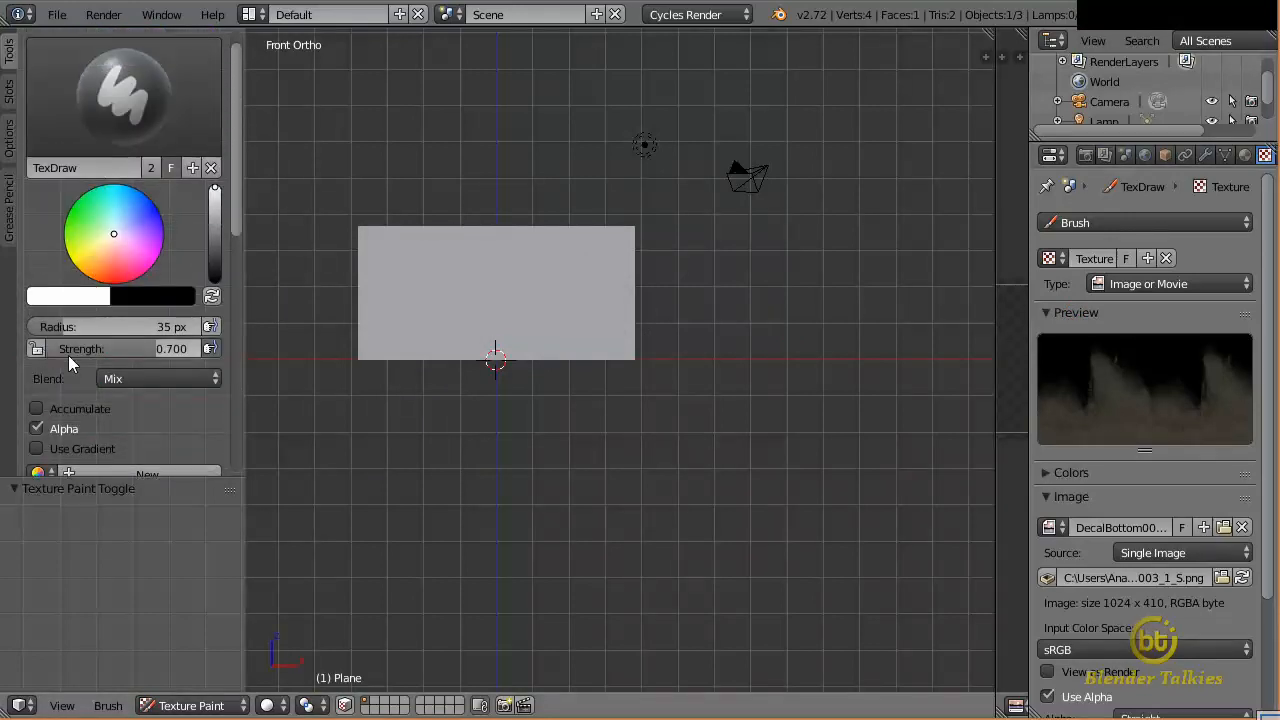
pyautogui.moveTo(76, 349); pyautogui.dragTo(170, 349)
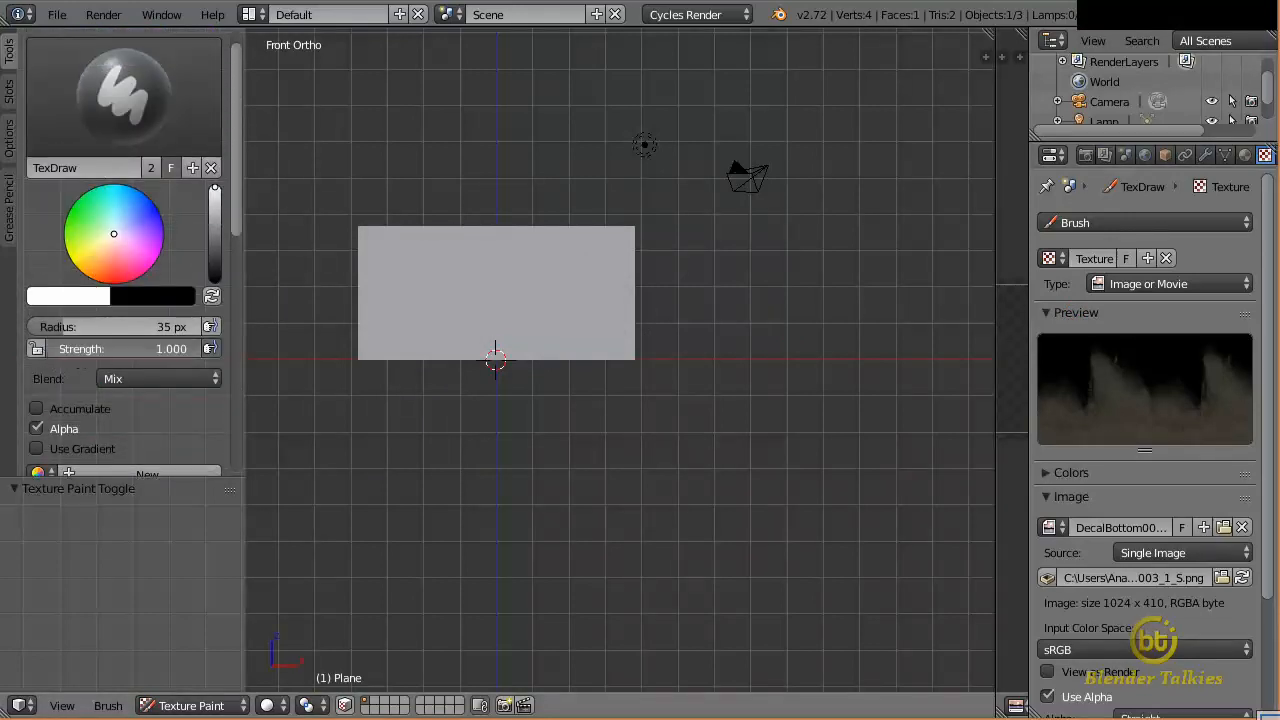
pyautogui.click(212, 348)
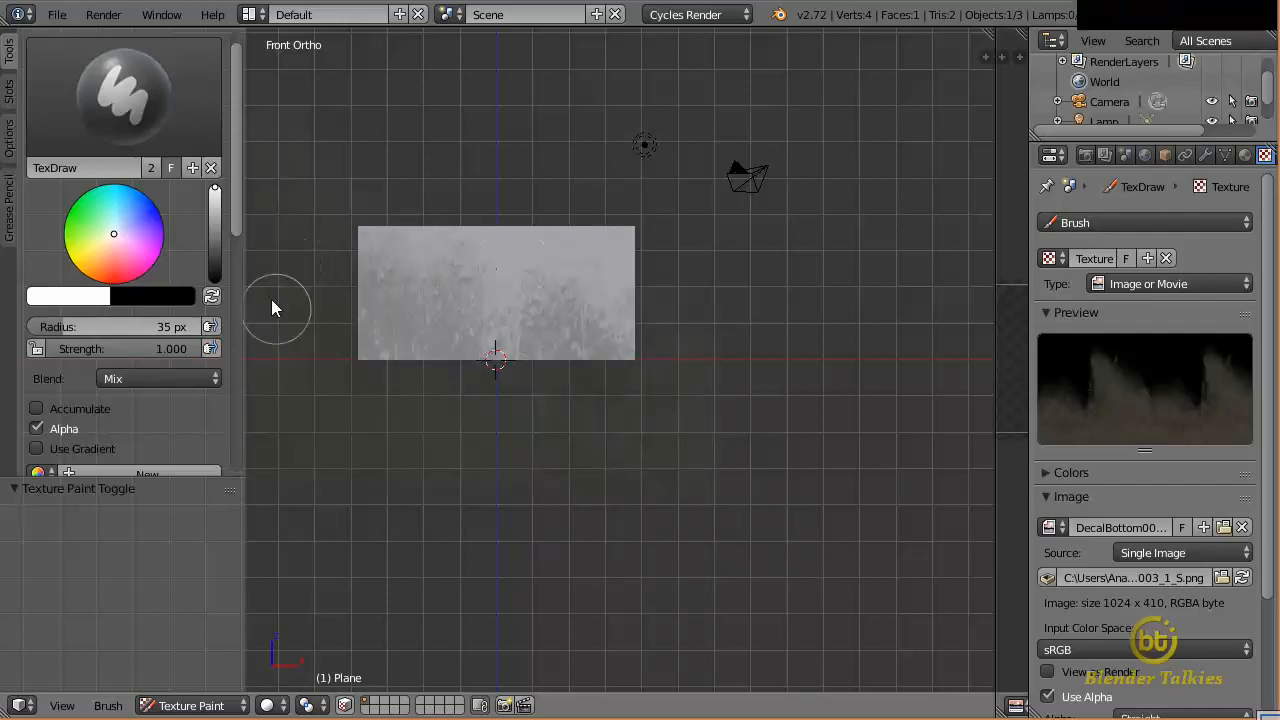
# Hide the tool shelf and enlarge the plane in the view so the stencil covers its lower part
pyautogui.press('t')
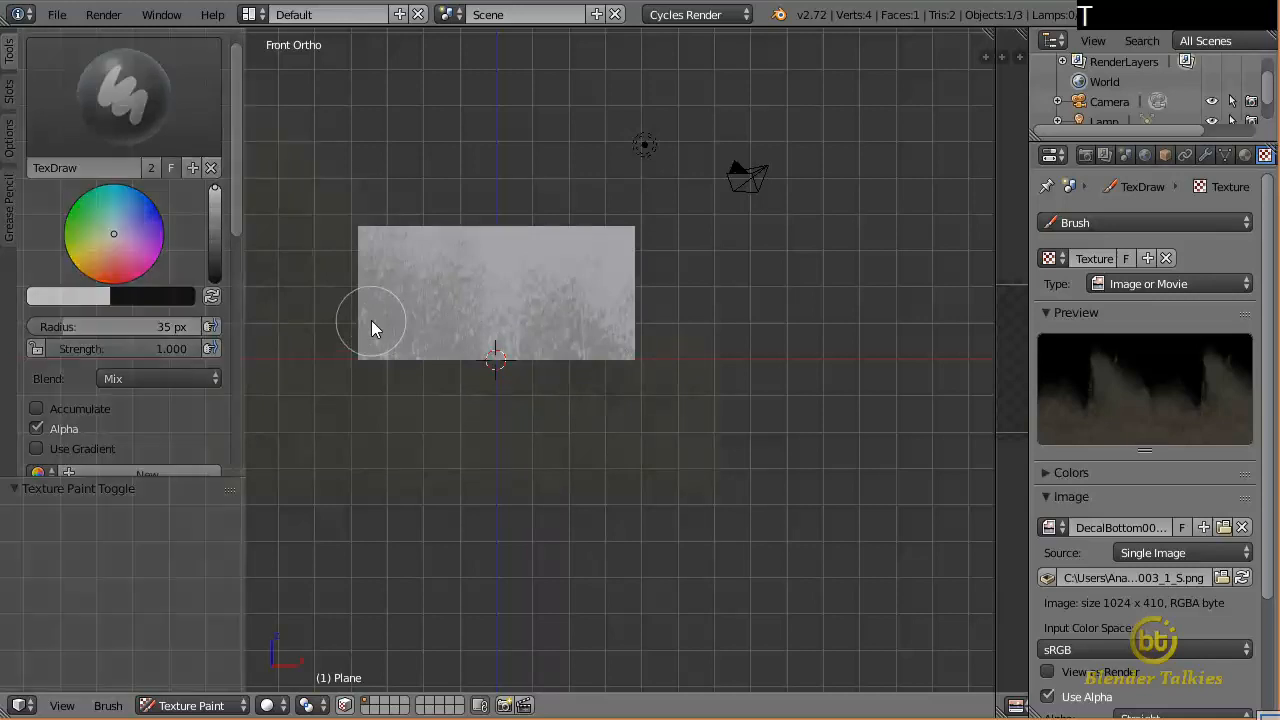
pyautogui.keyDown('shift'); pyautogui.moveTo(472, 392); pyautogui.dragTo(510, 477, button='middle'); pyautogui.keyUp('shift')
pyautogui.scroll(5, 517, 374)
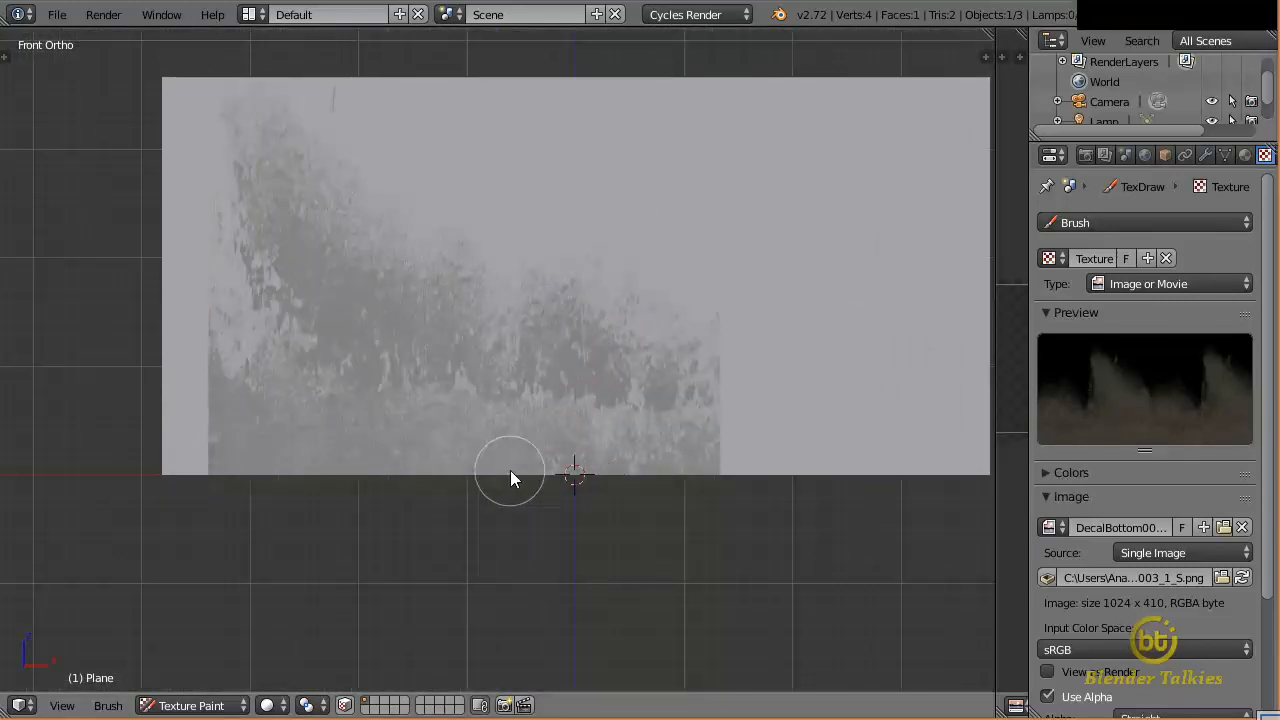
pyautogui.scroll(-3, 622, 401)
pyautogui.scroll(2, 621, 398)
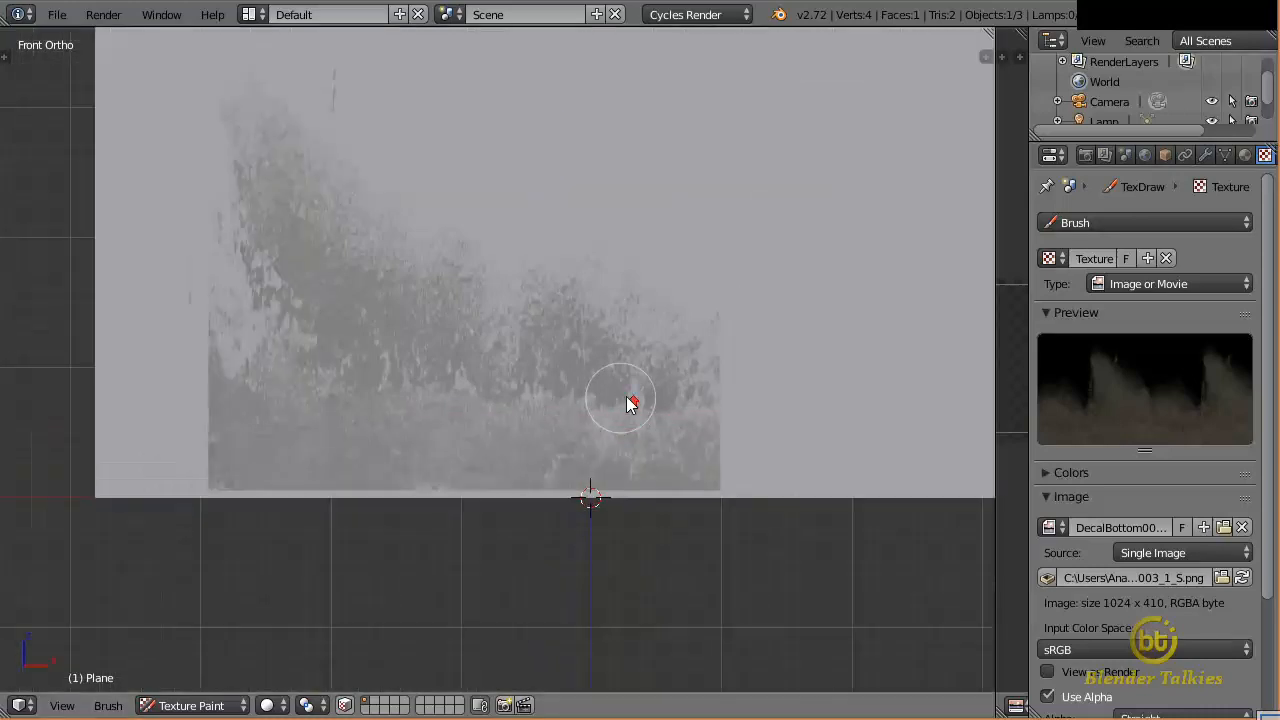
# Shrink the stencil, fit it into the plane's lower-left corner and paint the first patch of grime there
pyautogui.moveTo(629, 400)
pyautogui.keyDown('shift'); pyautogui.mouseDown(button='middle')
pyautogui.moveTo(595, 412)
pyautogui.moveTo(605, 396)
pyautogui.mouseUp(button='middle'); pyautogui.keyUp('shift')
pyautogui.scroll(-1, 598, 412)
pyautogui.moveTo(563, 410); pyautogui.dragTo(394, 444, button='right')
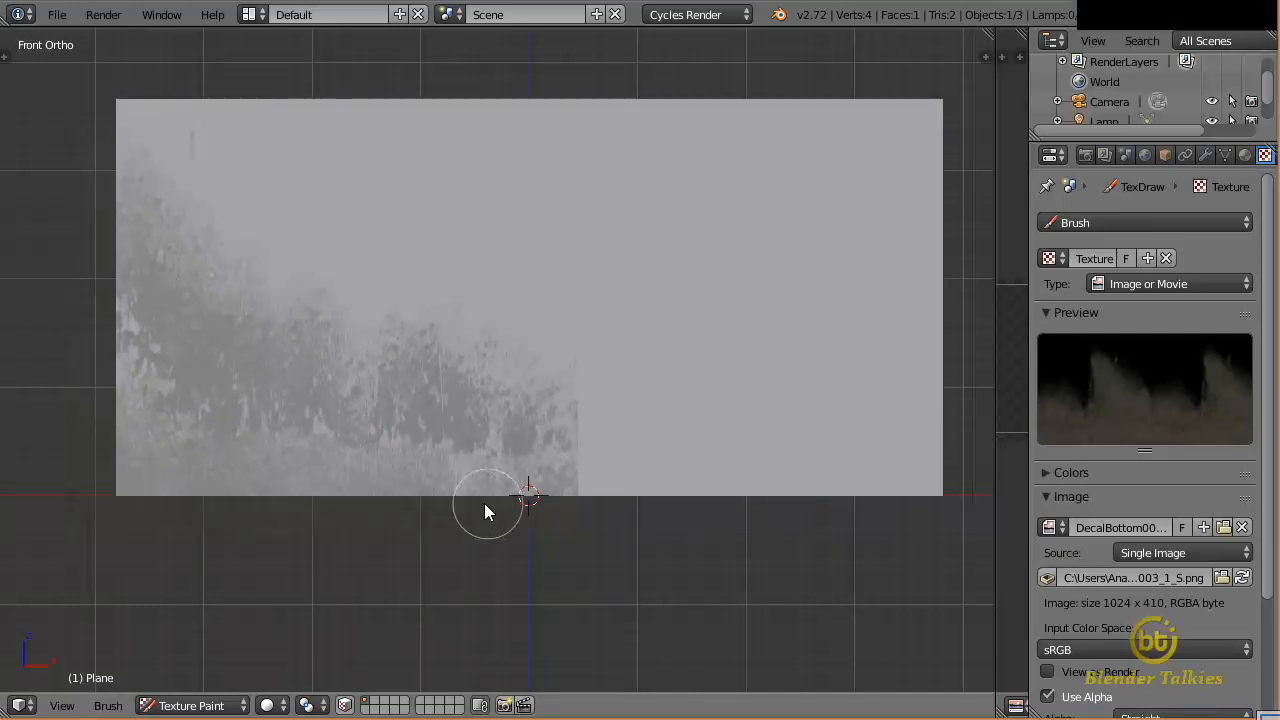
pyautogui.moveTo(537, 509)
pyautogui.keyDown('shift'); pyautogui.mouseDown(button='right')
pyautogui.moveTo(424, 387)
pyautogui.moveTo(311, 357)
pyautogui.moveTo(221, 467)
pyautogui.moveTo(182, 491)
pyautogui.moveTo(181, 480)
pyautogui.moveTo(129, 488)
pyautogui.mouseUp(button='right'); pyautogui.keyUp('shift')
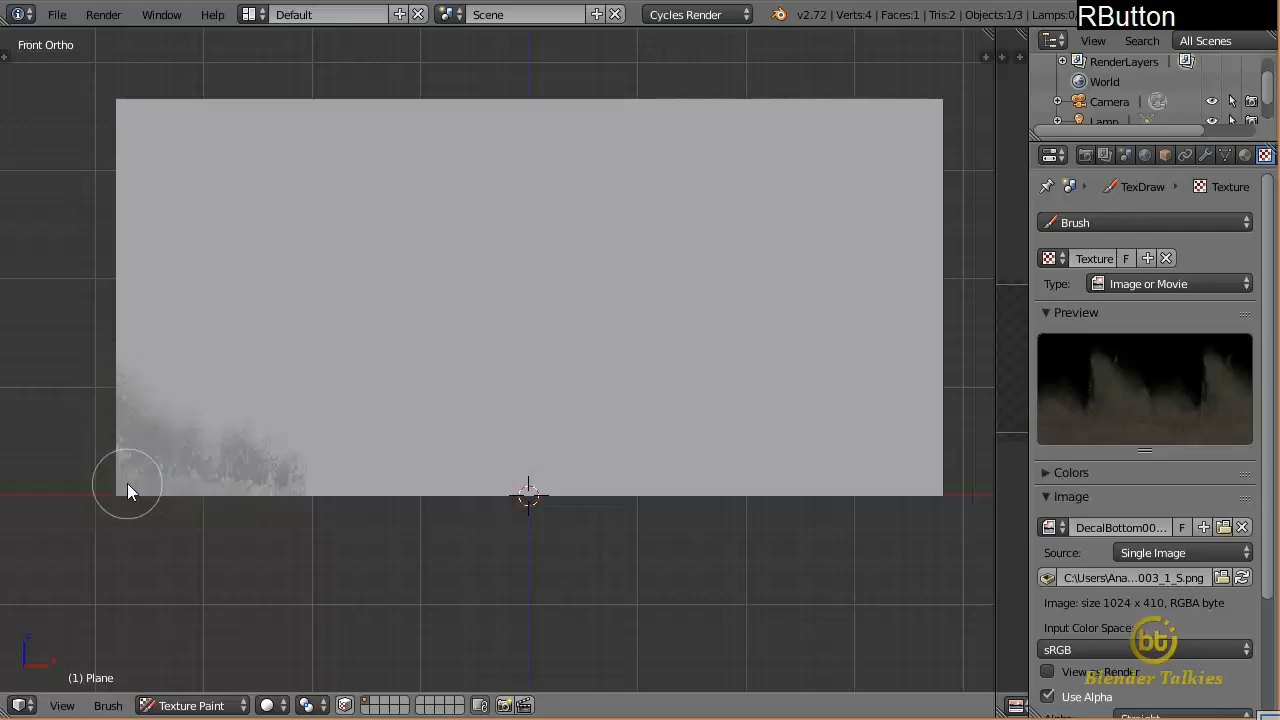
pyautogui.moveTo(129, 480)
pyautogui.mouseDown()
pyautogui.moveTo(140, 366)
pyautogui.moveTo(140, 488)
pyautogui.moveTo(285, 450)
pyautogui.moveTo(180, 463)
pyautogui.moveTo(162, 484)
pyautogui.moveTo(268, 444)
pyautogui.mouseUp()
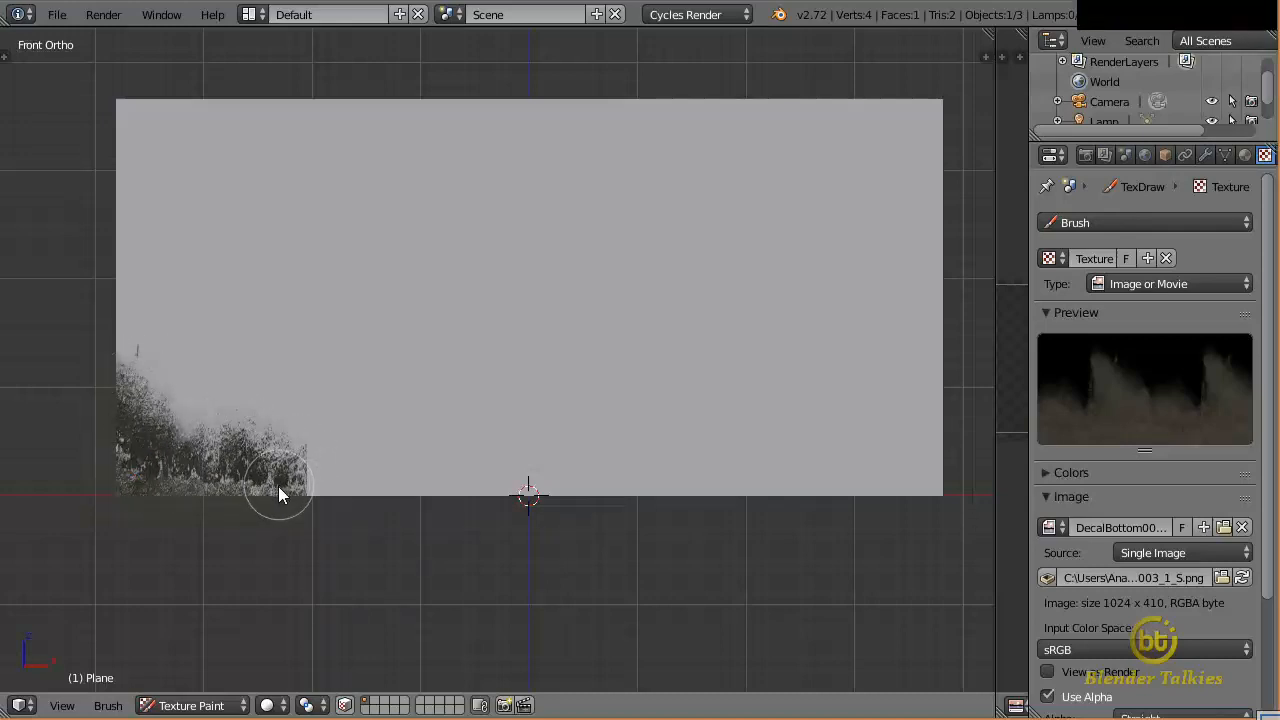
# Shift the stencil along the plane's bottom edge and continue the grime strip to the middle of the plane
pyautogui.moveTo(280, 491); pyautogui.dragTo(312, 503, button='right')
pyautogui.moveTo(311, 501)
pyautogui.mouseDown()
pyautogui.moveTo(297, 477)
pyautogui.moveTo(351, 466)
pyautogui.moveTo(342, 488)
pyautogui.mouseUp()
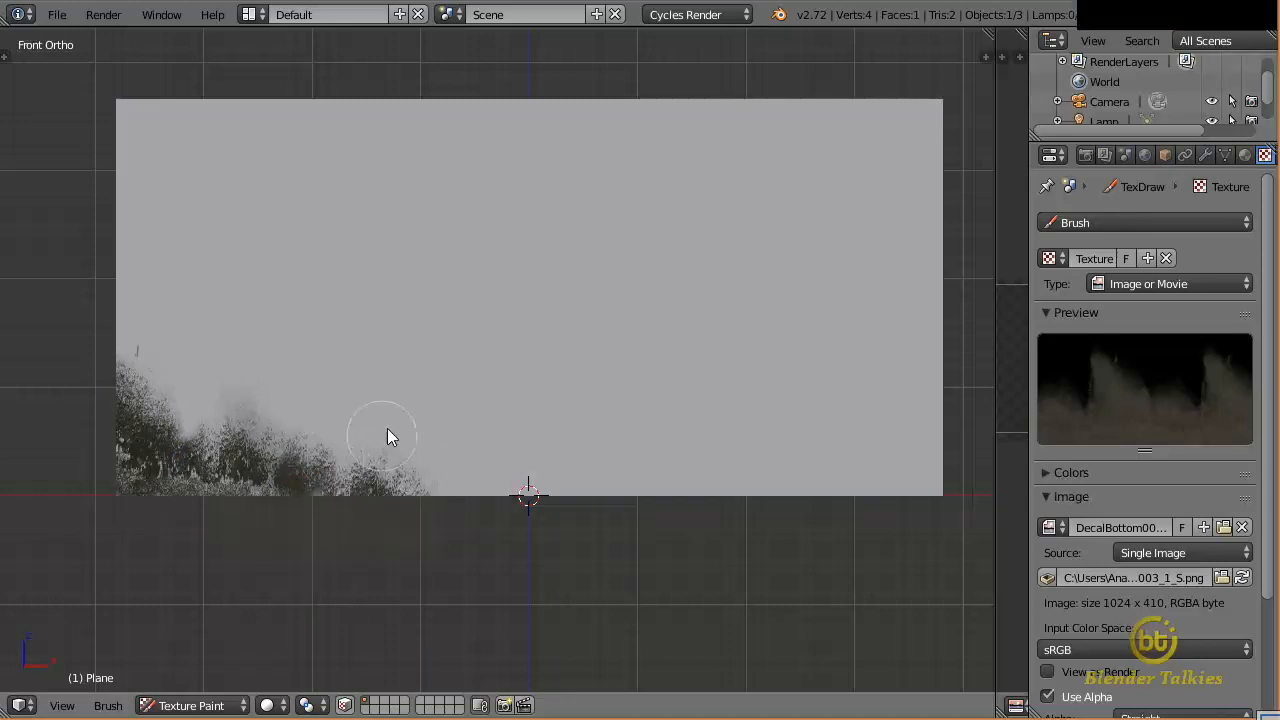
pyautogui.moveTo(311, 448); pyautogui.dragTo(487, 467)
pyautogui.moveTo(357, 492)
pyautogui.mouseDown(button='right')
pyautogui.moveTo(509, 523)
pyautogui.moveTo(480, 491)
pyautogui.moveTo(468, 428)
pyautogui.moveTo(446, 431)
pyautogui.mouseUp(button='right')
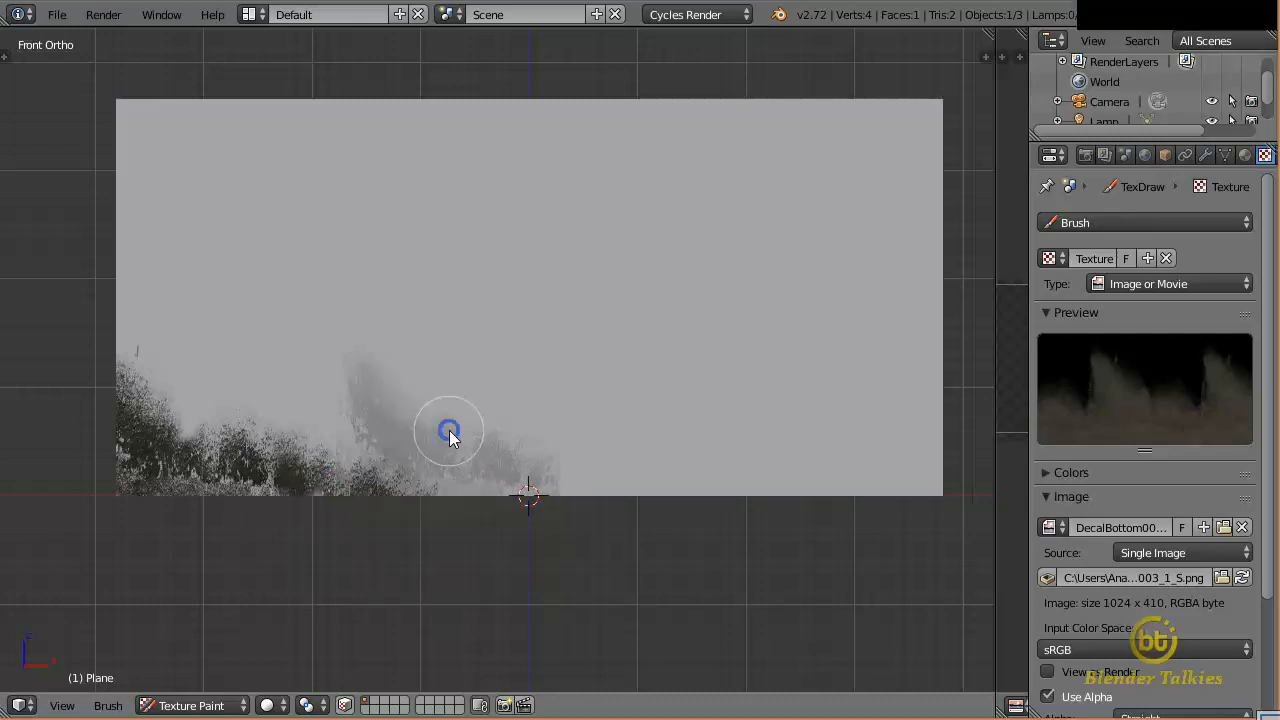
pyautogui.moveTo(446, 431)
pyautogui.mouseDown()
pyautogui.moveTo(429, 477)
pyautogui.moveTo(466, 457)
pyautogui.moveTo(420, 487)
pyautogui.moveTo(526, 461)
pyautogui.moveTo(547, 486)
pyautogui.moveTo(461, 438)
pyautogui.moveTo(421, 464)
pyautogui.moveTo(429, 490)
pyautogui.mouseUp()
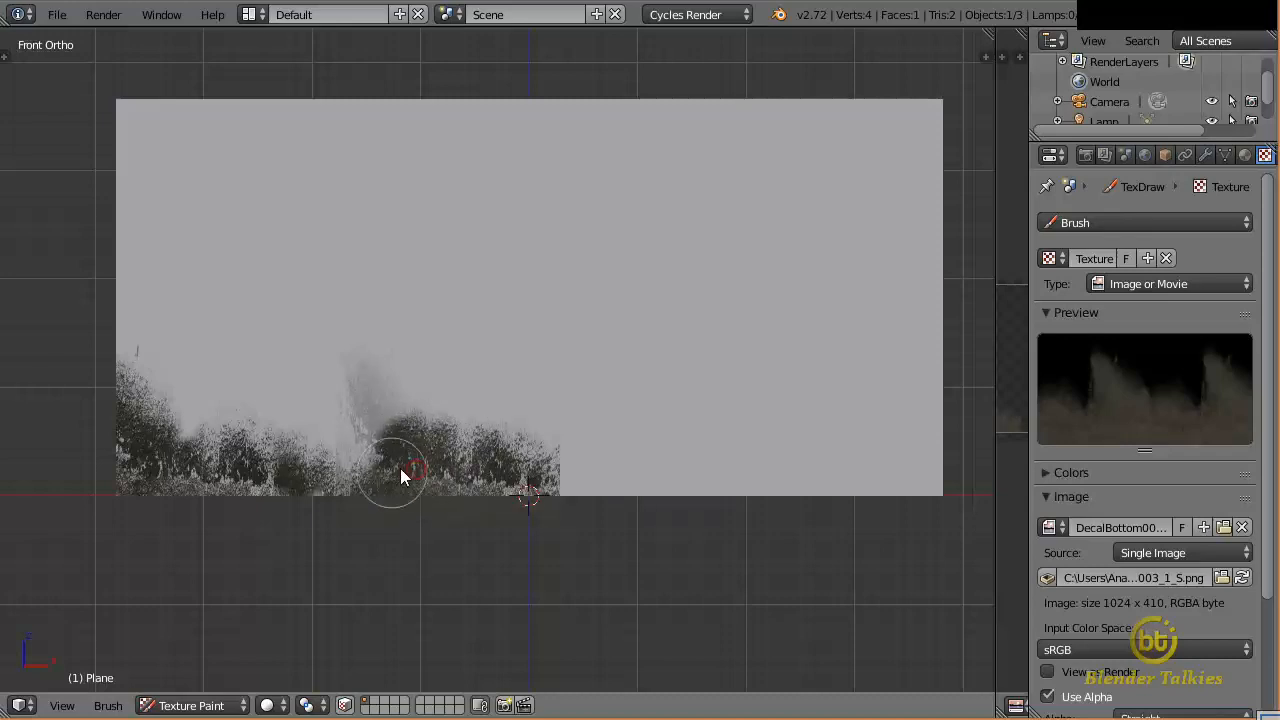
# Extend the grime along the bottom edge right of the centre, building up a tall peak with the repositioned stencil
pyautogui.moveTo(400, 468)
pyautogui.mouseDown(button='right')
pyautogui.moveTo(554, 491)
pyautogui.moveTo(586, 509)
pyautogui.moveTo(590, 489)
pyautogui.mouseUp(button='right')
pyautogui.moveTo(572, 469); pyautogui.dragTo(652, 486)
pyautogui.moveTo(594, 478)
pyautogui.mouseDown(button='right')
pyautogui.moveTo(734, 500)
pyautogui.moveTo(734, 430)
pyautogui.mouseUp(button='right')
pyautogui.moveTo(734, 430)
pyautogui.mouseDown()
pyautogui.moveTo(690, 481)
pyautogui.moveTo(743, 484)
pyautogui.moveTo(806, 449)
pyautogui.moveTo(741, 434)
pyautogui.moveTo(697, 451)
pyautogui.moveTo(691, 434)
pyautogui.moveTo(660, 431)
pyautogui.moveTo(679, 438)
pyautogui.moveTo(667, 418)
pyautogui.moveTo(724, 395)
pyautogui.moveTo(641, 330)
pyautogui.mouseUp()
pyautogui.moveTo(711, 405)
pyautogui.mouseDown(button='right')
pyautogui.moveTo(727, 435)
pyautogui.moveTo(834, 497)
pyautogui.moveTo(715, 527)
pyautogui.moveTo(732, 550)
pyautogui.mouseUp(button='right')
pyautogui.moveTo(632, 443); pyautogui.dragTo(645, 390)
pyautogui.moveTo(668, 454); pyautogui.dragTo(680, 434, button='right')
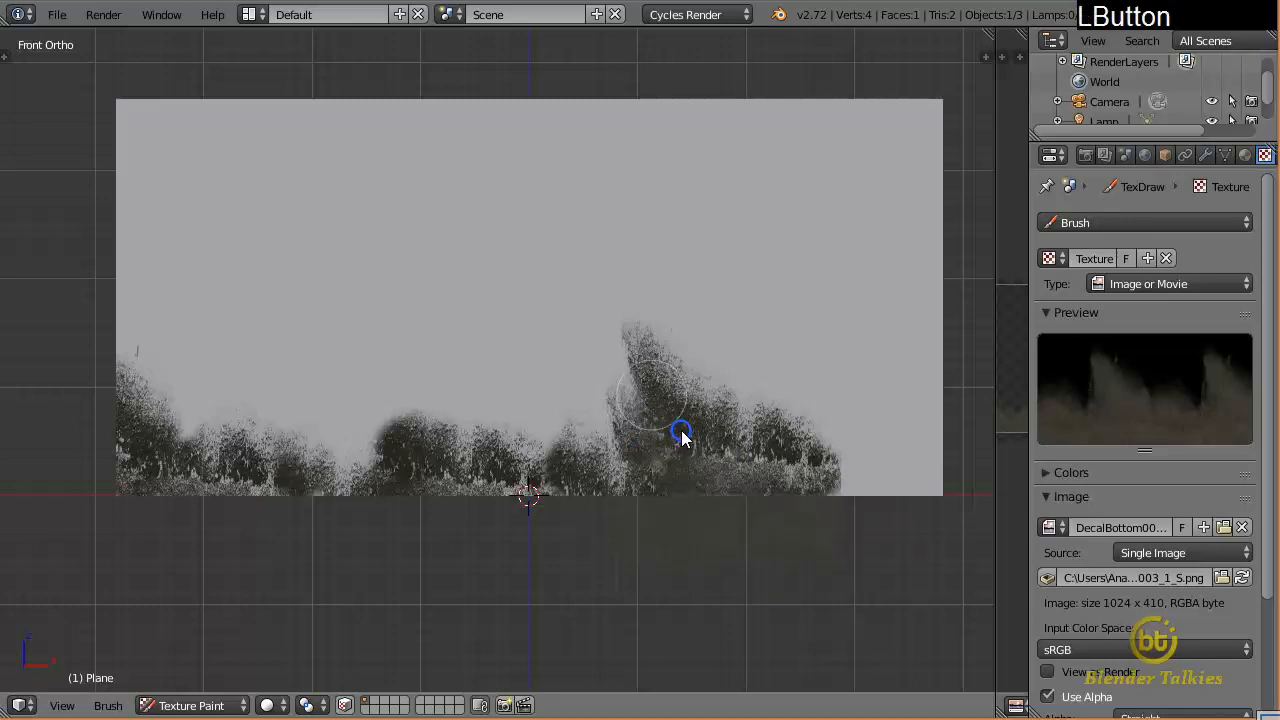
pyautogui.moveTo(660, 409); pyautogui.dragTo(646, 369)
pyautogui.moveTo(689, 425); pyautogui.dragTo(645, 490, button='right')
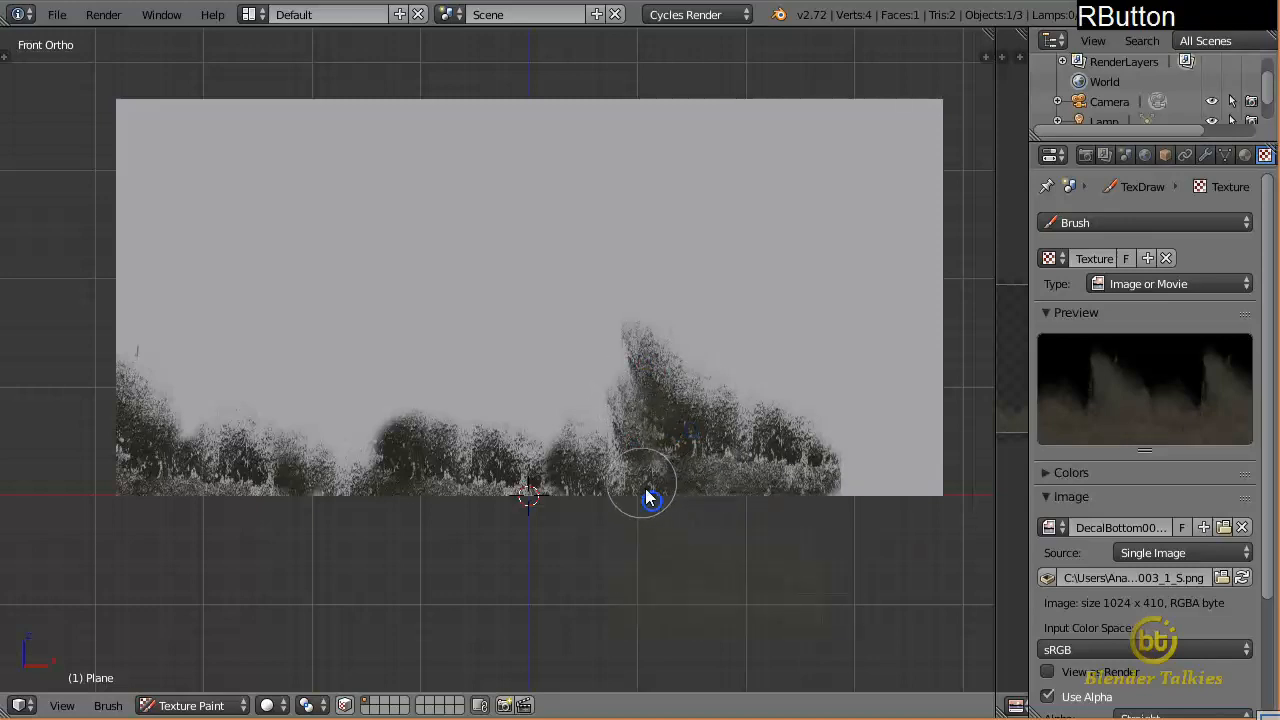
pyautogui.moveTo(637, 484); pyautogui.dragTo(612, 403)
# Paint grime up to the plane's lower-right corner, thicken it beside the tall peak and move the stencil below the plane
pyautogui.moveTo(680, 502); pyautogui.dragTo(796, 502, button='right')
pyautogui.moveTo(876, 491); pyautogui.dragTo(890, 448, button='right')
pyautogui.moveTo(821, 513); pyautogui.dragTo(857, 477, button='right')
pyautogui.moveTo(834, 481)
pyautogui.mouseDown()
pyautogui.moveTo(937, 480)
pyautogui.moveTo(851, 437)
pyautogui.mouseUp()
pyautogui.moveTo(869, 472)
pyautogui.mouseDown(button='right')
pyautogui.moveTo(665, 494)
pyautogui.moveTo(622, 431)
pyautogui.mouseUp(button='right')
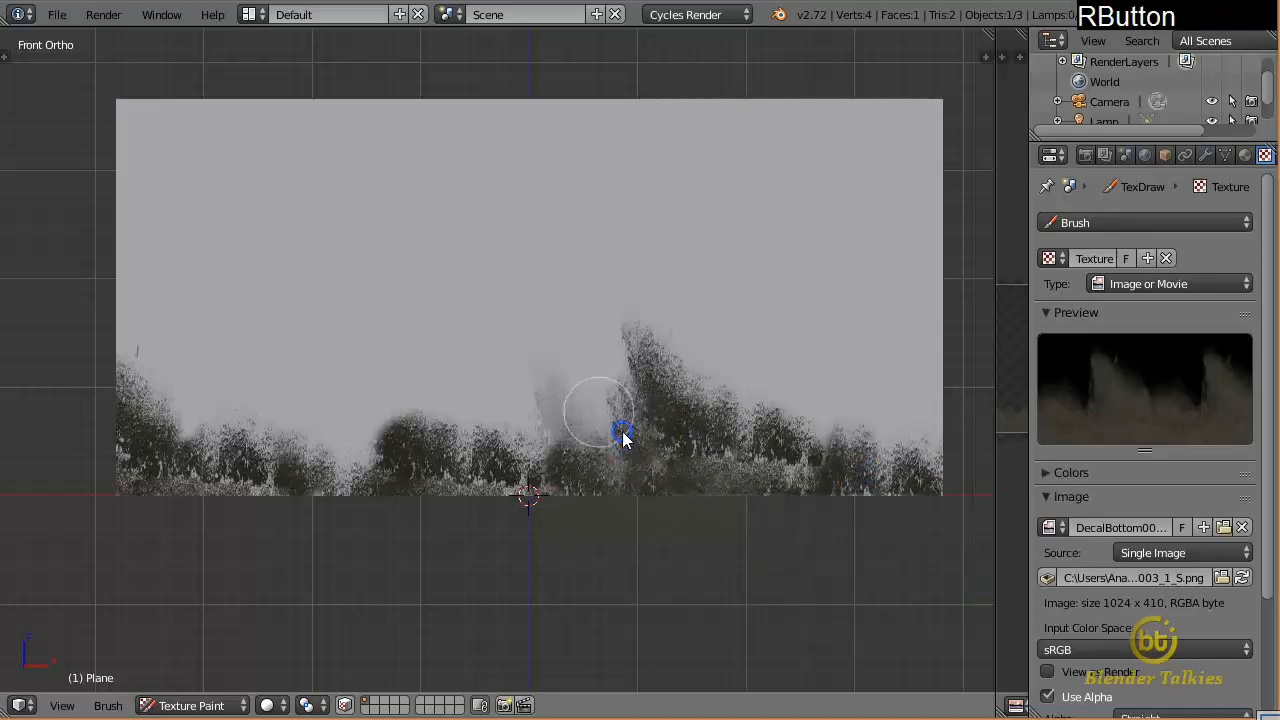
pyautogui.moveTo(617, 457)
pyautogui.mouseDown()
pyautogui.moveTo(598, 411)
pyautogui.moveTo(617, 446)
pyautogui.moveTo(589, 433)
pyautogui.moveTo(626, 431)
pyautogui.moveTo(583, 450)
pyautogui.mouseUp()
pyautogui.moveTo(583, 450)
pyautogui.mouseDown(button='right')
pyautogui.moveTo(608, 434)
pyautogui.moveTo(520, 517)
pyautogui.moveTo(446, 544)
pyautogui.mouseUp(button='right')
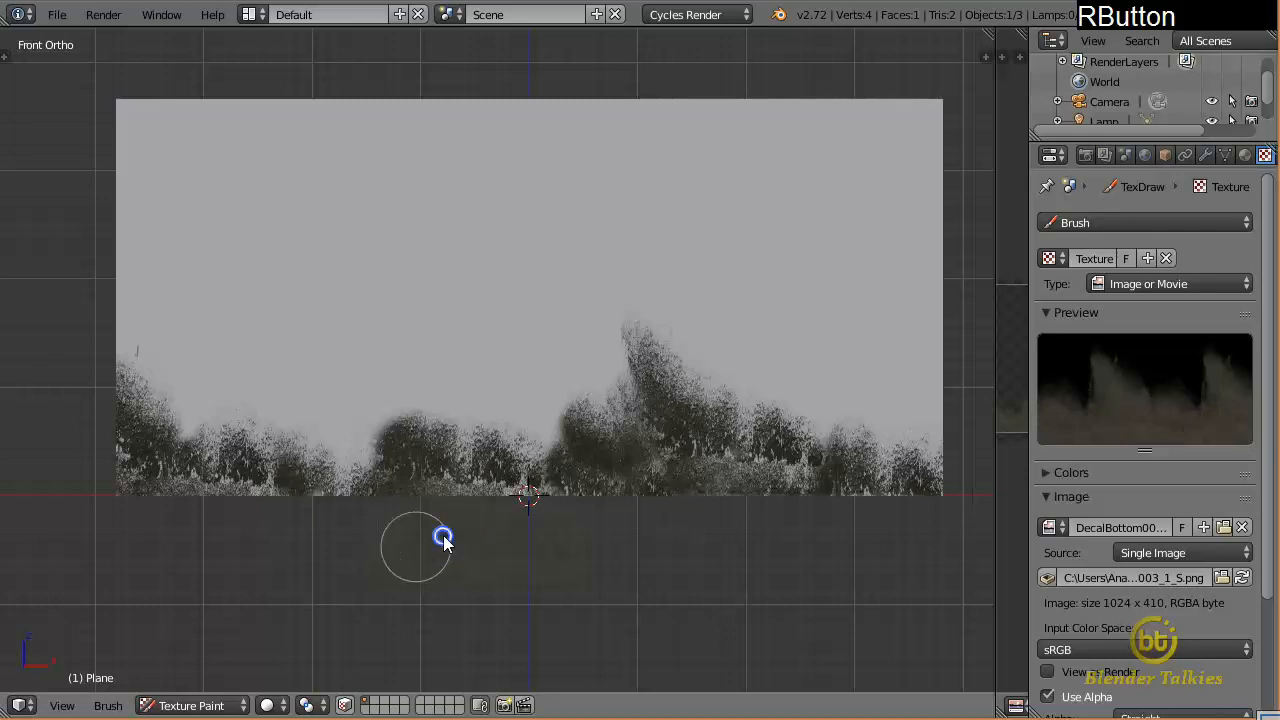
# Show the available paint slots and split the 3D view, making the upper area a Node Editor
pyautogui.press('t')
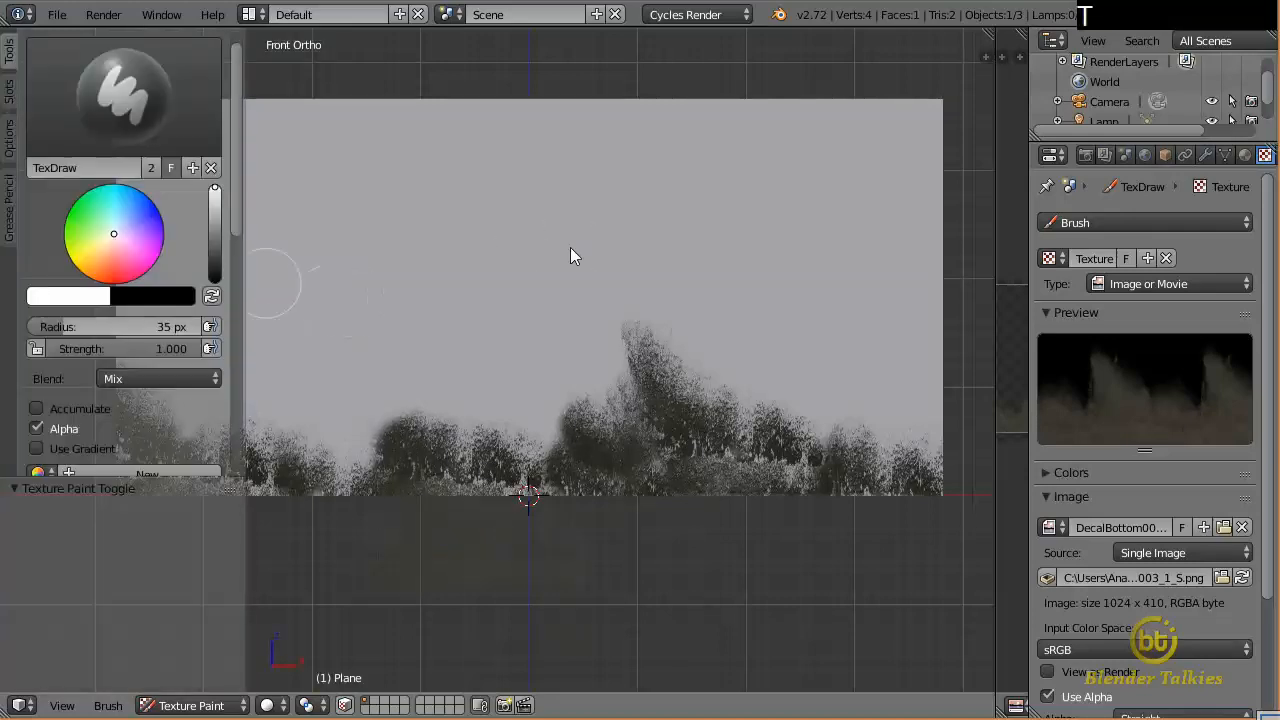
pyautogui.click(12, 100)
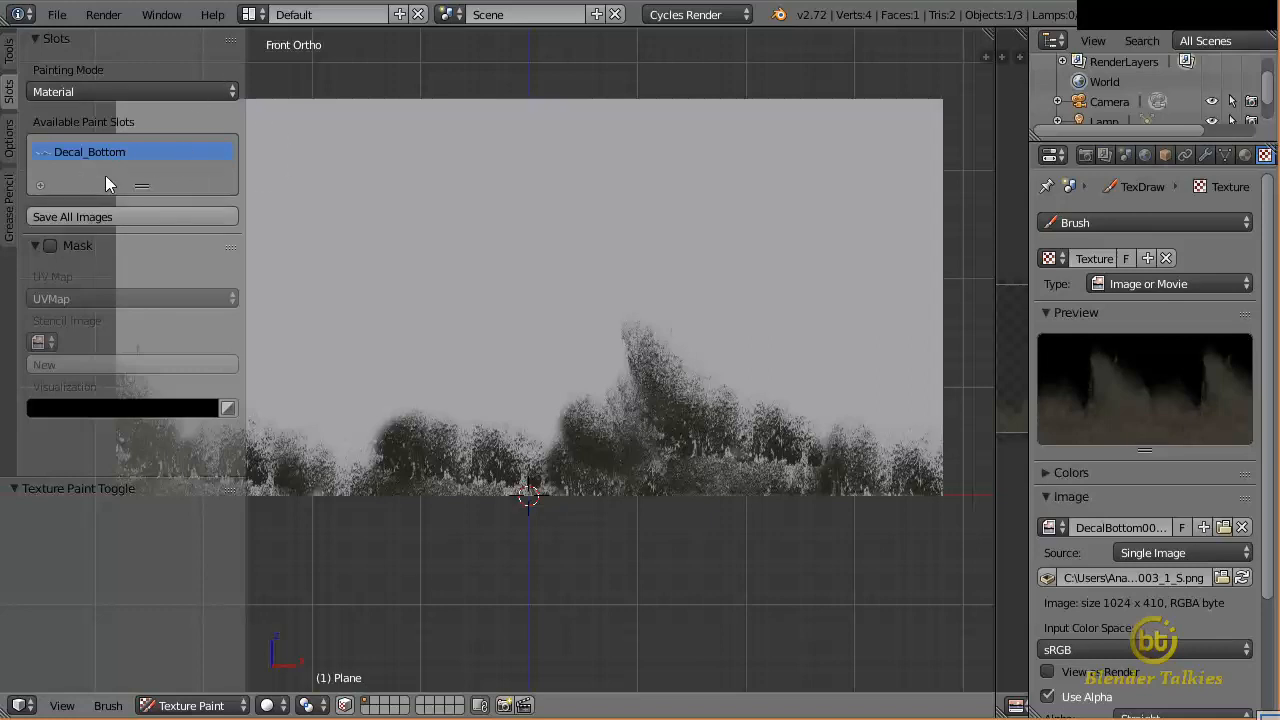
pyautogui.click(985, 30)
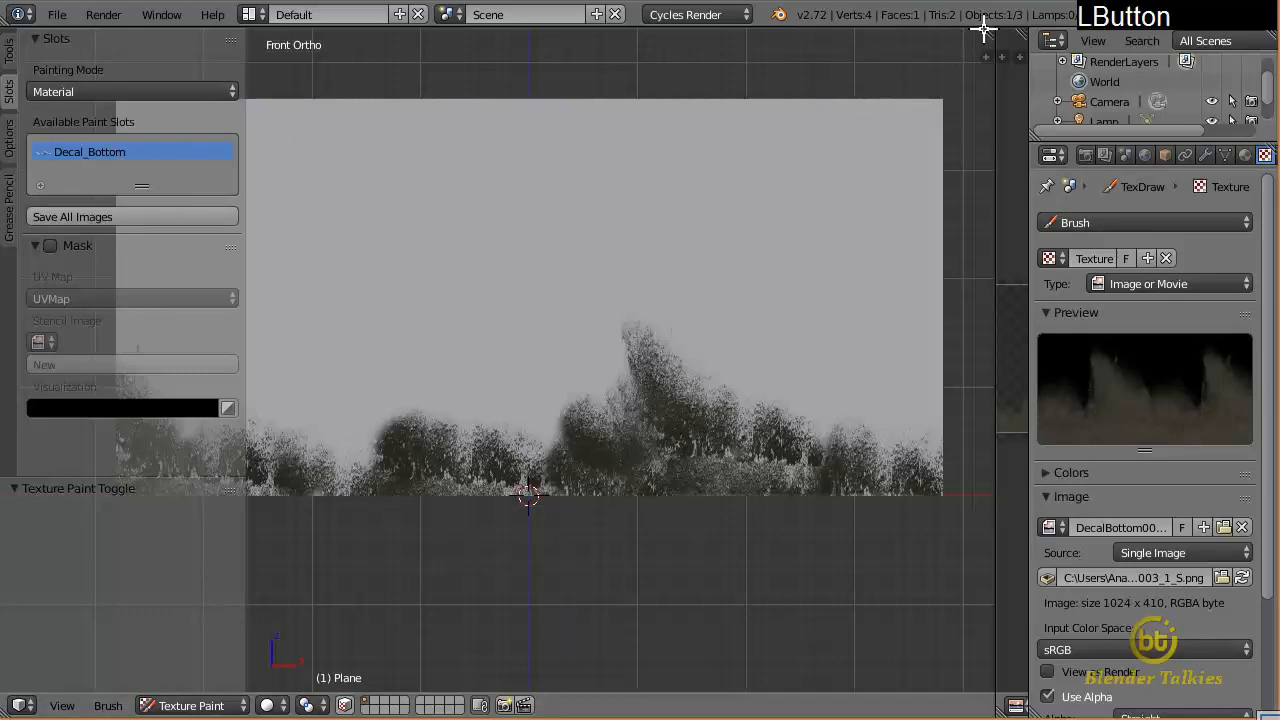
pyautogui.moveTo(985, 30); pyautogui.dragTo(957, 394)
pyautogui.click(30, 428)
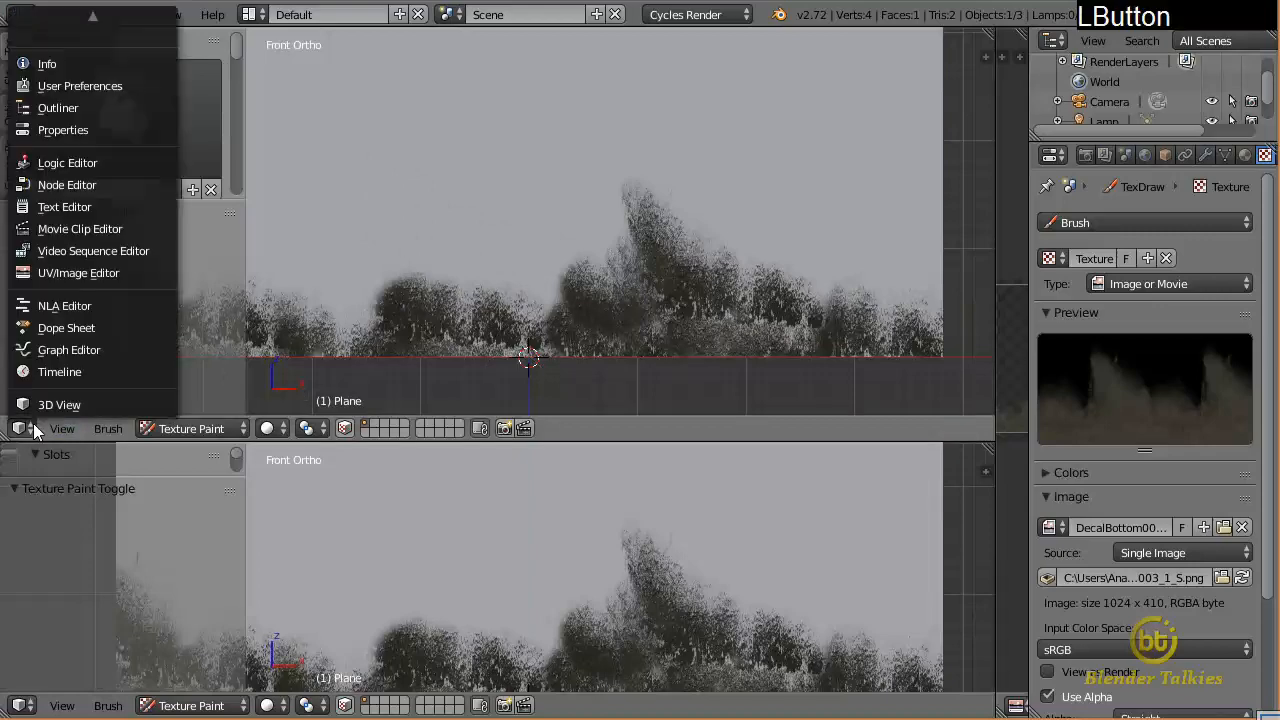
pyautogui.click(60, 185)
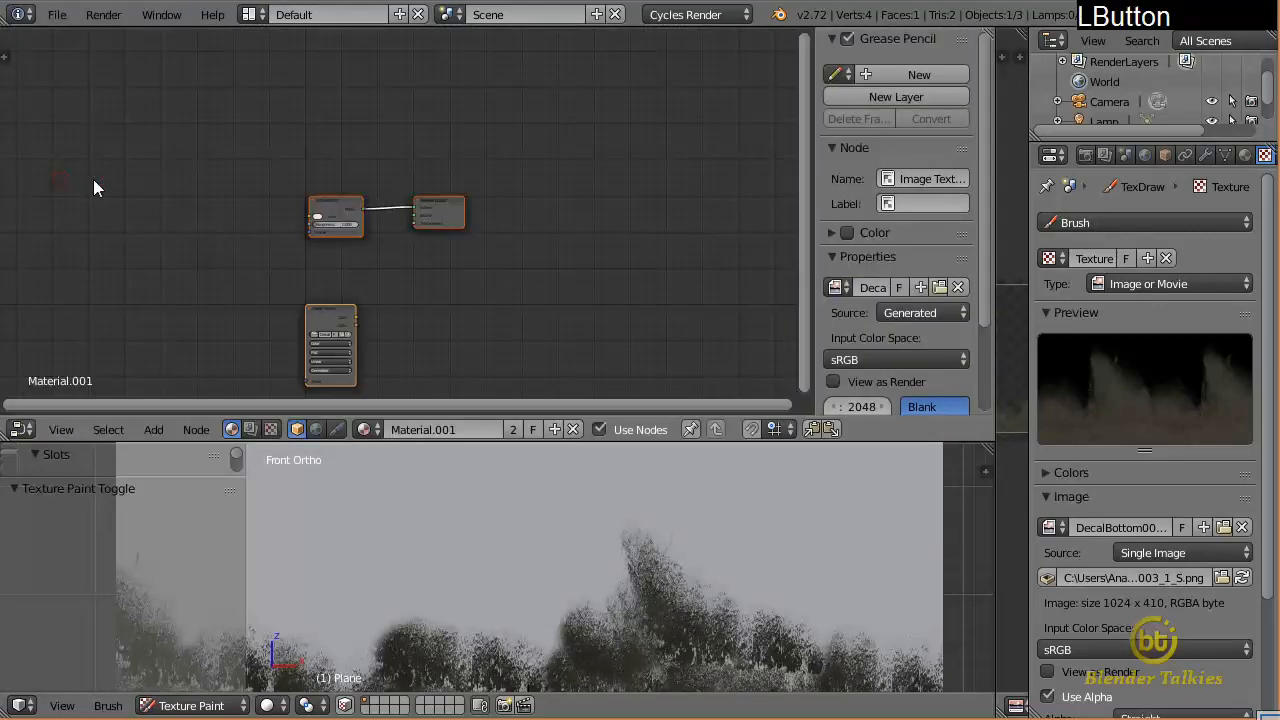
# Move the Decal_Bottom Image Texture node to the left of the Diffuse BSDF node
pyautogui.moveTo(411, 404); pyautogui.dragTo(417, 309, button='middle')
pyautogui.scroll(16, 417, 309)
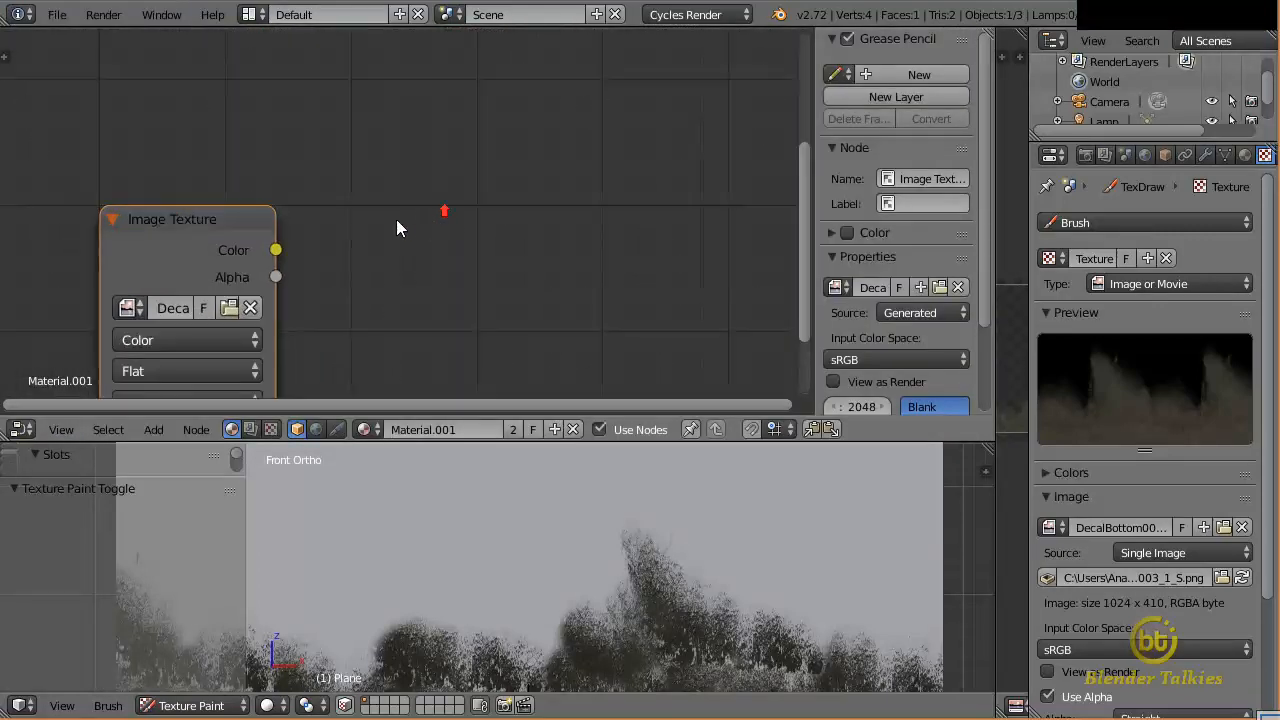
pyautogui.click(70, 231)
pyautogui.moveTo(174, 231); pyautogui.dragTo(377, 179, button='middle')
pyautogui.scroll(3, 440, 234)
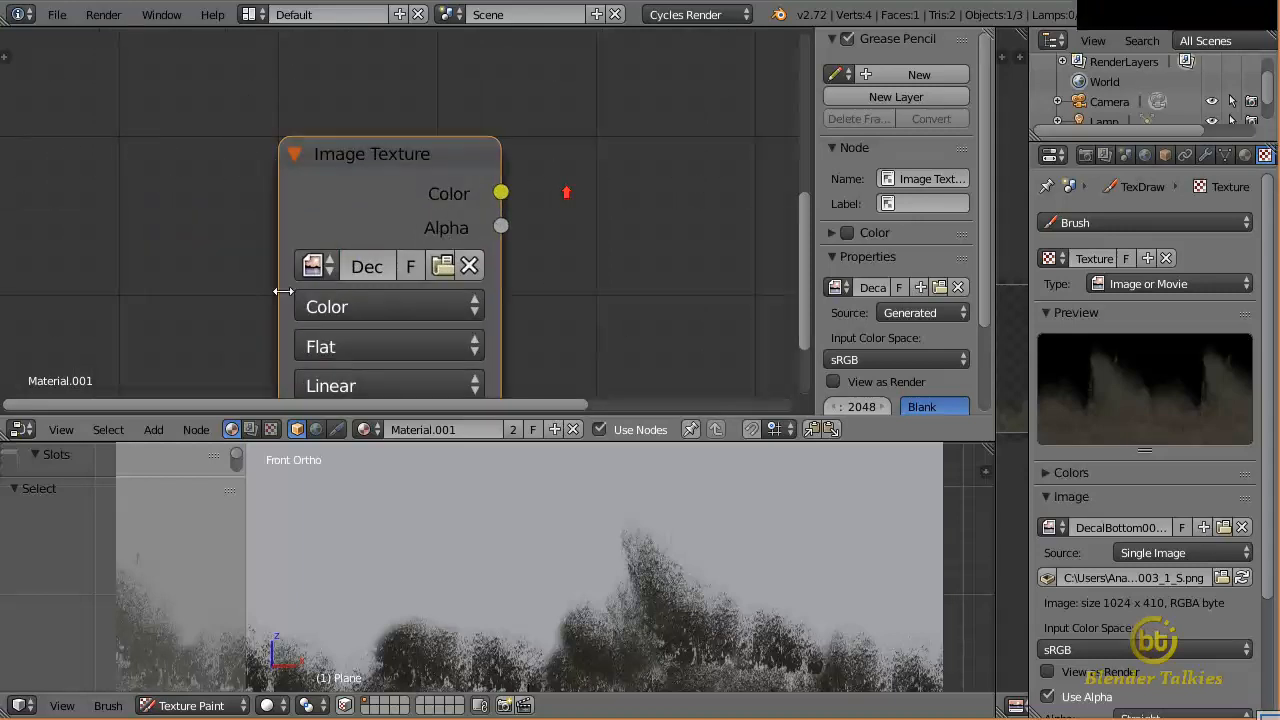
pyautogui.click(313, 265)
pyautogui.scroll(-2, 434, 206)
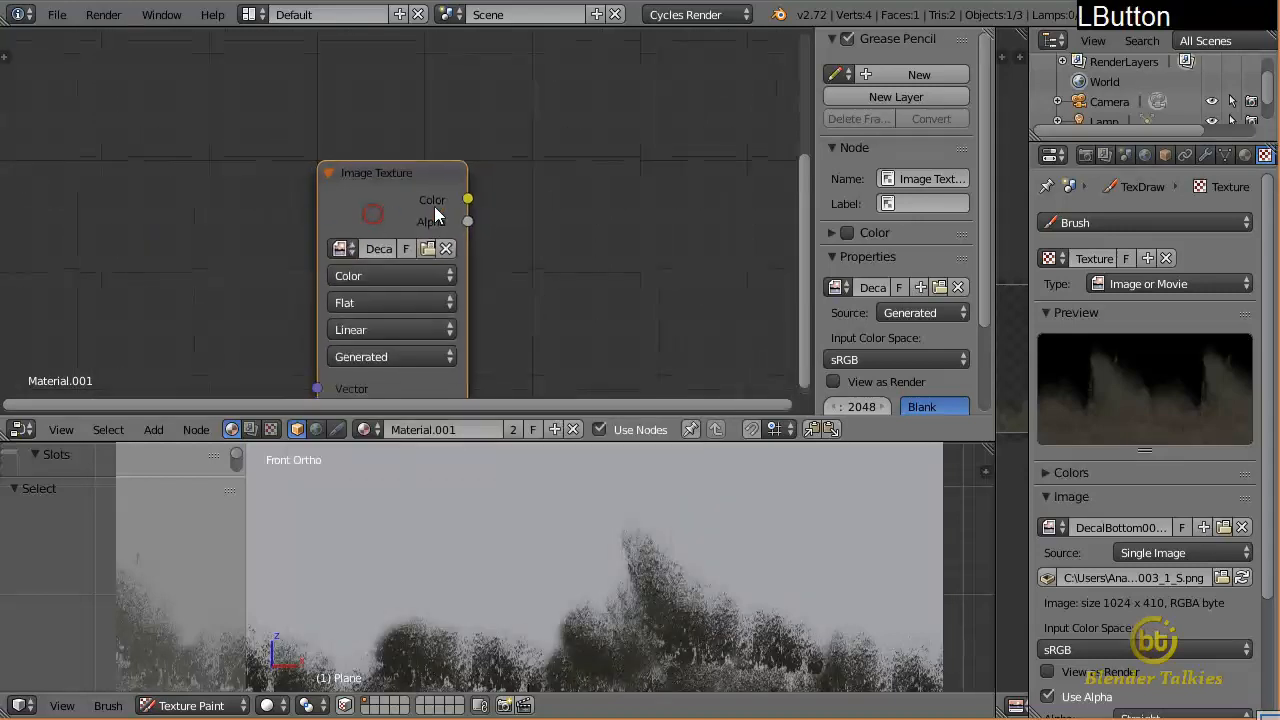
pyautogui.scroll(-3, 434, 206)
pyautogui.keyDown('shift'); pyautogui.moveTo(528, 201); pyautogui.dragTo(580, 311, button='middle'); pyautogui.keyUp('shift')
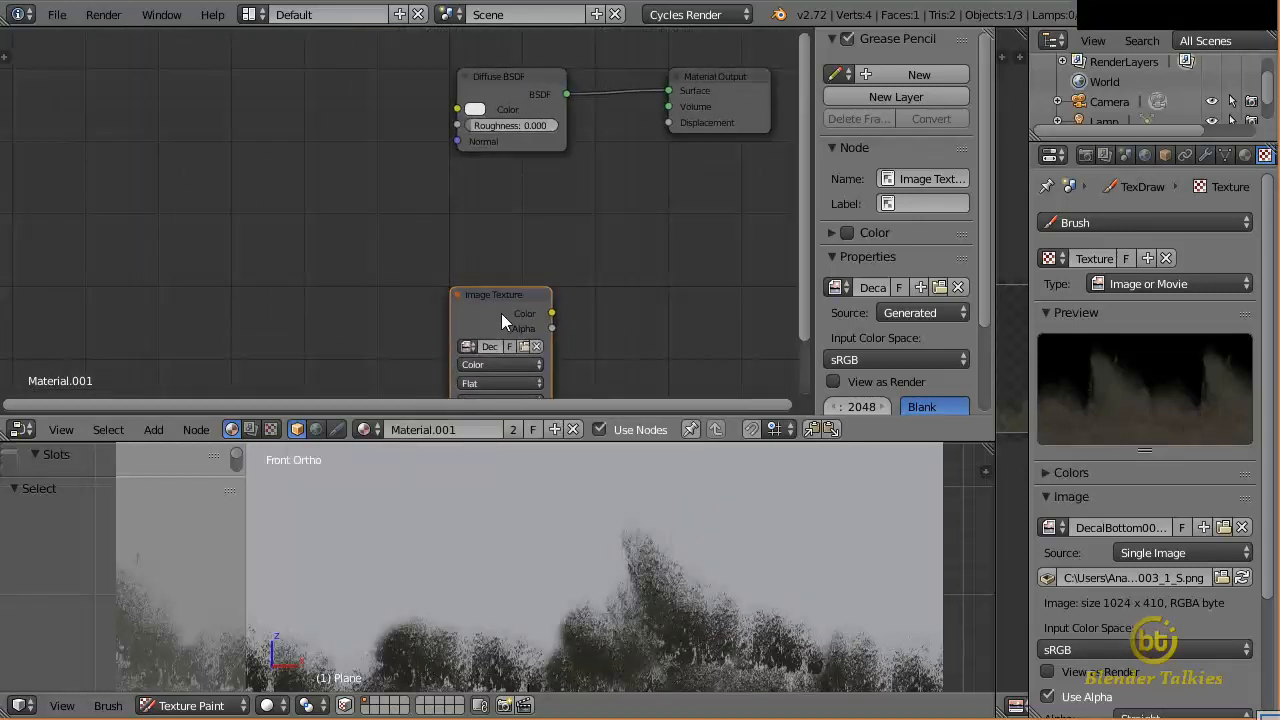
pyautogui.moveTo(501, 313); pyautogui.dragTo(301, 64)
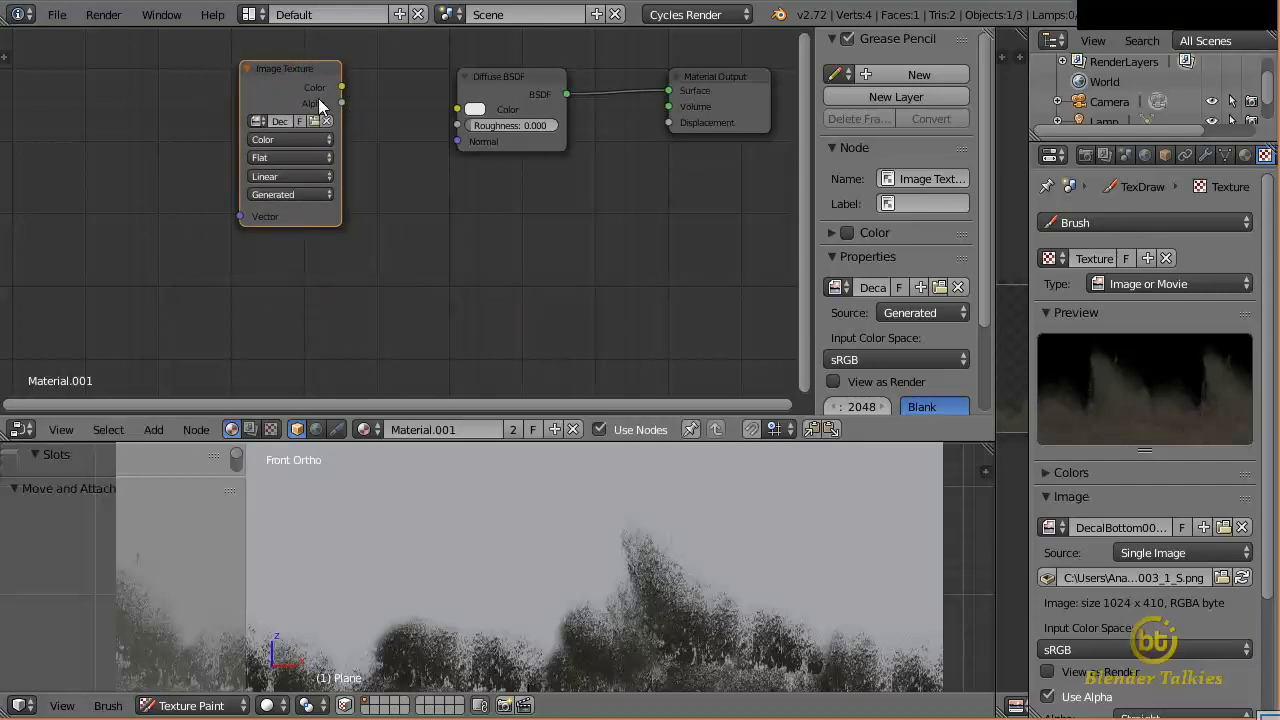
pyautogui.moveTo(377, 188); pyautogui.dragTo(315, 226, button='middle')
pyautogui.moveTo(218, 114); pyautogui.dragTo(236, 90)
# Add a second Image Texture node below the first one and collapse the Node Editor to its header
pyautogui.hotkey('shift', 'a')
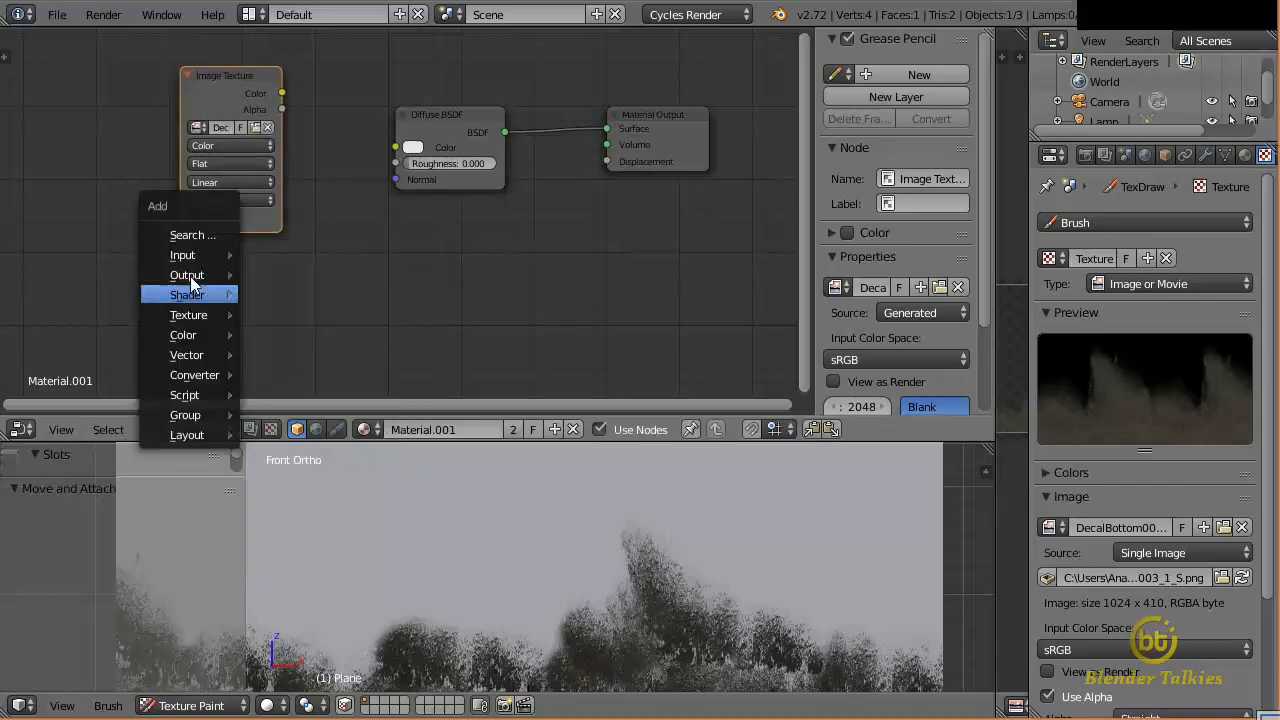
pyautogui.moveTo(189, 315)
pyautogui.click(320, 234)
pyautogui.click(179, 250)
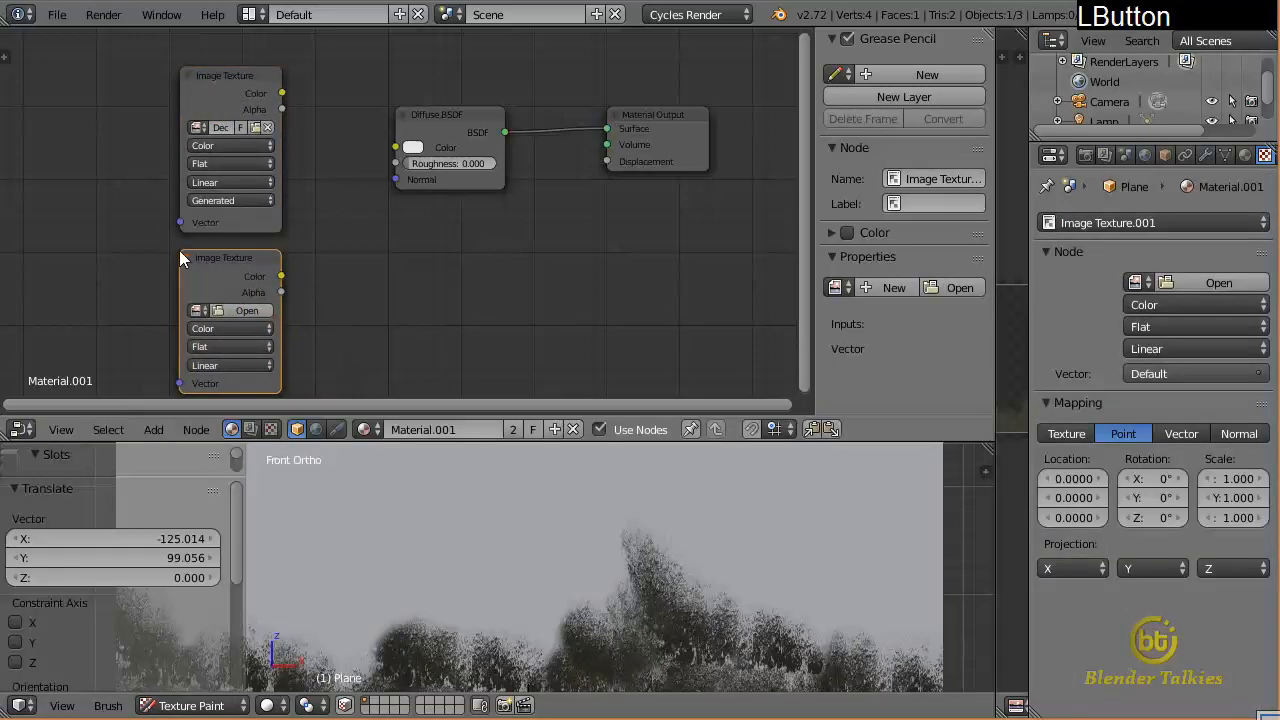
pyautogui.moveTo(885, 441); pyautogui.dragTo(885, 52)
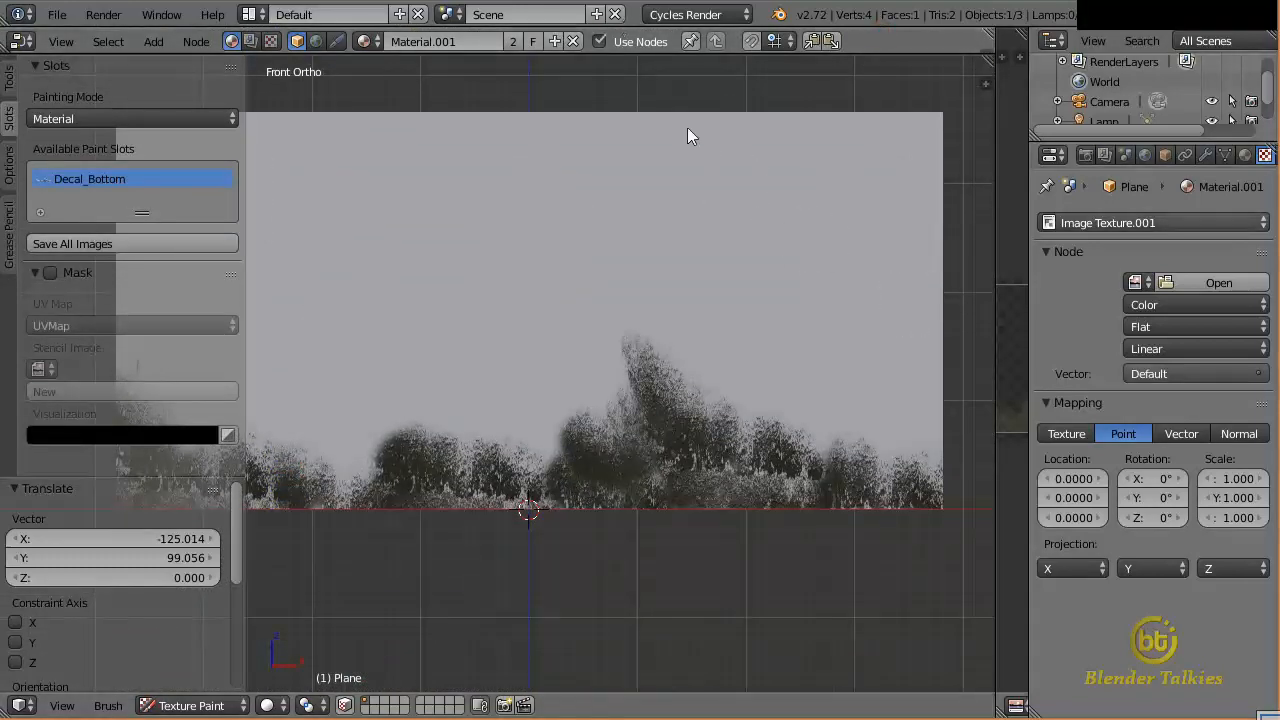
# Switch the texture properties between Image Texture and Image Texture.001 and examine the images each node can use
pyautogui.click(1140, 223)
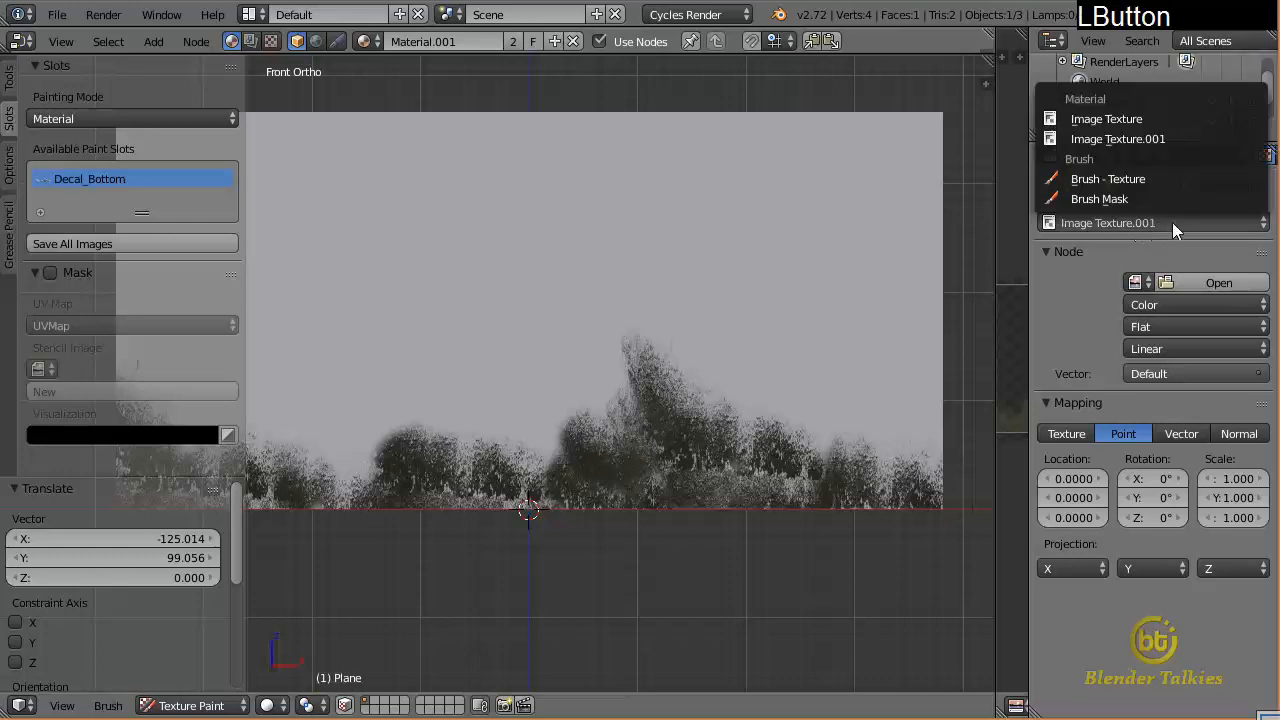
pyautogui.click(1139, 121)
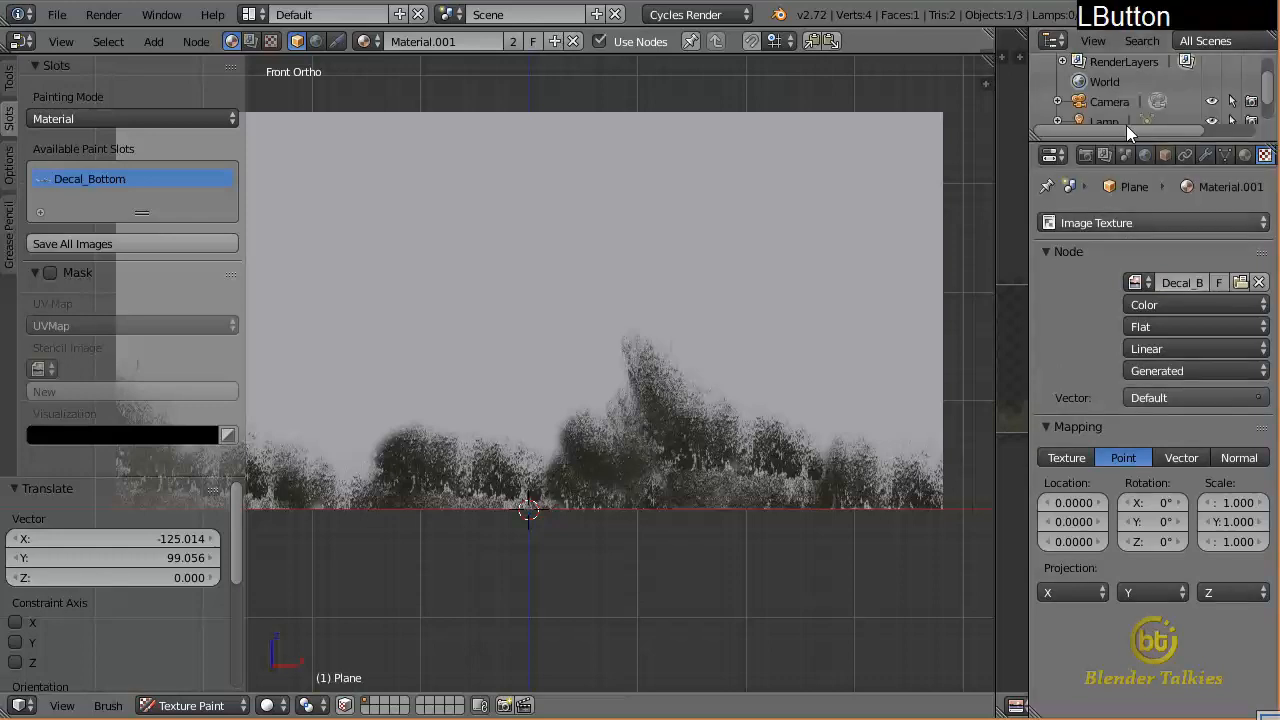
pyautogui.click(1135, 282)
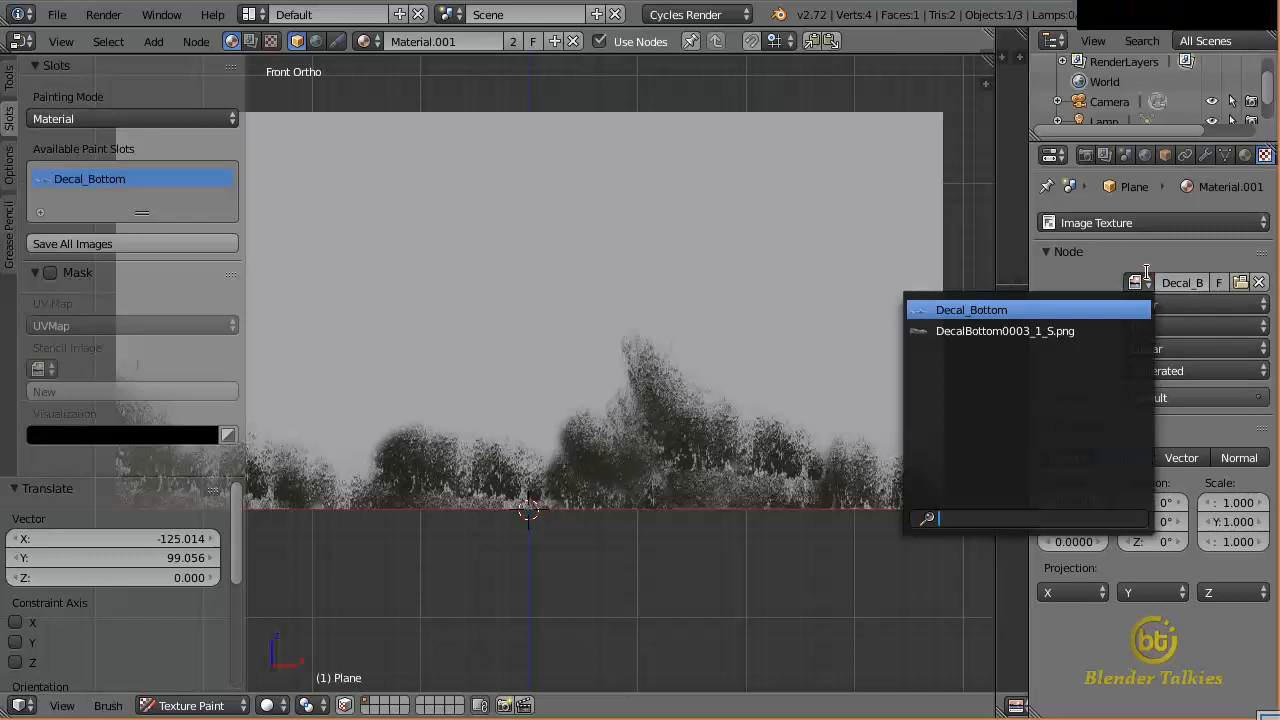
pyautogui.click(1152, 223)
pyautogui.click(1138, 138)
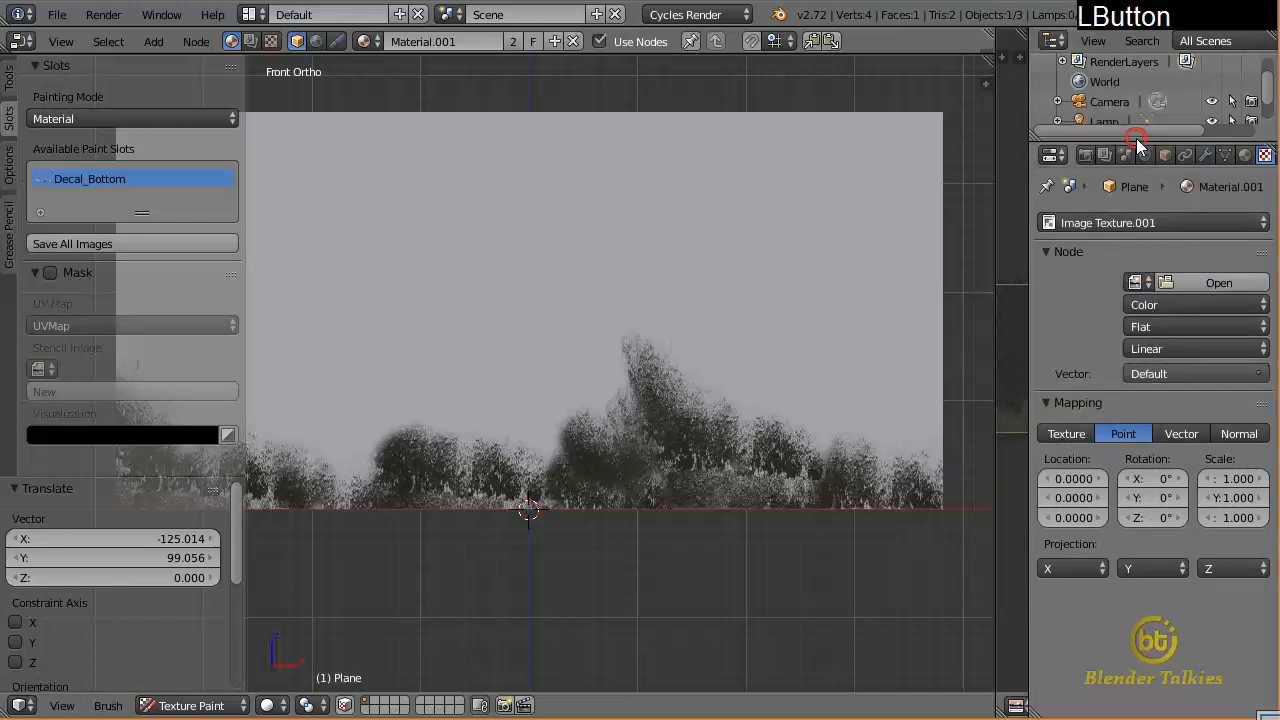
pyautogui.click(1135, 282)
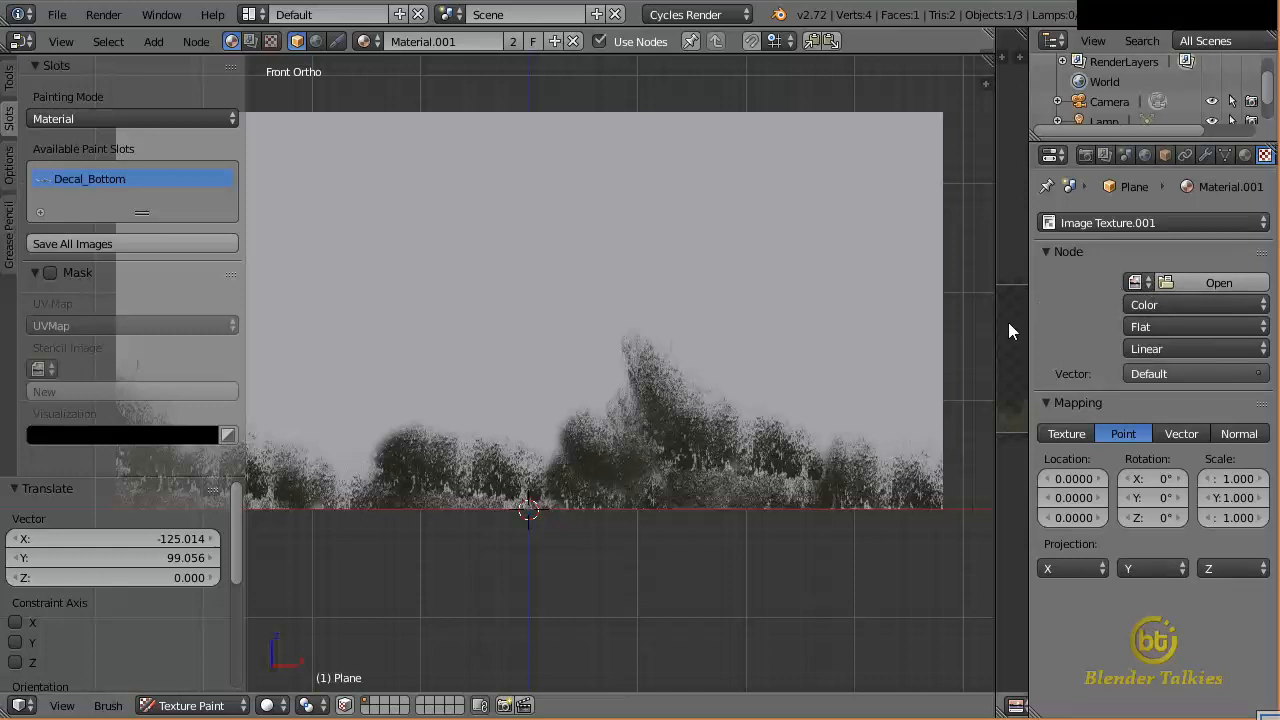
# Widen the image editor and save the painted decal as Decal_Bottom.png in the Tutorial folder
pyautogui.moveTo(998, 328); pyautogui.dragTo(514, 336)
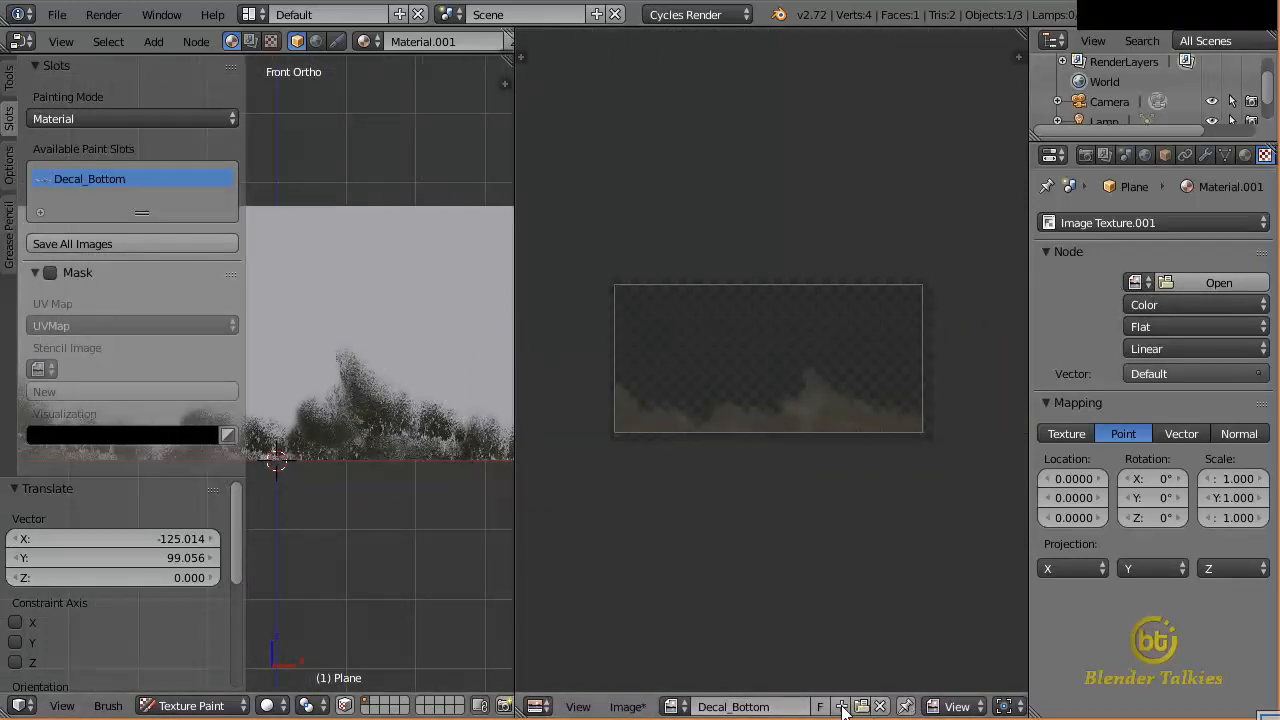
pyautogui.click(628, 707)
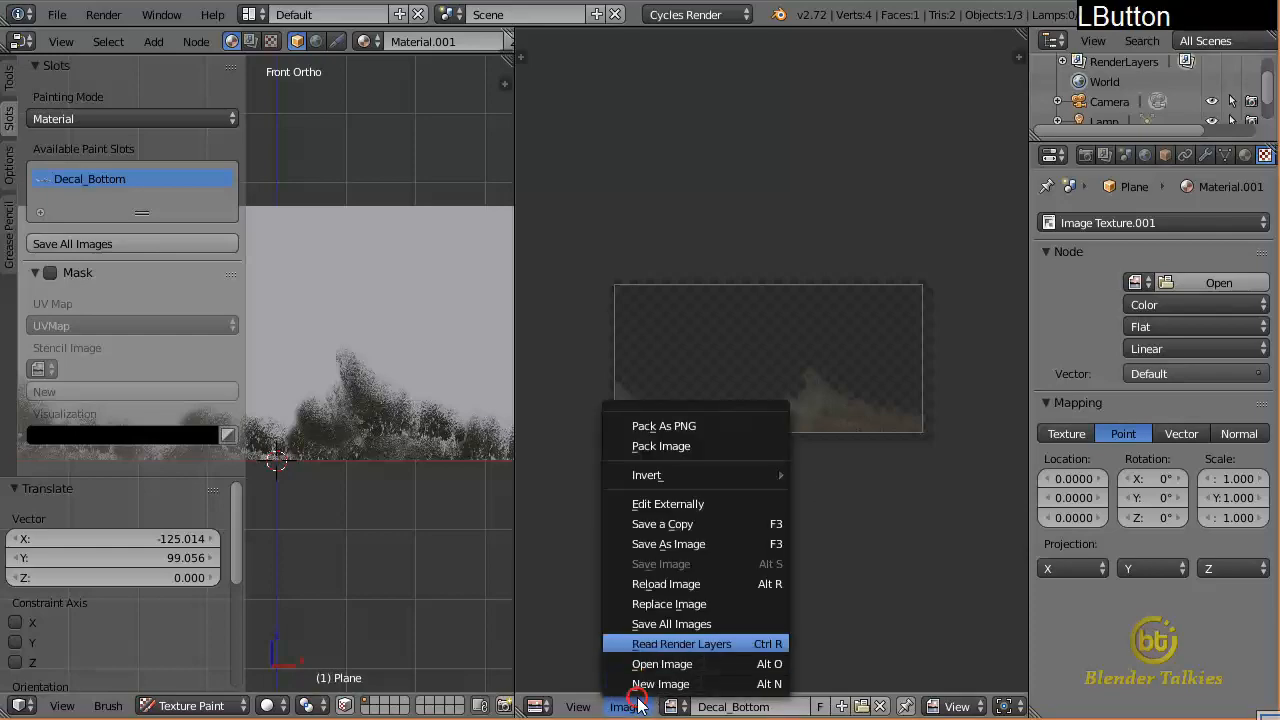
pyautogui.click(680, 548)
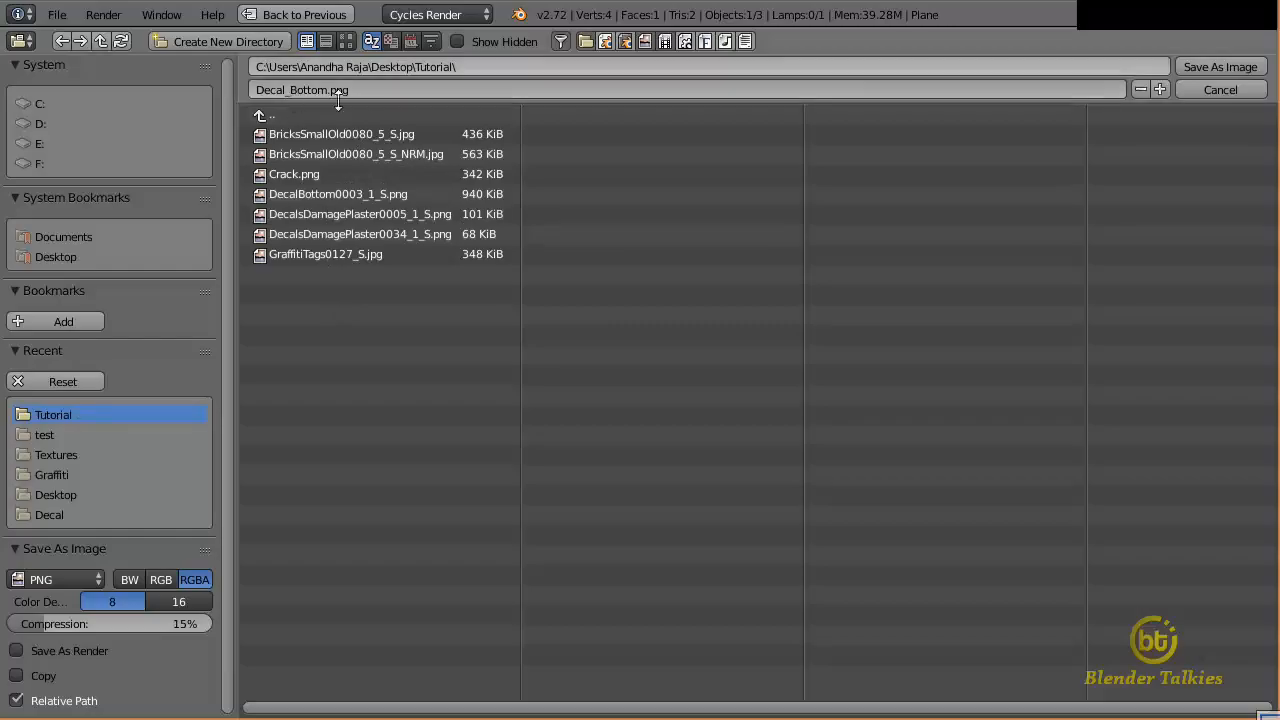
pyautogui.click(1215, 67)
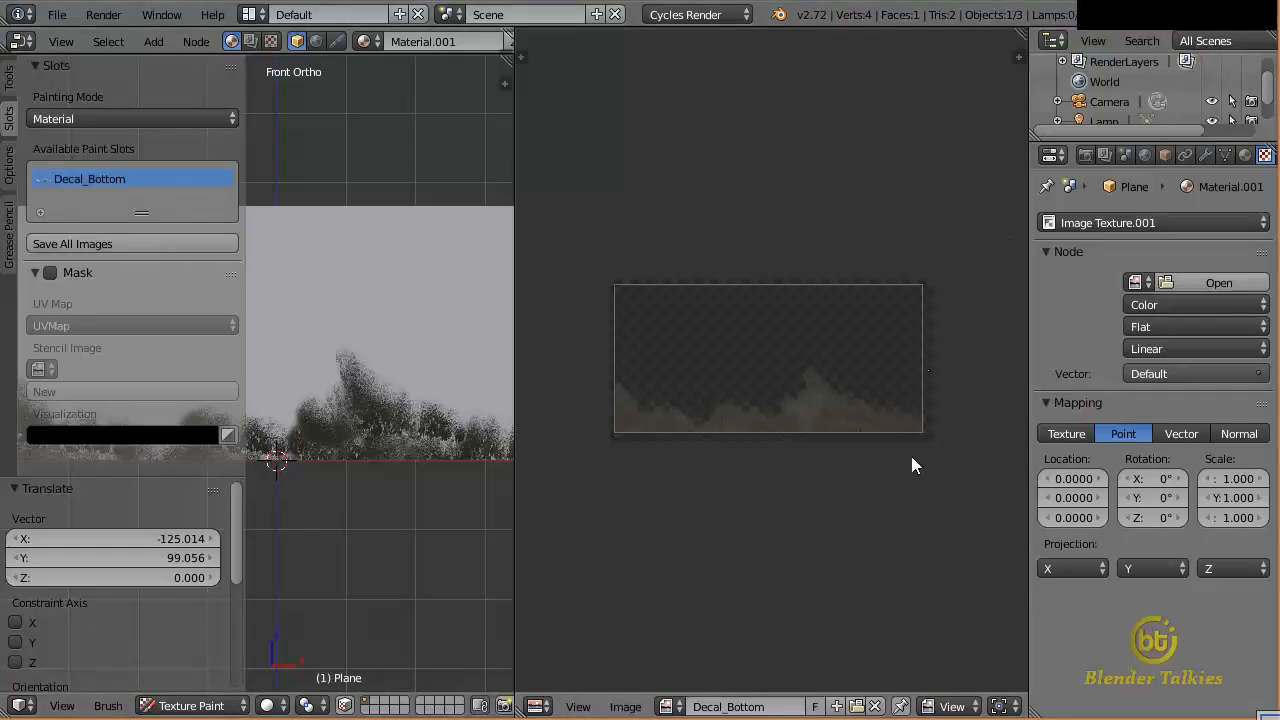
# Unlink the Decal_Bottom image from the image editor and start a new image named Crack
pyautogui.click(875, 706)
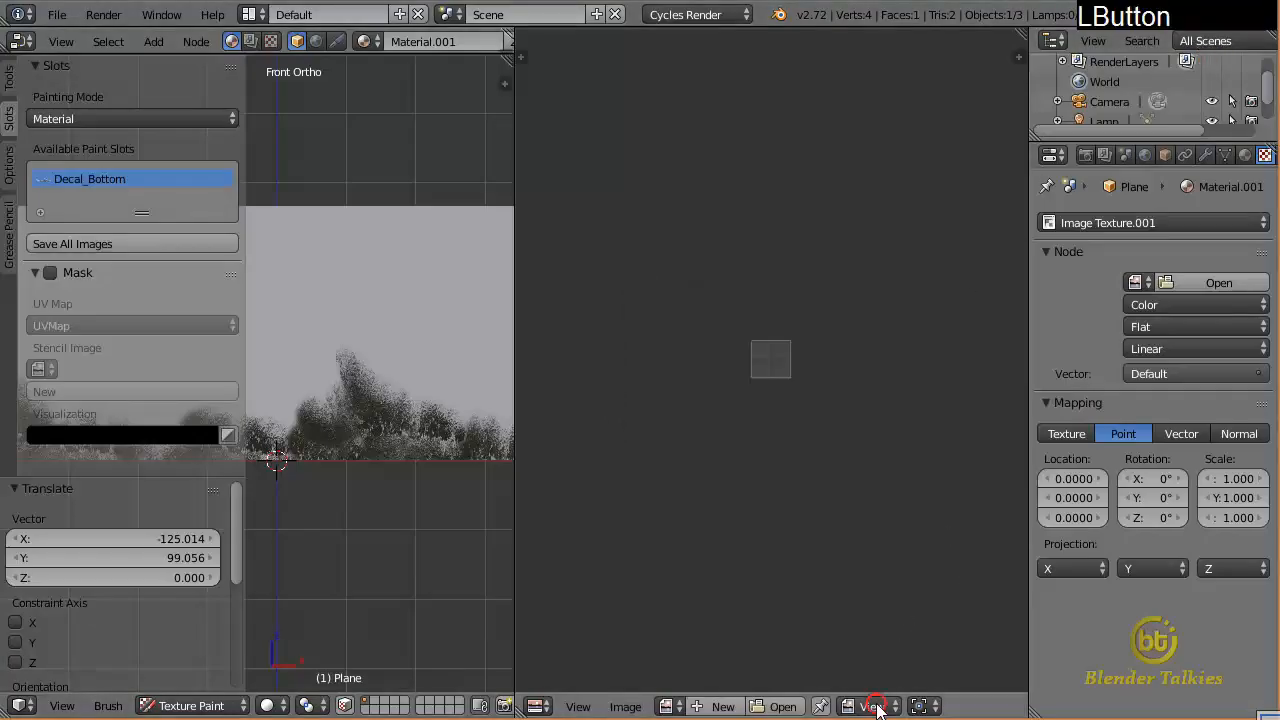
pyautogui.click(722, 706)
pyautogui.click(765, 519)
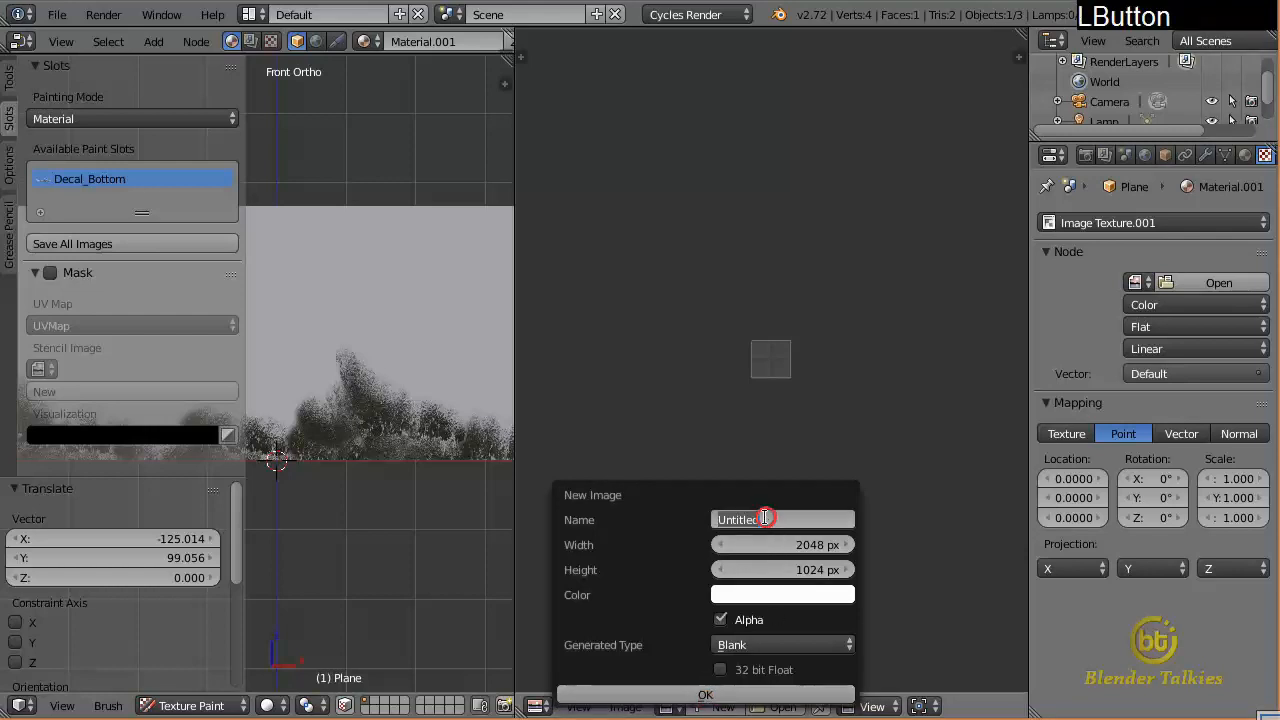
pyautogui.write('Crack')
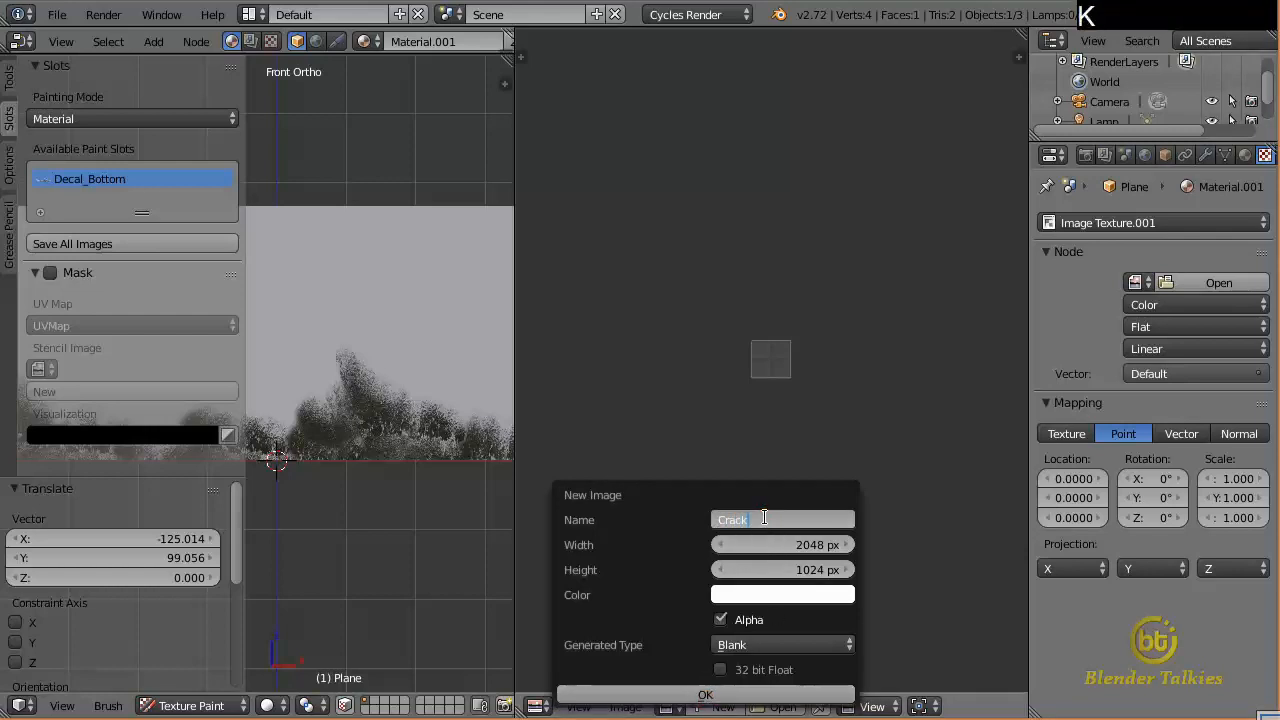
pyautogui.press('Return')
# Set the new image's color to white (FFFFFF) with alpha 0 and create the image
pyautogui.click(745, 597)
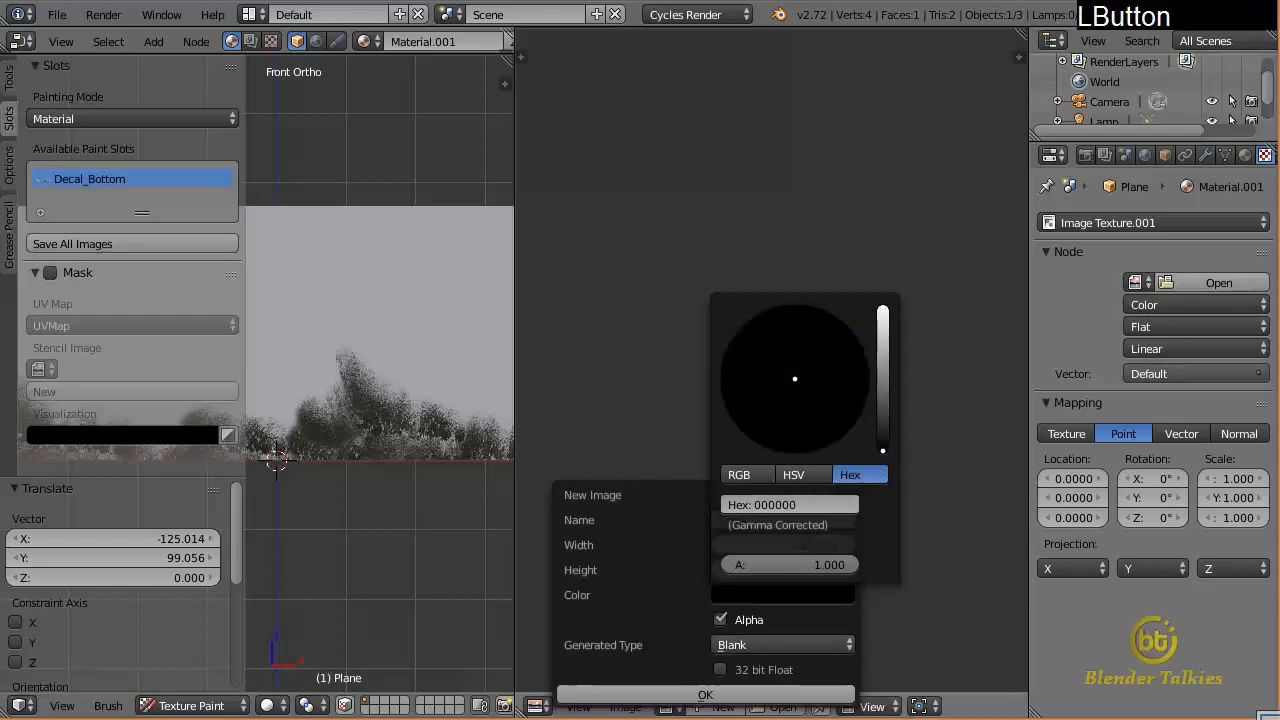
pyautogui.moveTo(826, 565); pyautogui.dragTo(735, 566)
pyautogui.moveTo(882, 445); pyautogui.dragTo(881, 306)
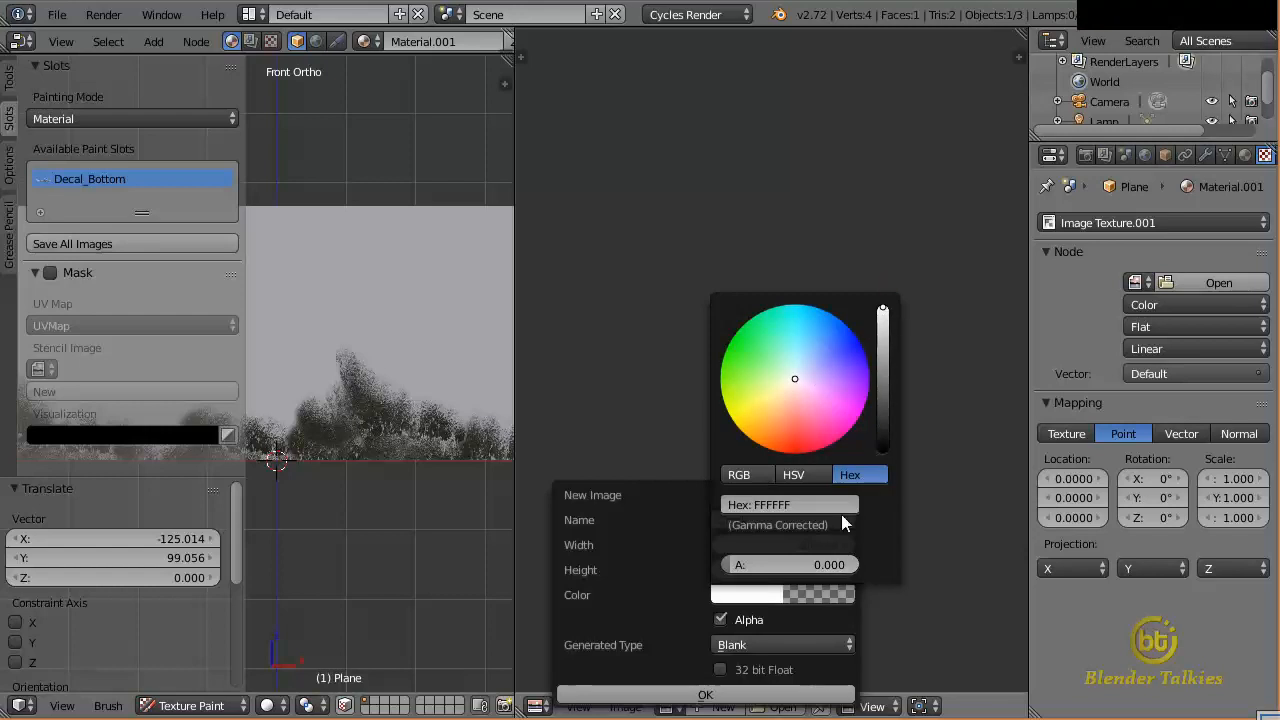
pyautogui.click(785, 564)
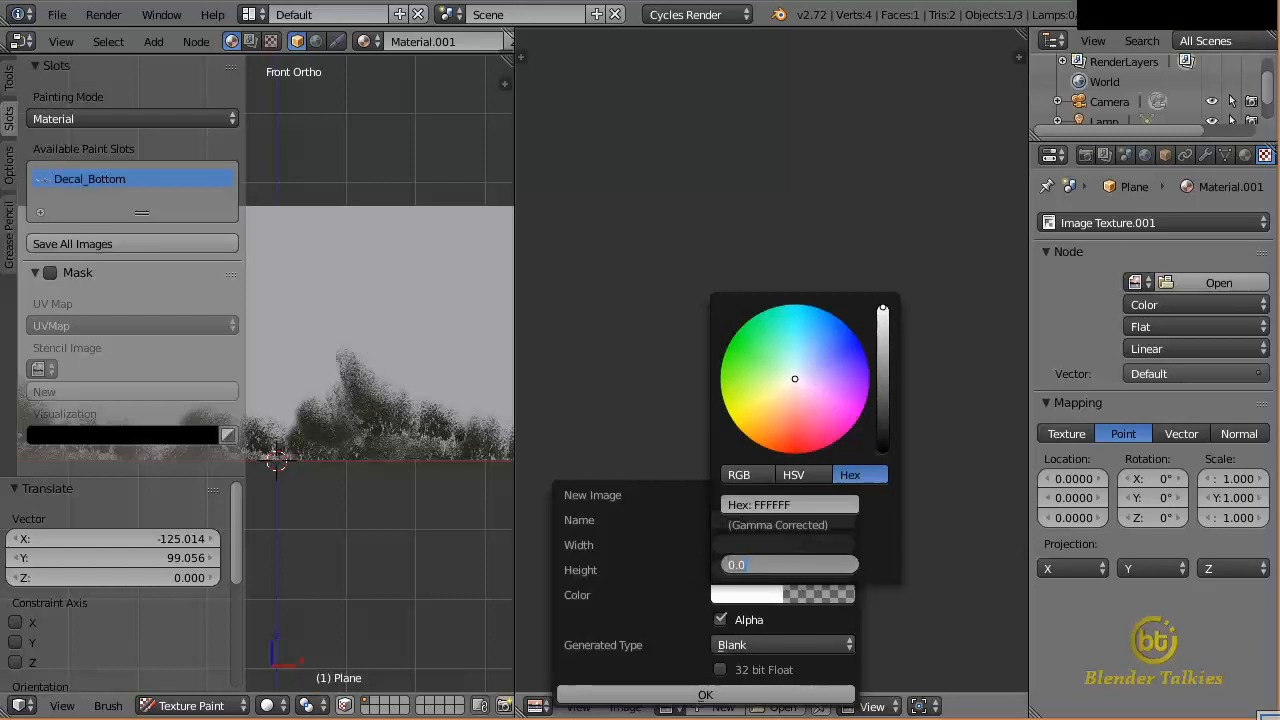
pyautogui.click(790, 582)
pyautogui.click(705, 694)
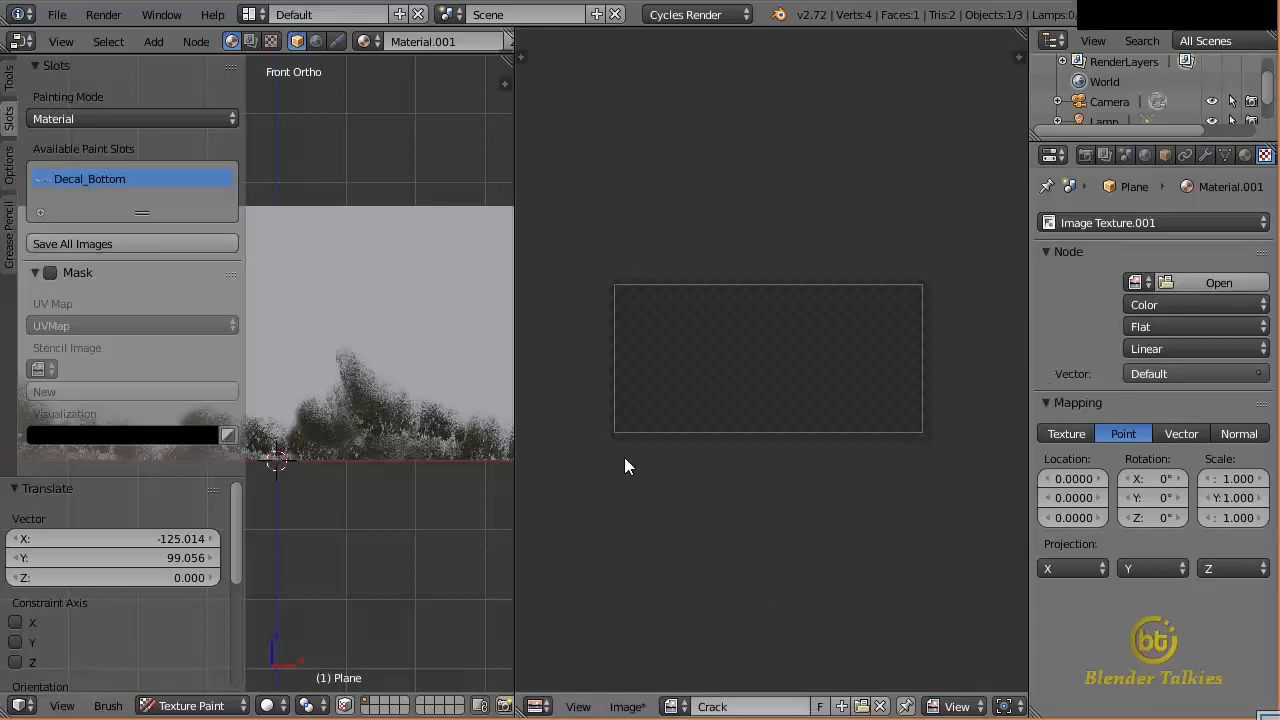
# Assign the Crack image to the Image Texture.001 node and widen the 3D viewport over the image editor
pyautogui.click(1137, 282)
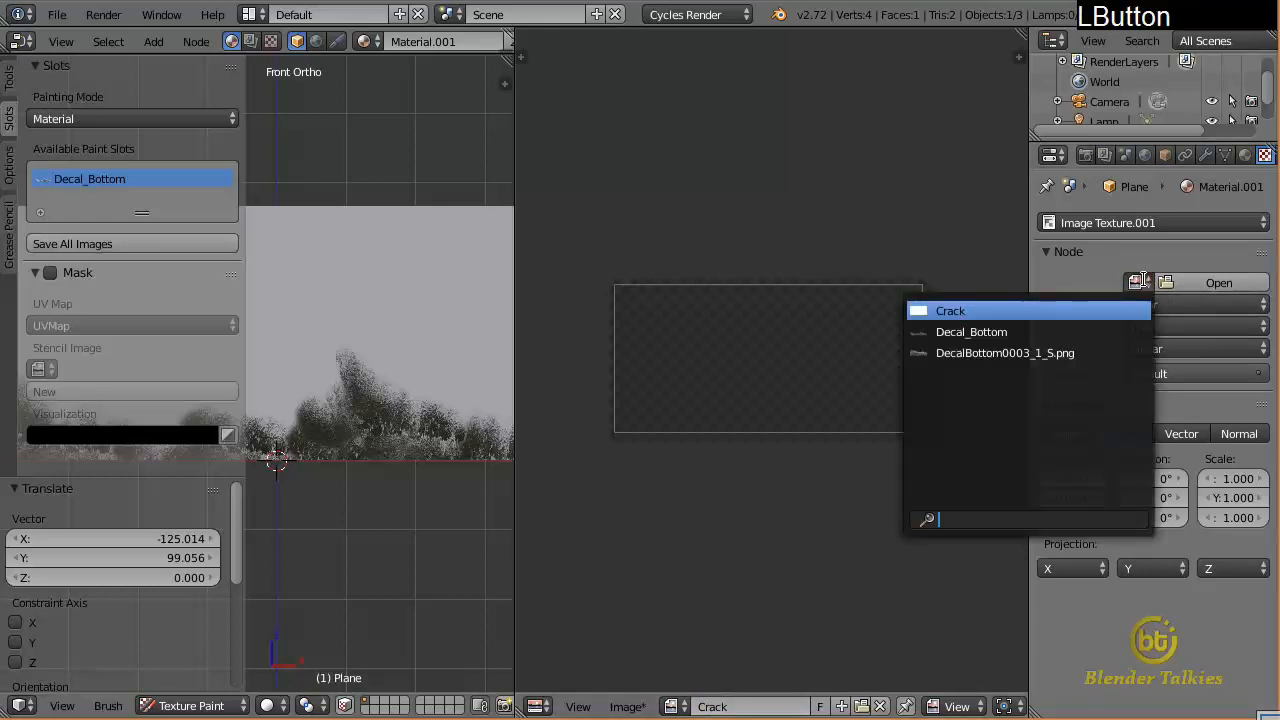
pyautogui.click(1117, 306)
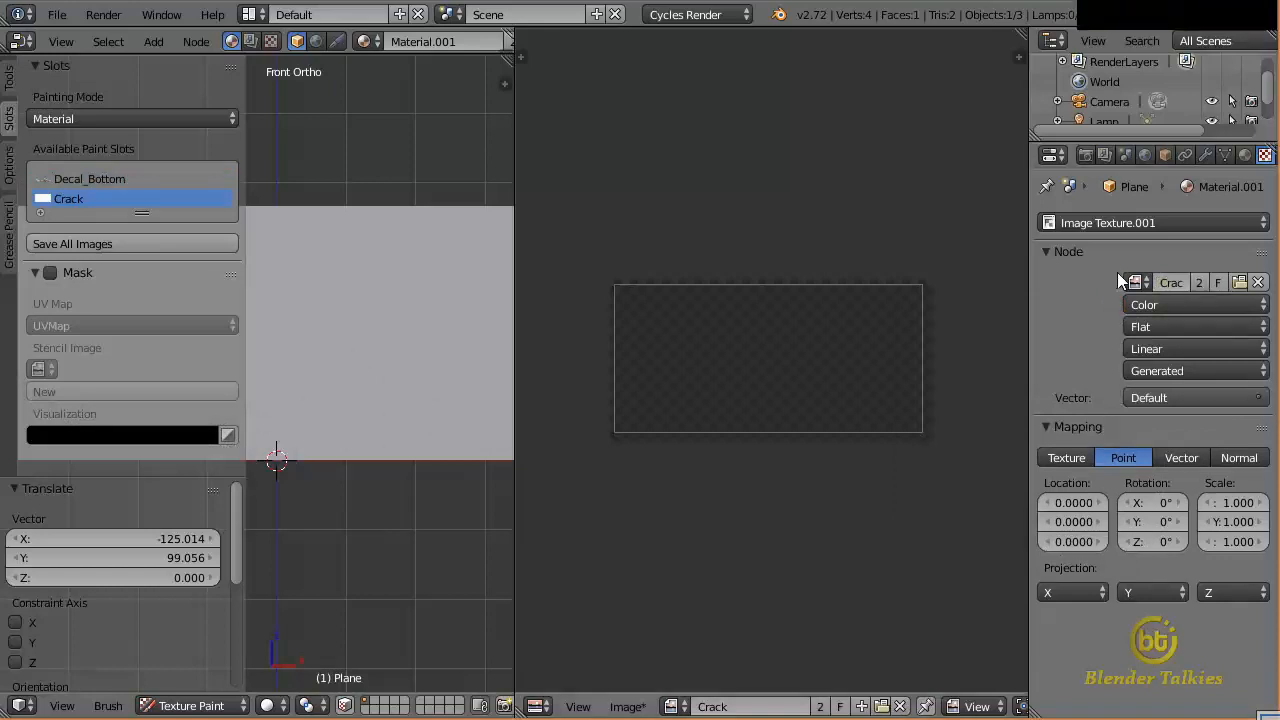
pyautogui.moveTo(518, 254); pyautogui.dragTo(1068, 267)
# Replace the brush texture's image with DecalsDamagePlaster0034_1_S.png from the Tutorial folder
pyautogui.click(1100, 222)
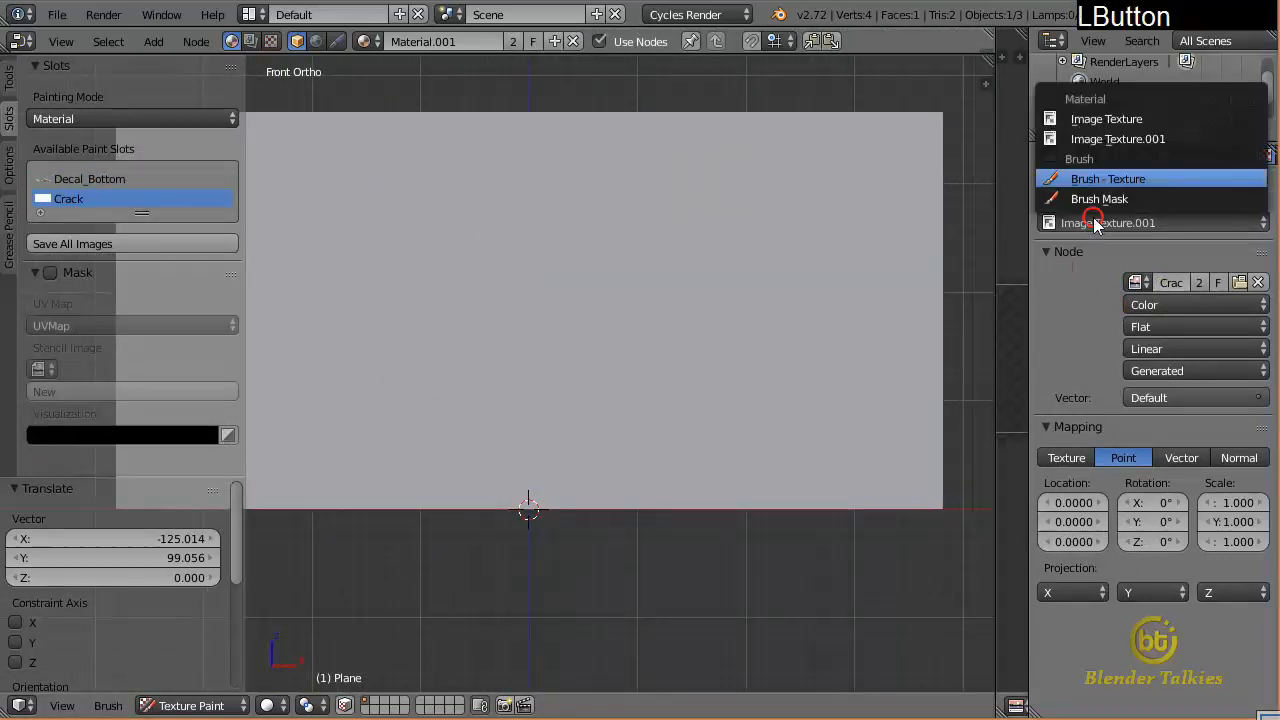
pyautogui.click(1097, 172)
pyautogui.click(1242, 527)
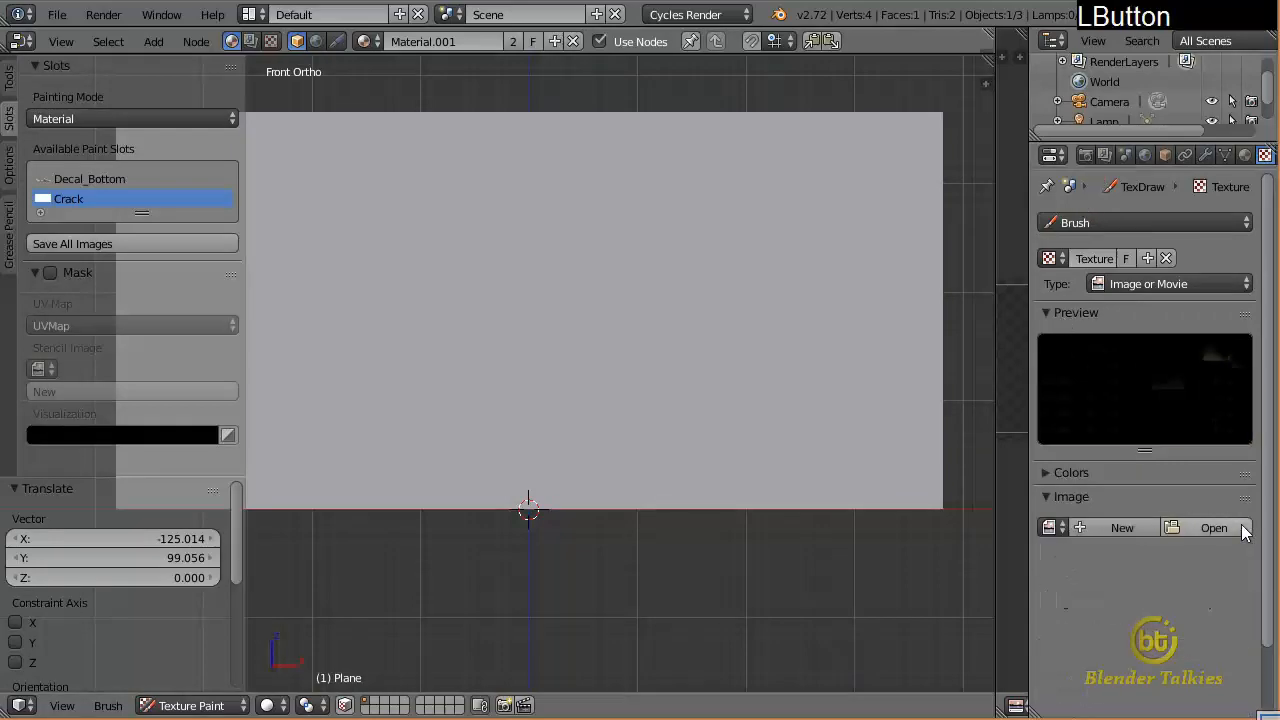
pyautogui.click(1212, 527)
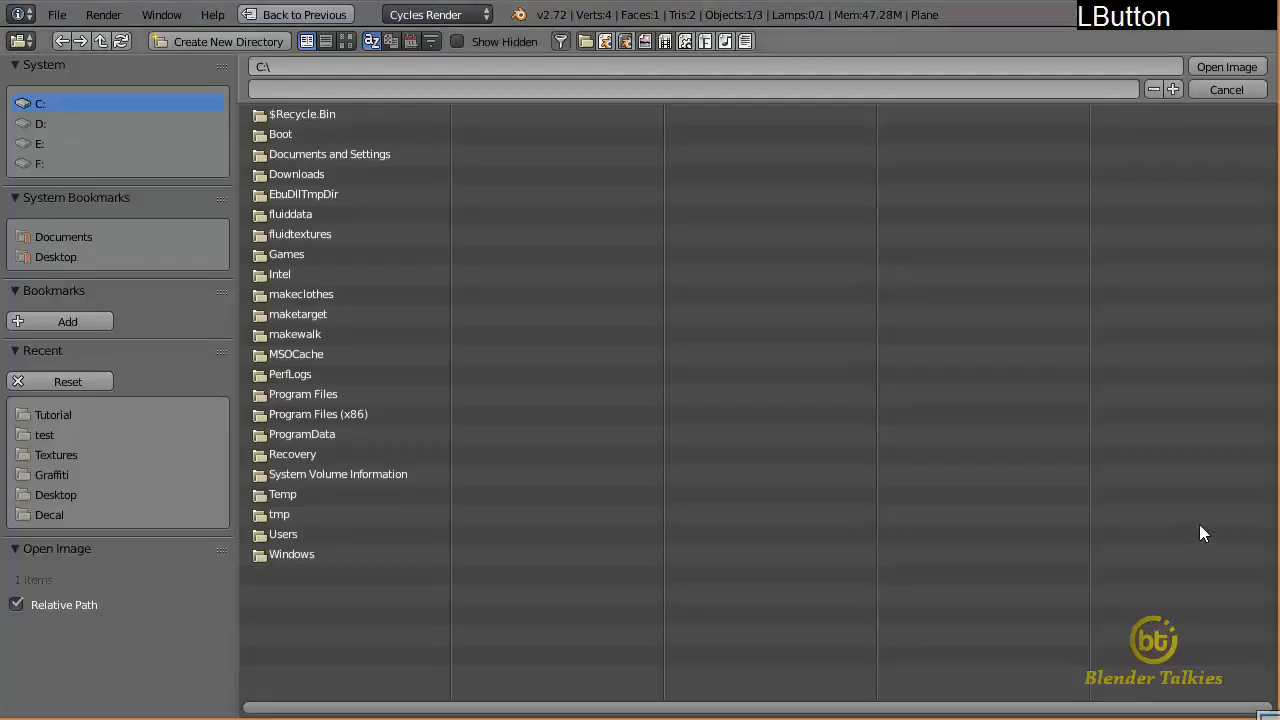
pyautogui.click(70, 420)
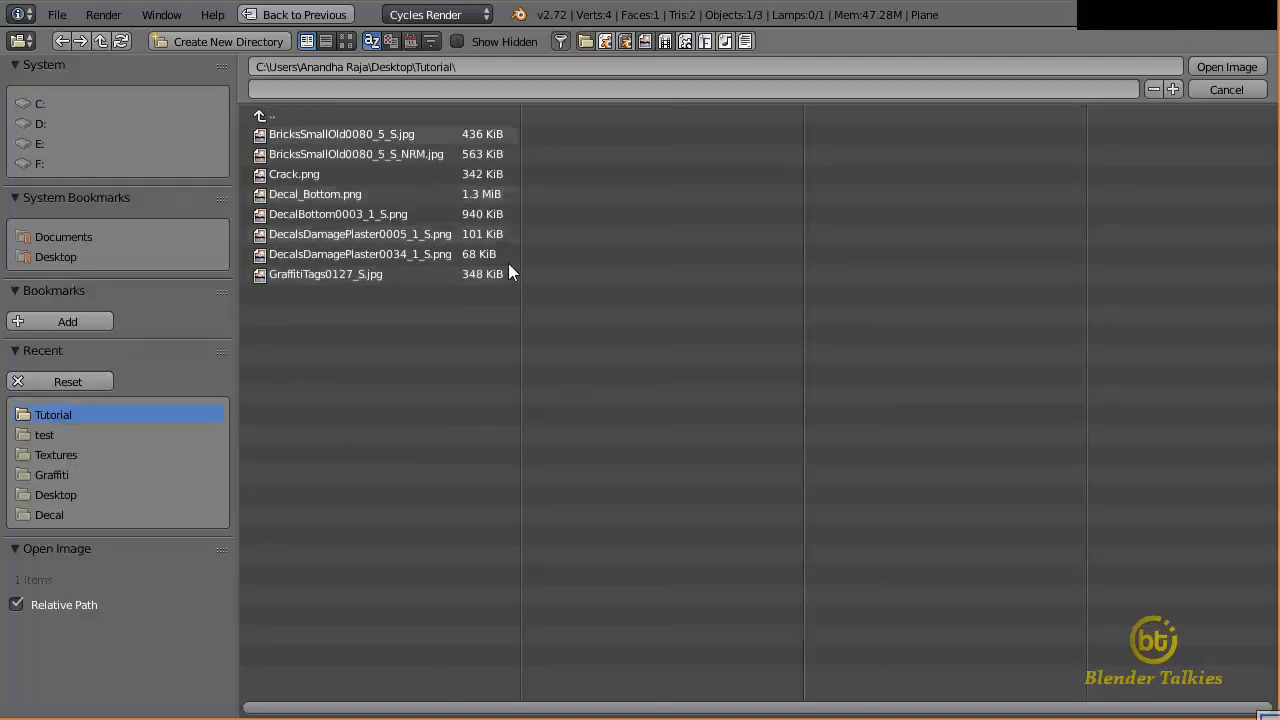
pyautogui.click(346, 43)
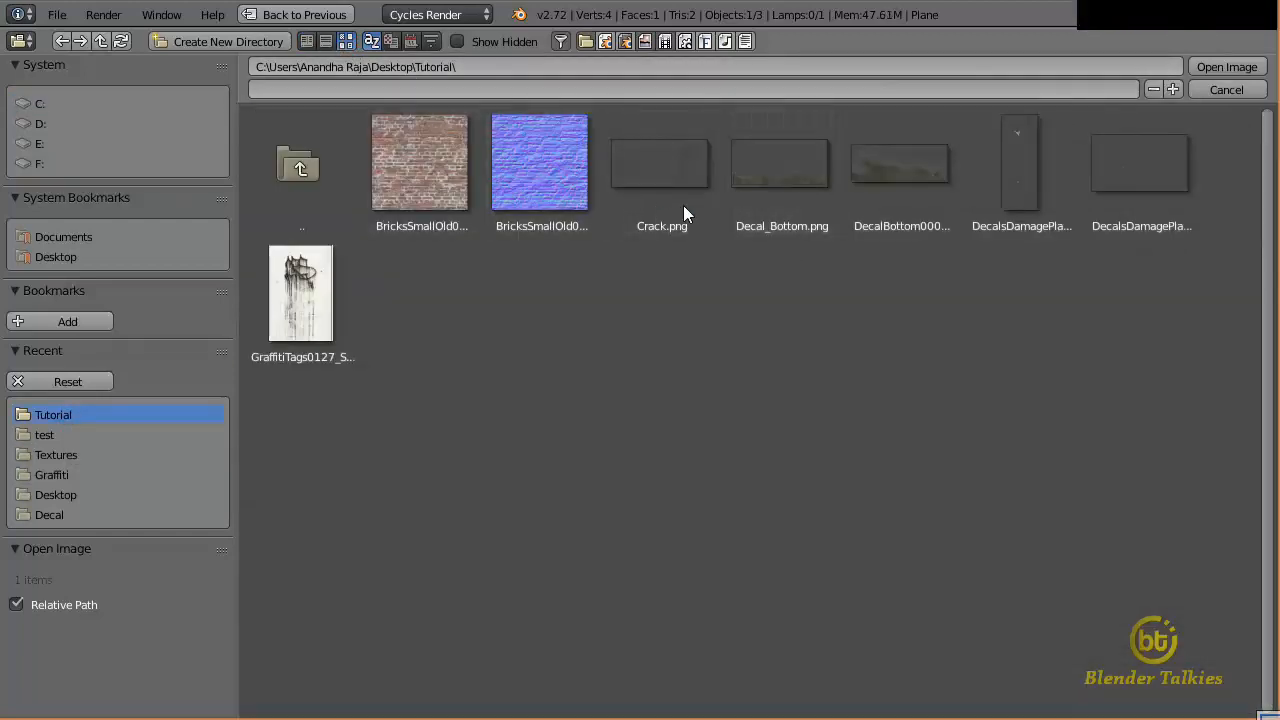
pyautogui.click(1086, 197)
pyautogui.click(1226, 67)
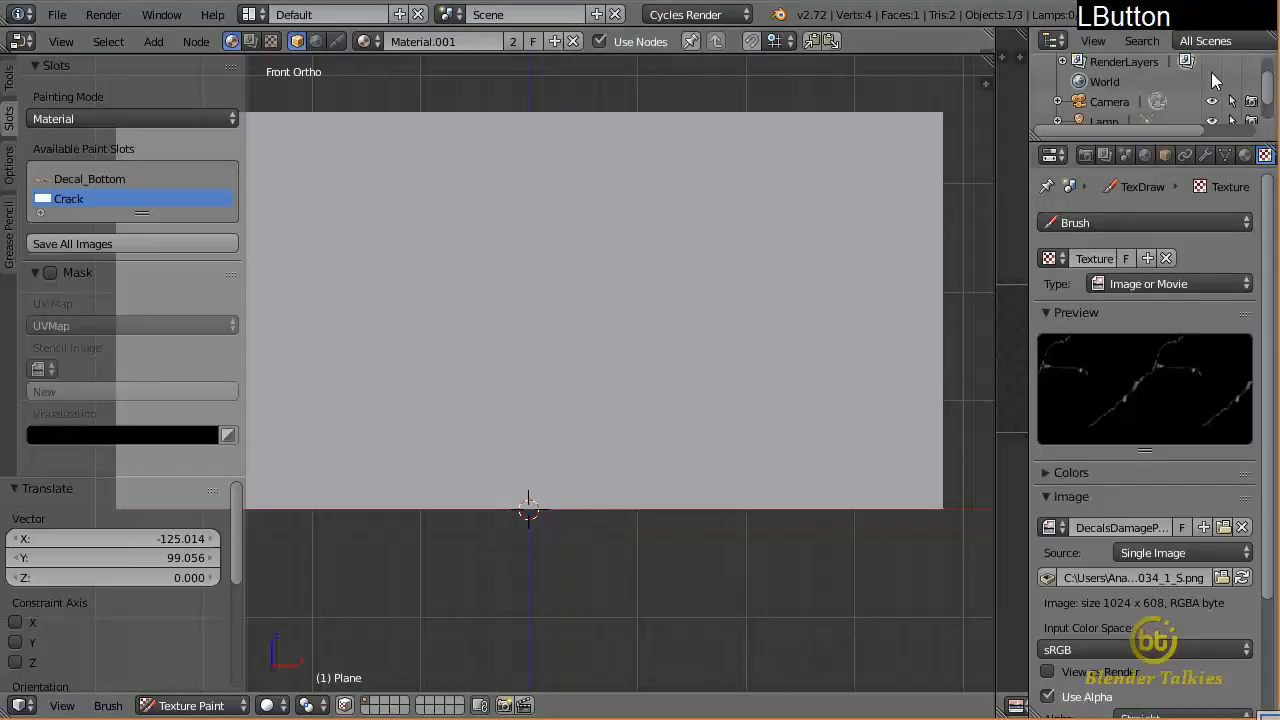
# Make Crack the active paint slot, then move and rotate the crack stencil over the right half of the plane
pyautogui.hotkey('ctrl', 'z')
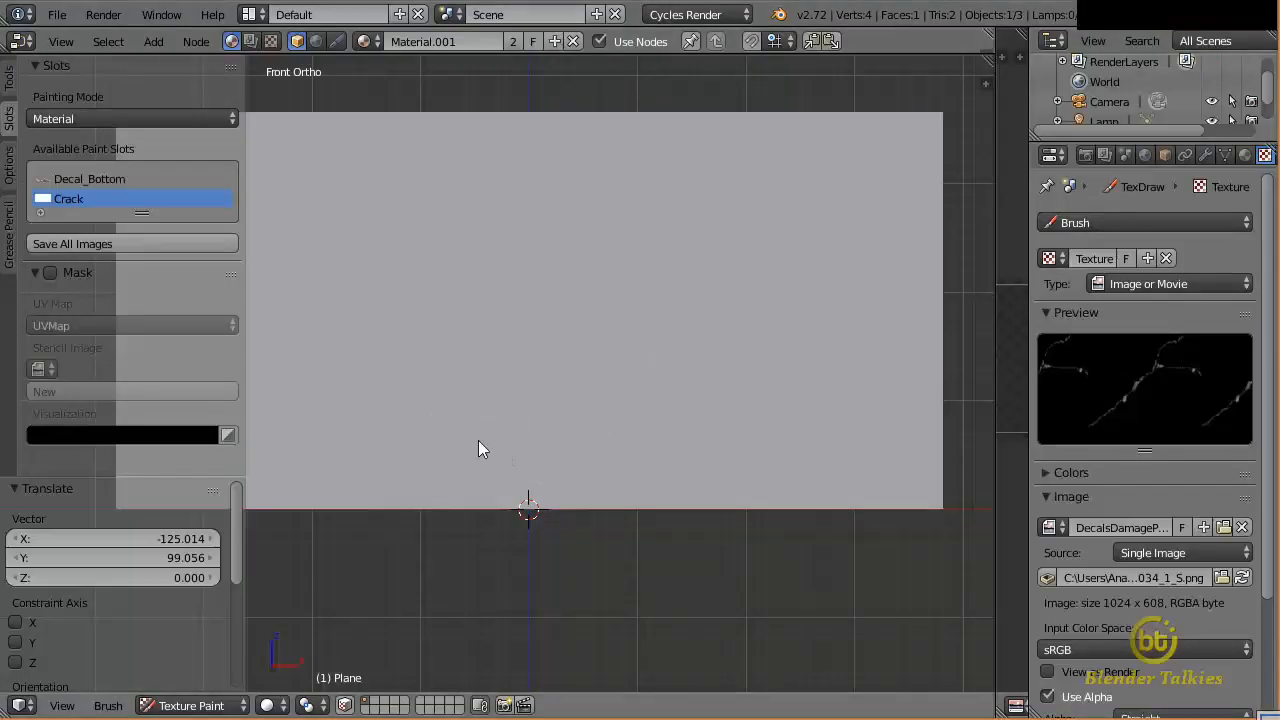
pyautogui.click(8, 118)
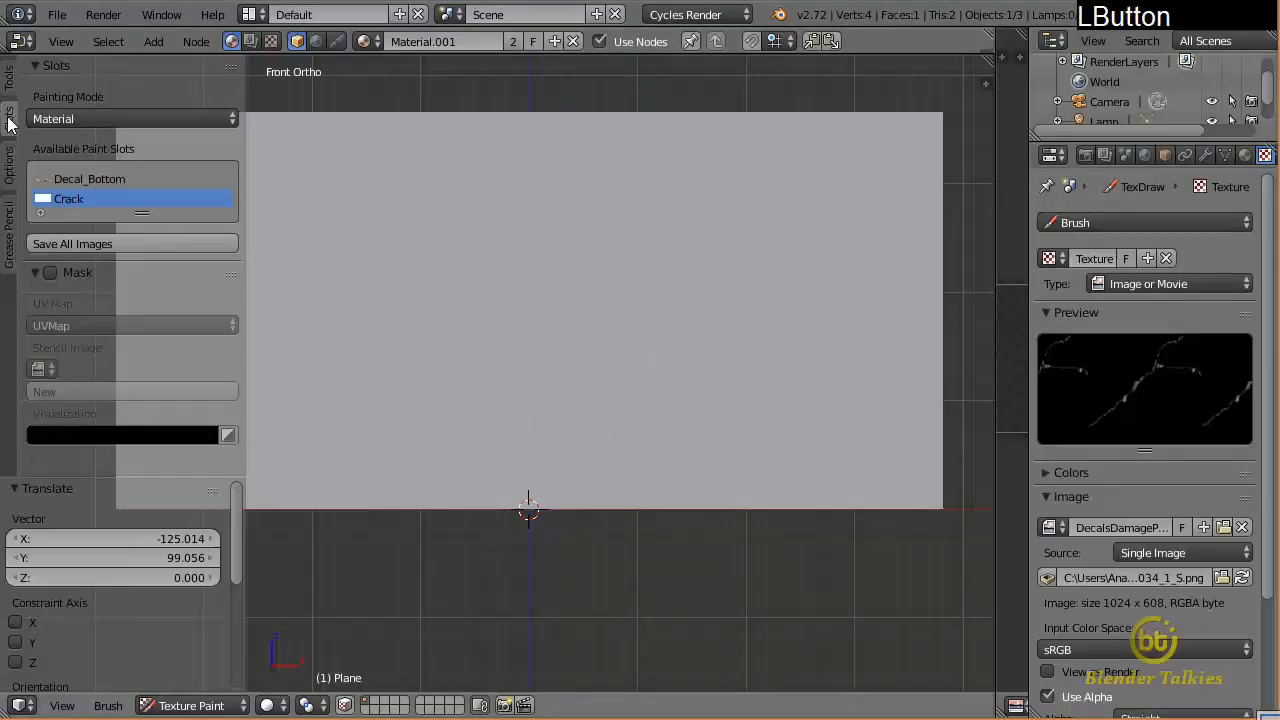
pyautogui.click(68, 201)
pyautogui.moveTo(522, 441)
pyautogui.mouseDown(button='right')
pyautogui.moveTo(668, 364)
pyautogui.moveTo(811, 253)
pyautogui.mouseUp(button='right')
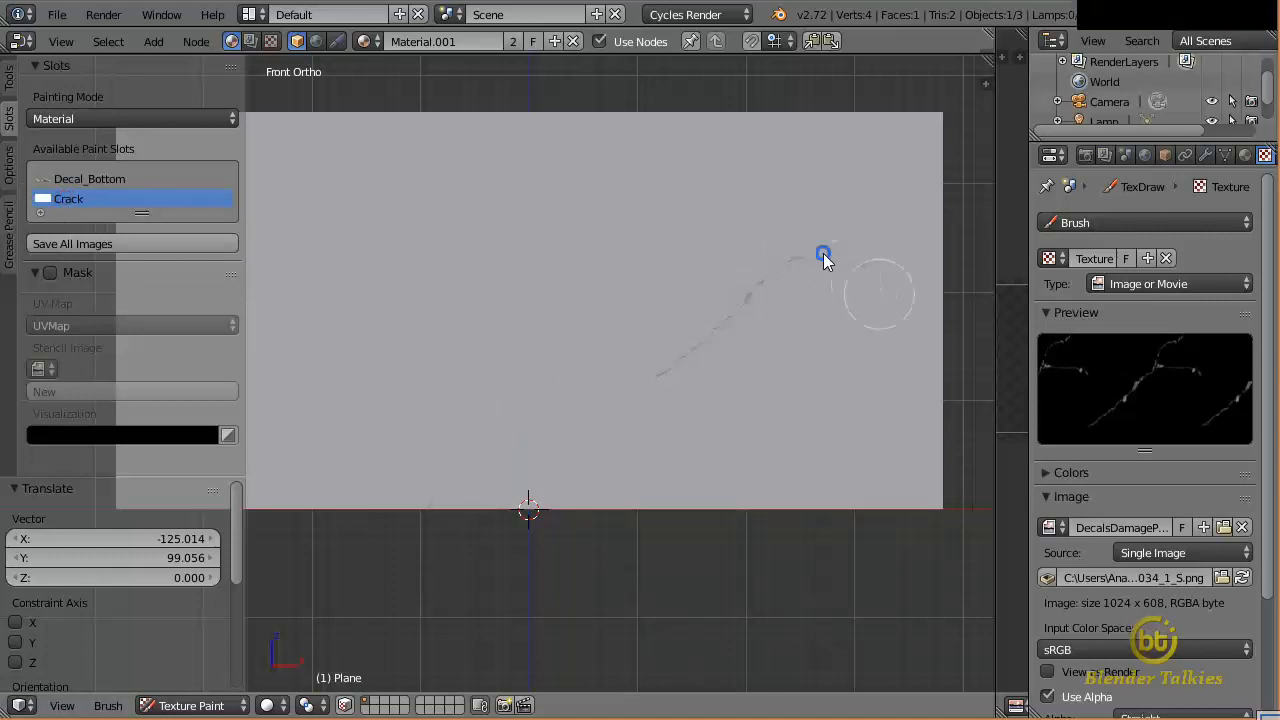
pyautogui.moveTo(880, 296); pyautogui.dragTo(825, 314, button='right')
pyautogui.scroll(-2, 820, 326)
pyautogui.scroll(1, 820, 331)
pyautogui.scroll(-1, 822, 334)
pyautogui.moveTo(722, 325); pyautogui.dragTo(663, 336, button='right')
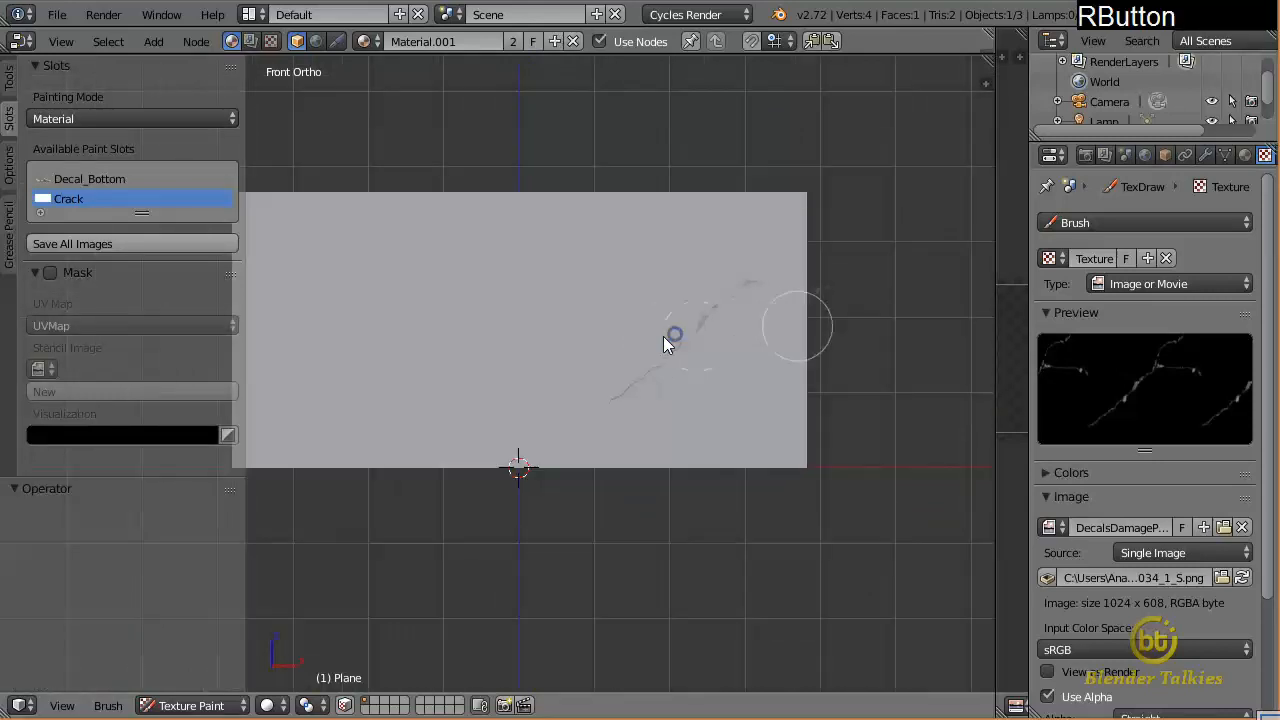
pyautogui.moveTo(790, 330)
pyautogui.keyDown('ctrl'); pyautogui.mouseDown(button='right')
pyautogui.moveTo(817, 275)
pyautogui.moveTo(873, 250)
pyautogui.moveTo(771, 254)
pyautogui.moveTo(797, 240)
pyautogui.moveTo(737, 283)
pyautogui.moveTo(749, 292)
pyautogui.moveTo(731, 320)
pyautogui.moveTo(785, 282)
pyautogui.mouseUp(button='right'); pyautogui.keyUp('ctrl')
# Undo a trial stroke, shift the stencil slightly left, and paint the branching crack from the plane's bottom edge to its upper right
pyautogui.moveTo(714, 321); pyautogui.dragTo(698, 323)
pyautogui.hotkey('ctrl', 'z')
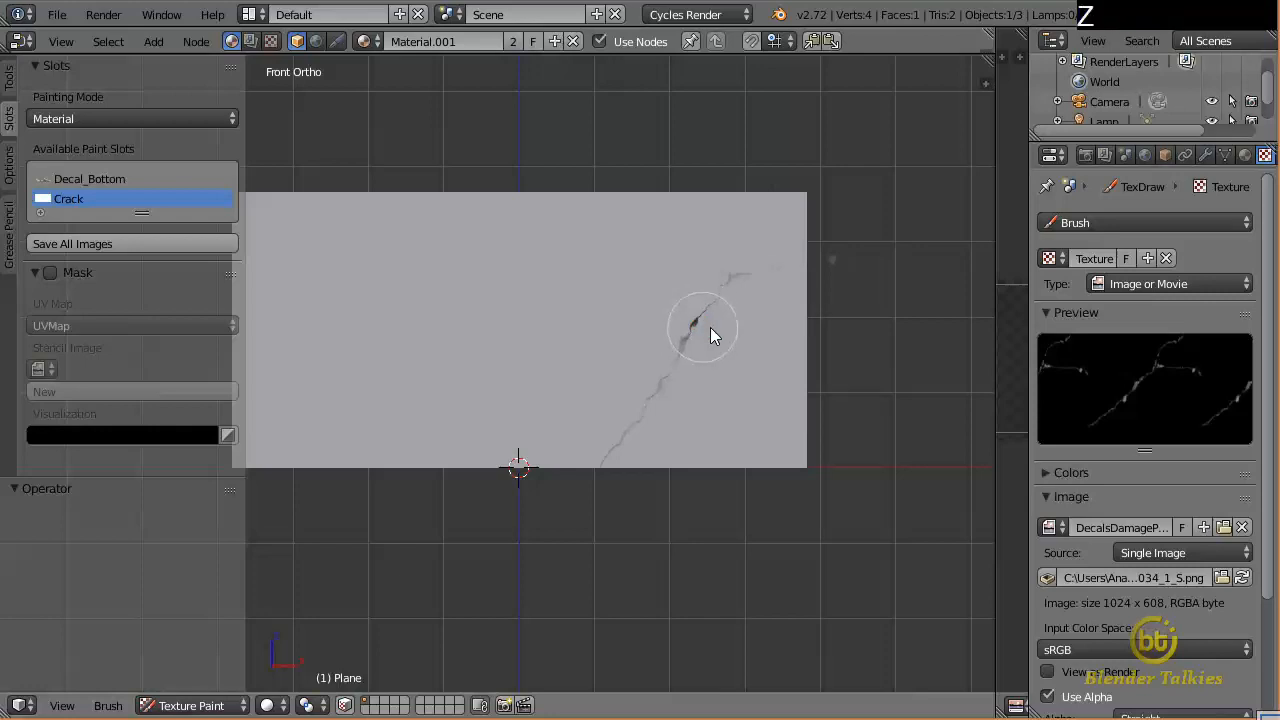
pyautogui.moveTo(703, 324); pyautogui.dragTo(681, 319, button='right')
pyautogui.moveTo(744, 191)
pyautogui.mouseDown()
pyautogui.moveTo(714, 264)
pyautogui.moveTo(795, 240)
pyautogui.moveTo(747, 218)
pyautogui.moveTo(724, 232)
pyautogui.moveTo(594, 455)
pyautogui.moveTo(659, 315)
pyautogui.moveTo(751, 210)
pyautogui.mouseUp()
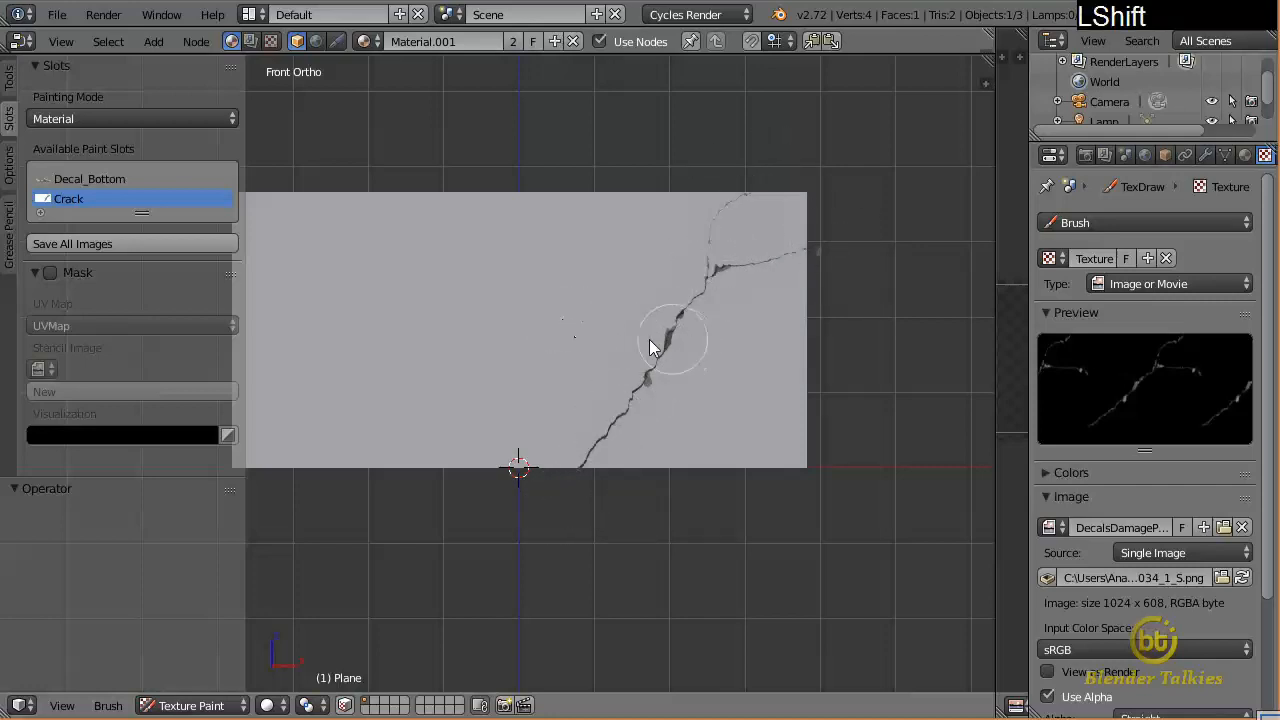
# Move and rotate the stencil to the plane's left side and paint a second crack down to the bottom edge
pyautogui.moveTo(663, 337); pyautogui.dragTo(467, 323, button='right')
pyautogui.keyDown('shift'); pyautogui.moveTo(467, 332); pyautogui.dragTo(700, 363, button='middle'); pyautogui.keyUp('shift')
pyautogui.keyDown('ctrl'); pyautogui.moveTo(617, 256); pyautogui.dragTo(558, 432, button='right'); pyautogui.keyUp('ctrl')
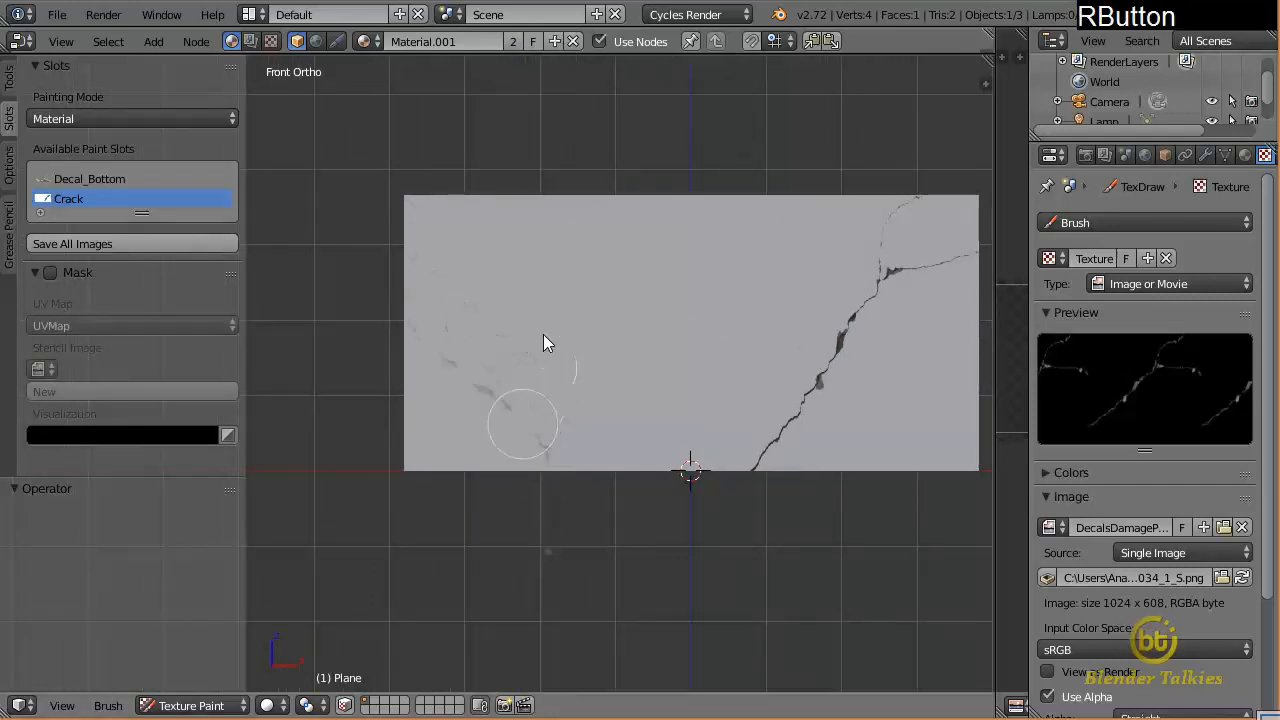
pyautogui.moveTo(546, 343)
pyautogui.mouseDown(button='right')
pyautogui.moveTo(509, 460)
pyautogui.moveTo(539, 497)
pyautogui.moveTo(497, 511)
pyautogui.moveTo(506, 480)
pyautogui.moveTo(460, 461)
pyautogui.moveTo(479, 459)
pyautogui.moveTo(464, 421)
pyautogui.mouseUp(button='right')
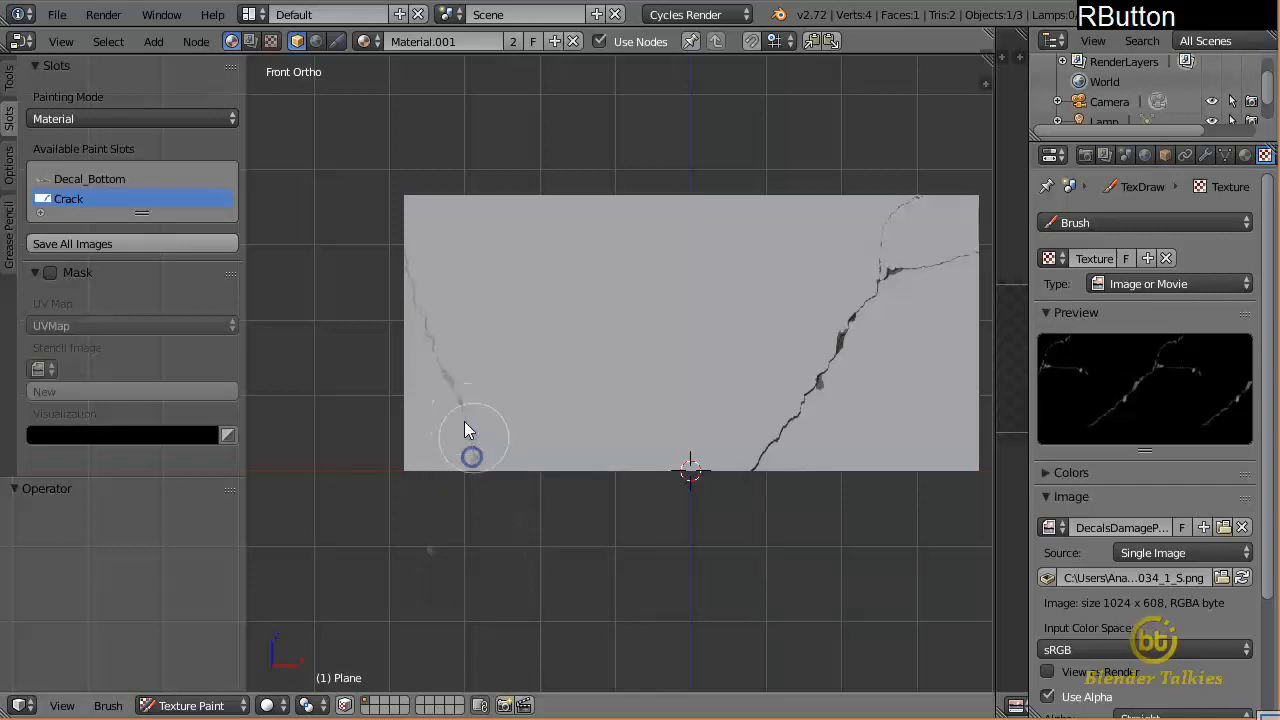
pyautogui.moveTo(464, 421)
pyautogui.mouseDown()
pyautogui.moveTo(480, 448)
pyautogui.moveTo(452, 462)
pyautogui.moveTo(464, 427)
pyautogui.mouseUp()
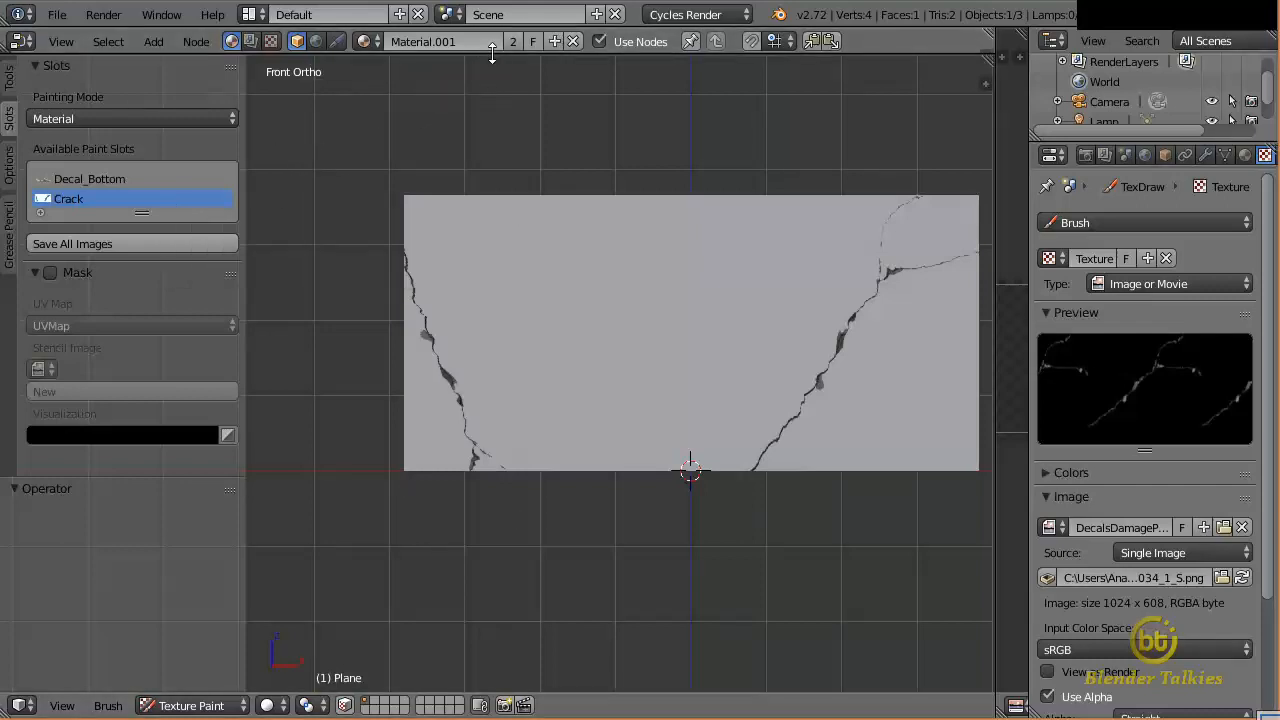
# Add a third Image Texture node below the Crack texture node and collapse the Node Editor to its header
pyautogui.moveTo(491, 54); pyautogui.dragTo(481, 506)
pyautogui.scroll(-4, 342, 264)
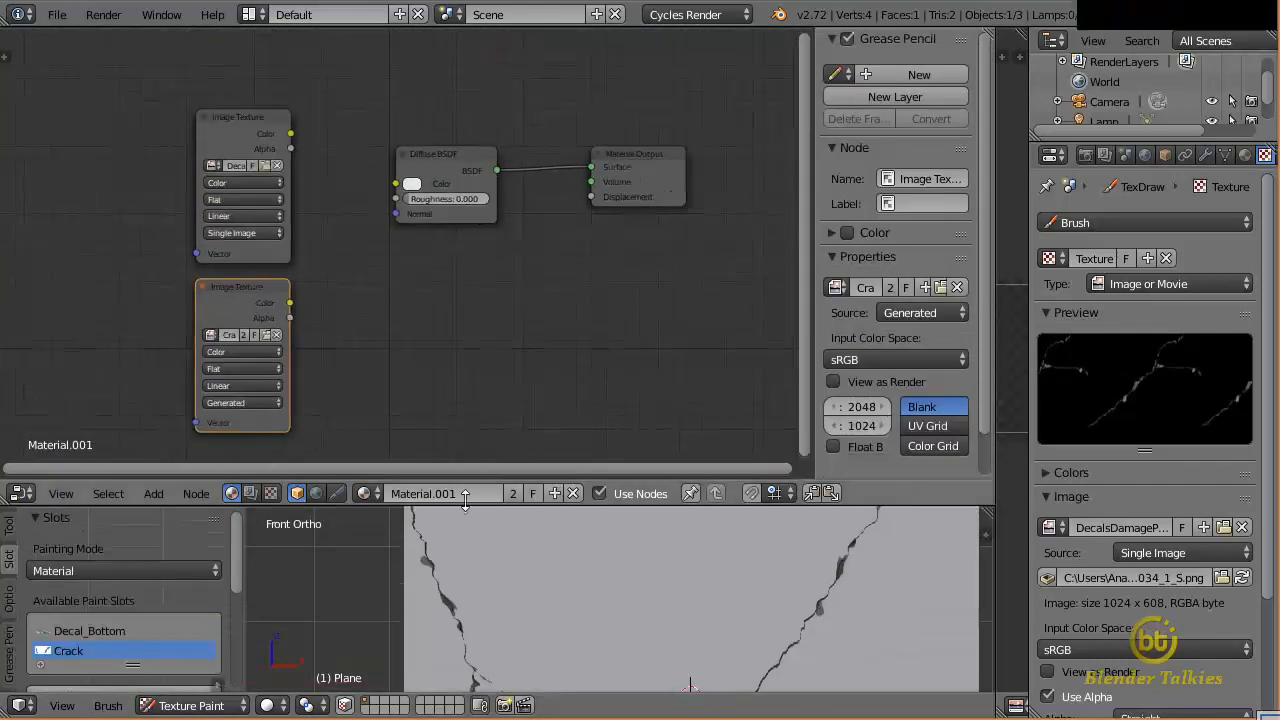
pyautogui.keyDown('shift'); pyautogui.moveTo(346, 262); pyautogui.dragTo(344, 128, button='middle'); pyautogui.keyUp('shift')
pyautogui.hotkey('shift', 'a')
pyautogui.moveTo(287, 257)
pyautogui.click(360, 252)
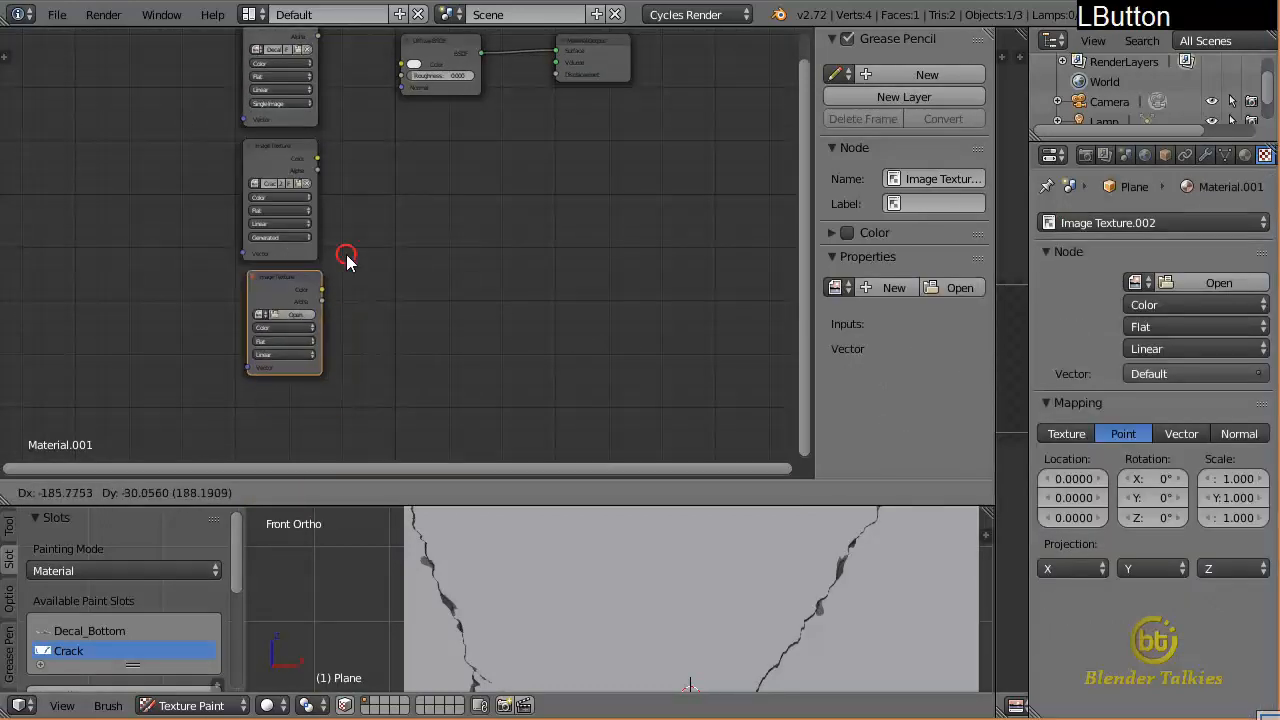
pyautogui.click(245, 263)
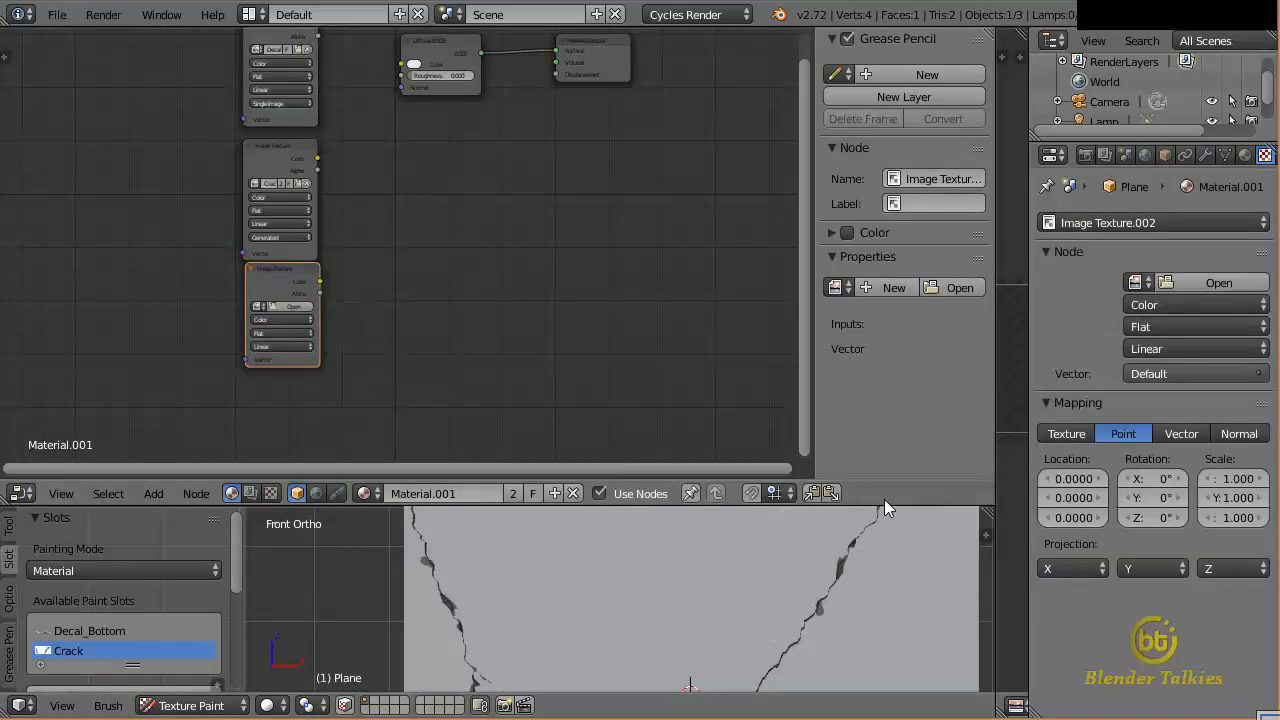
pyautogui.moveTo(886, 500); pyautogui.dragTo(885, 150)
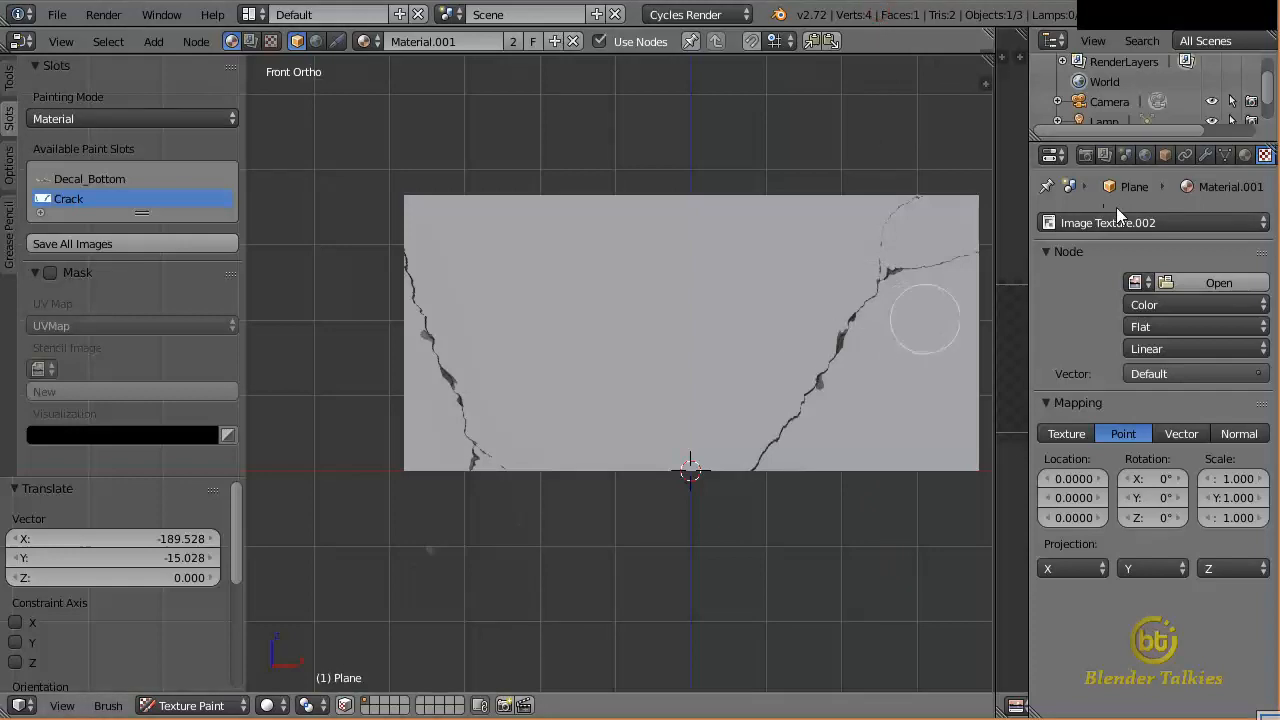
# Widen the image editor and save the painted cracks as Crack.png in the Tutorial folder
pyautogui.moveTo(994, 322); pyautogui.dragTo(495, 325)
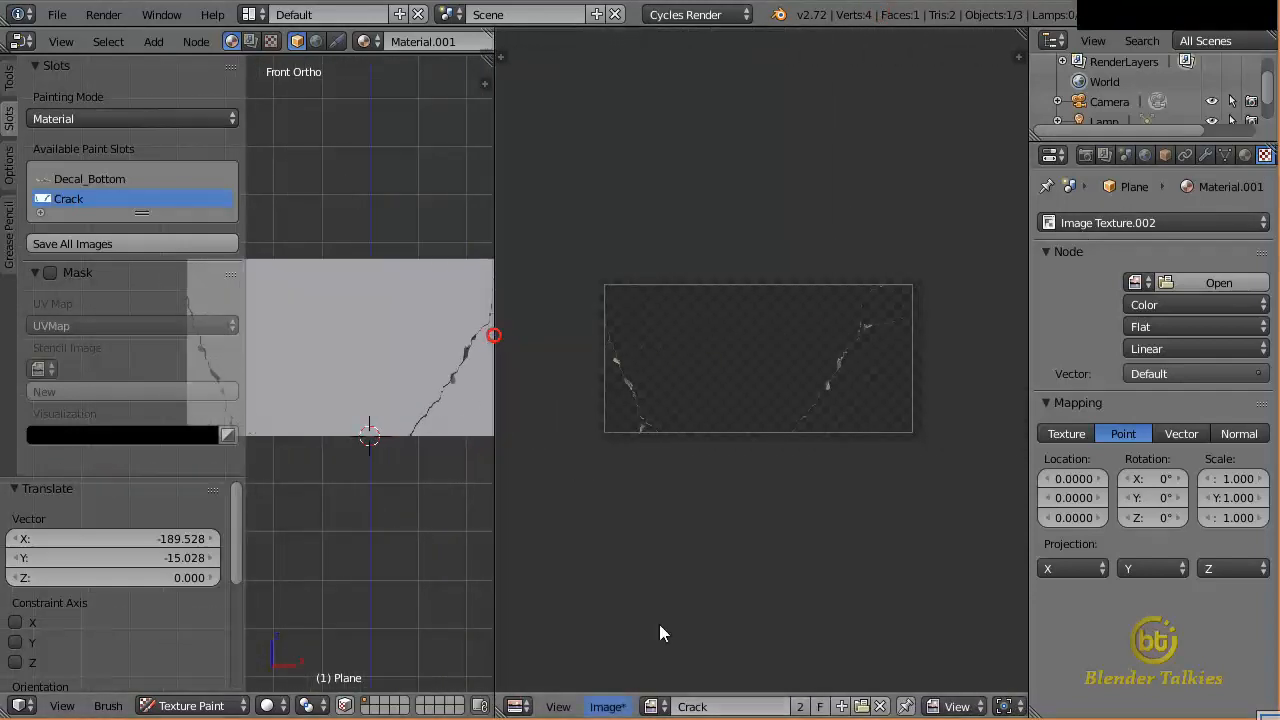
pyautogui.click(606, 707)
pyautogui.click(655, 546)
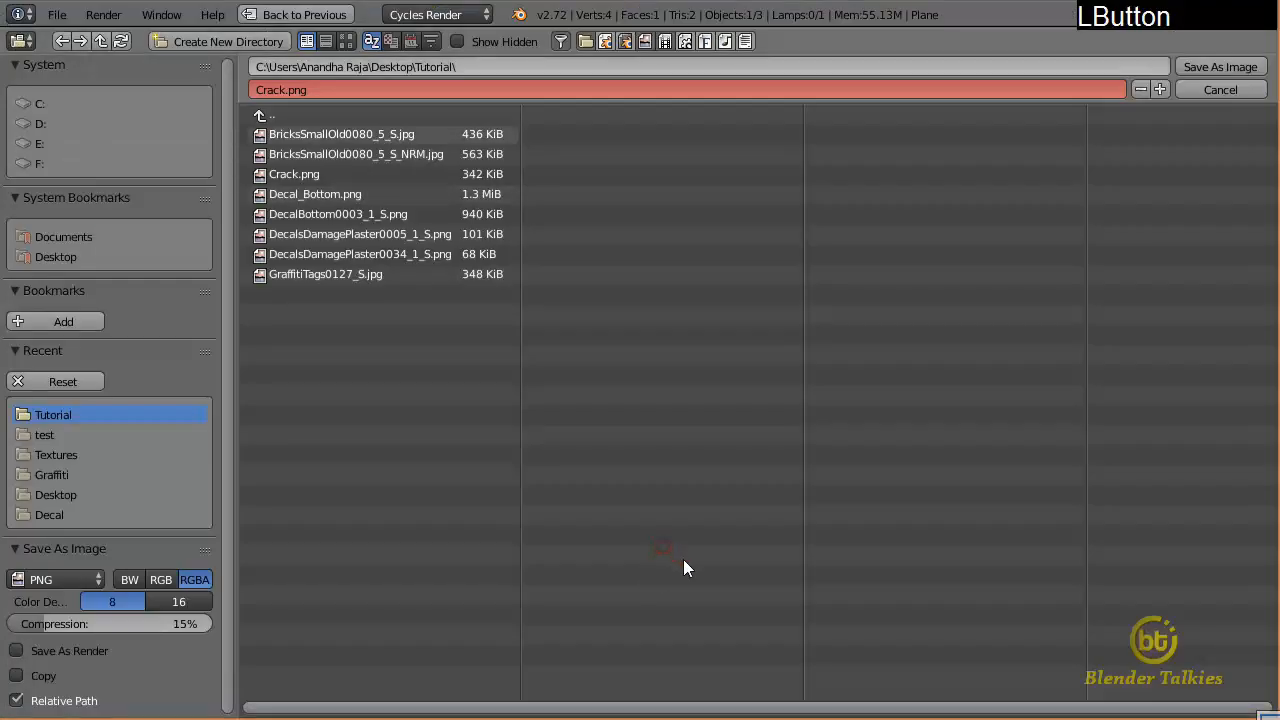
pyautogui.click(1218, 89)
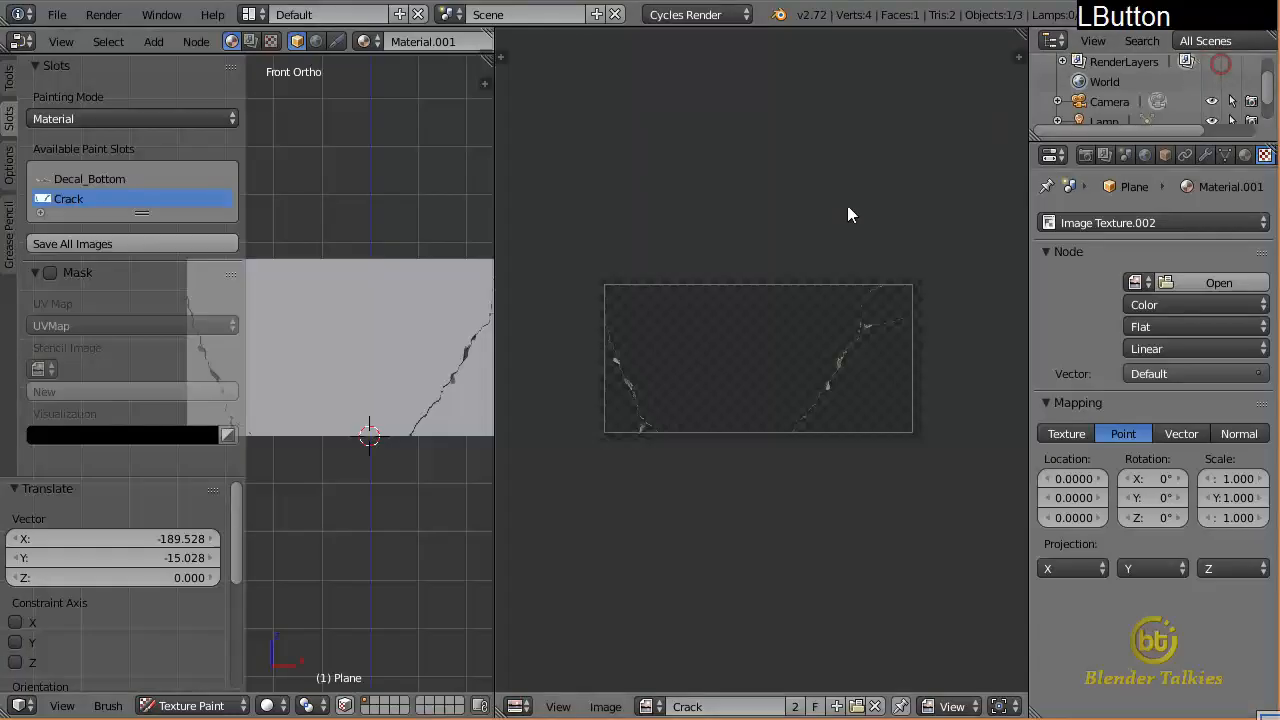
# Create a blank 2048 × 1024 px image named Graffiti with an opaque white fill and alpha enabled
pyautogui.click(875, 706)
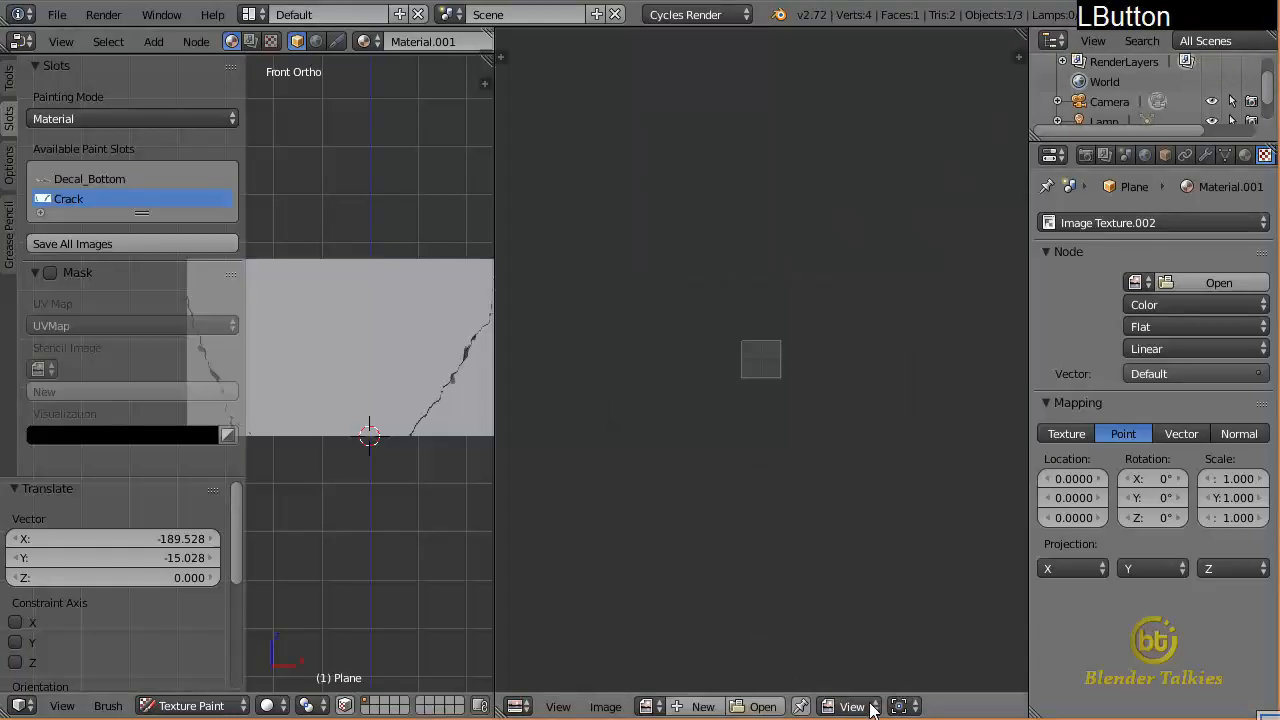
pyautogui.click(700, 706)
pyautogui.click(750, 519)
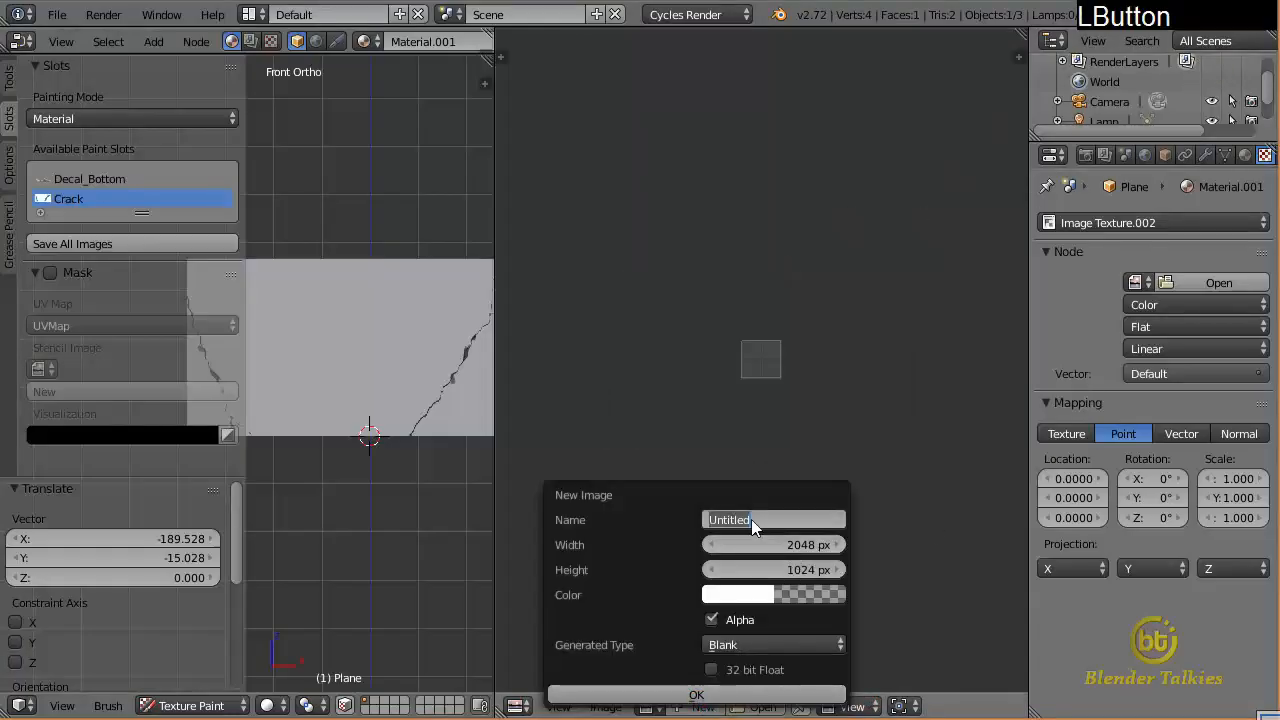
pyautogui.write('Graffiti')
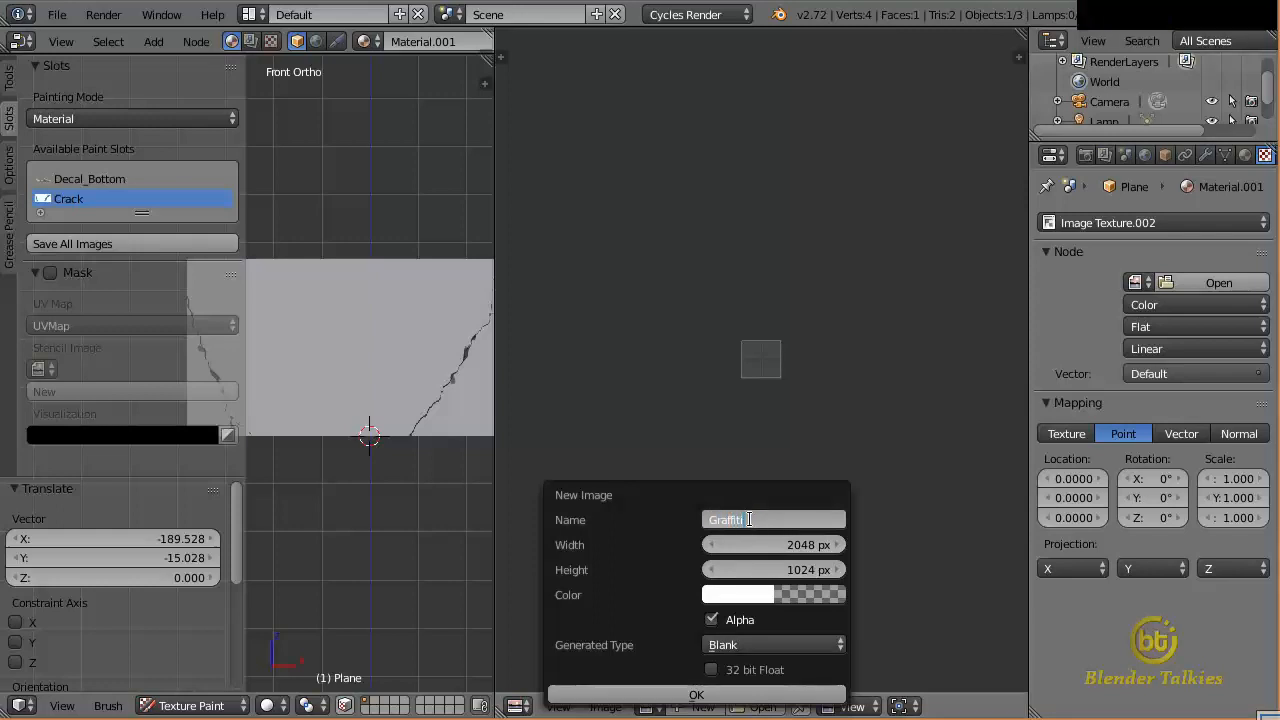
pyautogui.click(677, 549)
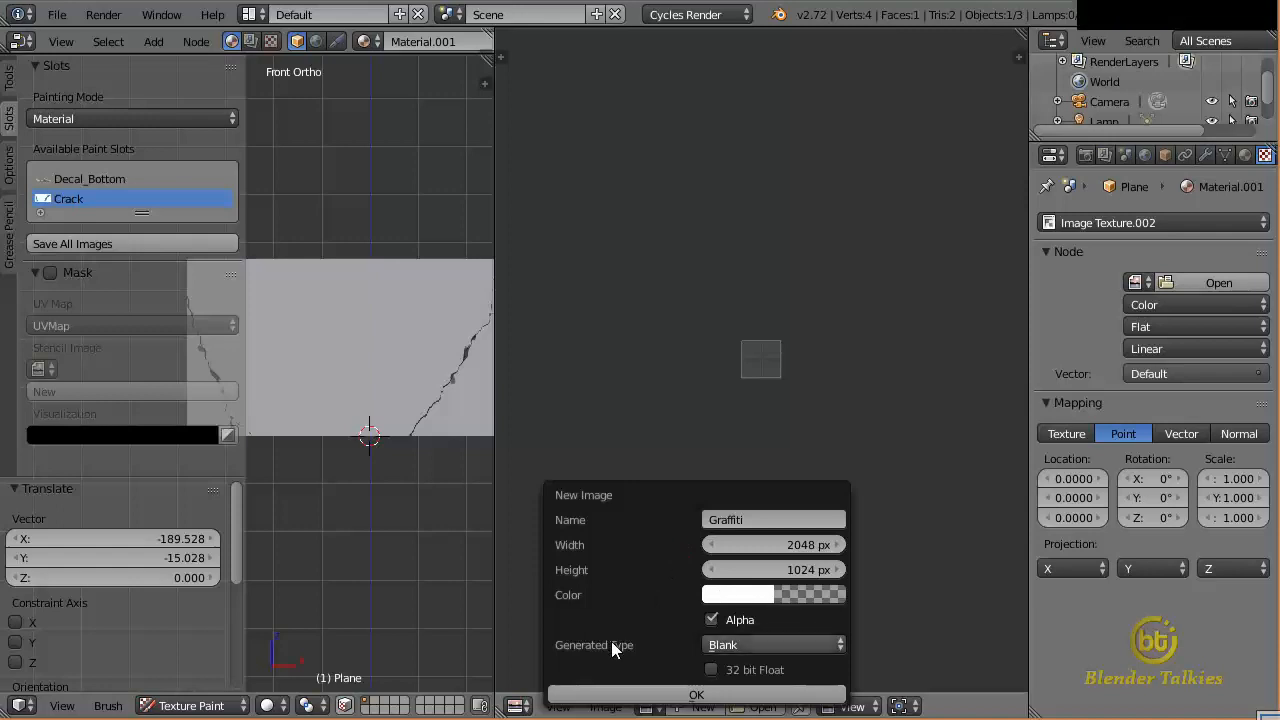
pyautogui.click(741, 596)
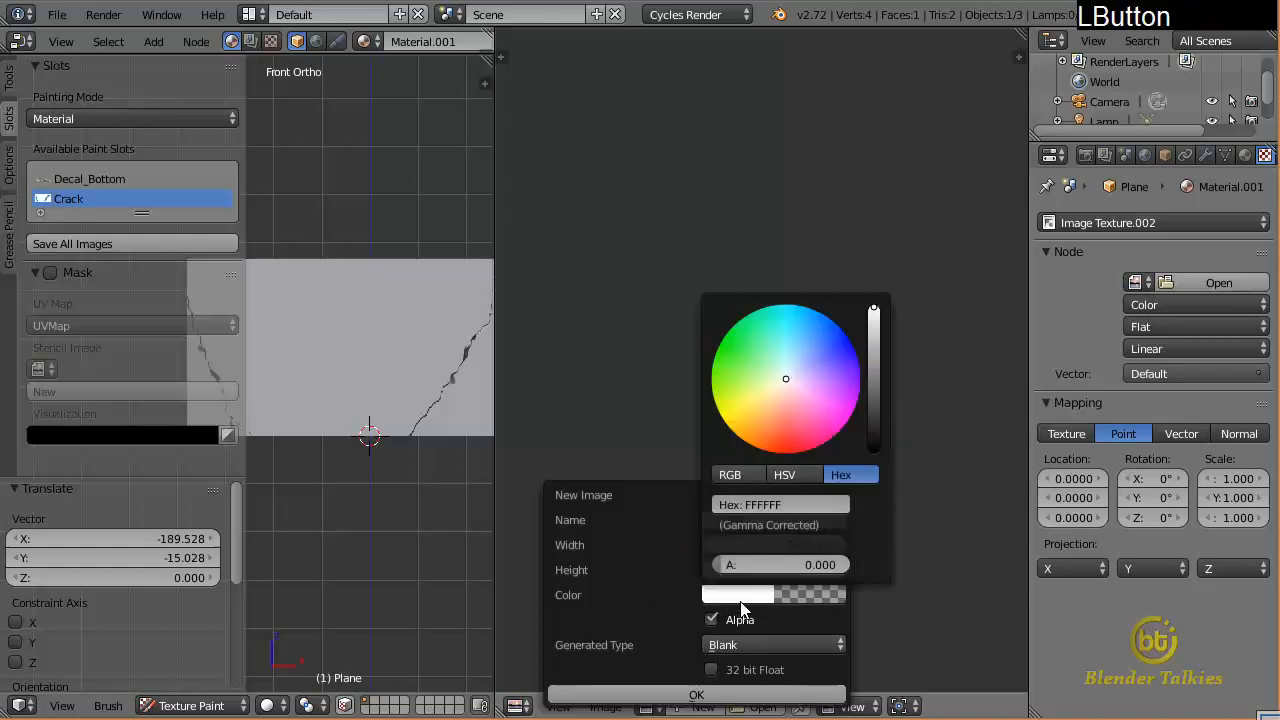
pyautogui.moveTo(736, 564); pyautogui.dragTo(980, 549)
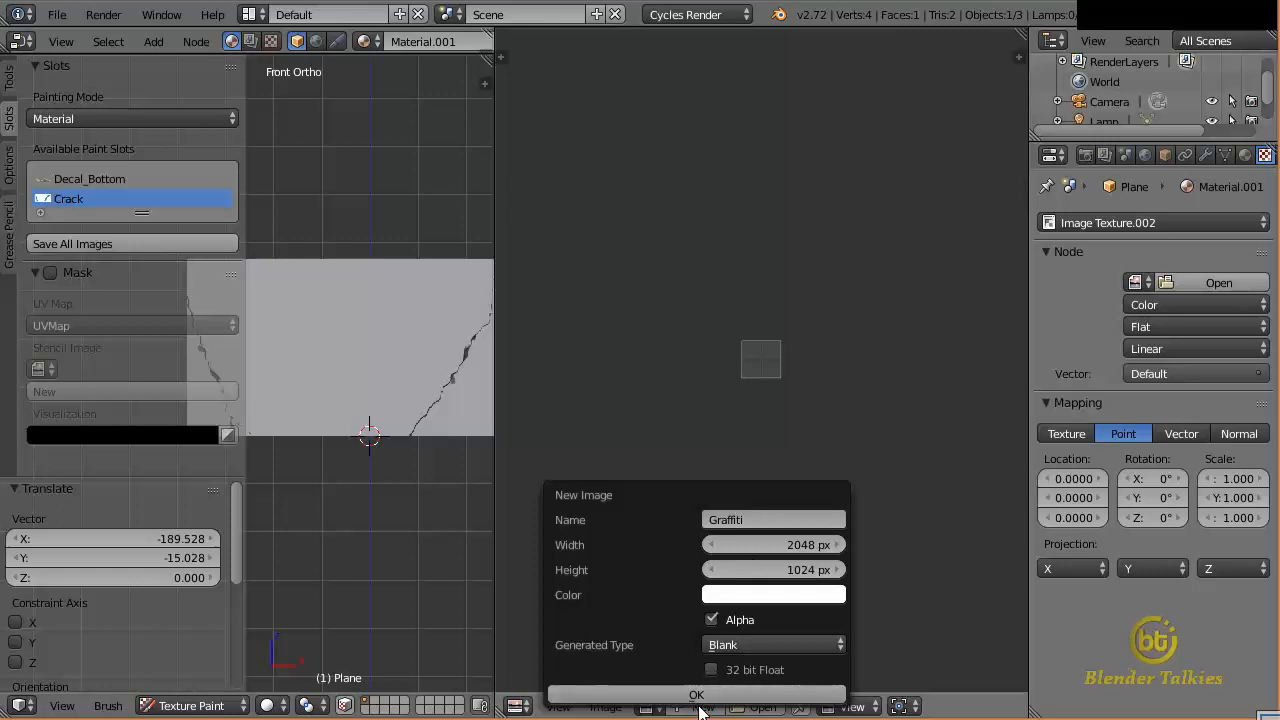
pyautogui.click(740, 694)
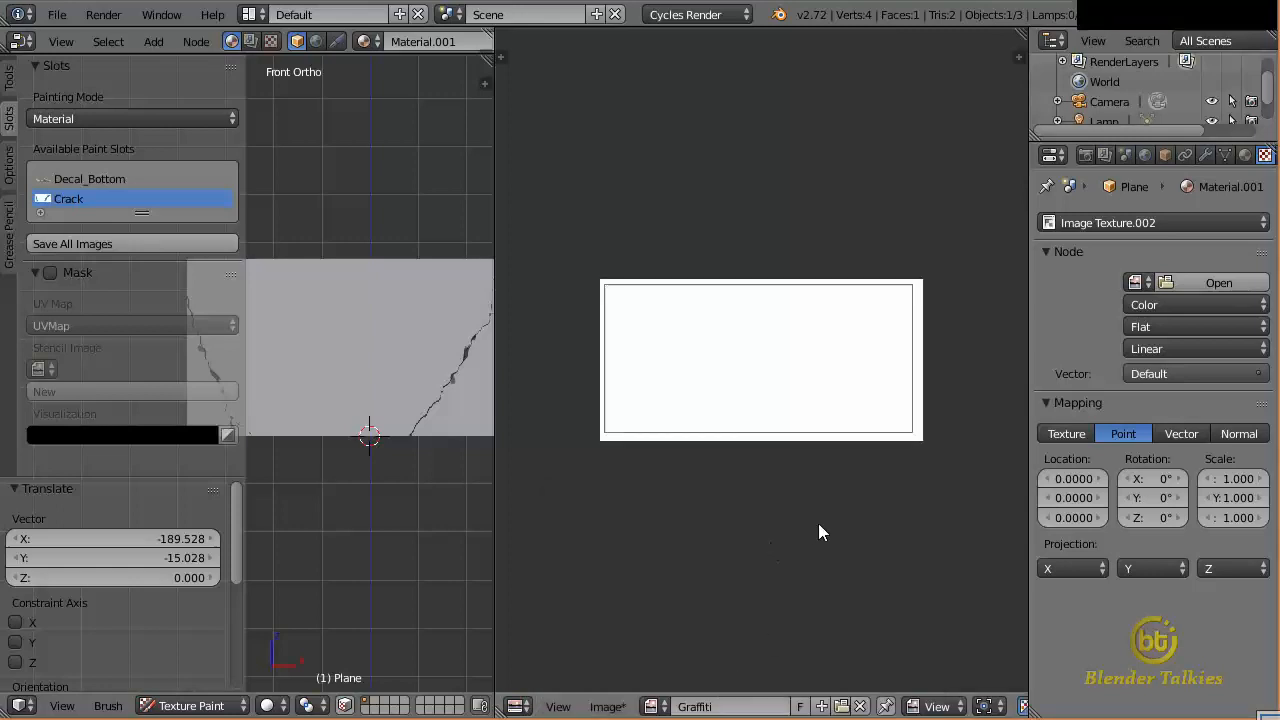
# Assign the Graffiti image to the third Image Texture node and widen the 3D view over the image editor
pyautogui.click(1137, 282)
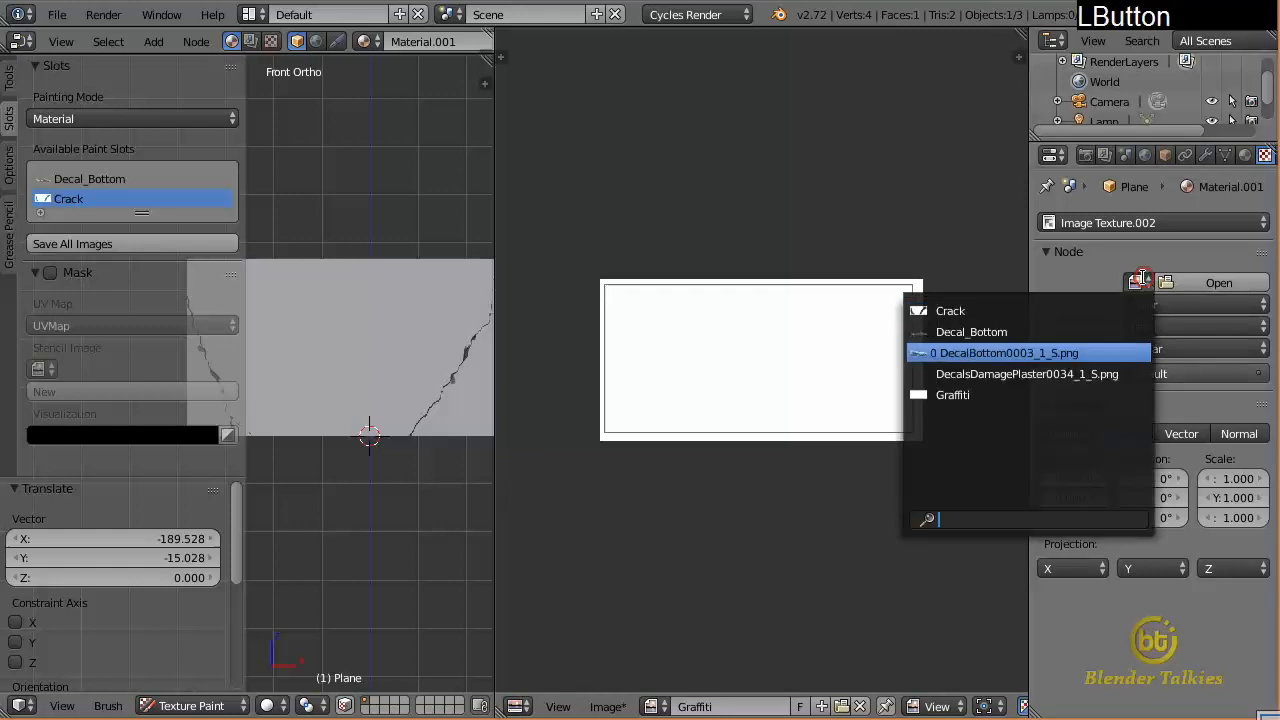
pyautogui.click(1044, 395)
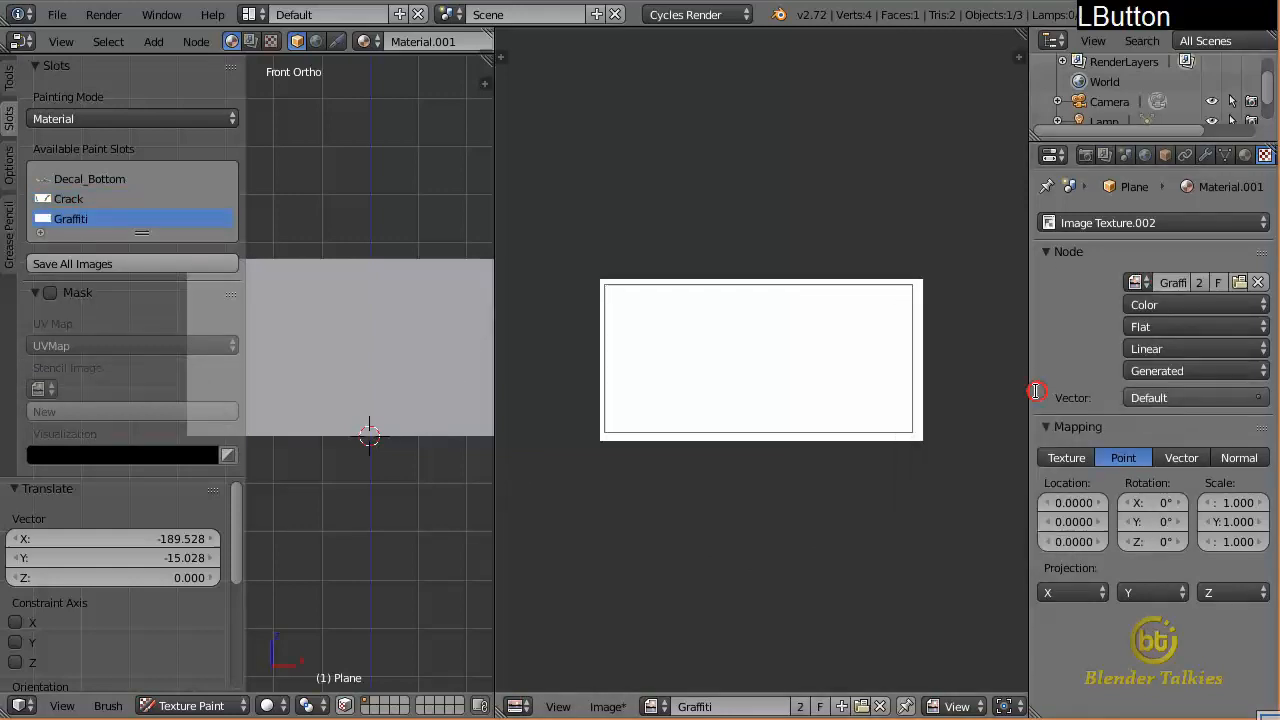
pyautogui.click(497, 336)
pyautogui.click(712, 337)
pyautogui.moveTo(494, 342); pyautogui.dragTo(993, 344)
# Load GraffitiTags0127_S.jpg from the Tutorial folder as the image of the brush texture
pyautogui.click(1150, 222)
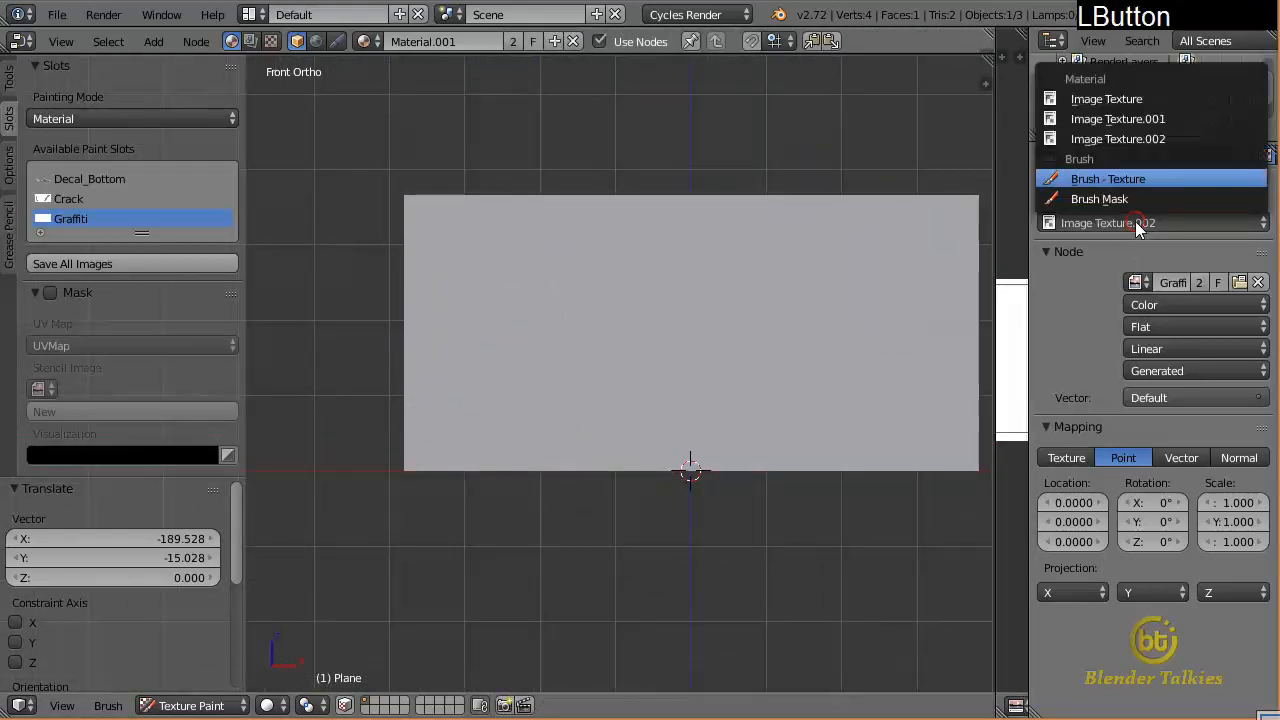
pyautogui.click(1123, 180)
pyautogui.click(1242, 527)
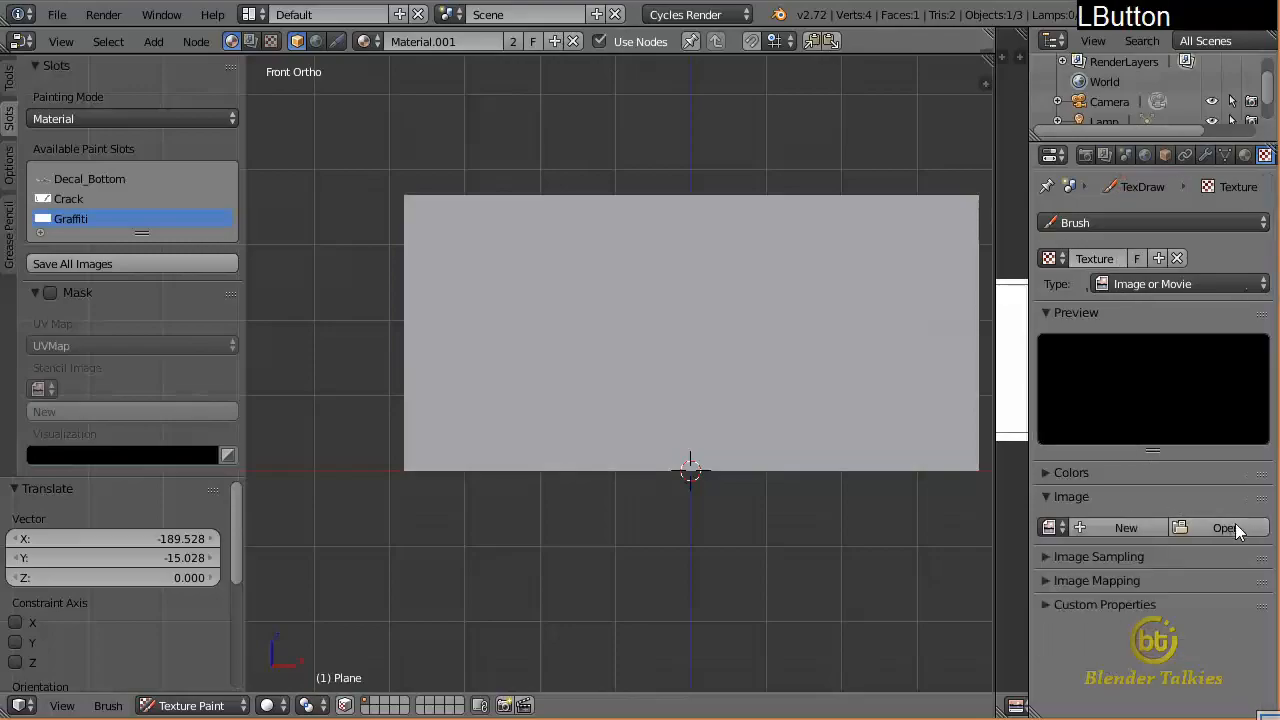
pyautogui.click(1226, 527)
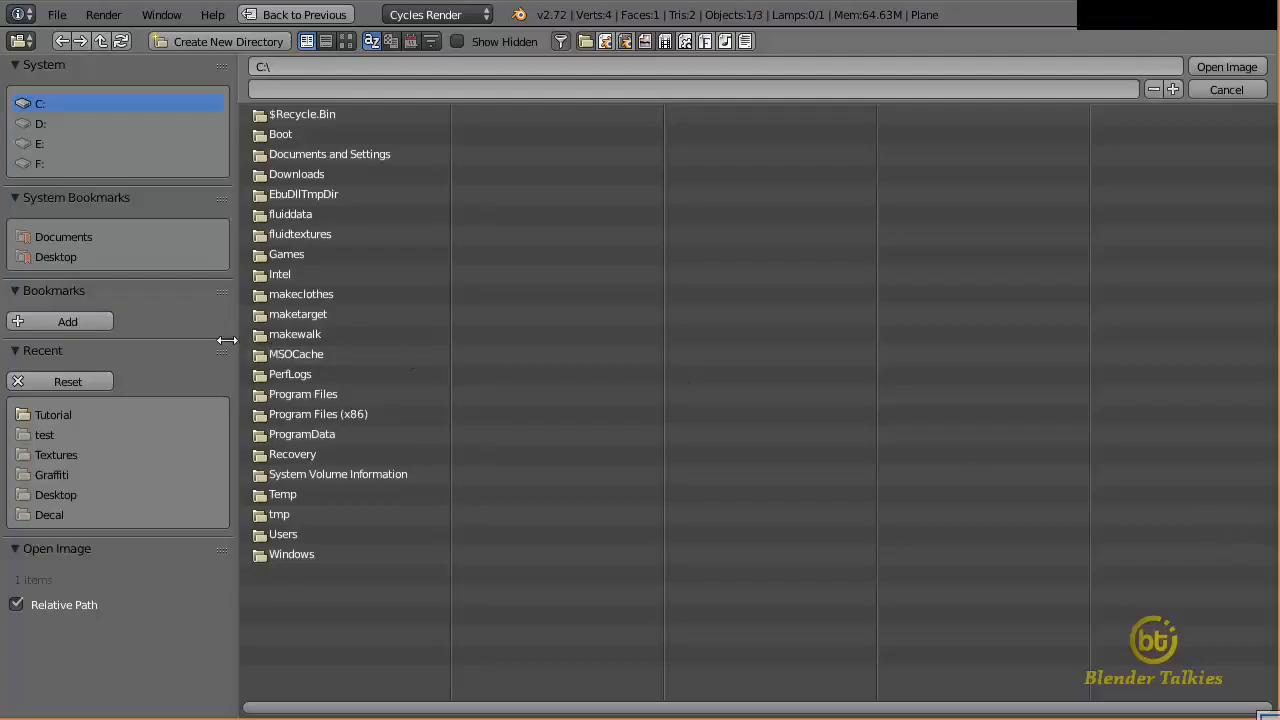
pyautogui.click(80, 414)
pyautogui.click(345, 41)
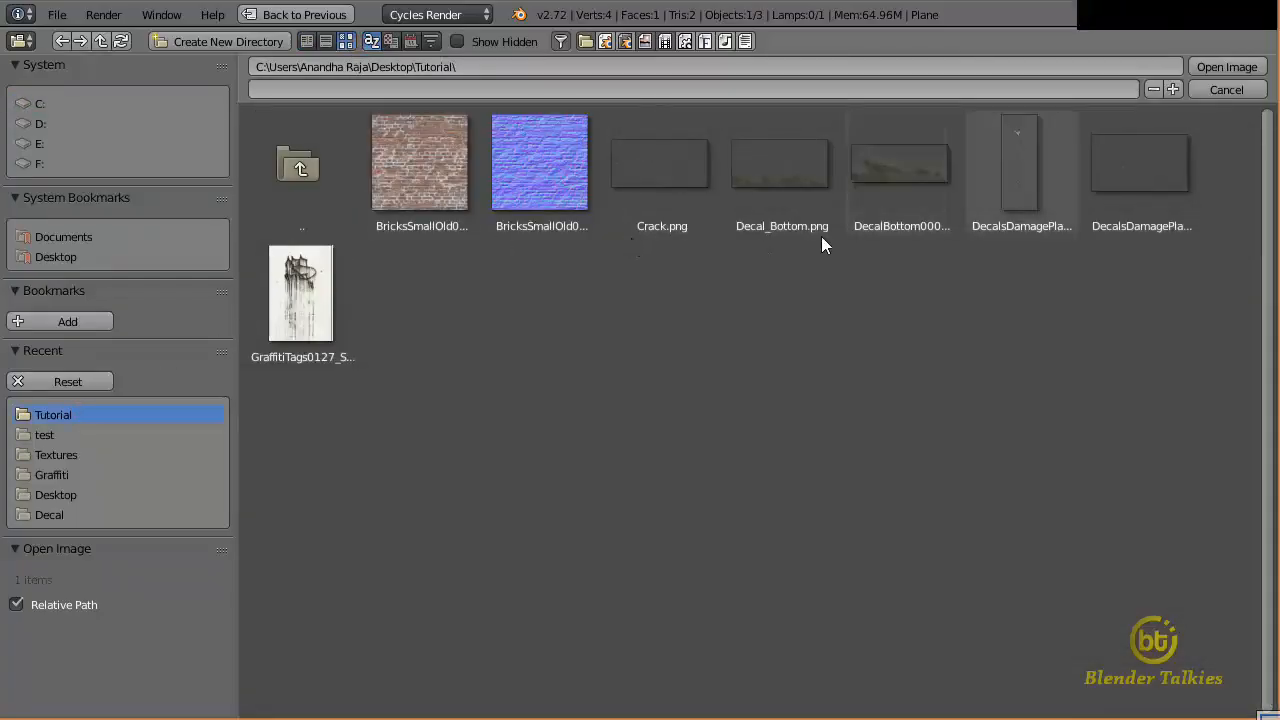
pyautogui.click(300, 293)
pyautogui.click(1227, 66)
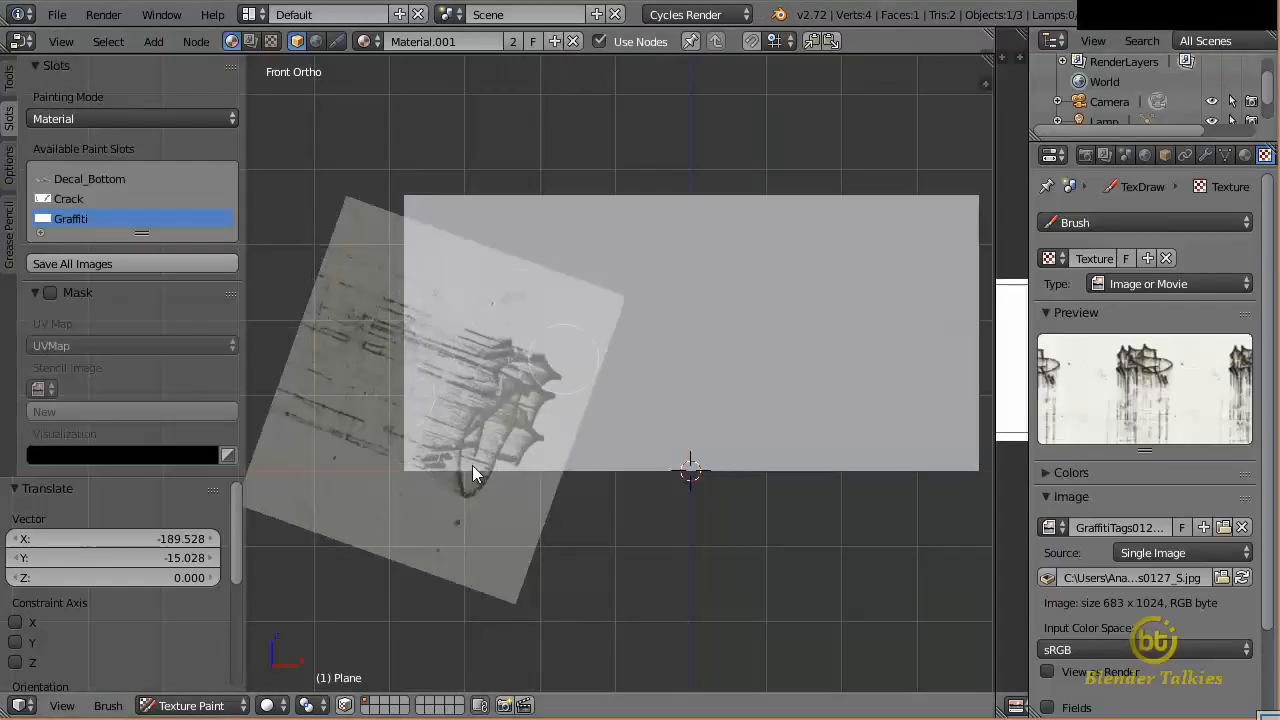
# Reset the graffiti stencil's transform and move the stencil over the plane
pyautogui.moveTo(440, 292); pyautogui.dragTo(513, 330)
pyautogui.click(9, 78)
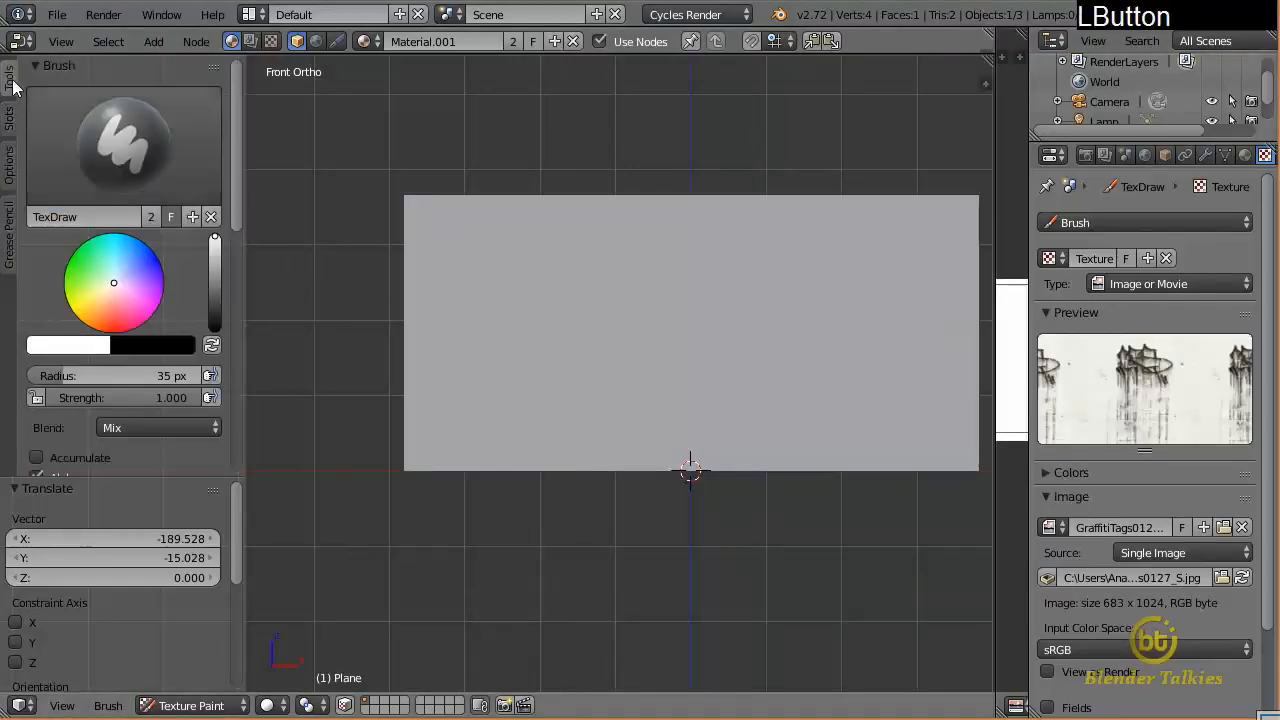
pyautogui.scroll(-10, 124, 135)
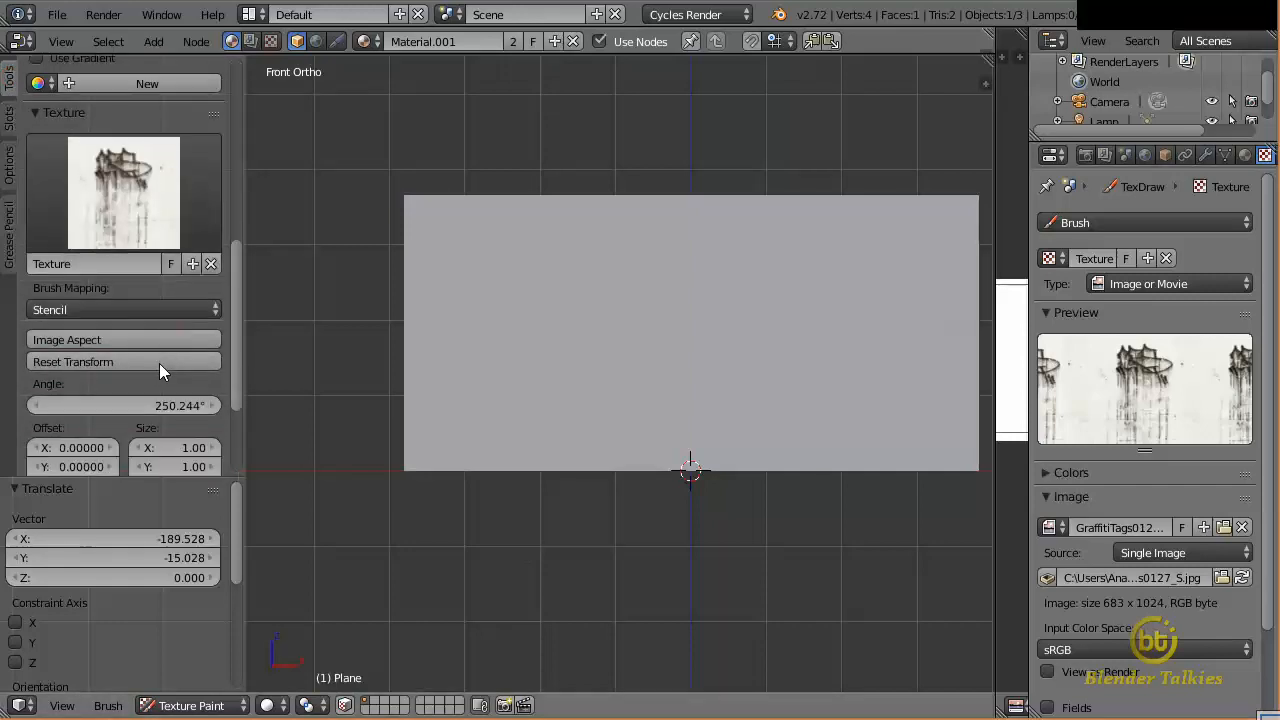
pyautogui.click(122, 361)
pyautogui.moveTo(350, 438); pyautogui.dragTo(722, 427, button='right')
# Shrink the graffiti stencil, align its lower edge with the plane's bottom edge near the centre, and paint the graffiti onto the plane
pyautogui.scroll(4, 826, 388)
pyautogui.scroll(-1, 835, 384)
pyautogui.keyDown('shift'); pyautogui.moveTo(838, 390); pyautogui.dragTo(646, 368, button='middle'); pyautogui.keyUp('shift')
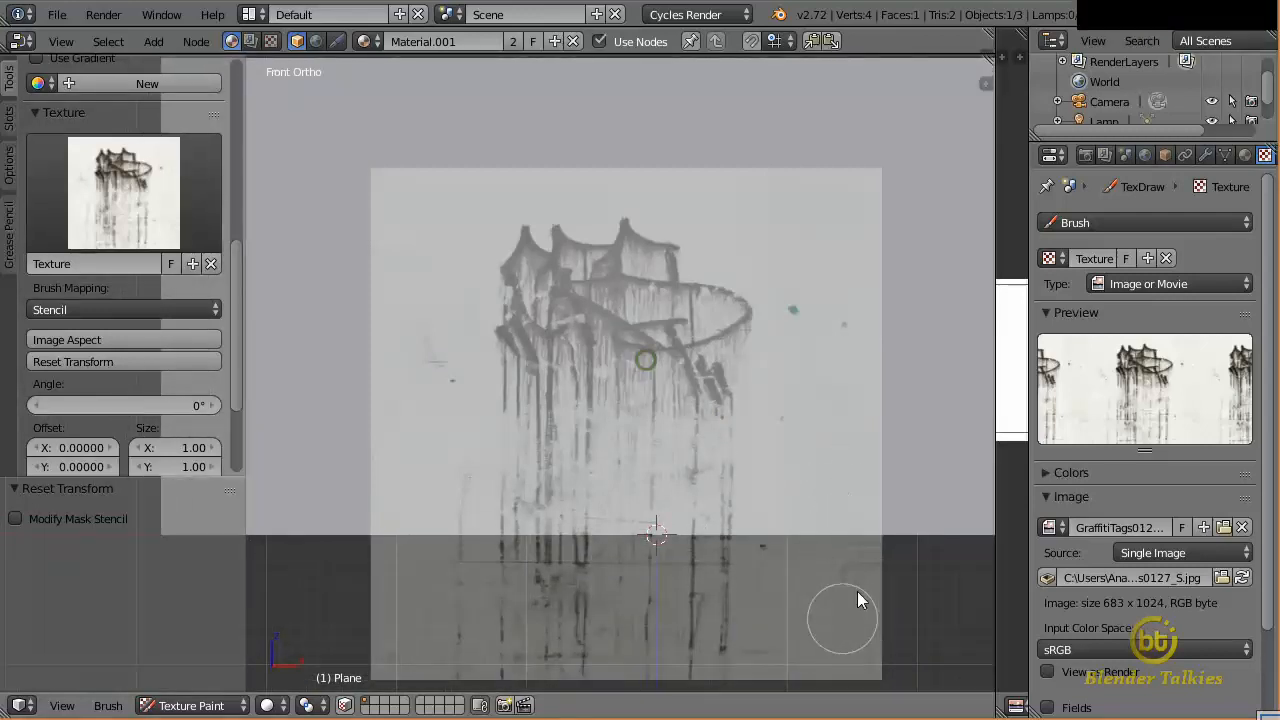
pyautogui.keyDown('shift'); pyautogui.moveTo(843, 618); pyautogui.dragTo(800, 547, button='right'); pyautogui.keyUp('shift')
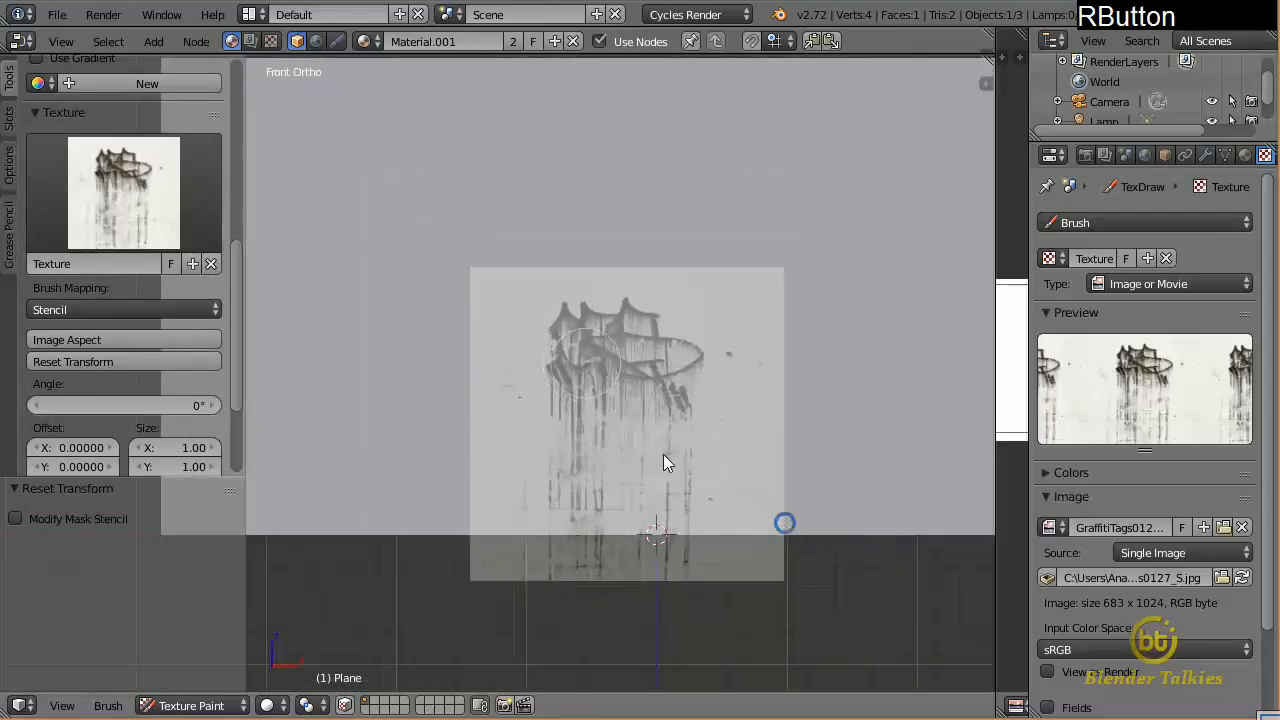
pyautogui.moveTo(663, 454); pyautogui.dragTo(571, 324, button='right')
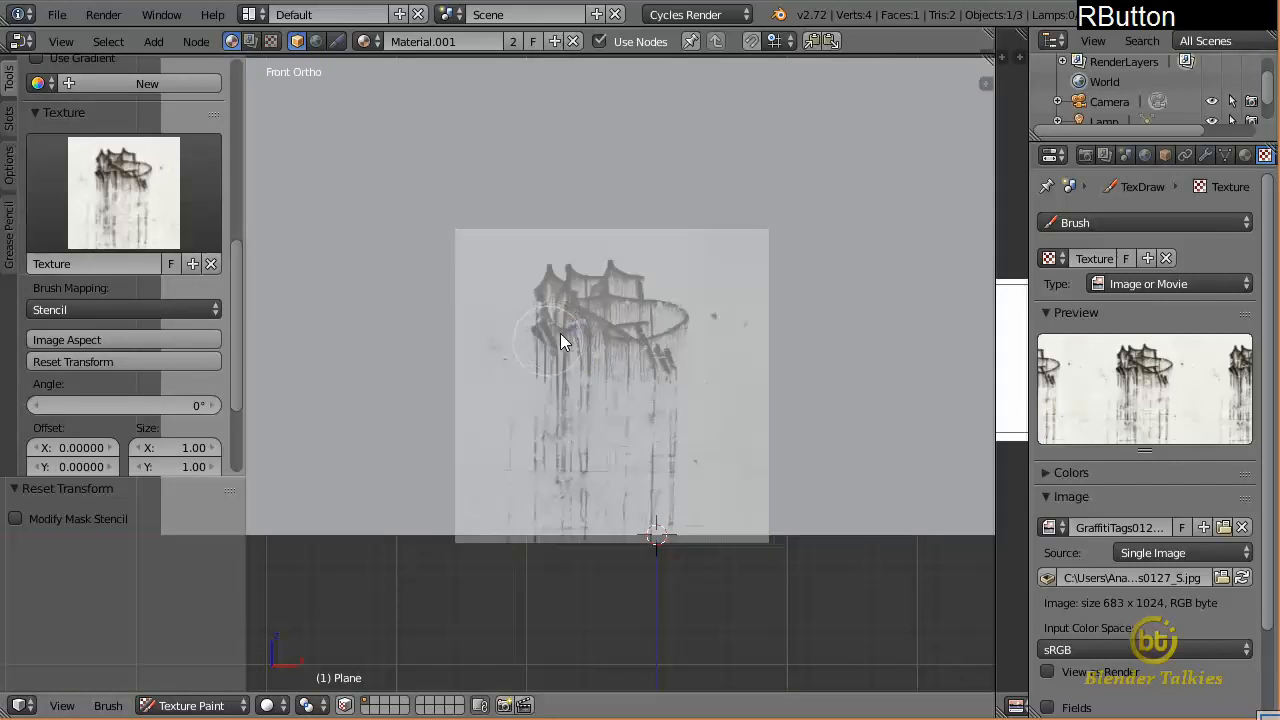
pyautogui.moveTo(556, 336)
pyautogui.mouseDown()
pyautogui.moveTo(545, 342)
pyautogui.moveTo(565, 290)
pyautogui.moveTo(529, 274)
pyautogui.moveTo(635, 277)
pyautogui.moveTo(663, 322)
pyautogui.moveTo(584, 303)
pyautogui.moveTo(669, 385)
pyautogui.moveTo(540, 365)
pyautogui.moveTo(558, 371)
pyautogui.moveTo(542, 519)
pyautogui.moveTo(626, 513)
pyautogui.moveTo(659, 414)
pyautogui.moveTo(610, 449)
pyautogui.moveTo(575, 315)
pyautogui.moveTo(562, 326)
pyautogui.moveTo(595, 381)
pyautogui.moveTo(661, 332)
pyautogui.moveTo(600, 335)
pyautogui.moveTo(689, 323)
pyautogui.moveTo(600, 338)
pyautogui.moveTo(578, 306)
pyautogui.moveTo(581, 383)
pyautogui.moveTo(593, 372)
pyautogui.mouseUp()
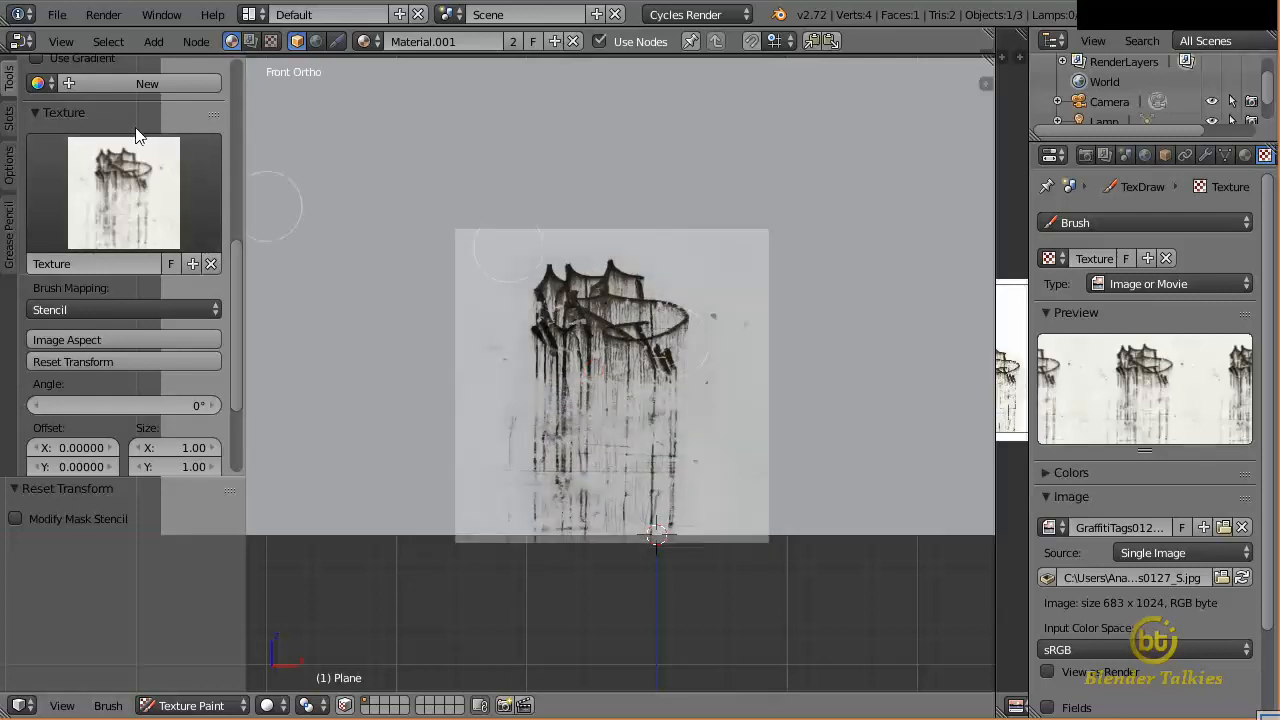
pyautogui.click(10, 122)
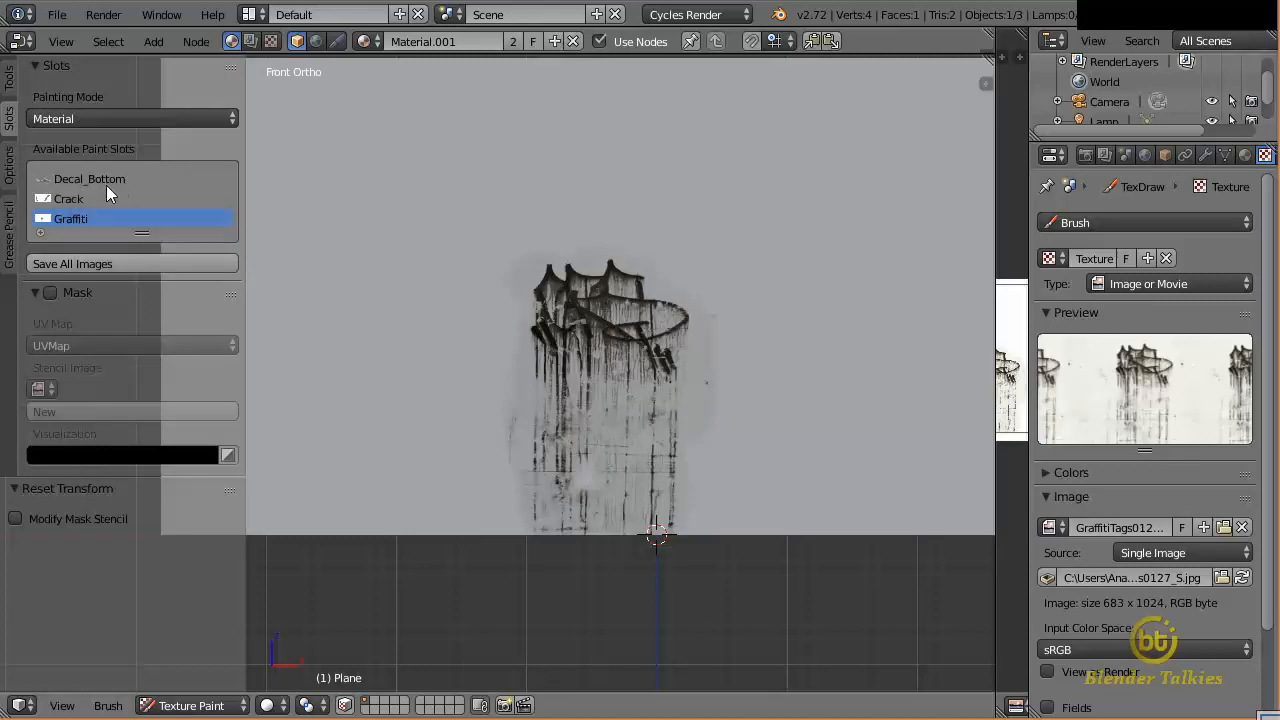
pyautogui.click(80, 199)
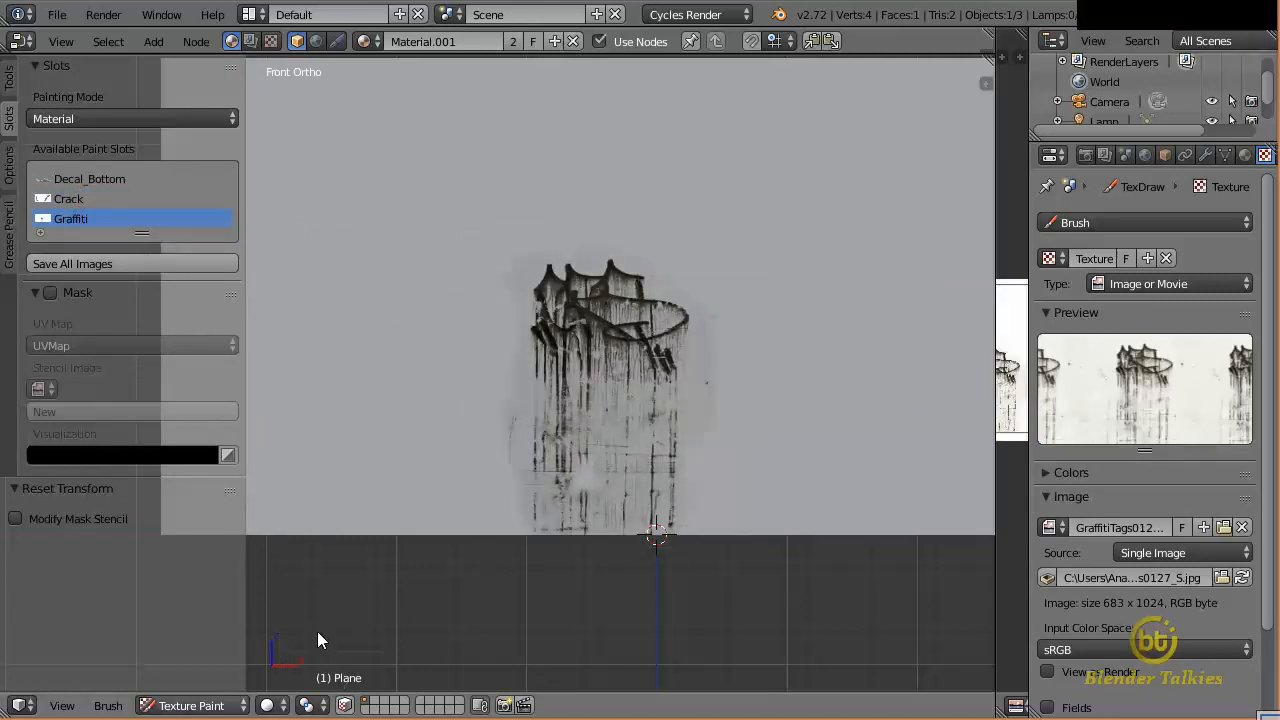
# Switch the plane to Object Mode and set the viewport shading to Material
pyautogui.click(185, 706)
pyautogui.click(194, 681)
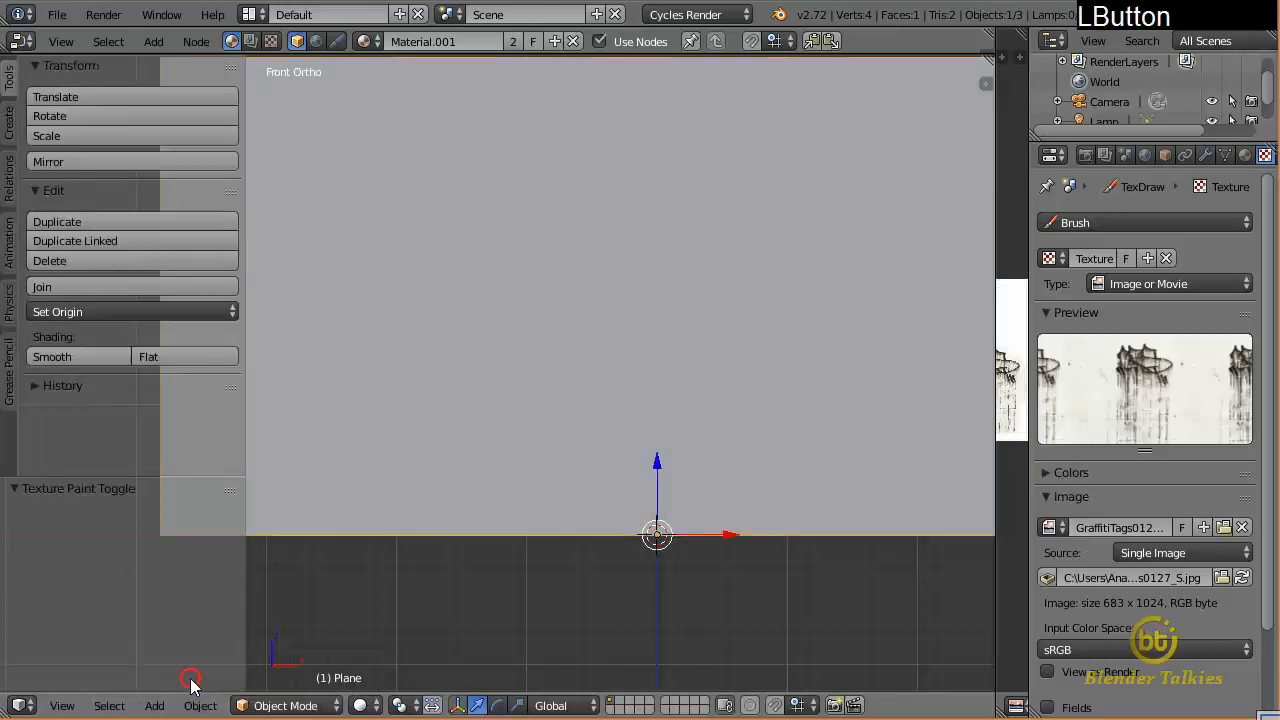
pyautogui.click(360, 705)
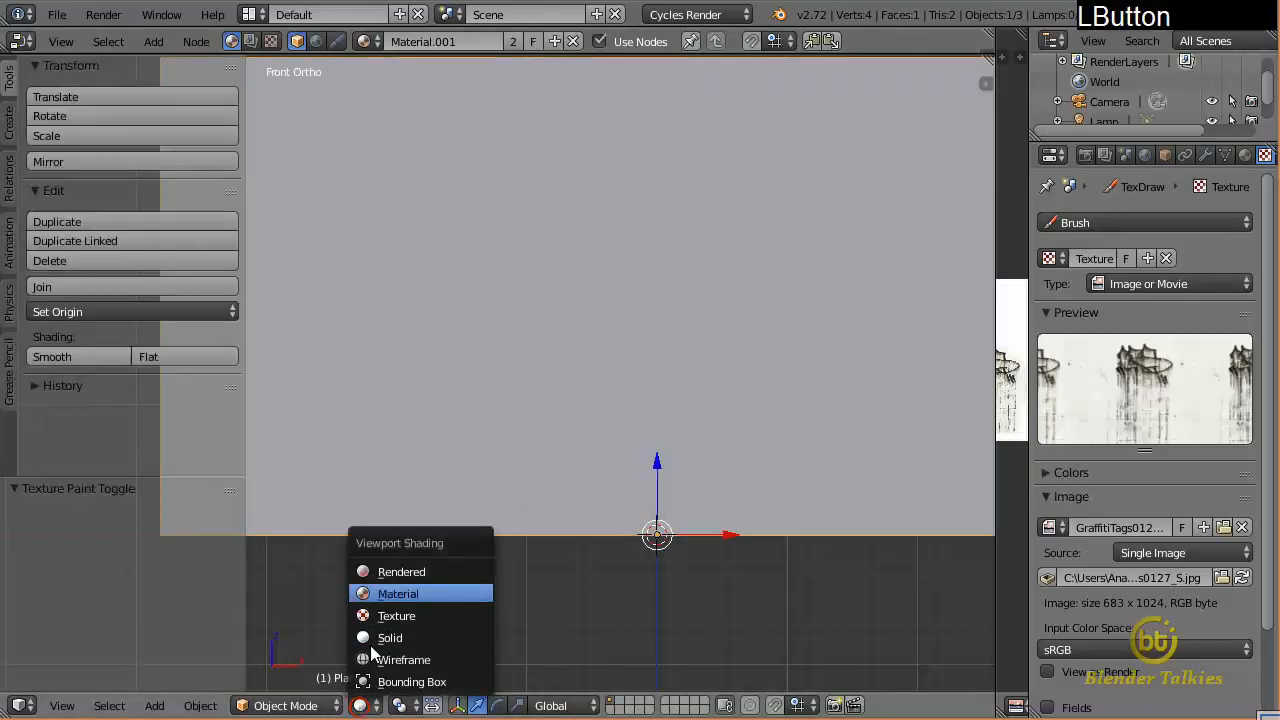
pyautogui.click(396, 594)
# Expand the collapsed Node Editor above the 3D view to reveal the nodes of Material.001
pyautogui.moveTo(862, 58); pyautogui.dragTo(838, 412)
pyautogui.moveTo(838, 305); pyautogui.dragTo(830, 458)
pyautogui.scroll(-2, 796, 594)
pyautogui.scroll(-4, 796, 594)
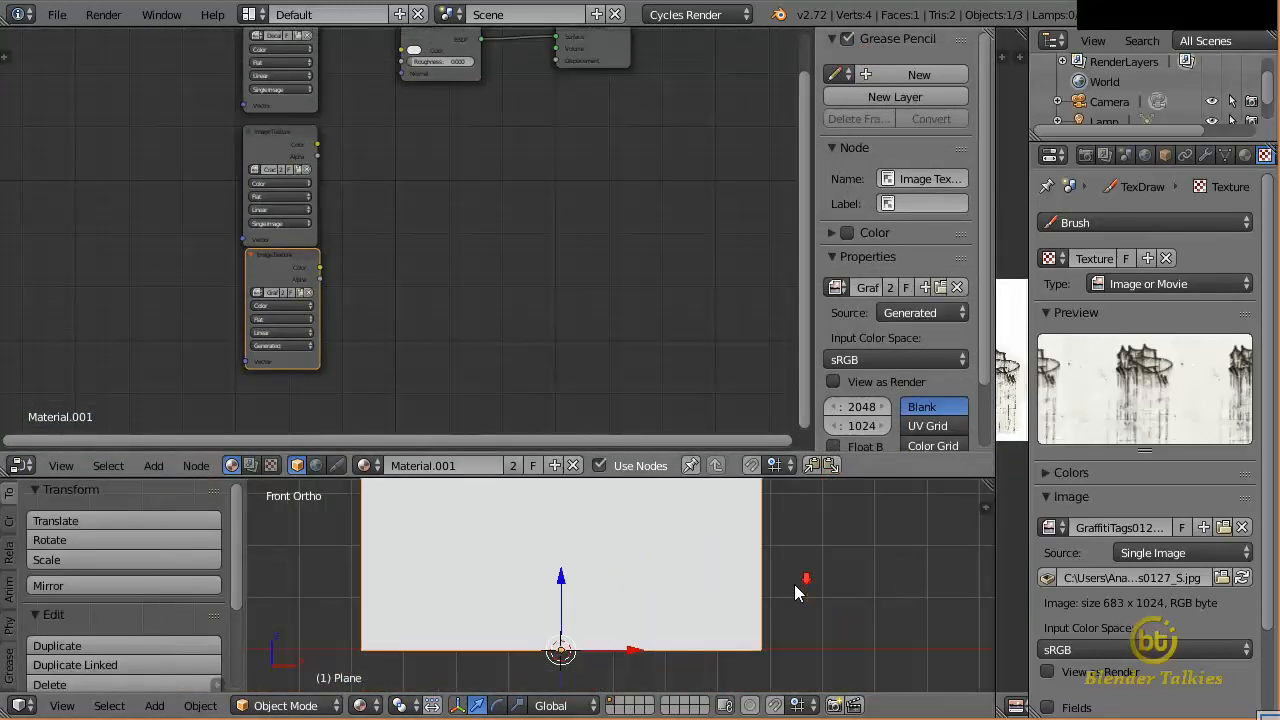
# Add a fourth Image Texture node and place it above the Decal_Bottom texture node
pyautogui.keyDown('shift'); pyautogui.moveTo(579, 250); pyautogui.dragTo(442, 274, button='middle'); pyautogui.keyUp('shift')
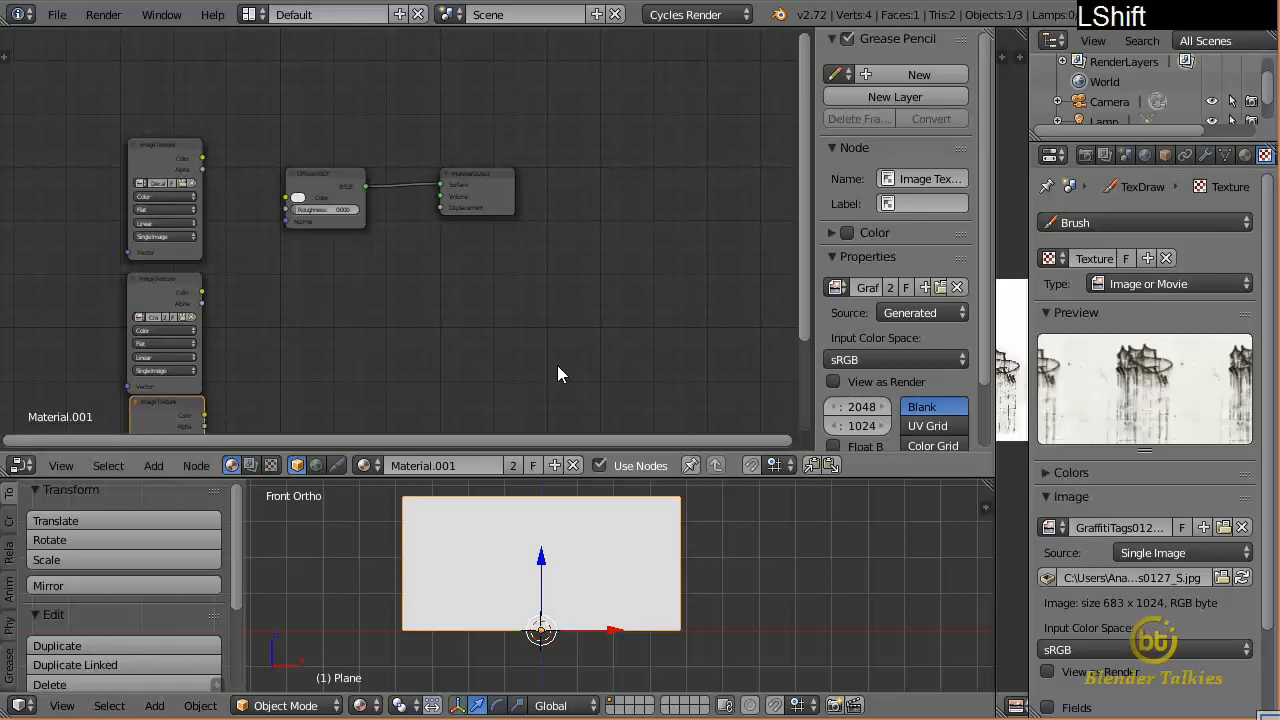
pyautogui.hotkey('shift', 'a')
pyautogui.moveTo(370, 233)
pyautogui.click(431, 233)
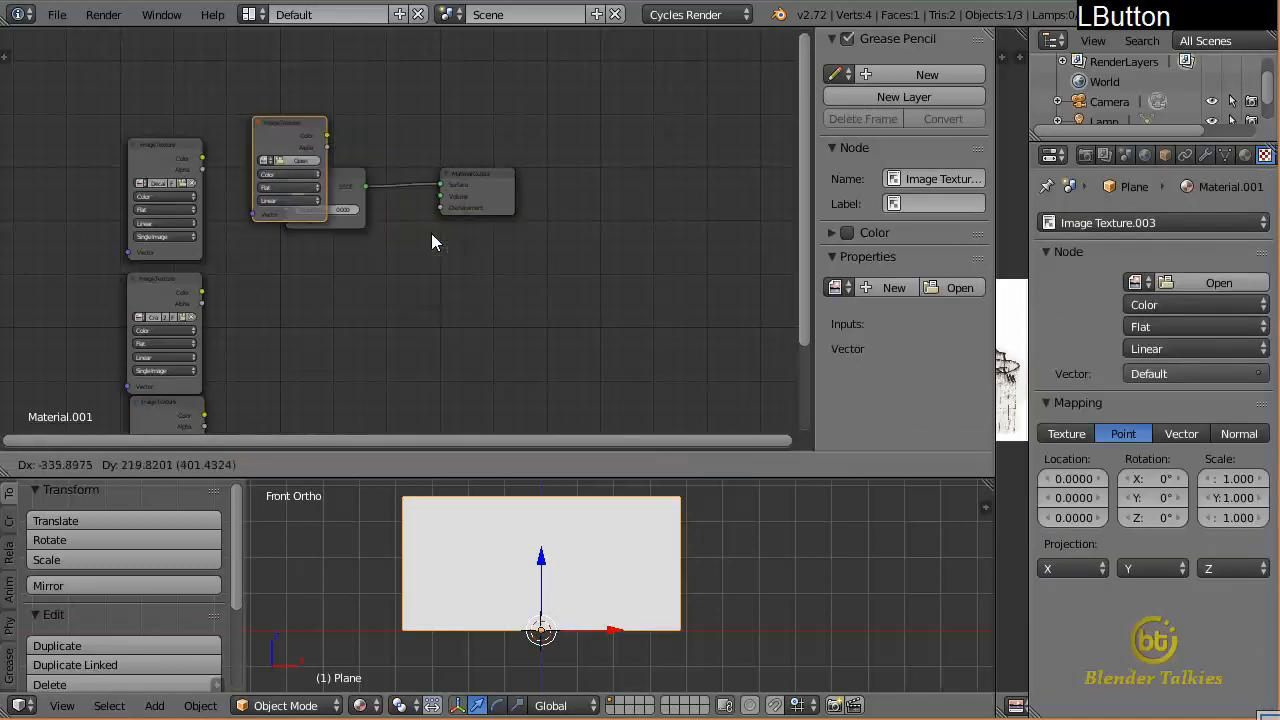
pyautogui.click(224, 99)
pyautogui.keyDown('shift'); pyautogui.moveTo(126, 442); pyautogui.dragTo(235, 466, button='middle'); pyautogui.keyUp('shift')
pyautogui.scroll(4, 400, 406)
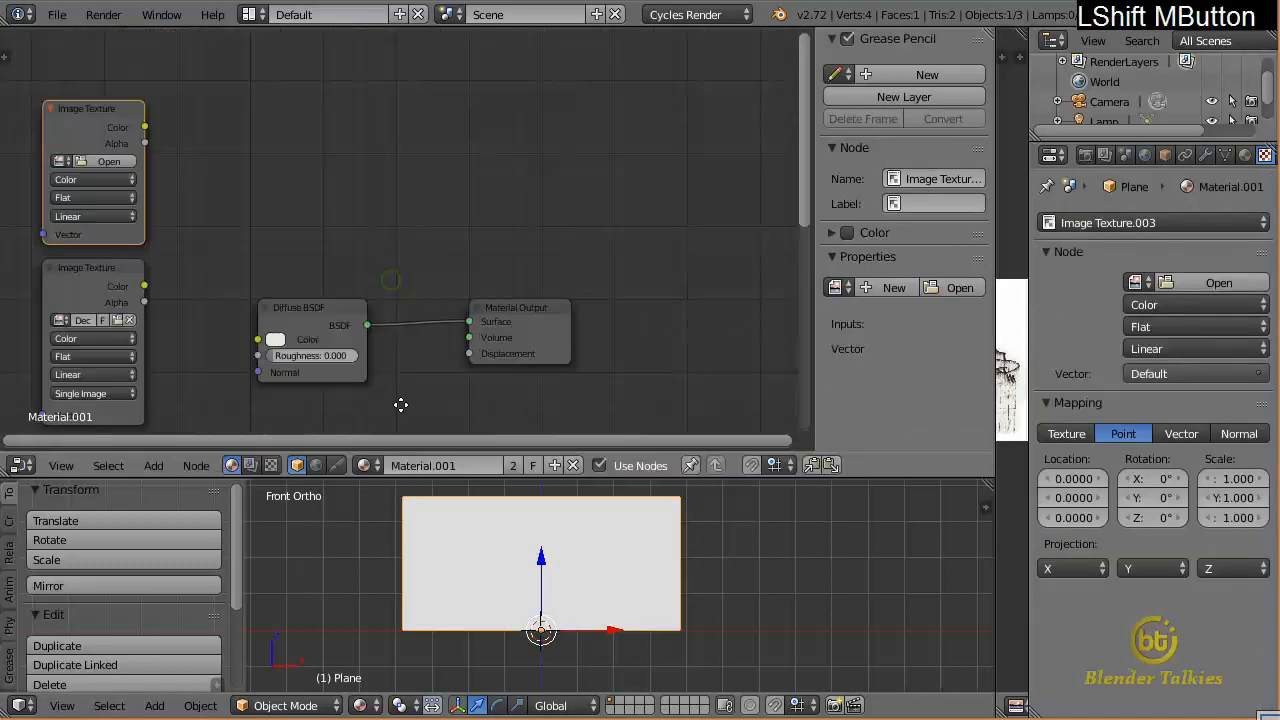
pyautogui.click(397, 337)
# Load BricksSmallOld0080_5_S.jpg into the new Image Texture node and connect its Color output to the Diffuse BSDF's Color
pyautogui.click(126, 163)
pyautogui.click(53, 414)
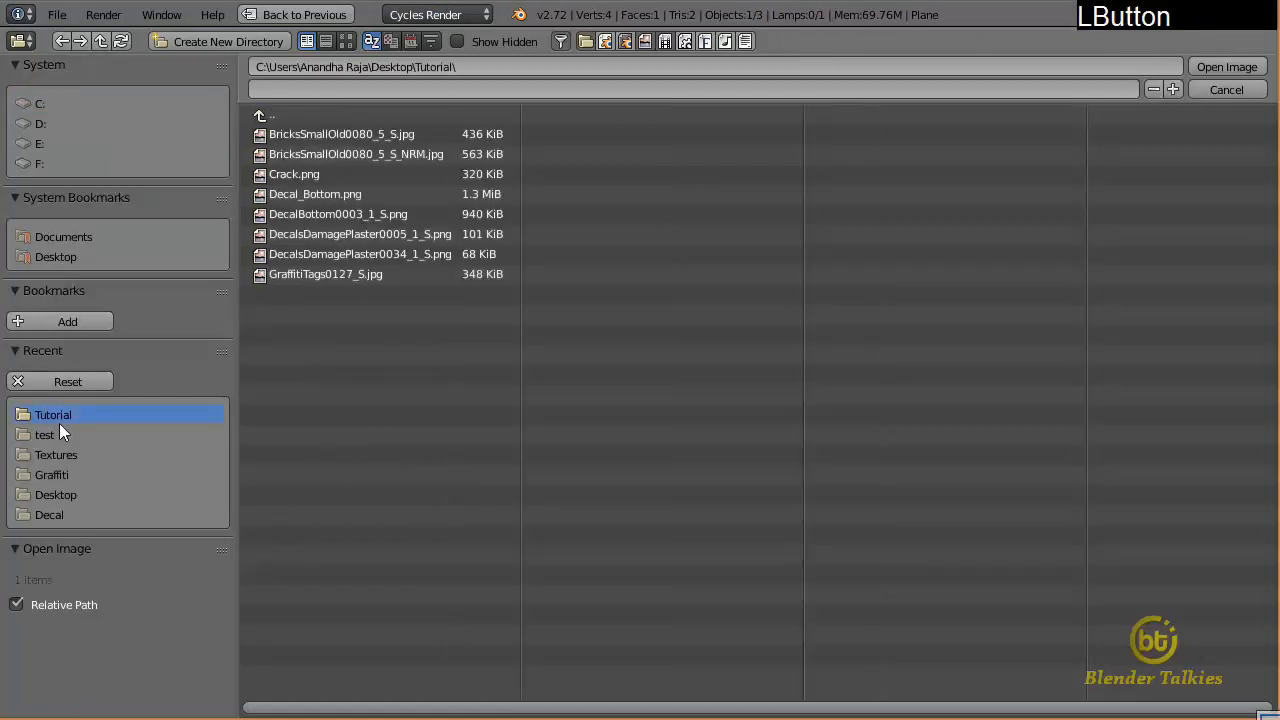
pyautogui.click(346, 41)
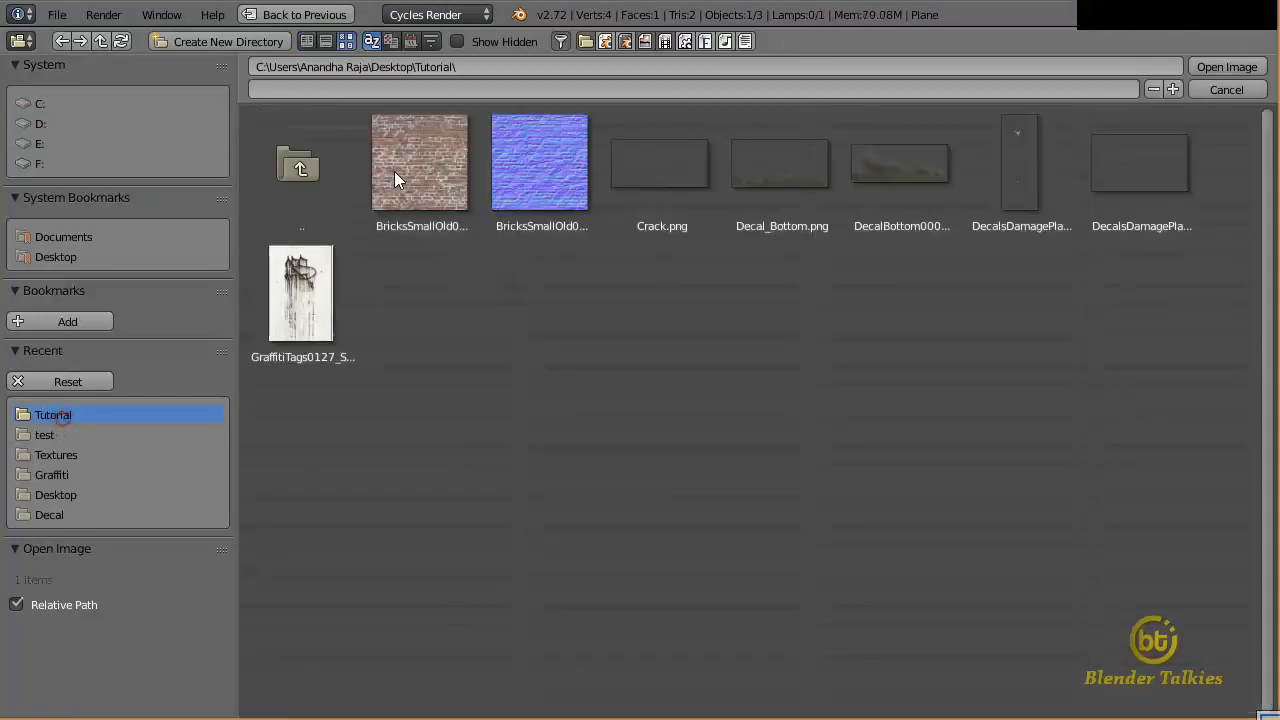
pyautogui.click(441, 226)
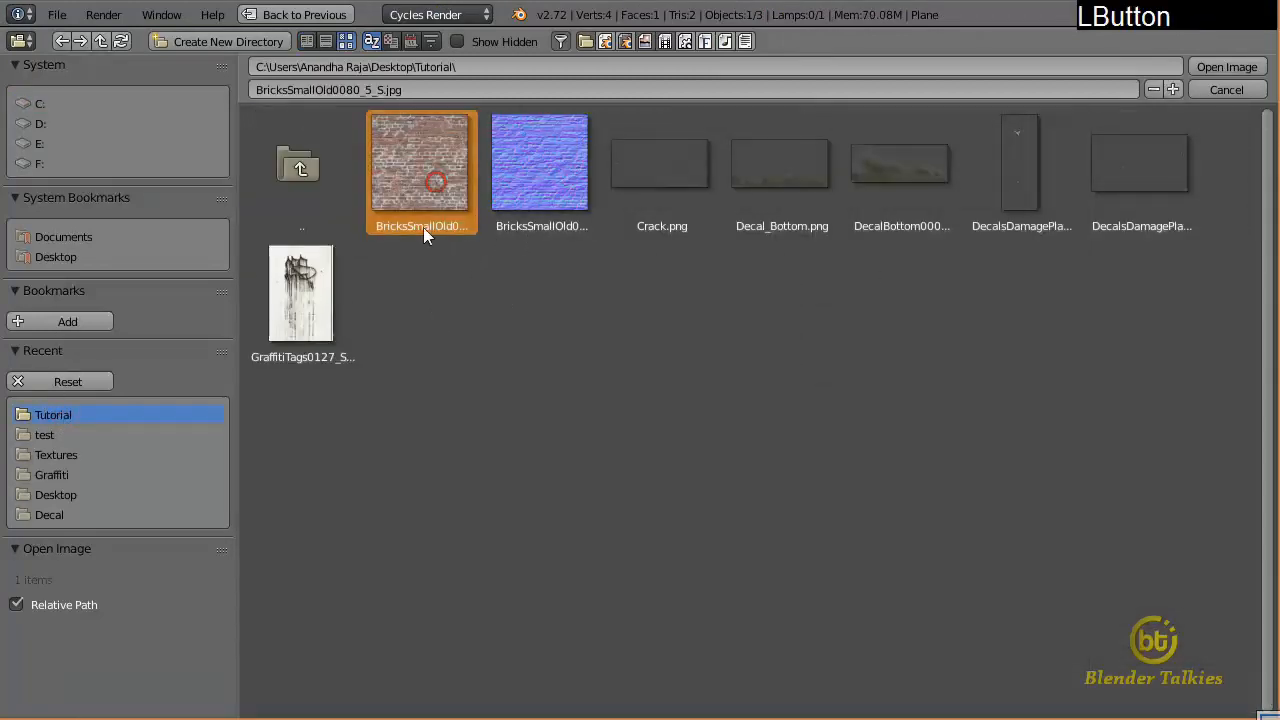
pyautogui.click(1226, 67)
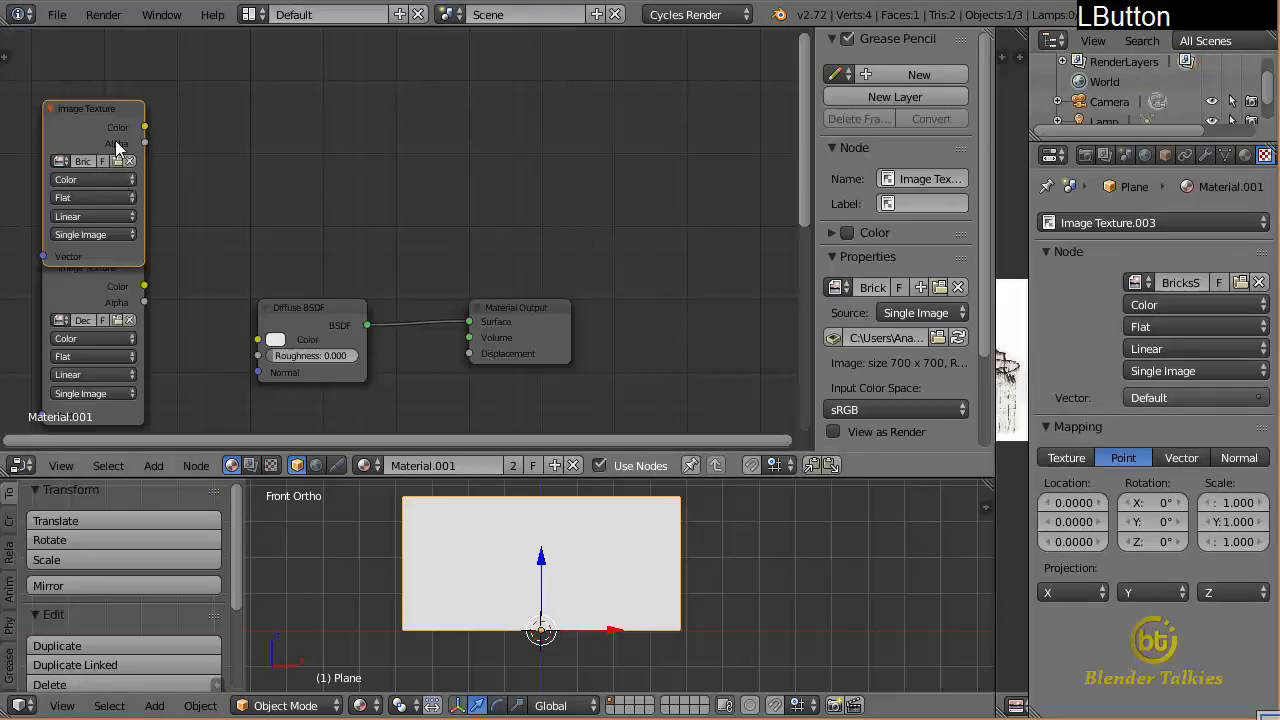
pyautogui.moveTo(147, 127); pyautogui.dragTo(257, 339)
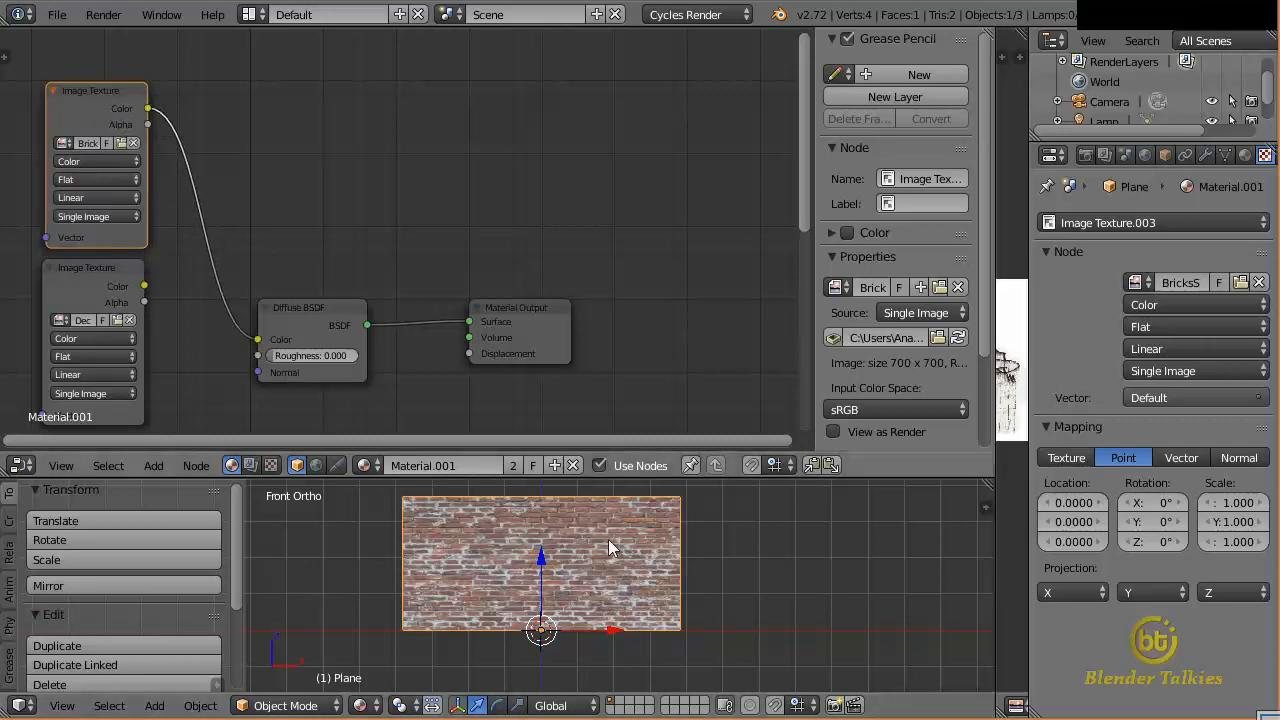
# Connect the Decal_Bottom texture node's Color output to the Diffuse BSDF's Color in place of the brick texture
pyautogui.moveTo(508, 446); pyautogui.dragTo(574, 349, button='middle')
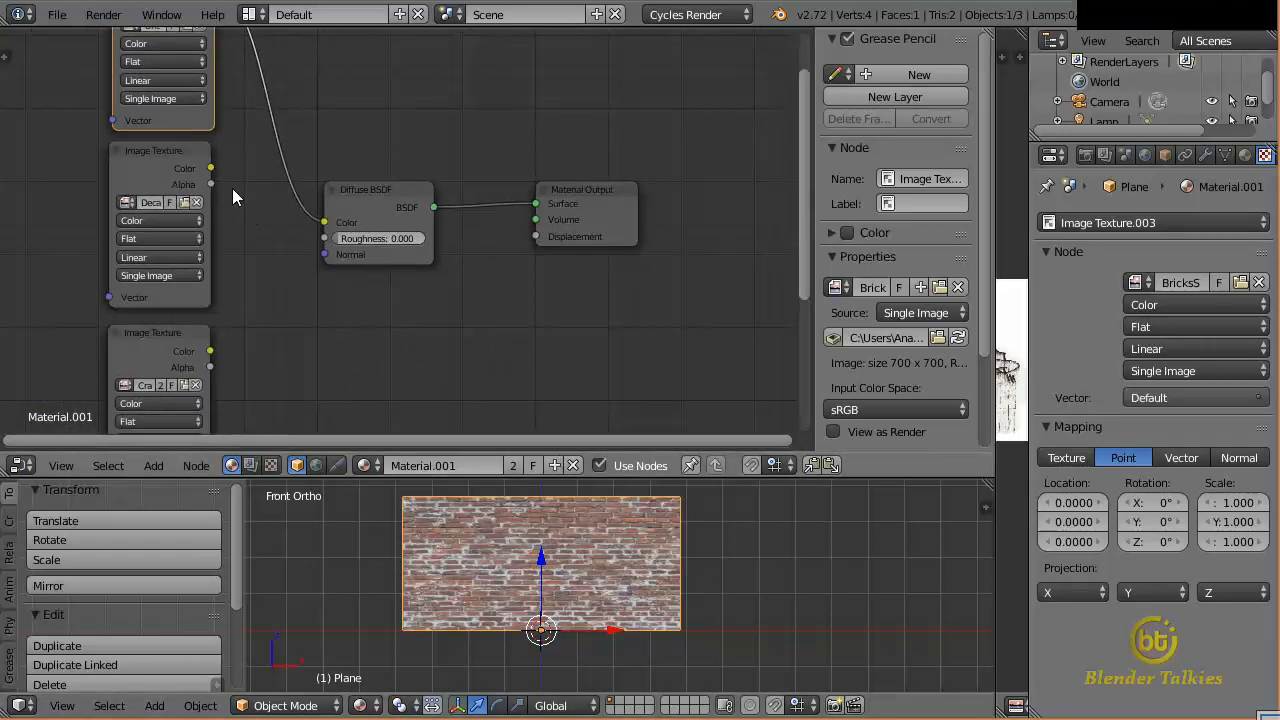
pyautogui.moveTo(210, 168); pyautogui.dragTo(326, 223)
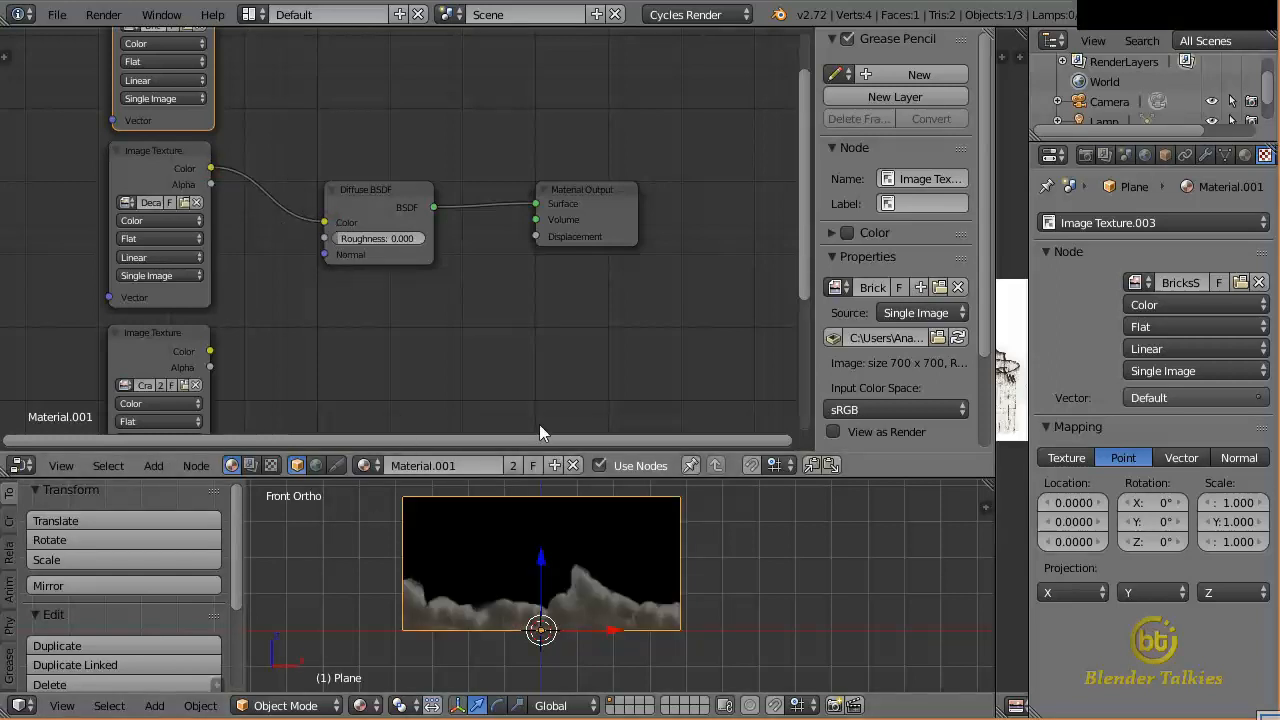
# Make room in front of the Diffuse BSDF and Material Output nodes and insert a MixRGB node on the Decal_Bottom texture's color link
pyautogui.keyDown('shift'); pyautogui.moveTo(537, 431); pyautogui.dragTo(476, 313, button='middle'); pyautogui.keyUp('shift')
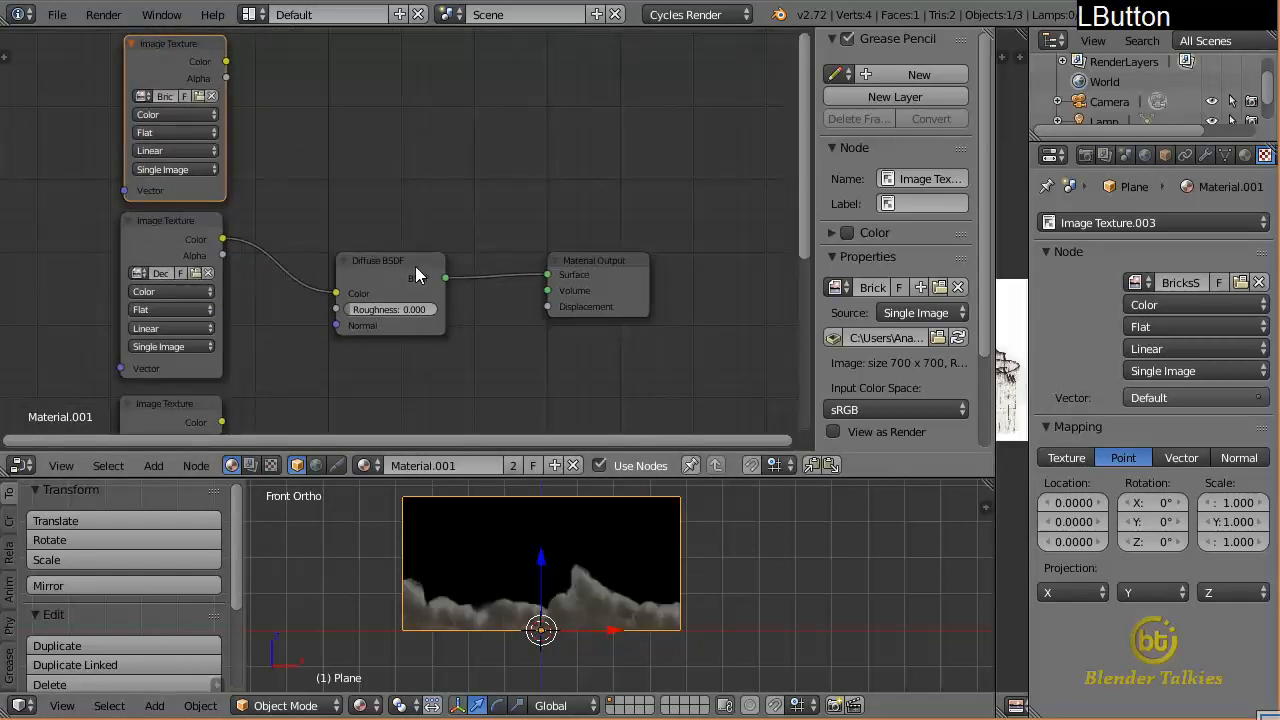
pyautogui.moveTo(583, 266); pyautogui.dragTo(775, 253)
pyautogui.moveTo(381, 263); pyautogui.dragTo(647, 207)
pyautogui.hotkey('shift', 'a')
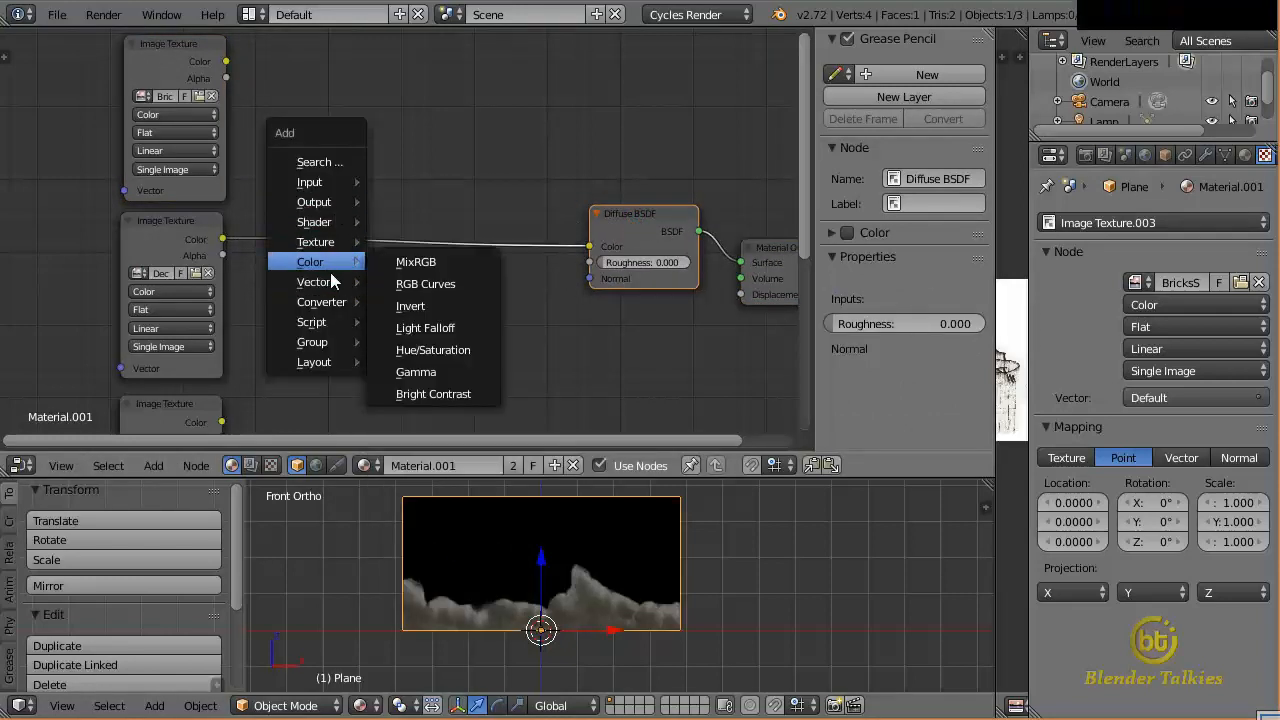
pyautogui.click(415, 262)
pyautogui.click(392, 176)
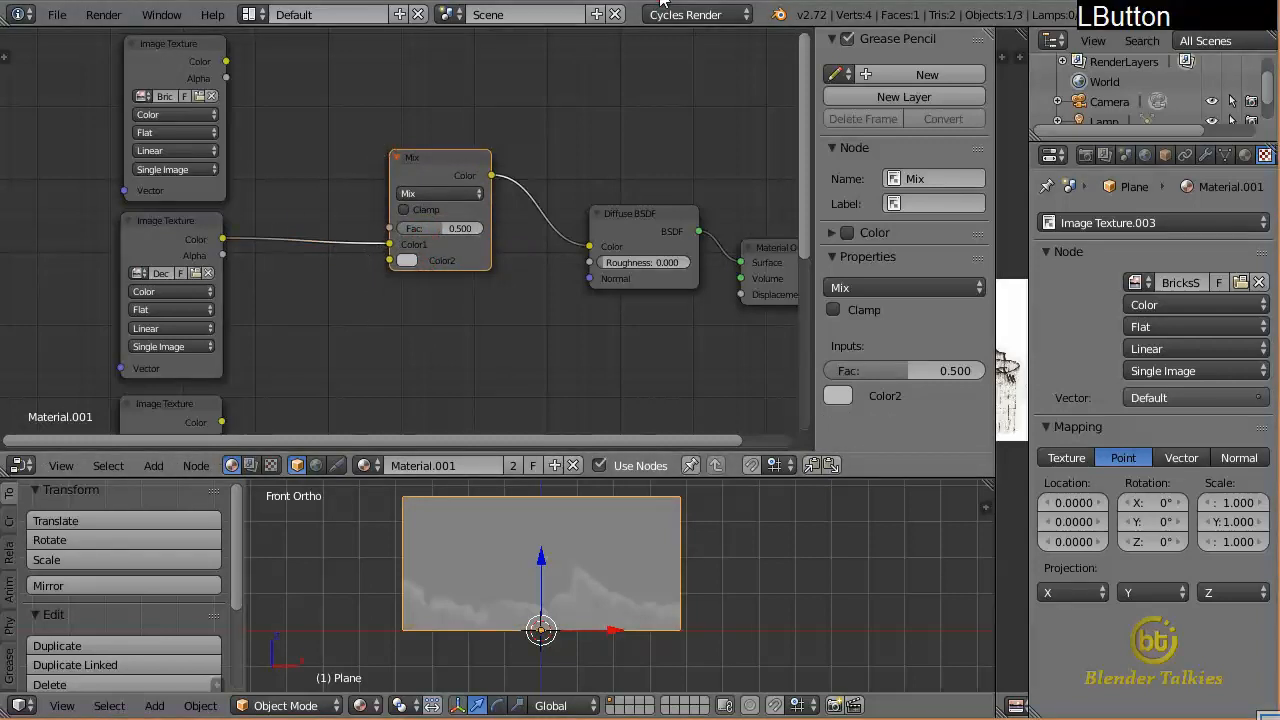
# Connect the brick texture's Color to the Mix node's Color1, and Decal_Bottom's Color to Color2 and Alpha to Fac
pyautogui.moveTo(389, 244)
pyautogui.mouseDown()
pyautogui.moveTo(329, 274)
pyautogui.moveTo(389, 263)
pyautogui.mouseUp()
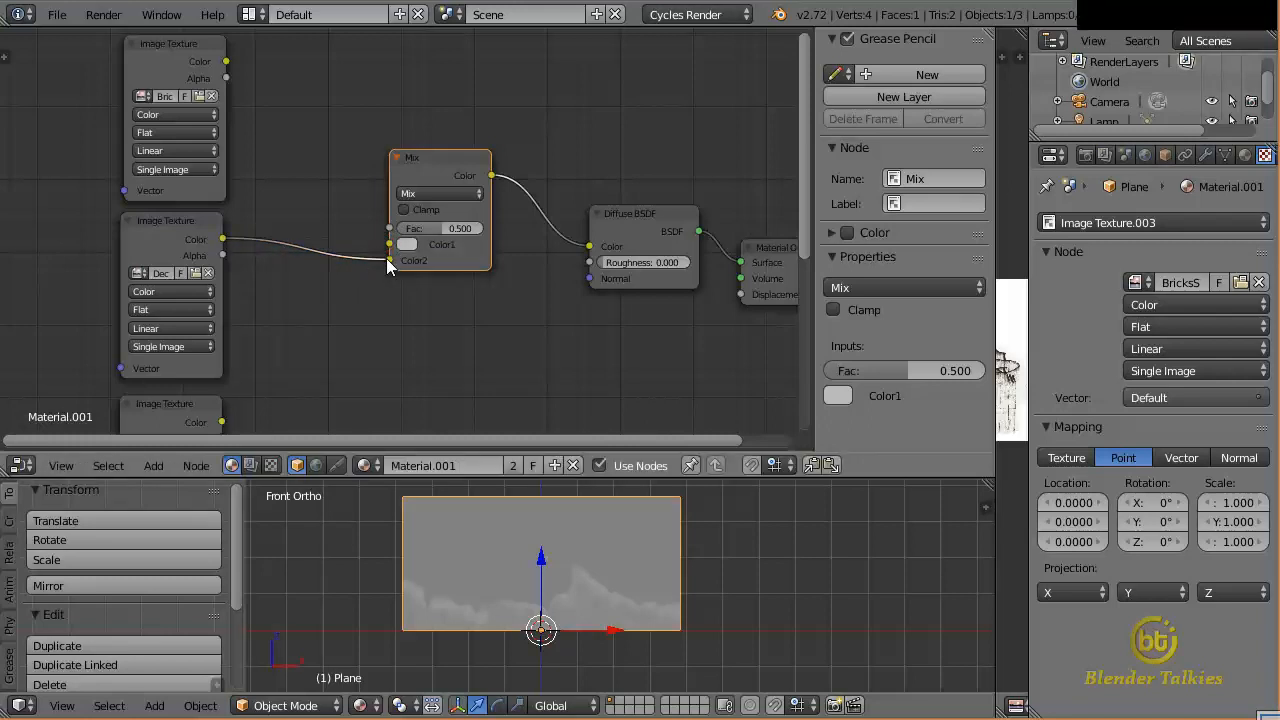
pyautogui.moveTo(226, 62); pyautogui.dragTo(390, 245)
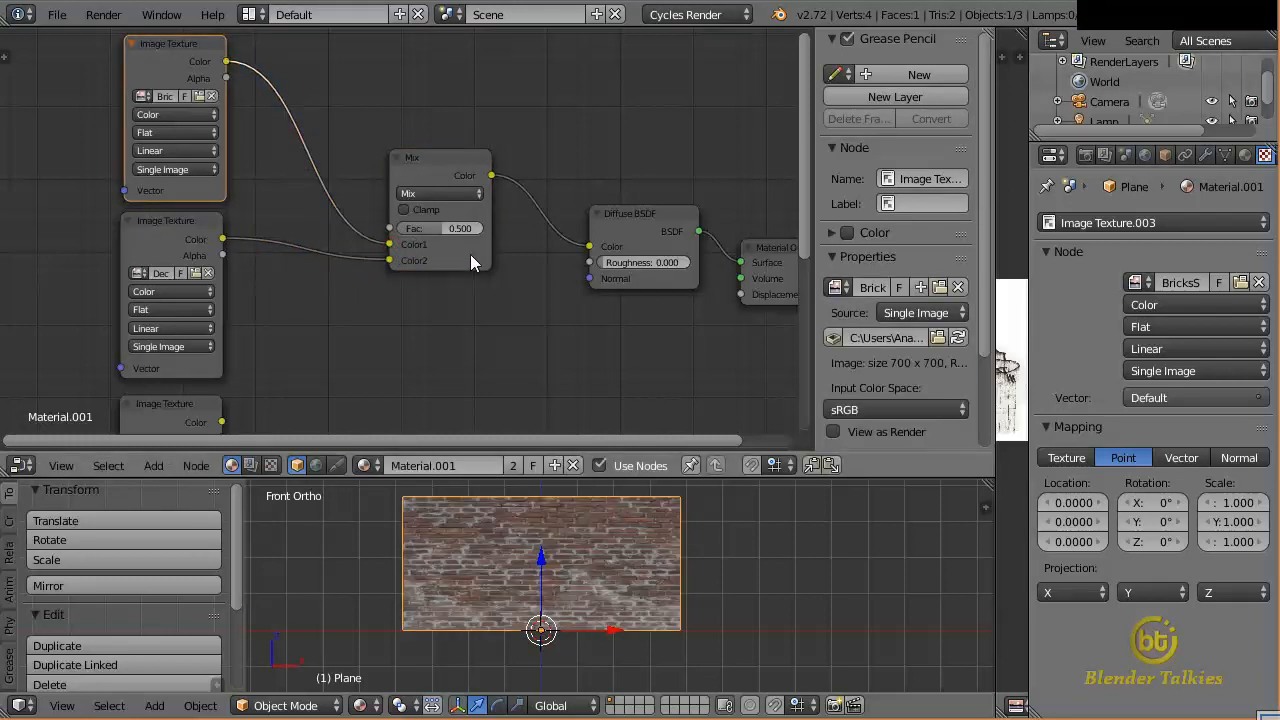
pyautogui.scroll(1, 424, 240)
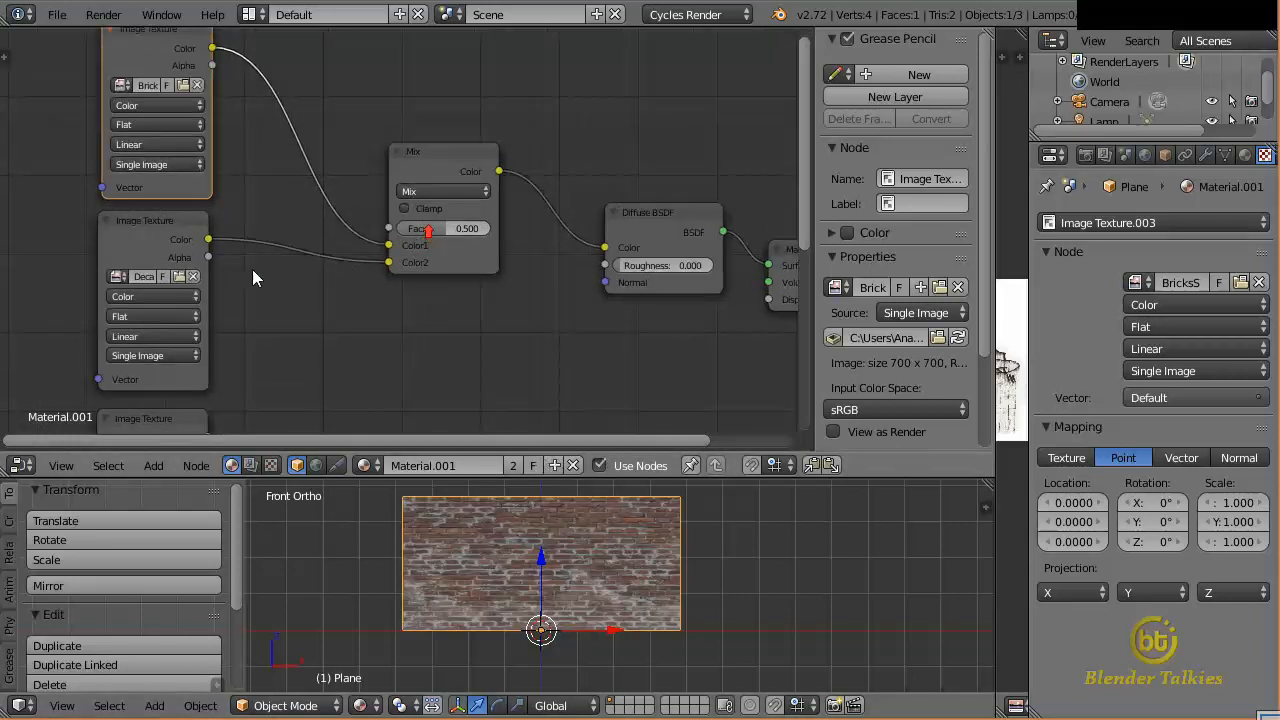
pyautogui.moveTo(209, 257); pyautogui.dragTo(380, 229)
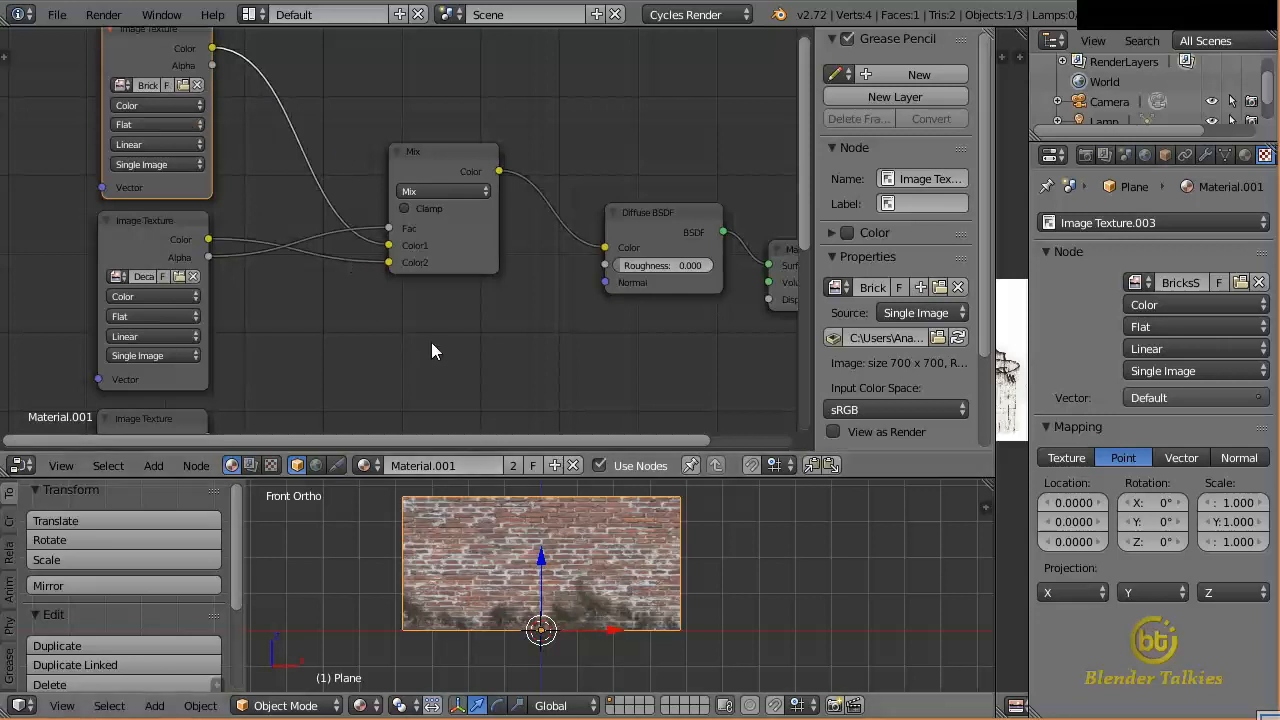
pyautogui.scroll(3, 540, 560)
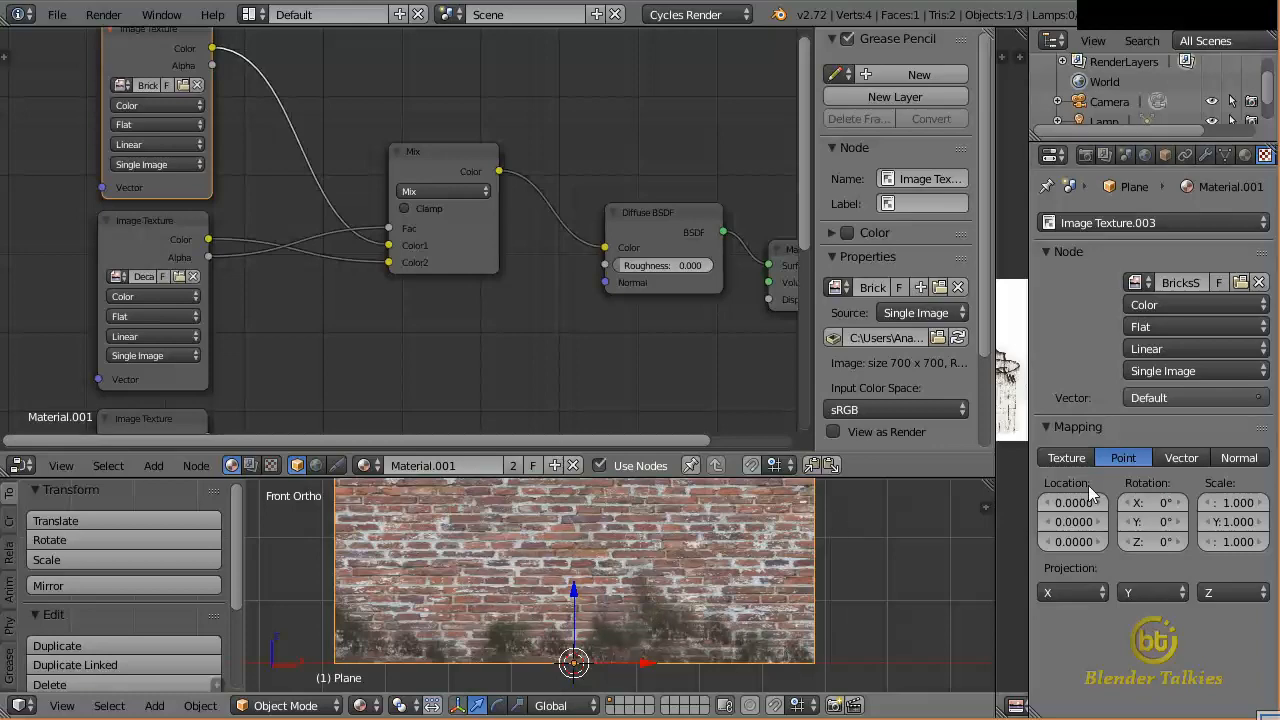
pyautogui.moveTo(1000, 520); pyautogui.dragTo(676, 514)
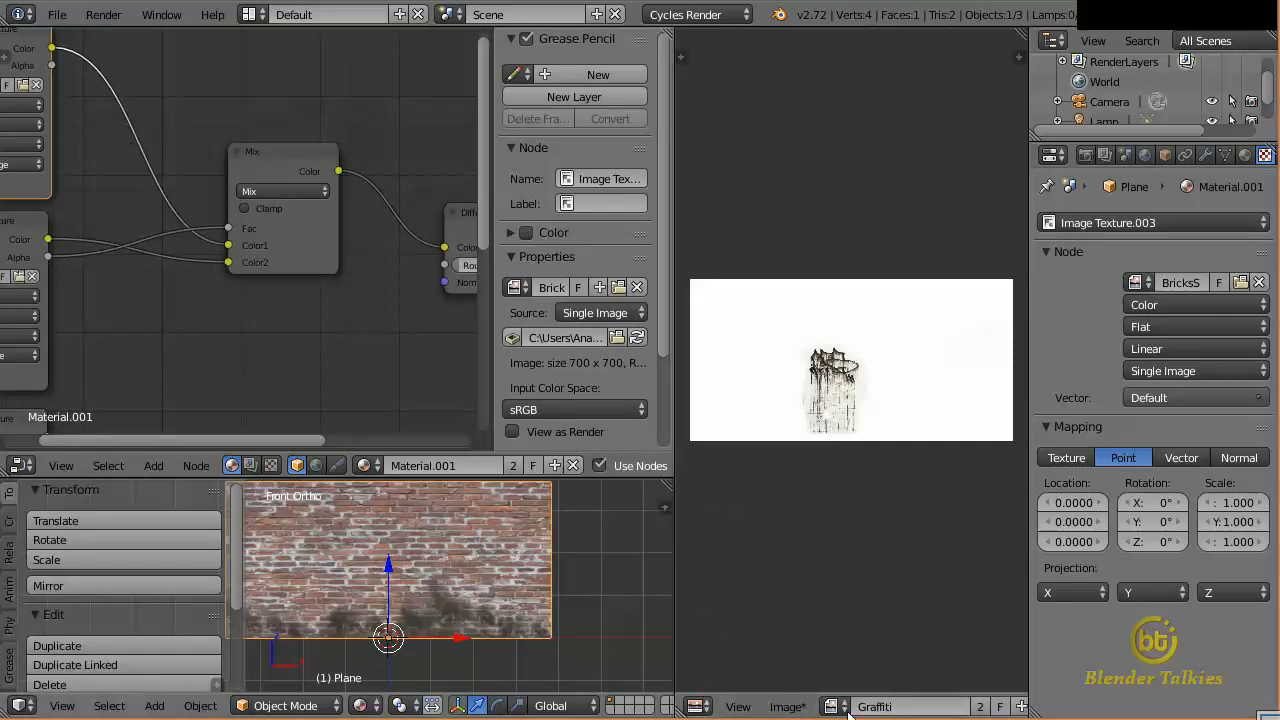
pyautogui.press('Tab')
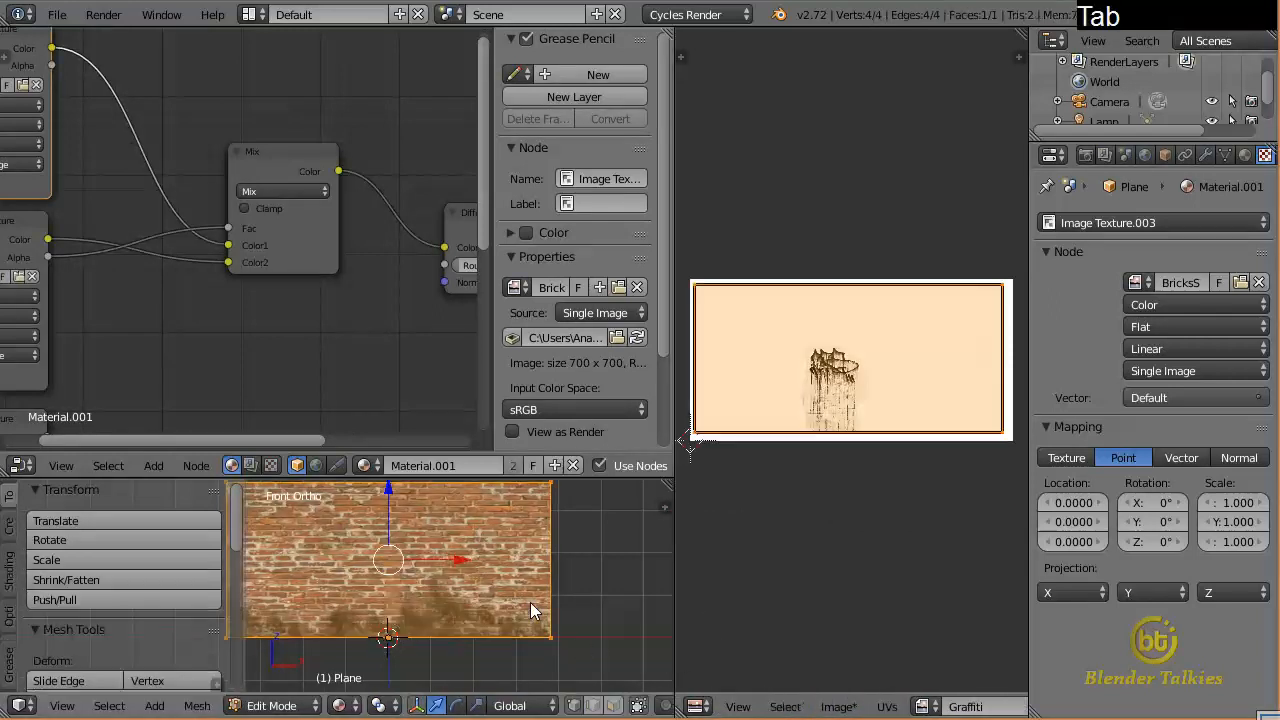
pyautogui.press('s')
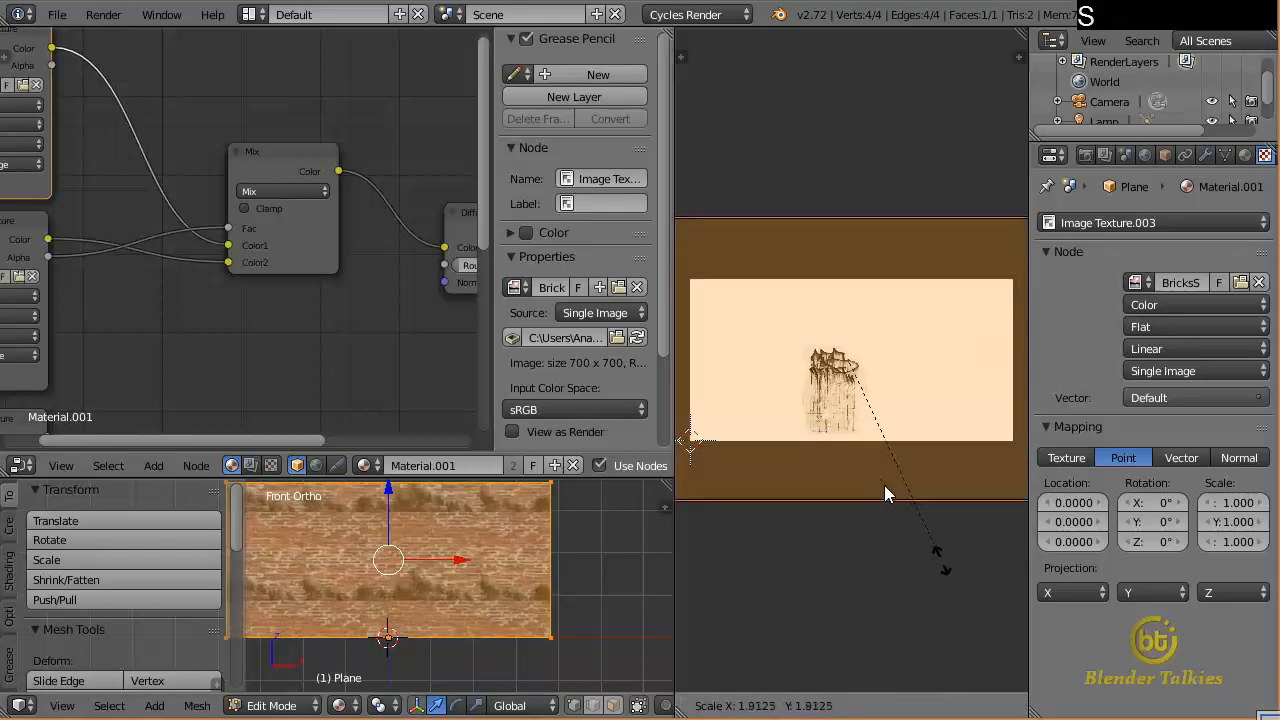
pyautogui.press('Escape')
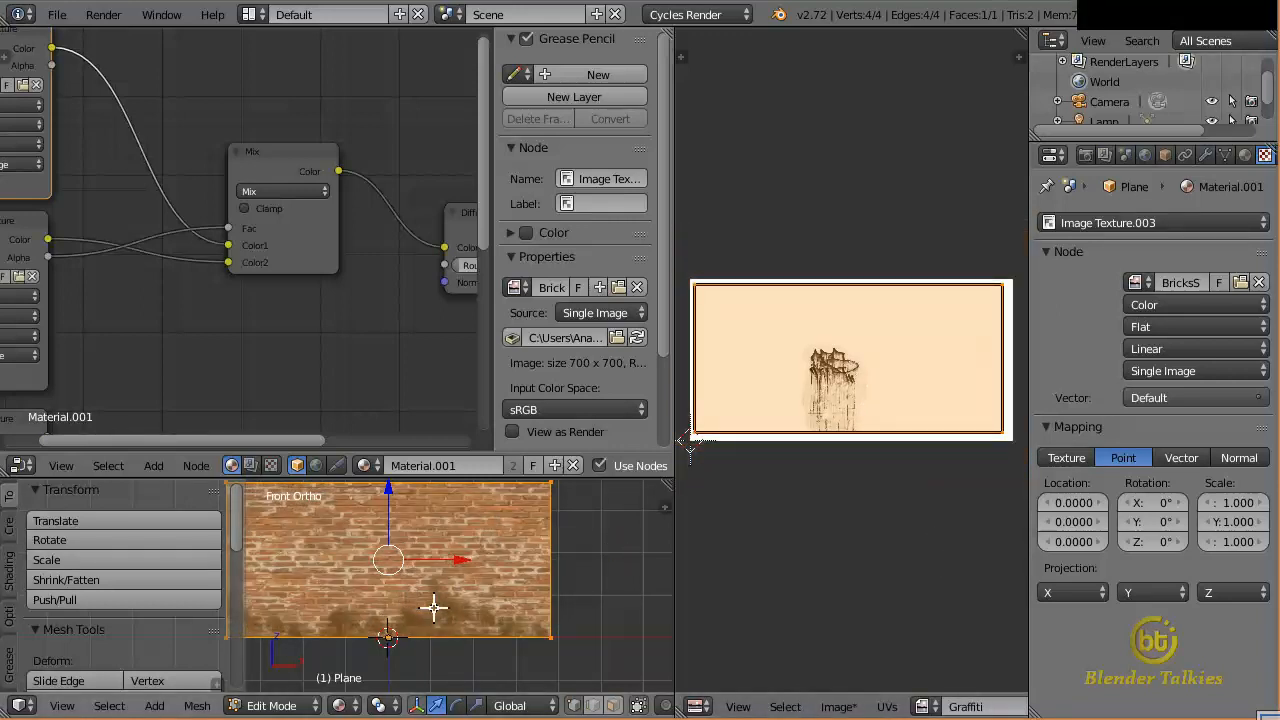
pyautogui.press('Tab')
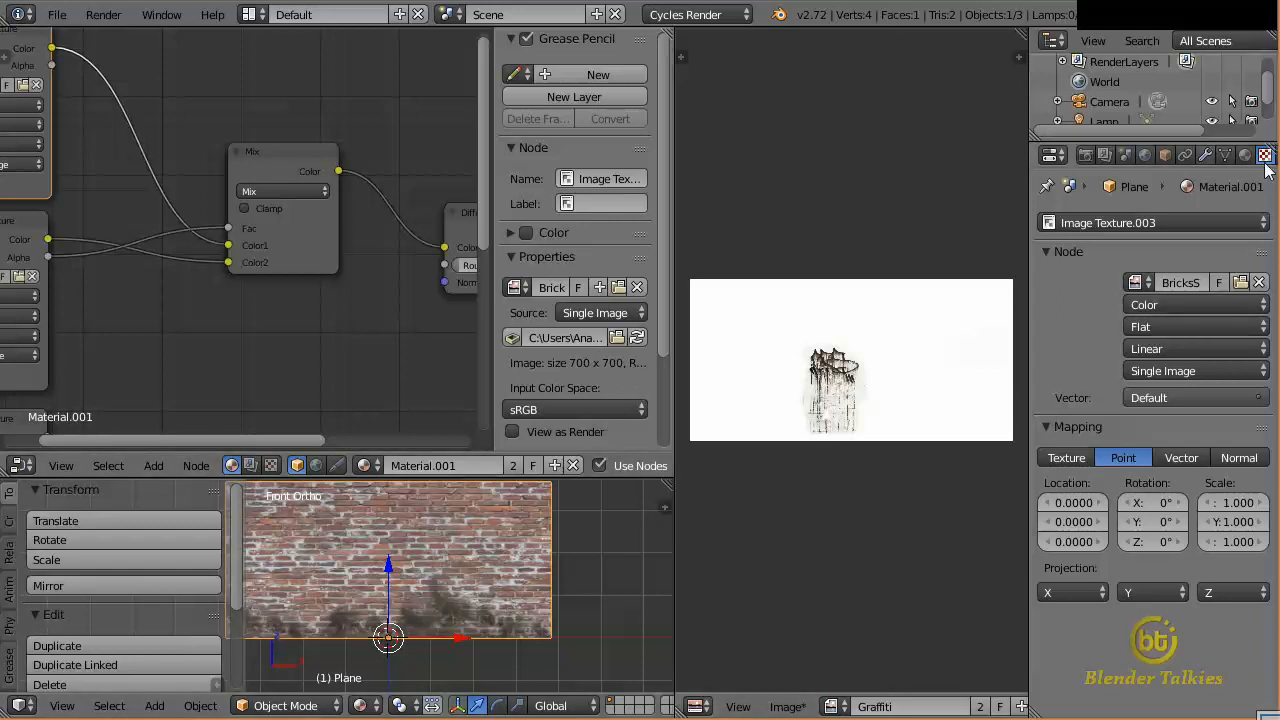
# Rename the plane's existing UV map as Texture paint in the mesh data properties
pyautogui.click(1222, 156)
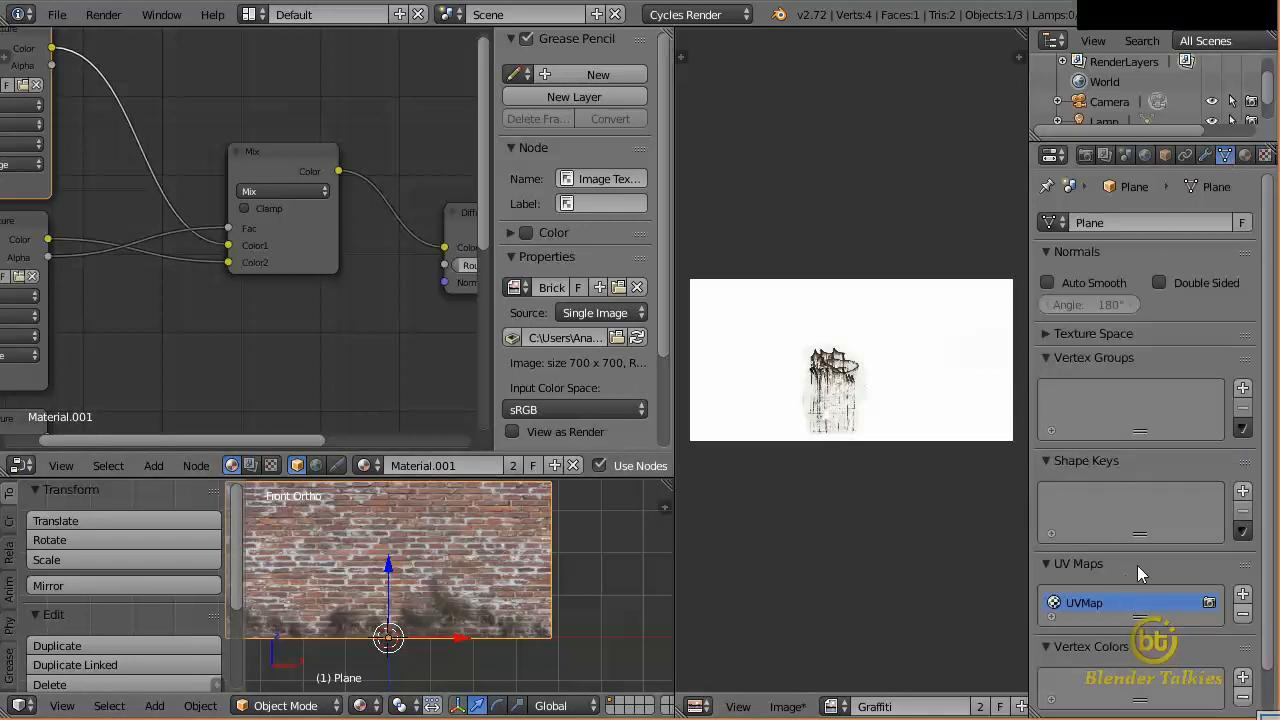
pyautogui.moveTo(1140, 617); pyautogui.dragTo(1136, 567)
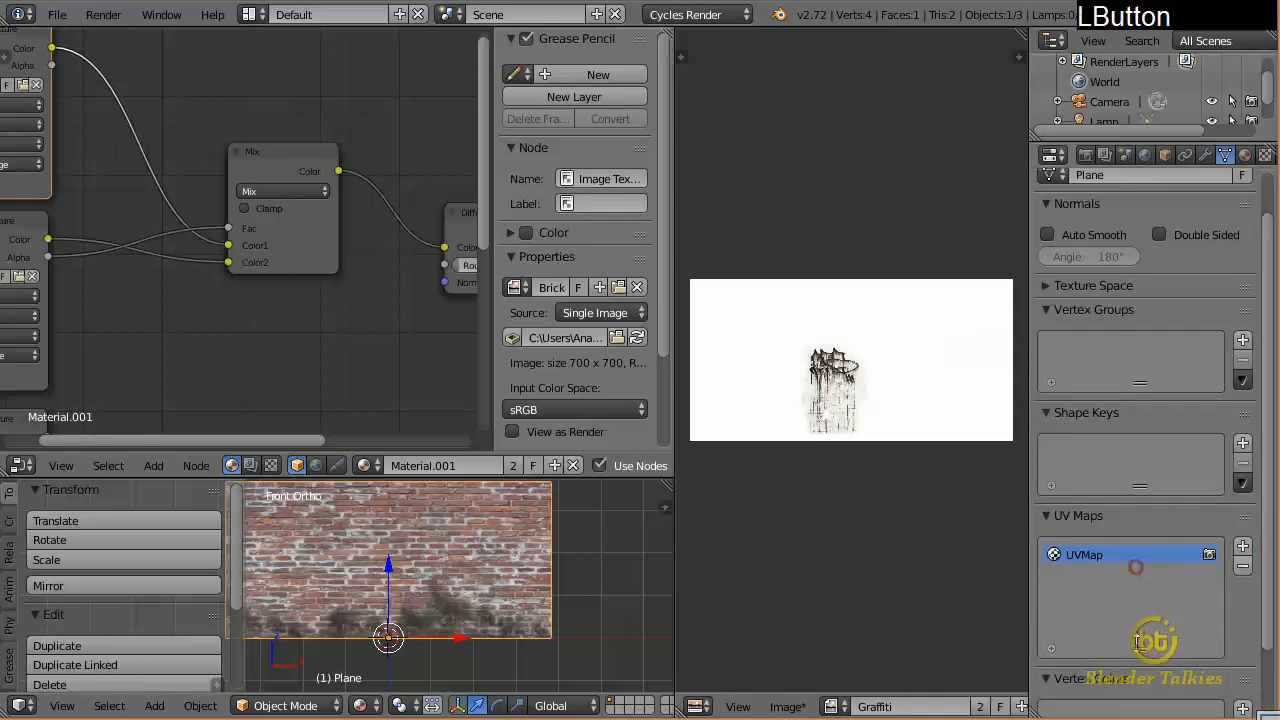
pyautogui.doubleClick(1083, 554)
pyautogui.write('Tec')
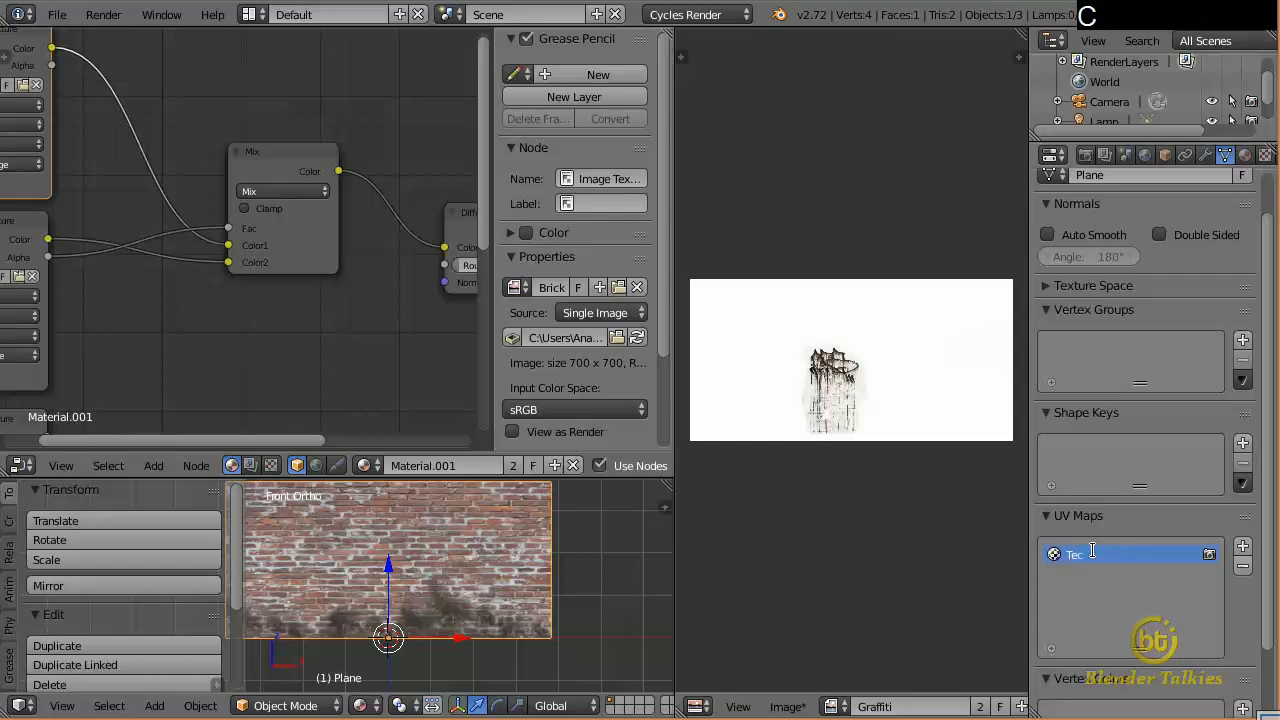
pyautogui.press('BackSpace')
pyautogui.write('xture paint')
pyautogui.press('Return')
# Add a second UV map named Wall, keep Texture paint active for rendering, and select Wall for editing
pyautogui.click(1242, 545)
pyautogui.doubleClick(1100, 577)
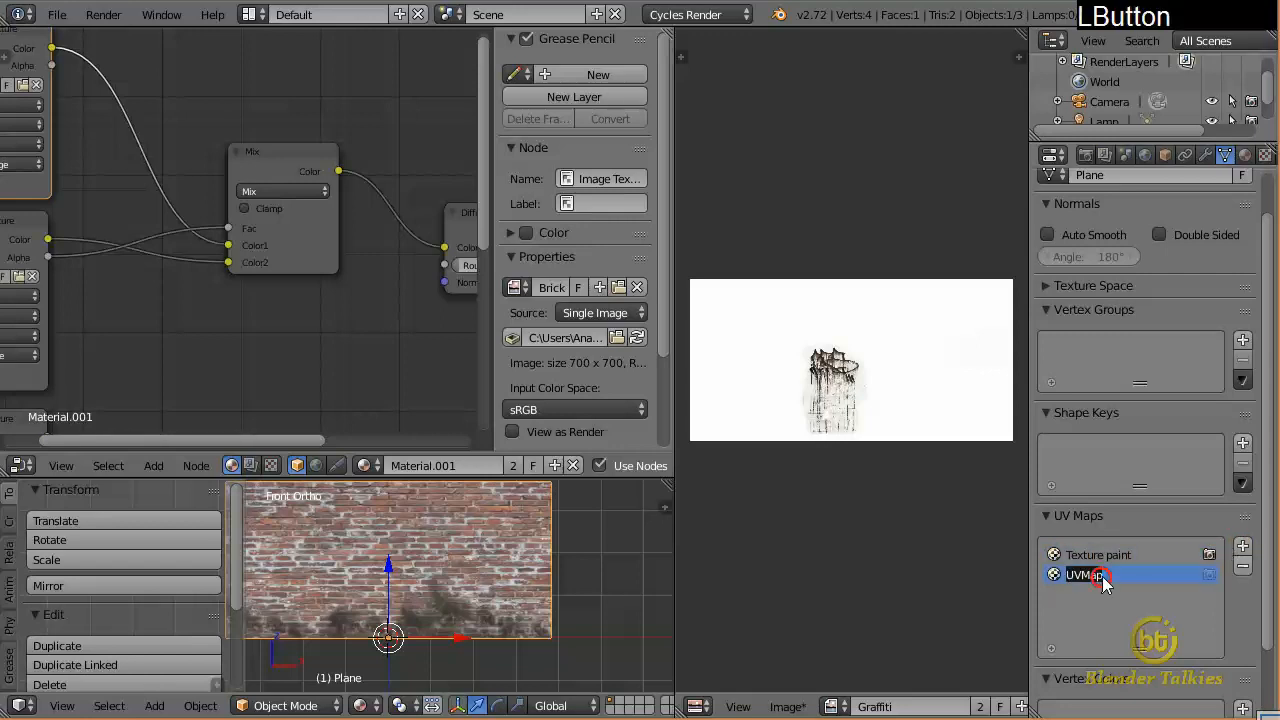
pyautogui.write('Wall')
pyautogui.press('Return')
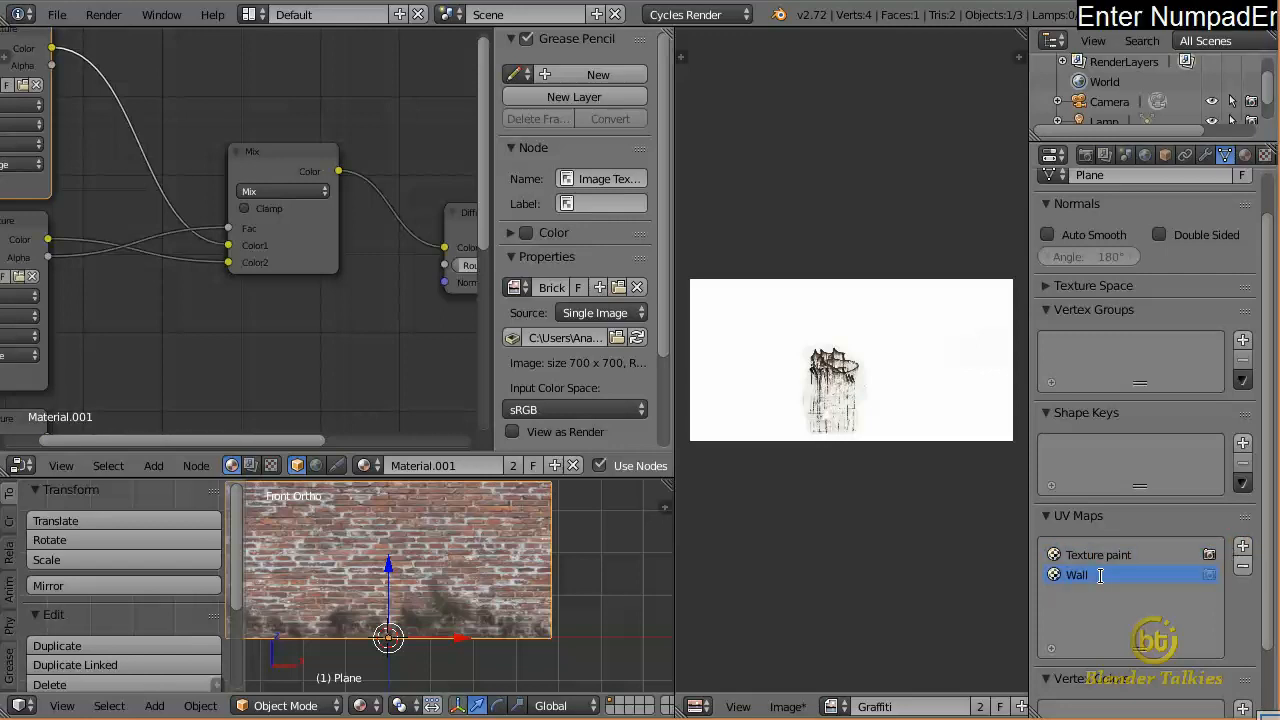
pyautogui.click(1208, 555)
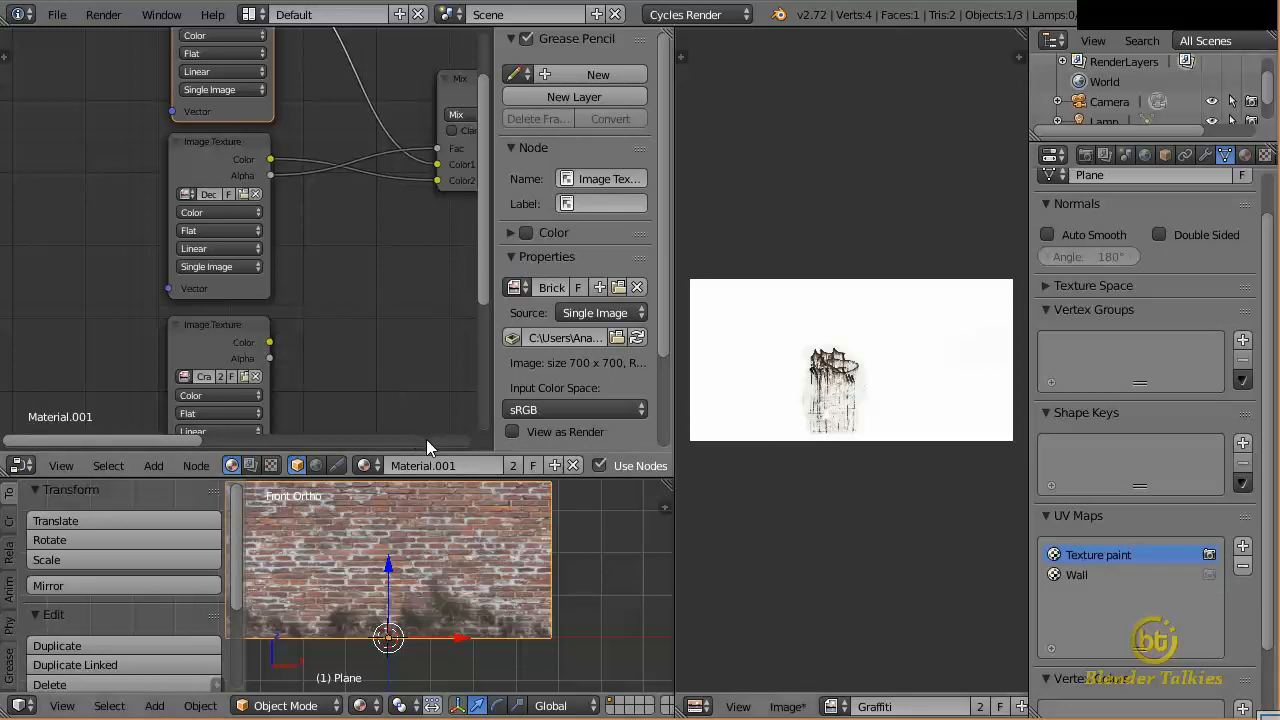
pyautogui.click(1082, 571)
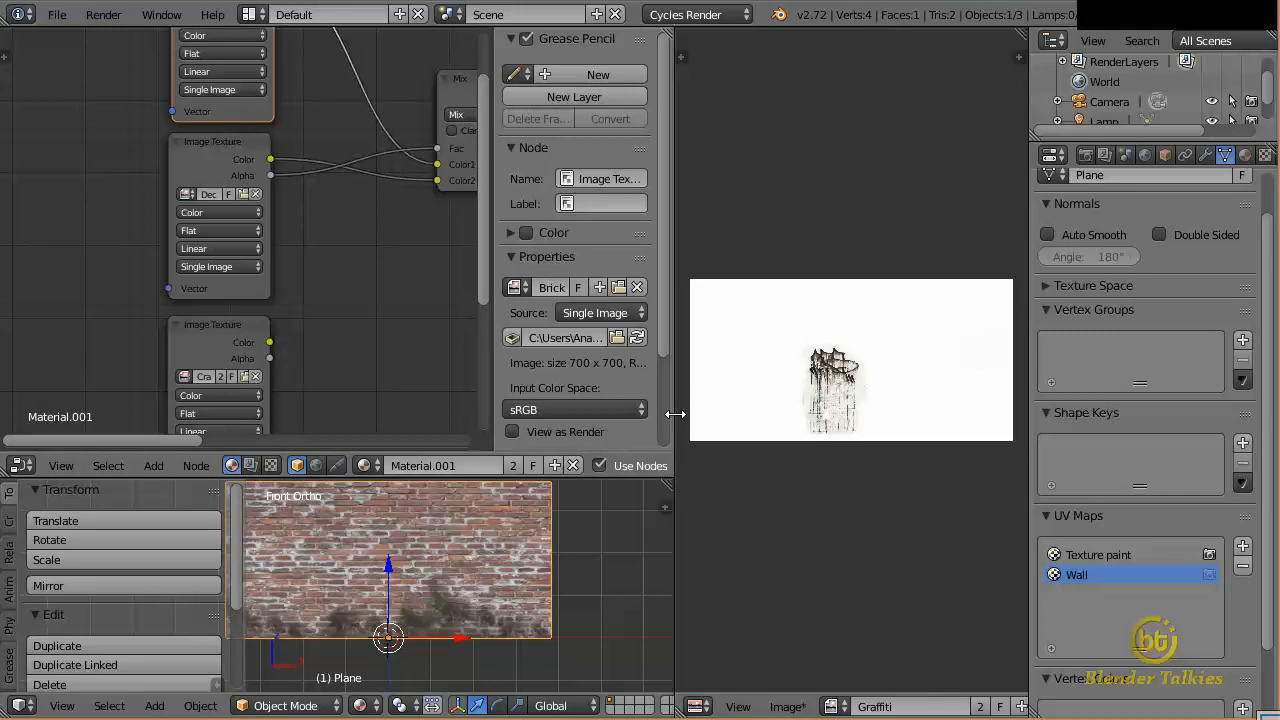
pyautogui.moveTo(675, 413); pyautogui.dragTo(970, 400)
pyautogui.scroll(-5, 706, 281)
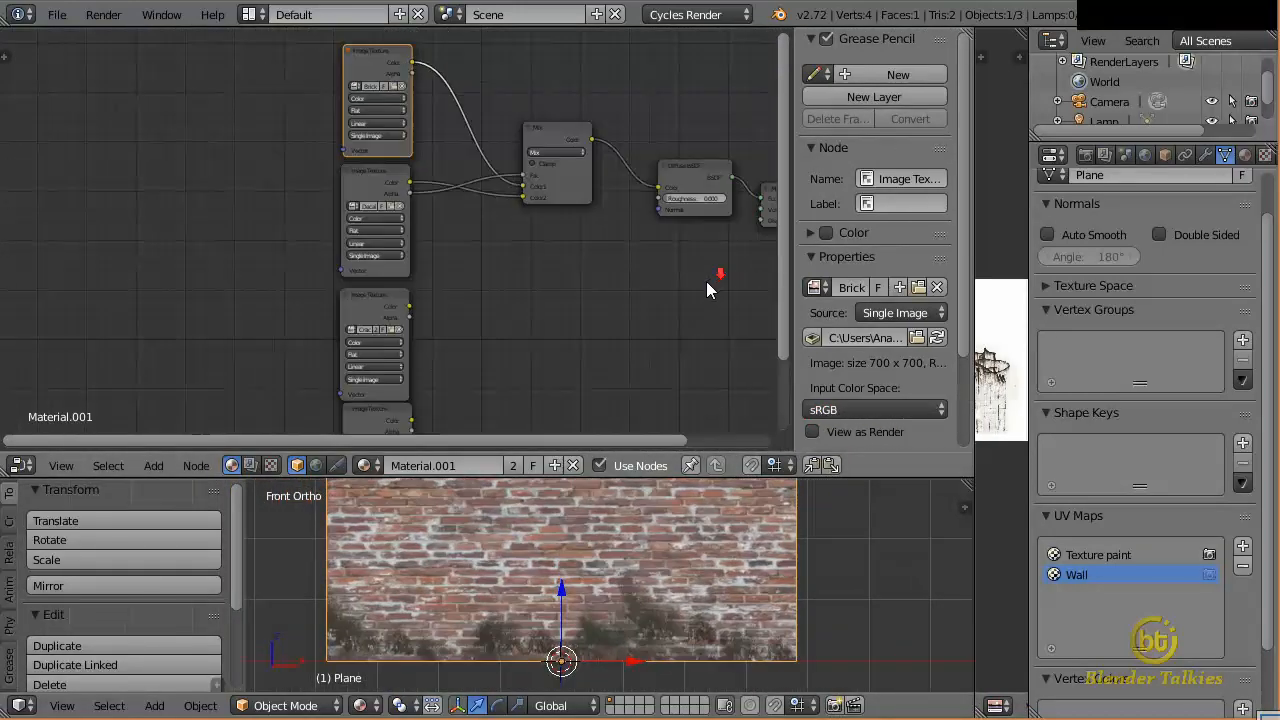
pyautogui.keyDown('shift'); pyautogui.moveTo(572, 255); pyautogui.dragTo(384, 276, button='middle'); pyautogui.keyUp('shift')
pyautogui.scroll(5, 482, 250)
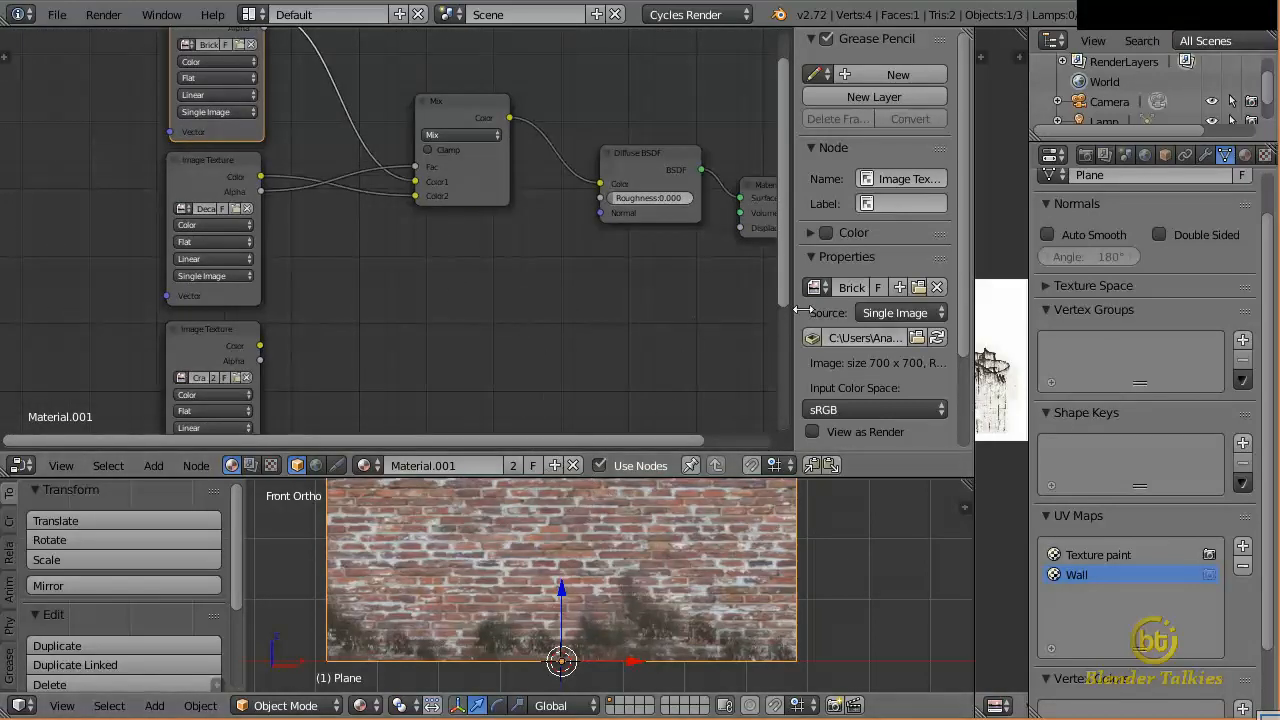
# Save the painted Graffiti image as Graffiti.png in the Tutorial folder
pyautogui.moveTo(990, 362); pyautogui.dragTo(575, 362)
pyautogui.click(687, 706)
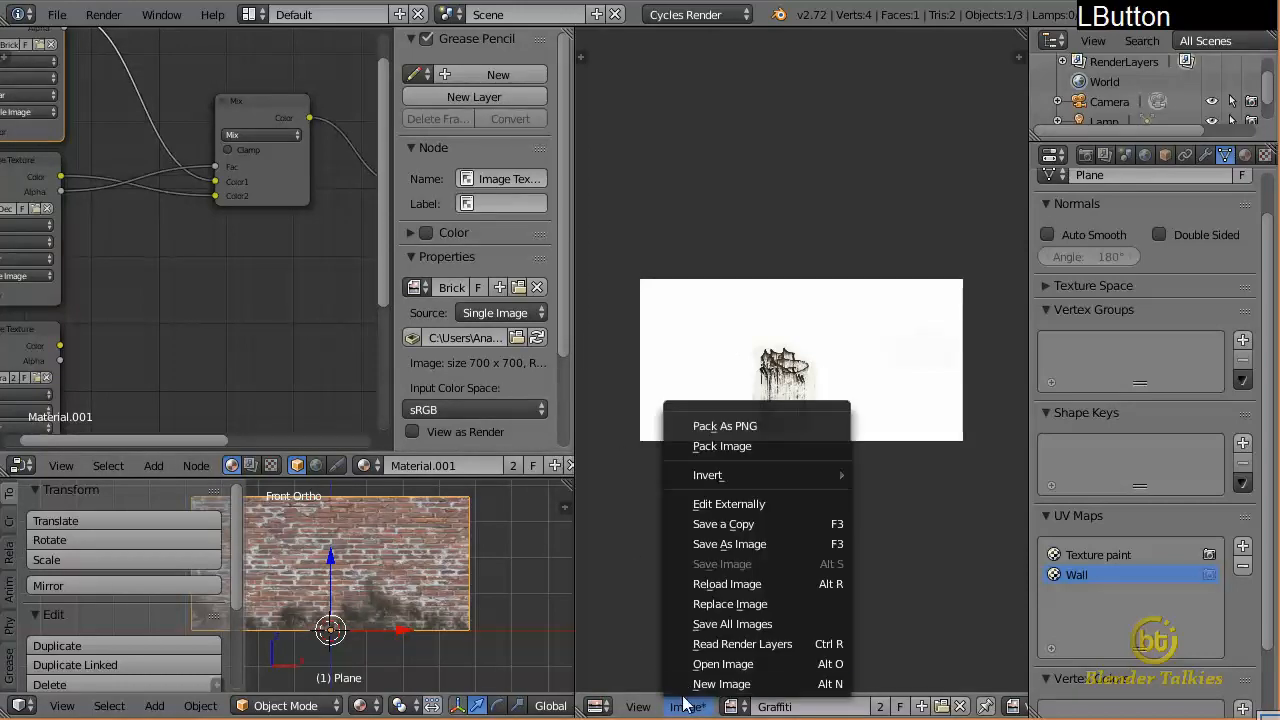
pyautogui.click(760, 550)
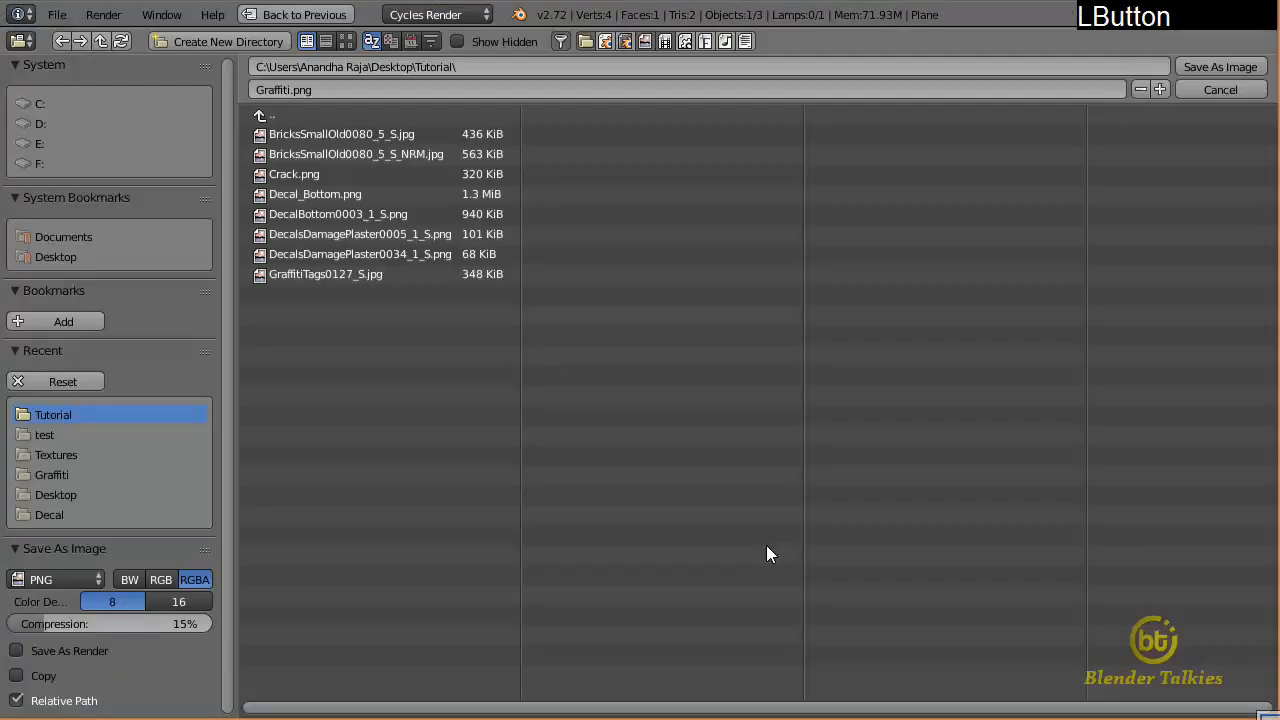
pyautogui.click(1224, 67)
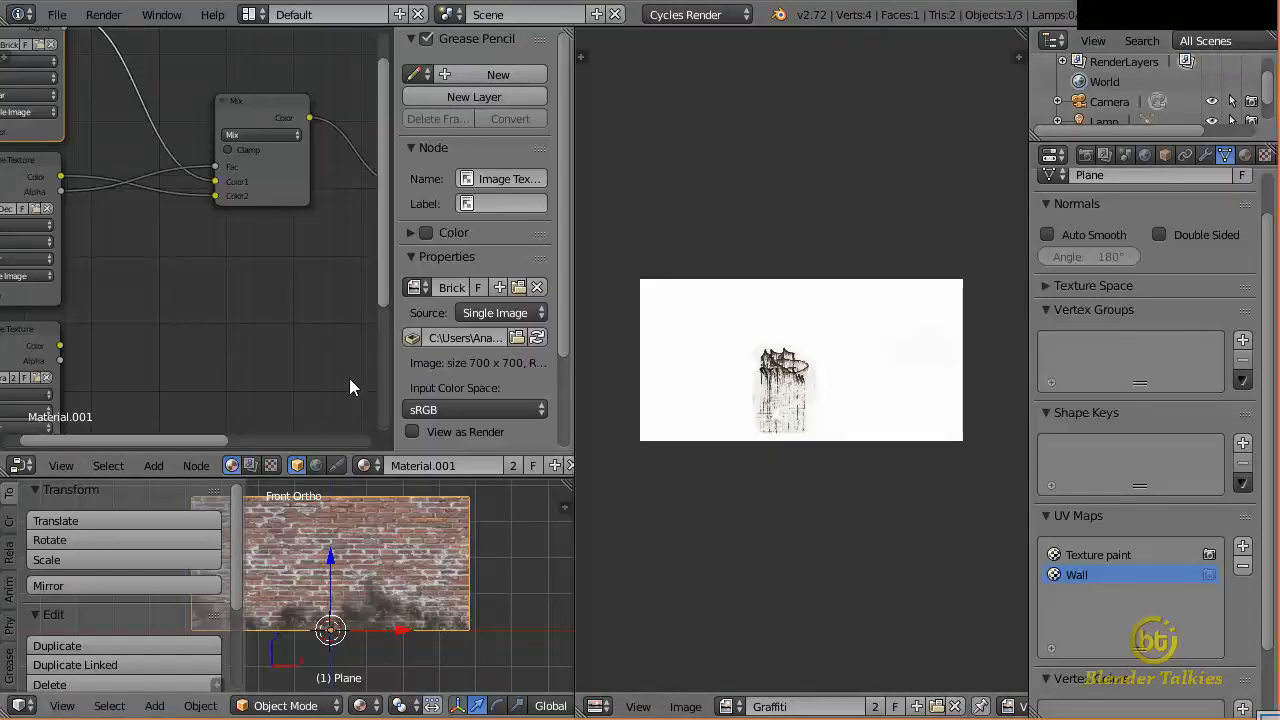
# Enter Edit Mode, project the plane's UVs from view on the Wall map, and scale them up beyond the image bounds
pyautogui.press('Tab')
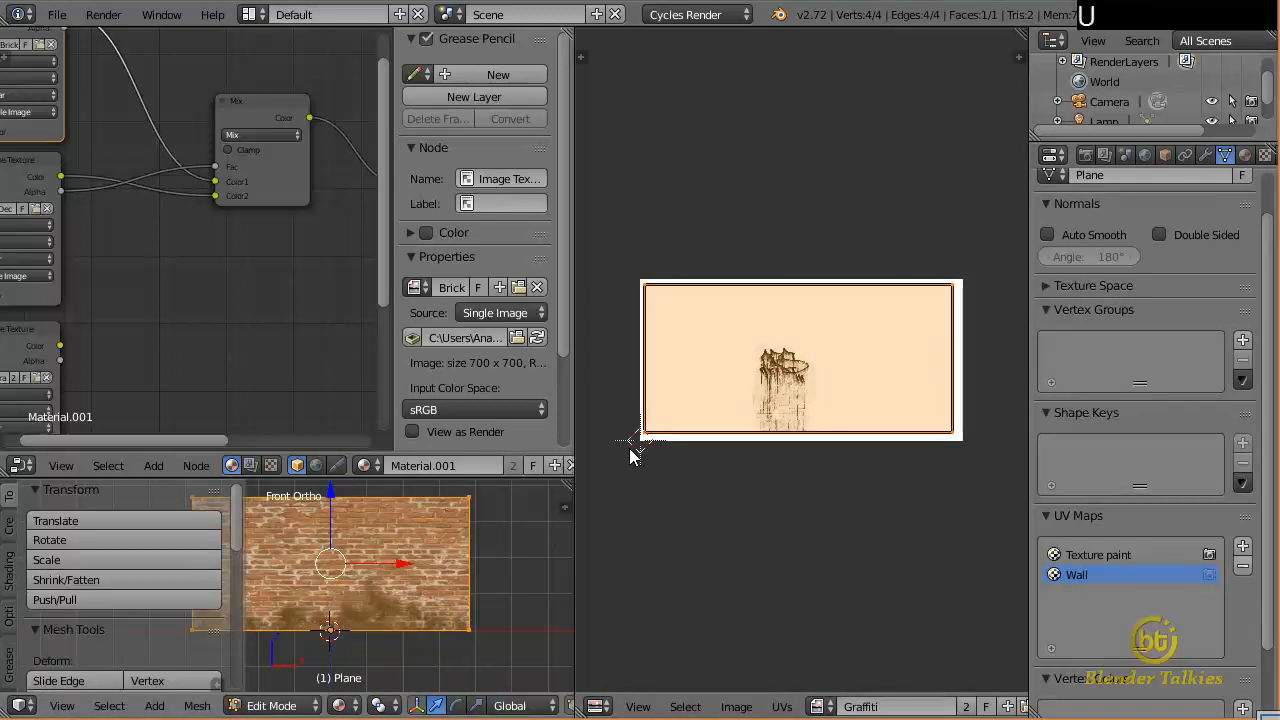
pyautogui.press('u')
pyautogui.click(424, 517)
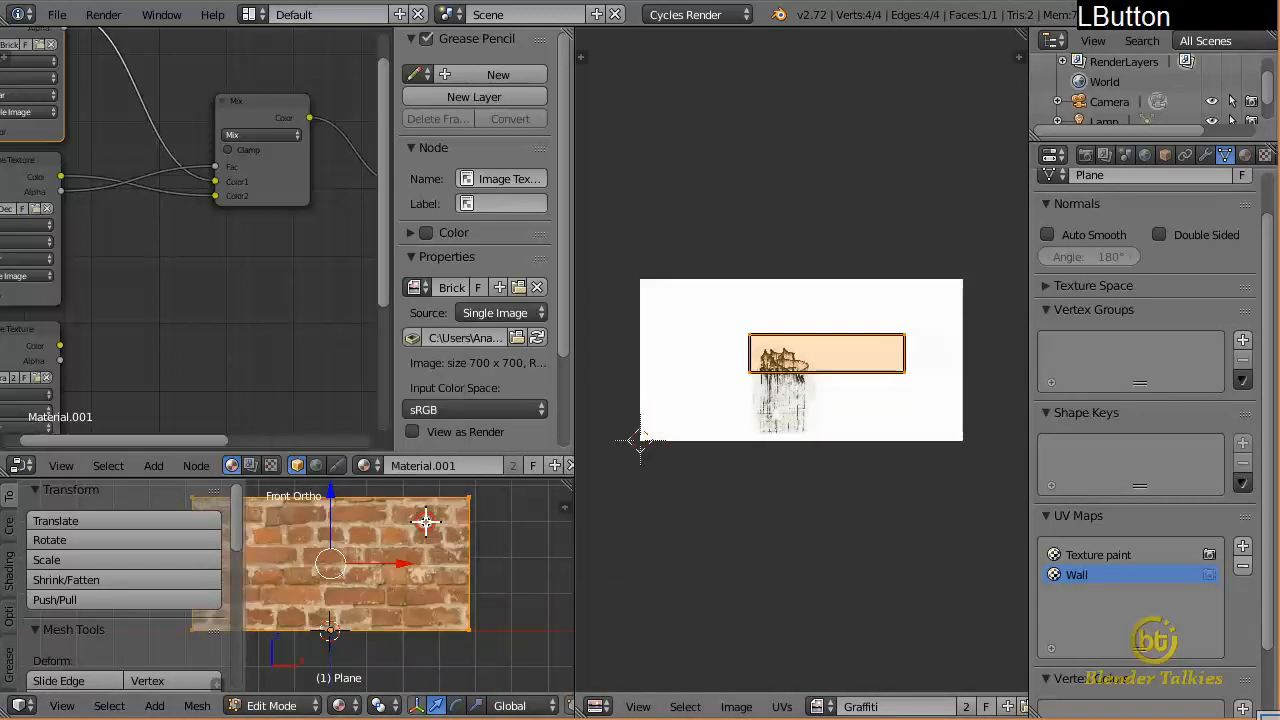
pyautogui.scroll(-2, 845, 415)
pyautogui.press('s')
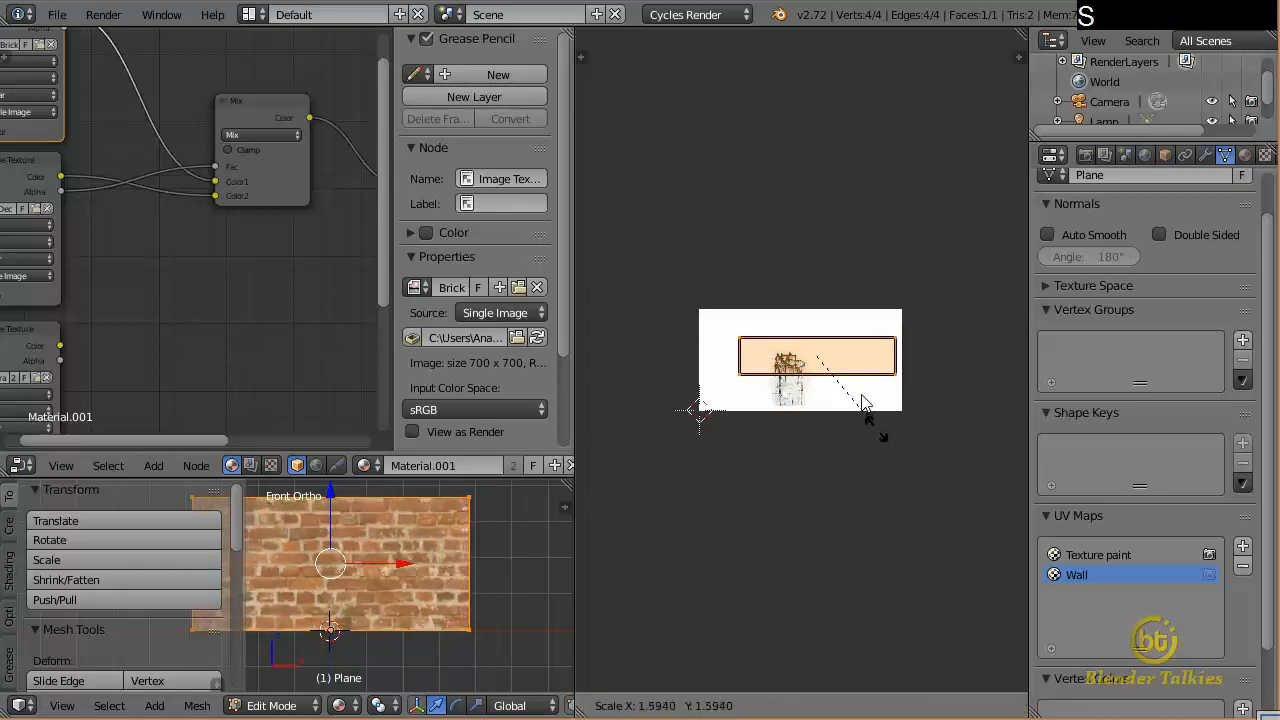
pyautogui.click(988, 611)
pyautogui.scroll(-5, 991, 617)
pyautogui.scroll(4, 945, 521)
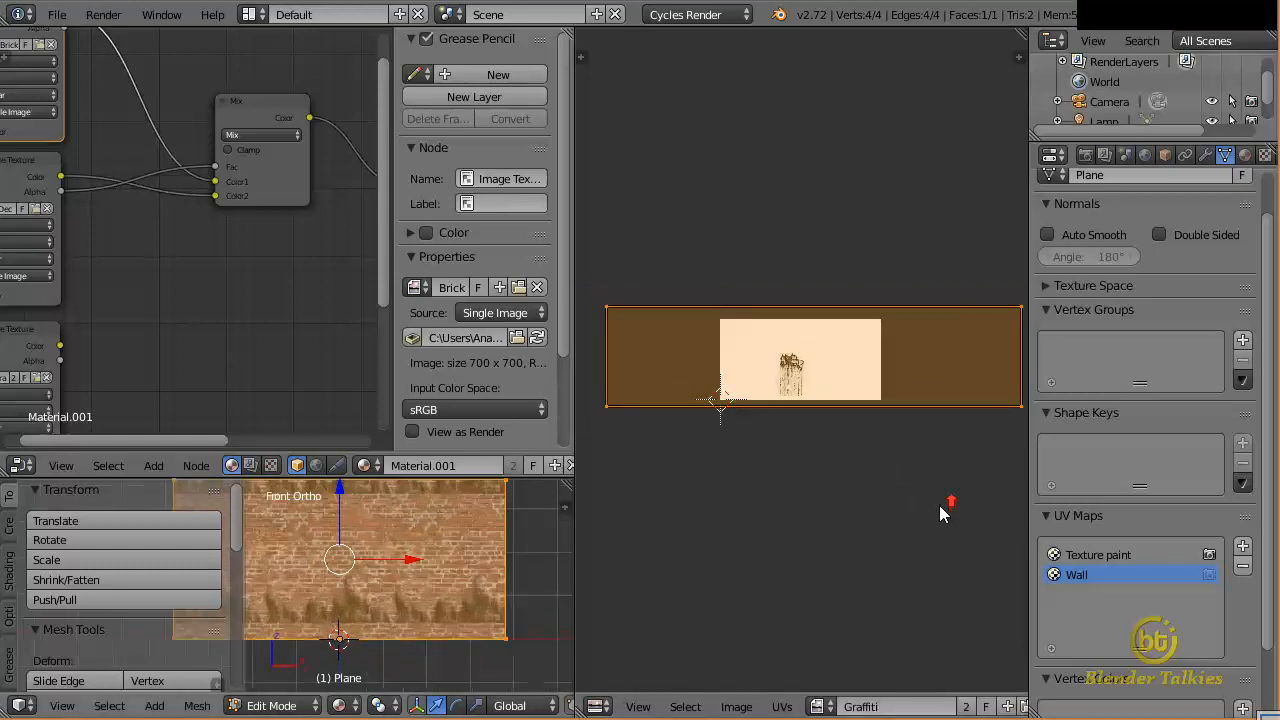
pyautogui.keyDown('shift'); pyautogui.moveTo(445, 565); pyautogui.dragTo(513, 568, button='middle'); pyautogui.keyUp('shift')
pyautogui.scroll(6, 513, 568)
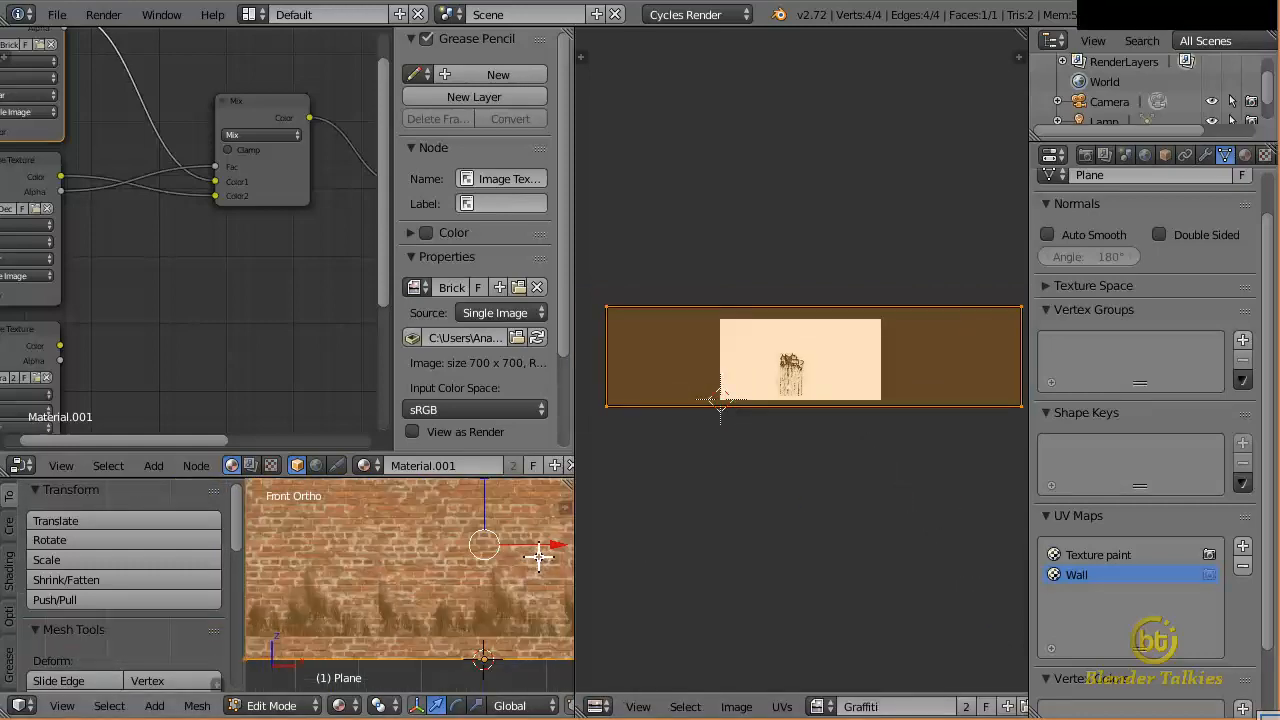
pyautogui.scroll(-2, 853, 449)
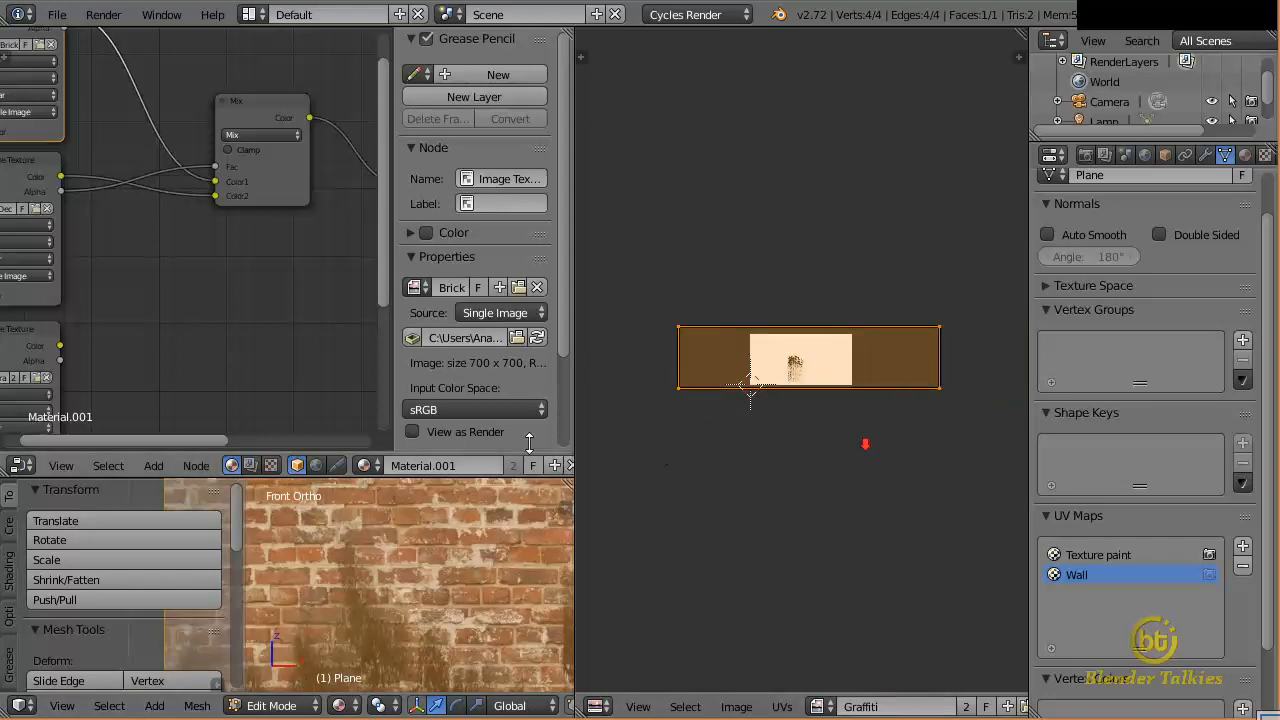
# Unwrap the plane on the Wall UV map and scale its UVs up about 3 times so the bricks tile smaller
pyautogui.press('u')
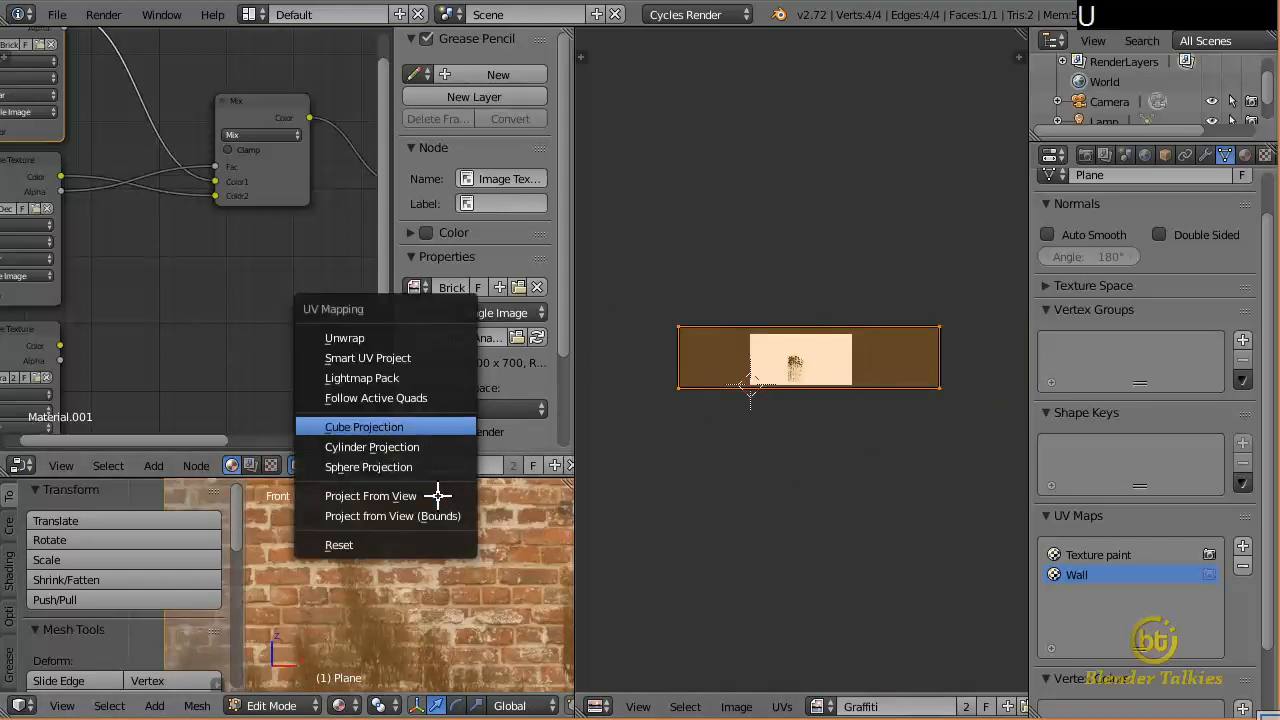
pyautogui.click(421, 340)
pyautogui.scroll(5, 785, 412)
pyautogui.scroll(-2, 785, 412)
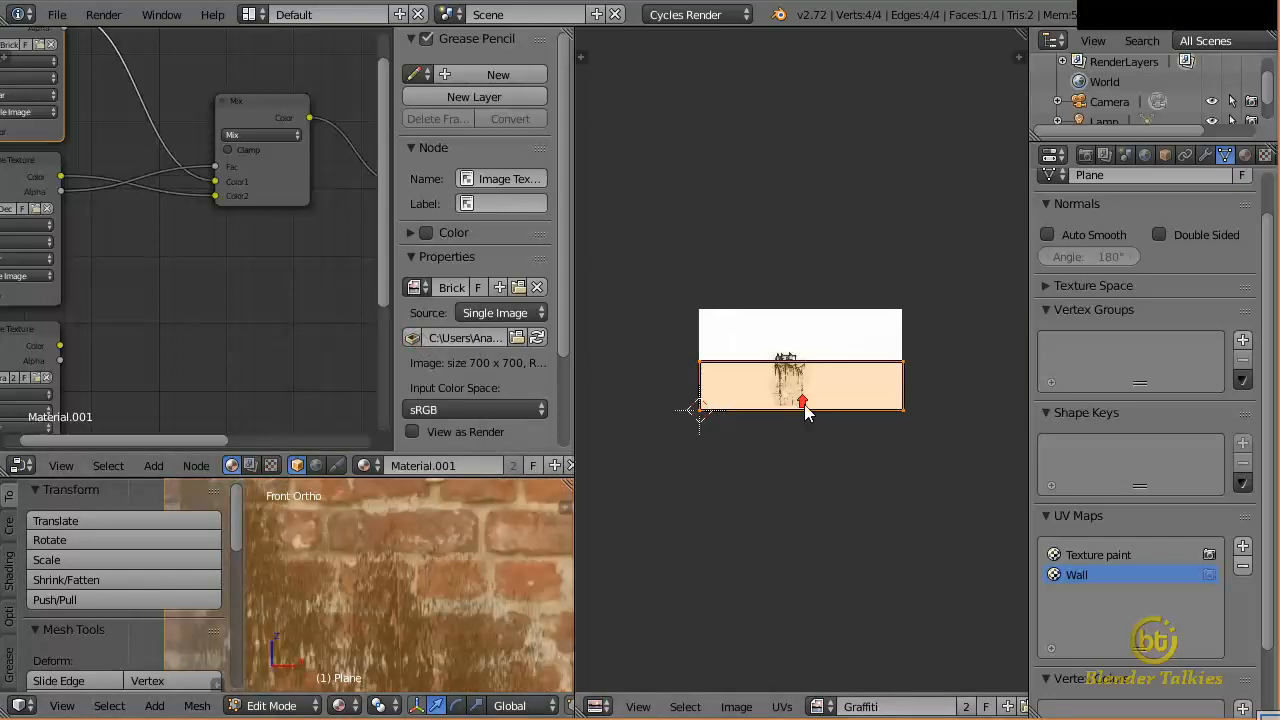
pyautogui.keyDown('shift'); pyautogui.moveTo(787, 489); pyautogui.dragTo(813, 447, button='middle'); pyautogui.keyUp('shift')
pyautogui.press('s')
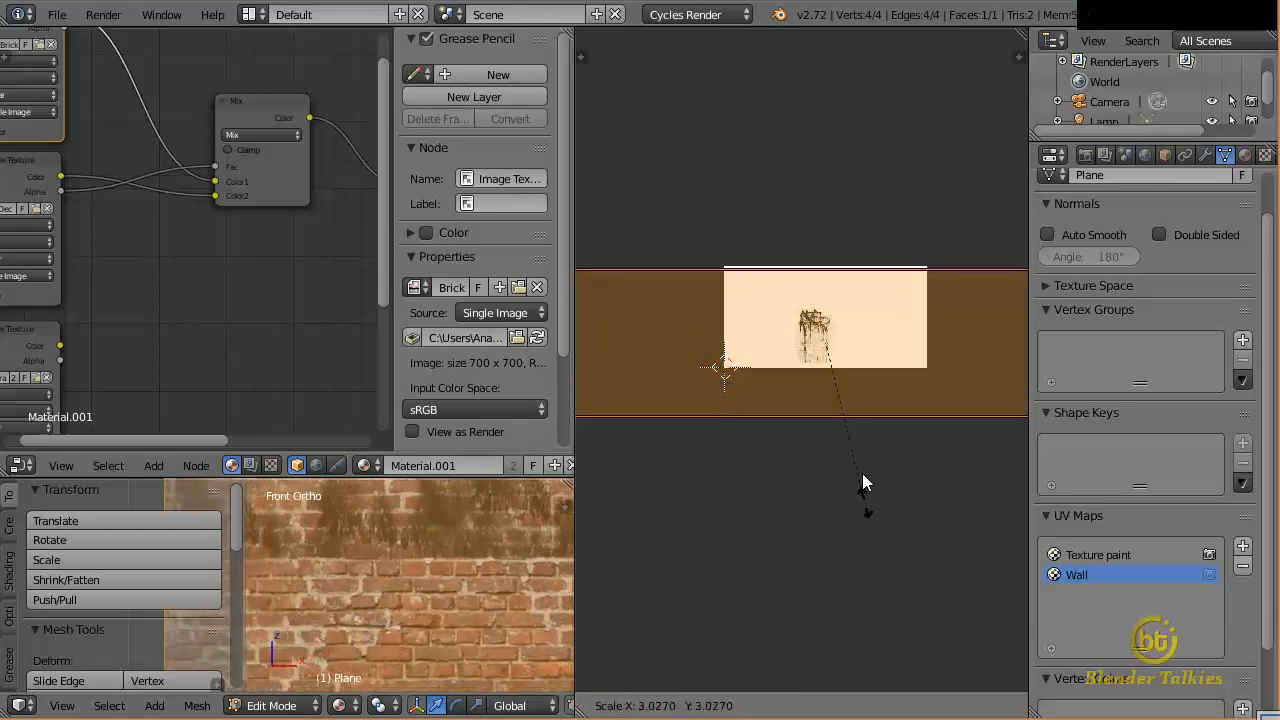
pyautogui.click(866, 507)
pyautogui.moveTo(574, 539); pyautogui.dragTo(742, 542)
pyautogui.scroll(-7, 706, 543)
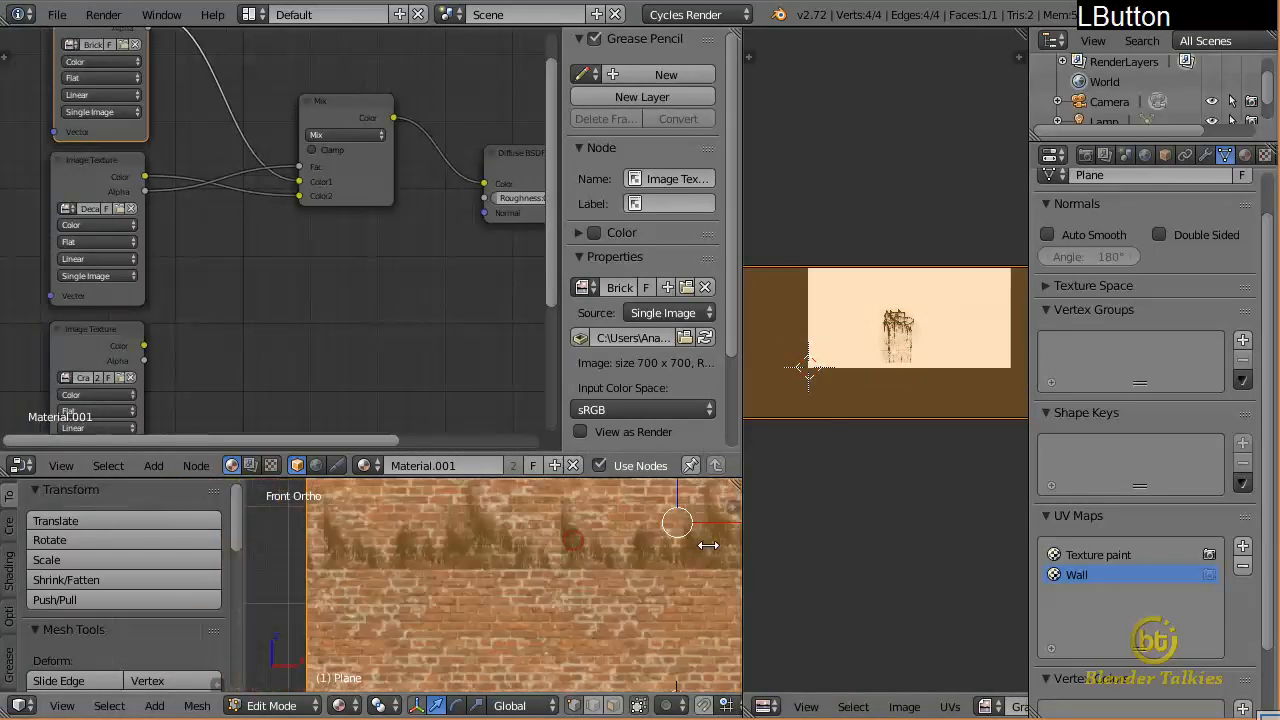
# Scale the plane's UVs on the Wall map up further by about 1.2 times so the bricks tile smaller
pyautogui.keyDown('shift'); pyautogui.moveTo(569, 532); pyautogui.dragTo(516, 568, button='middle'); pyautogui.keyUp('shift')
pyautogui.scroll(5, 474, 591)
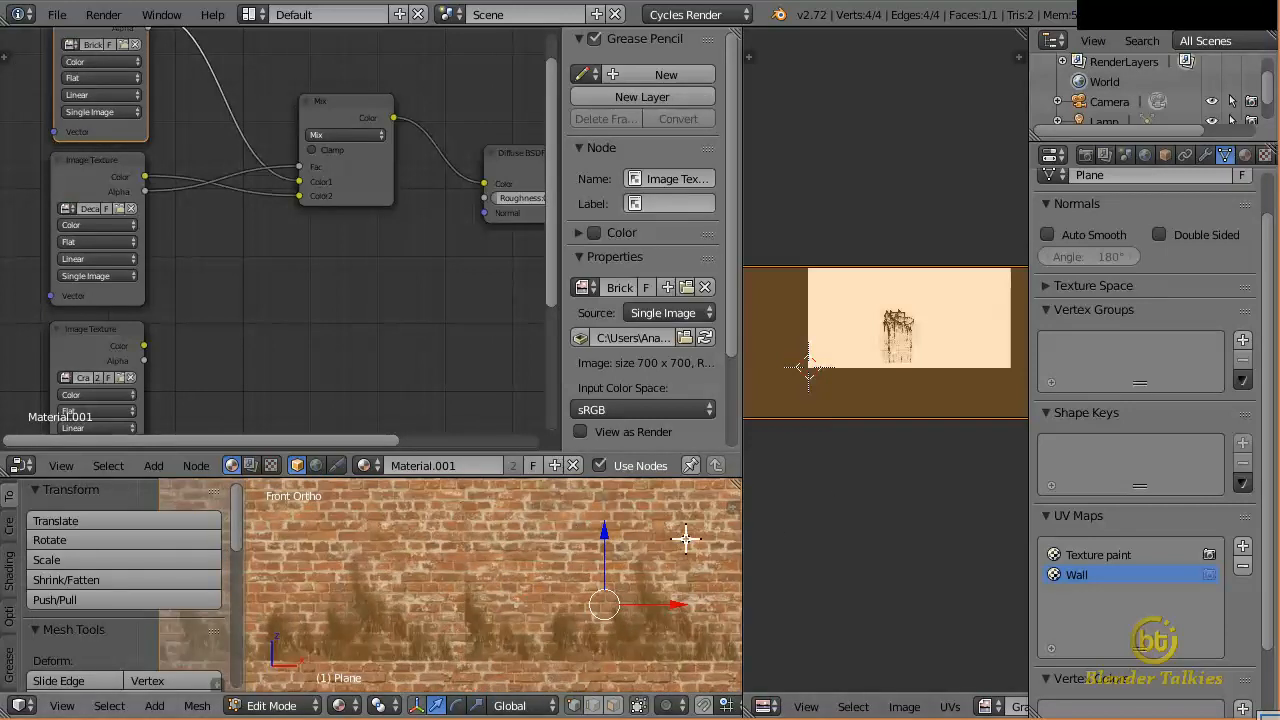
pyautogui.scroll(-3, 866, 510)
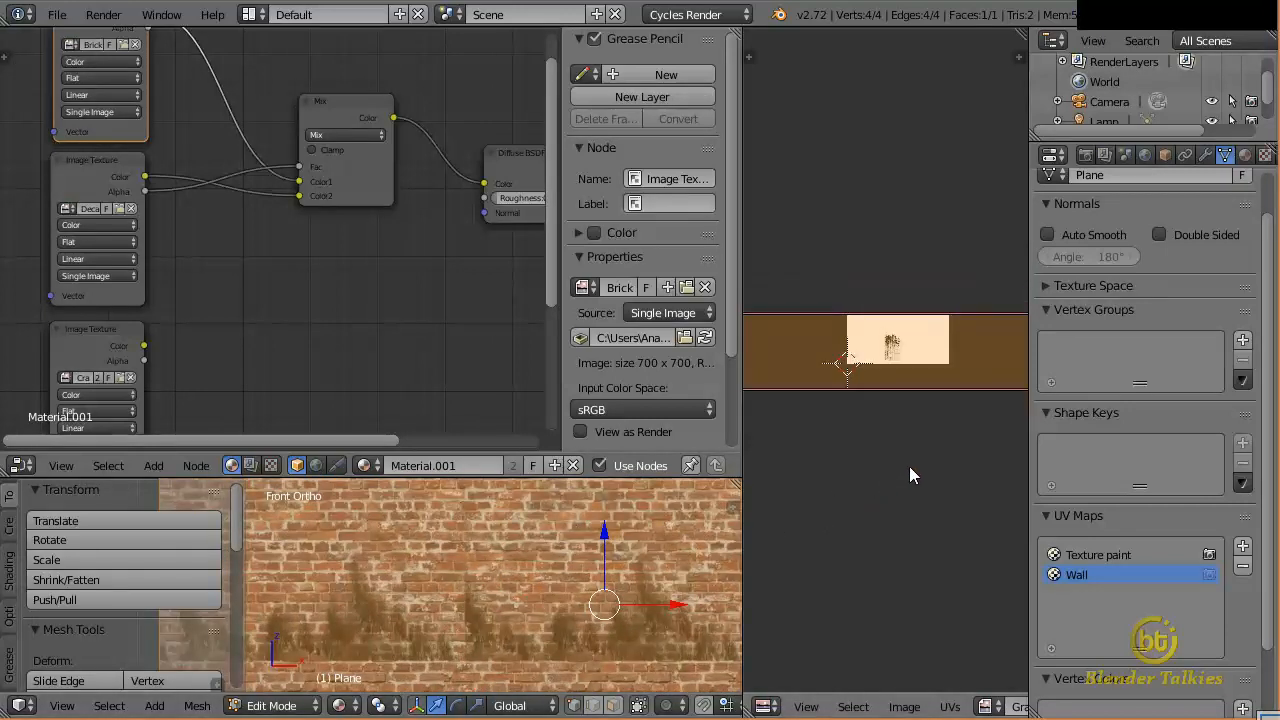
pyautogui.press('s')
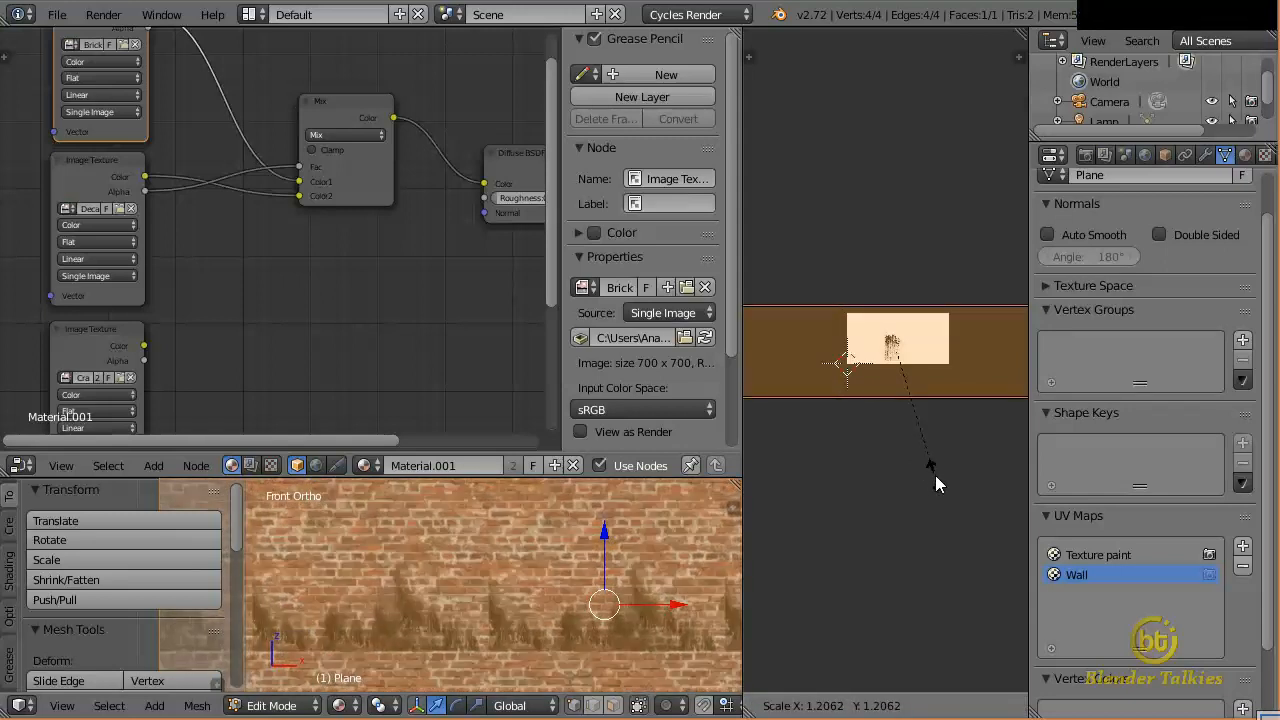
pyautogui.click(935, 481)
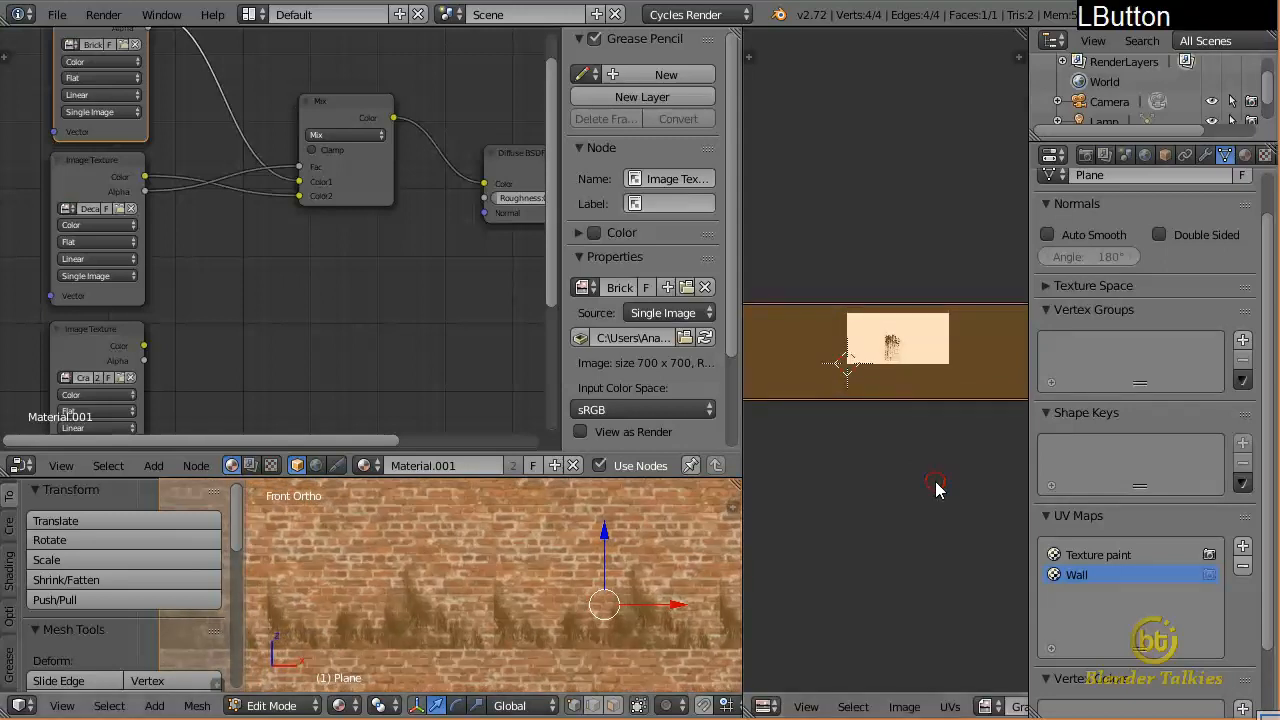
pyautogui.scroll(-2, 651, 517)
pyautogui.keyDown('shift'); pyautogui.moveTo(603, 537); pyautogui.dragTo(580, 572, button='middle'); pyautogui.keyUp('shift')
pyautogui.scroll(5, 510, 568)
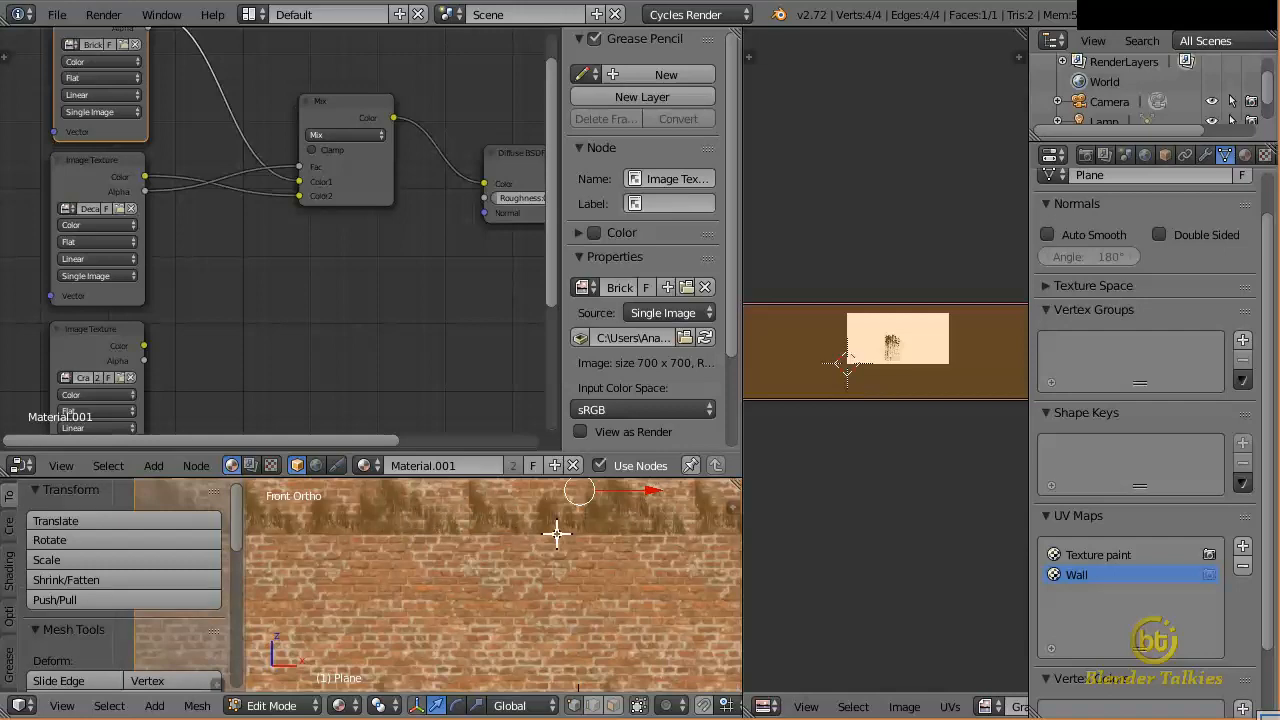
pyautogui.scroll(-4, 530, 557)
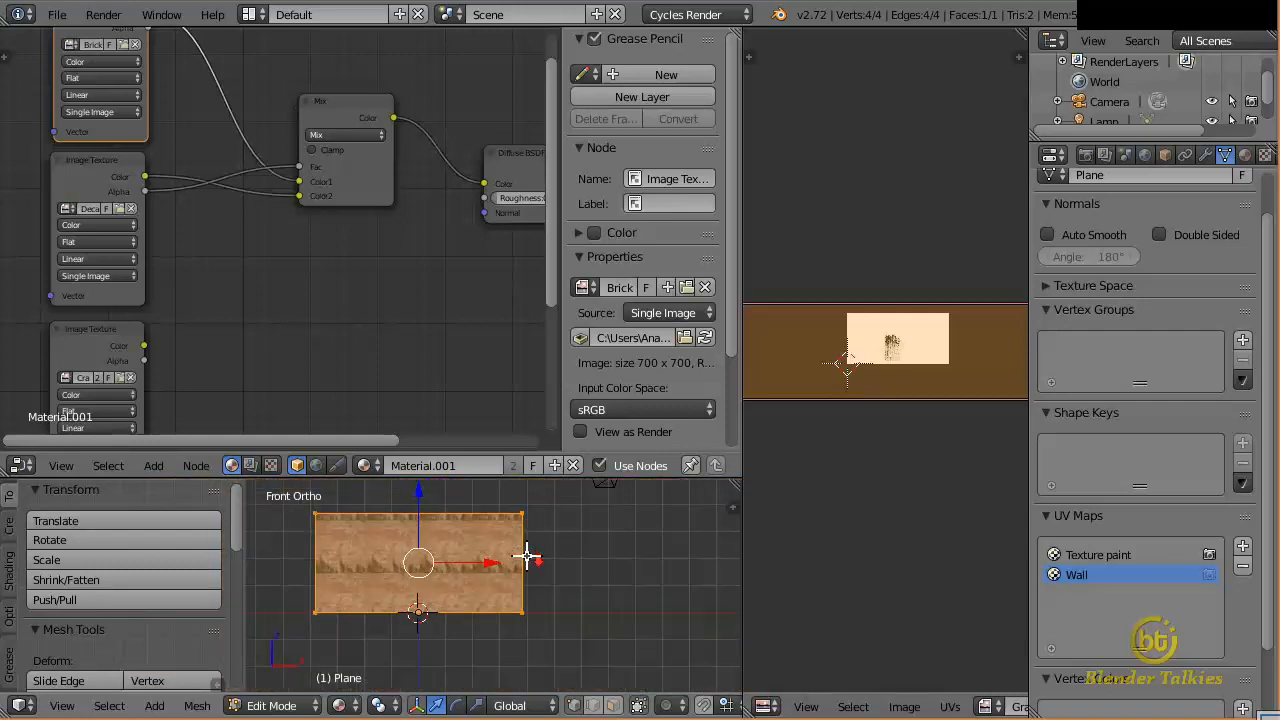
pyautogui.scroll(2, 529, 557)
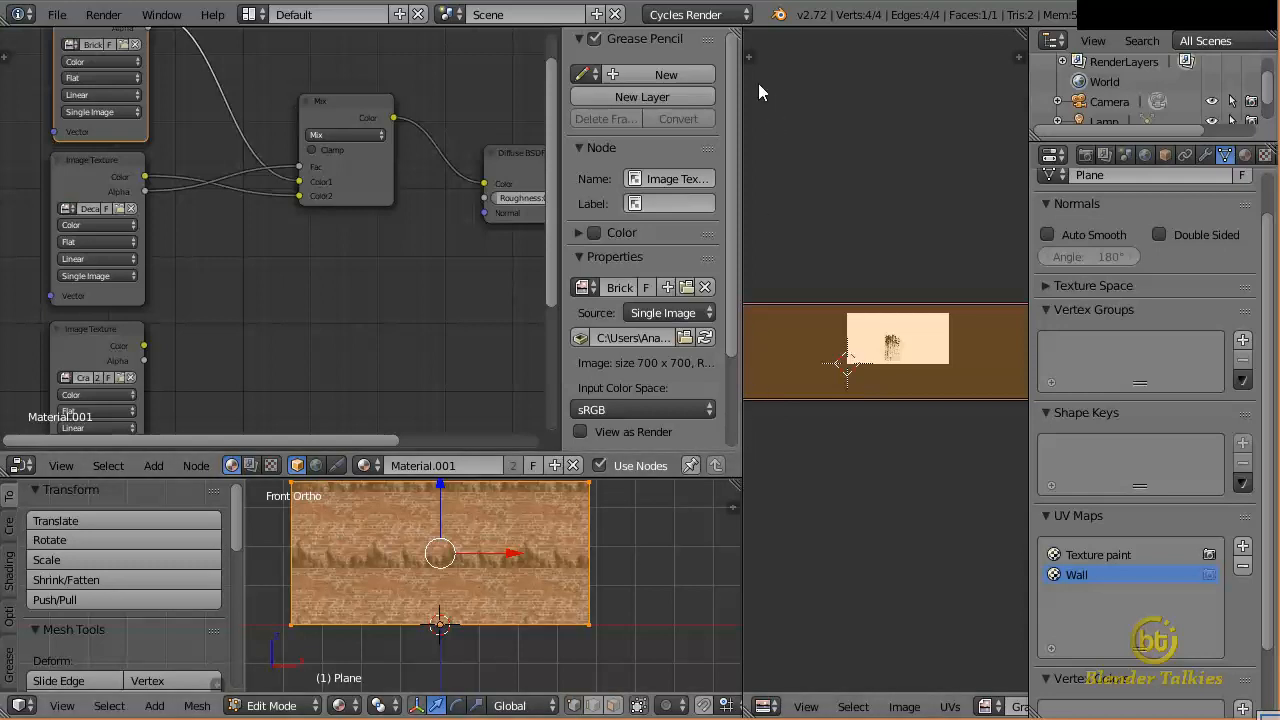
# Widen the node editor and 3D view areas, and return the plane to Object Mode
pyautogui.moveTo(743, 516); pyautogui.dragTo(993, 516)
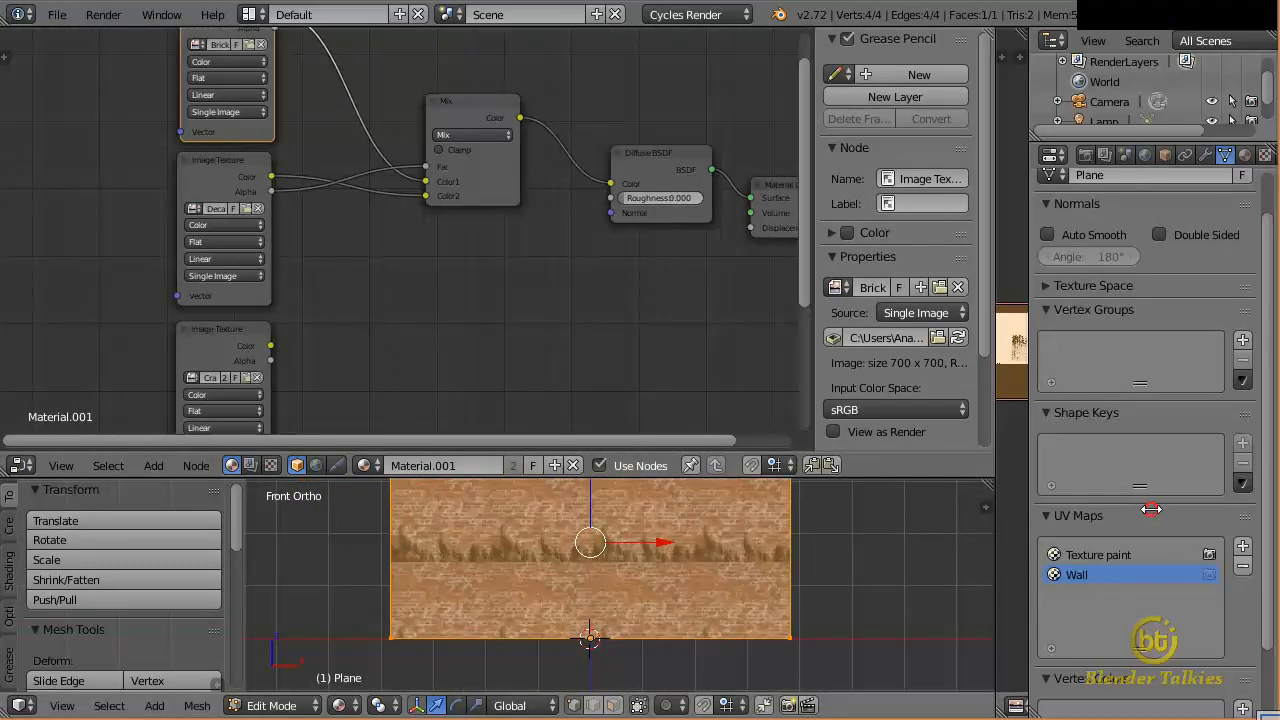
pyautogui.press('Tab')
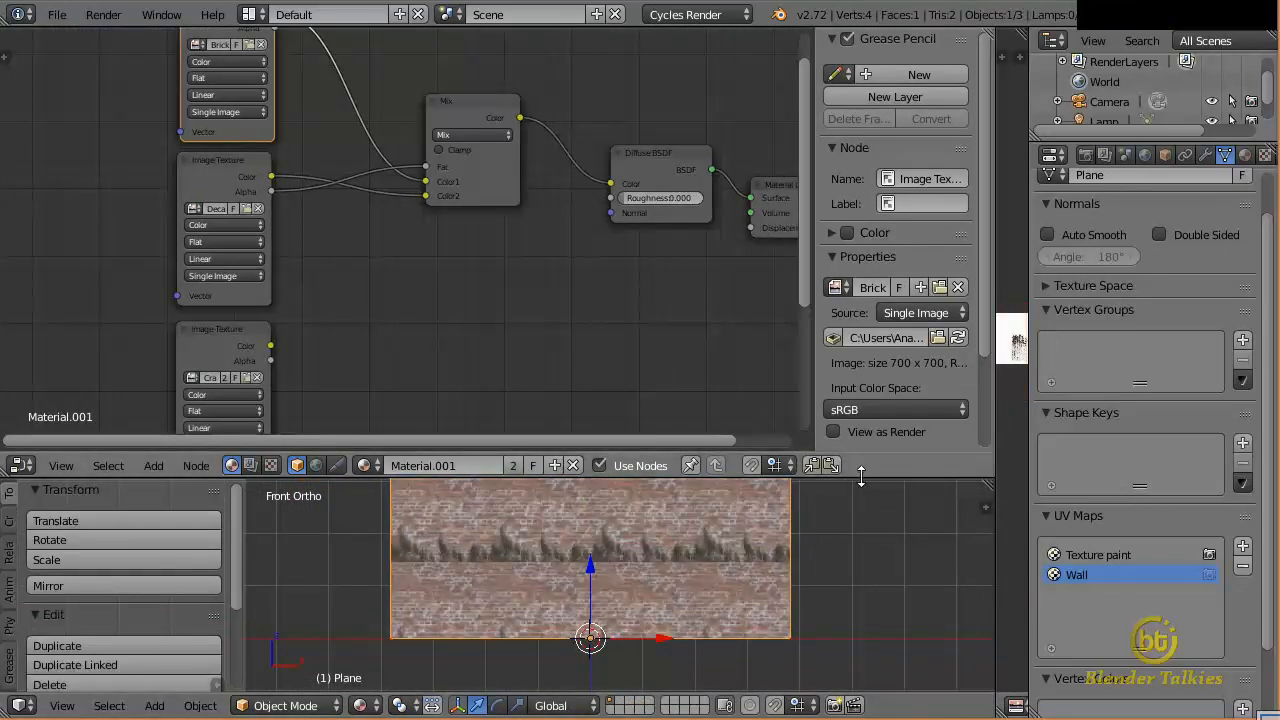
pyautogui.keyDown('shift'); pyautogui.moveTo(747, 404); pyautogui.dragTo(864, 479, button='middle'); pyautogui.keyUp('shift')
pyautogui.keyDown('shift'); pyautogui.moveTo(428, 294); pyautogui.dragTo(554, 331, button='middle'); pyautogui.keyUp('shift')
# Add a Texture Coordinate node and link its UV output to the Brick Image Texture's Vector input
pyautogui.hotkey('shift', 'a')
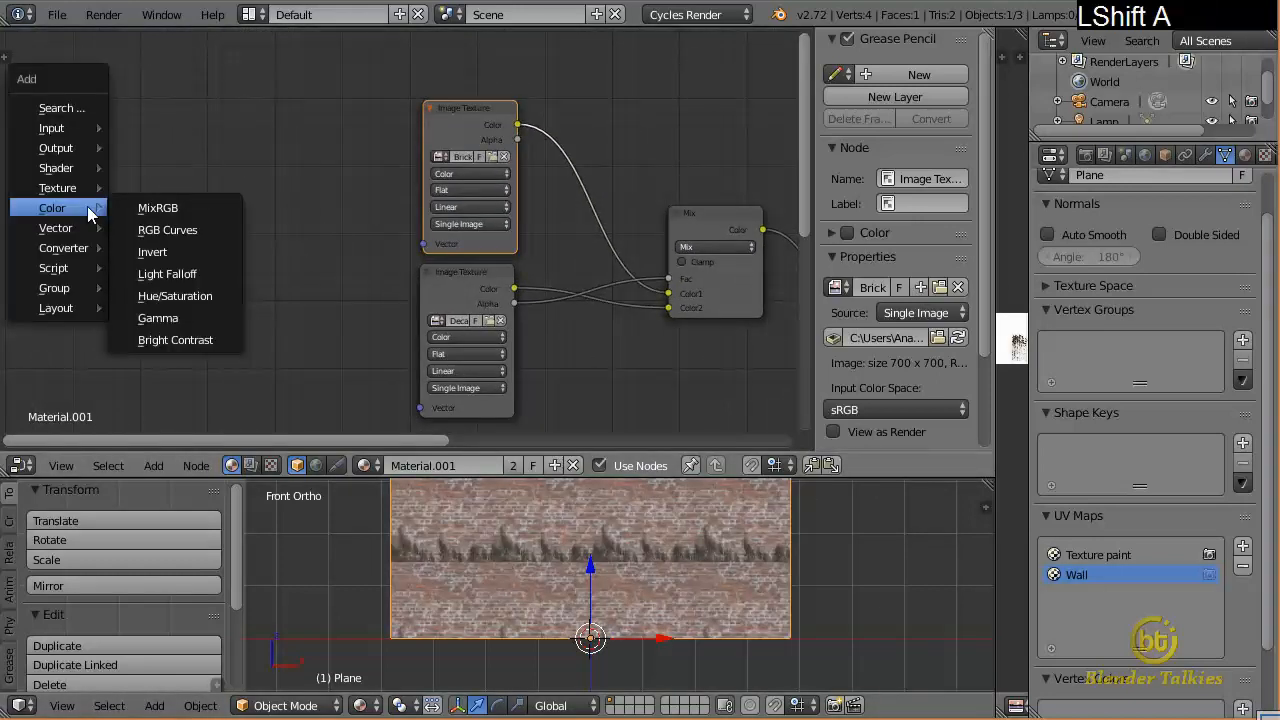
pyautogui.moveTo(85, 192)
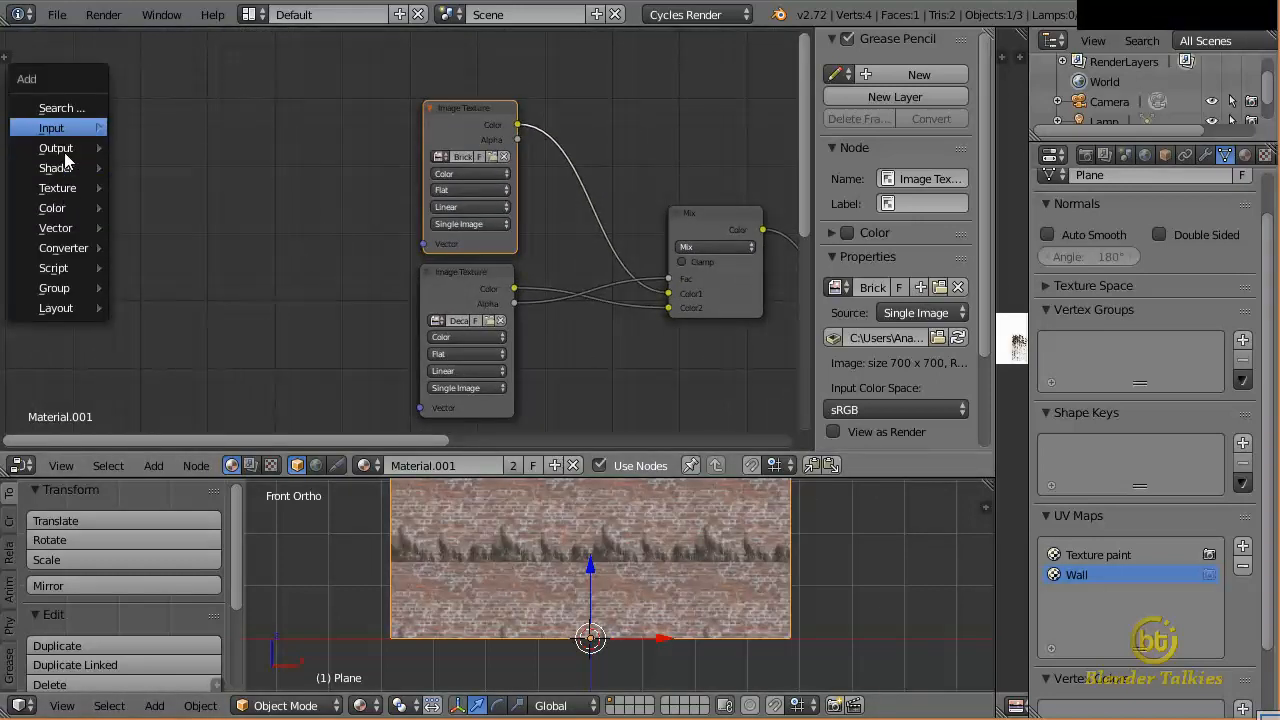
pyautogui.moveTo(57, 128)
pyautogui.click(172, 127)
pyautogui.click(125, 131)
pyautogui.moveTo(145, 121); pyautogui.dragTo(418, 244)
pyautogui.click(139, 123)
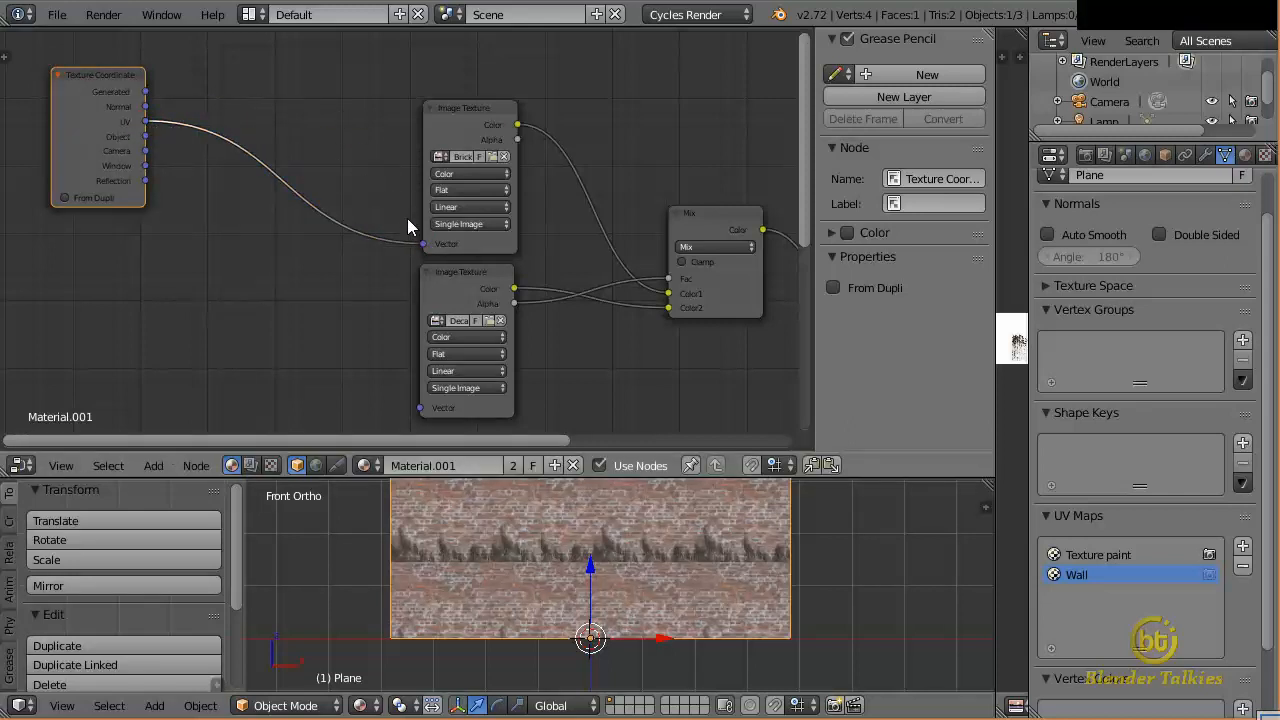
# Reroute the UV link from the Brick texture to the Decal_Bottom texture's Vector input and place the Texture Coordinate node beside it
pyautogui.moveTo(362, 390); pyautogui.dragTo(397, 297, button='middle')
pyautogui.moveTo(458, 151); pyautogui.dragTo(456, 314)
pyautogui.scroll(-2, 456, 314)
pyautogui.moveTo(168, 36); pyautogui.dragTo(291, 298)
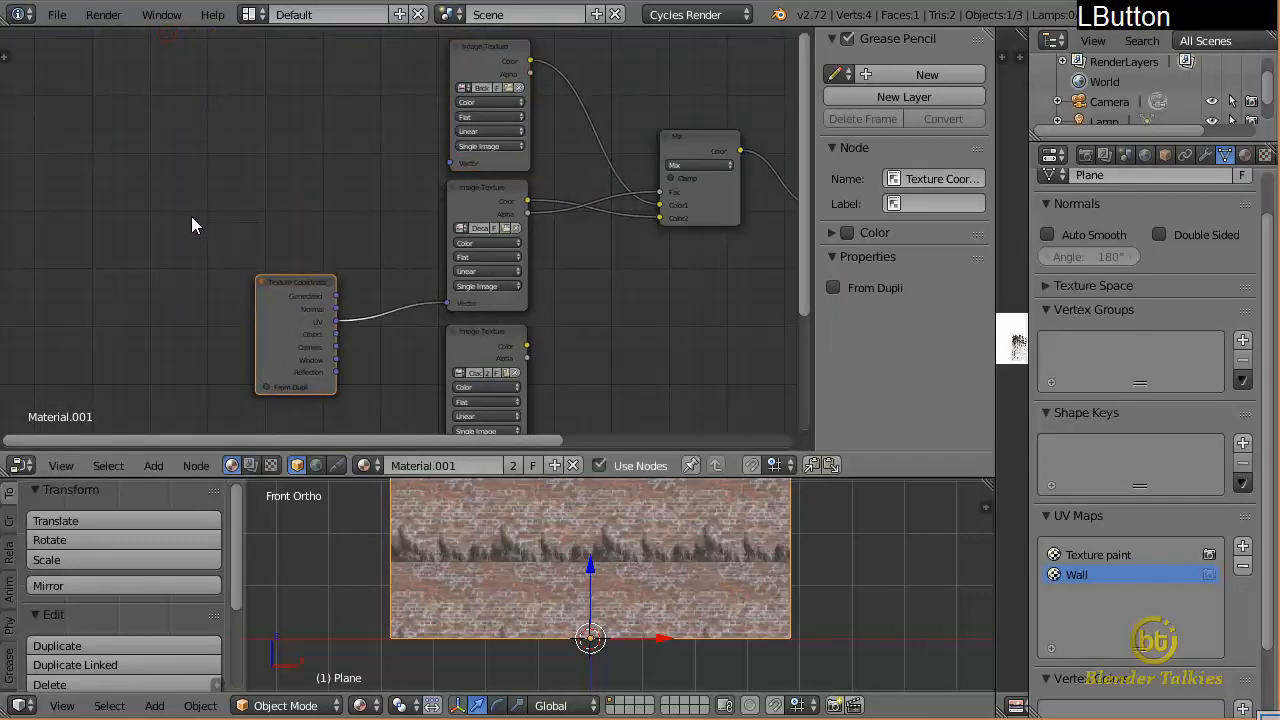
# Link the UV output to the Crack and Graffiti textures' Vector inputs and make Texture paint the active UV map
pyautogui.moveTo(468, 270); pyautogui.dragTo(365, 110, button='middle')
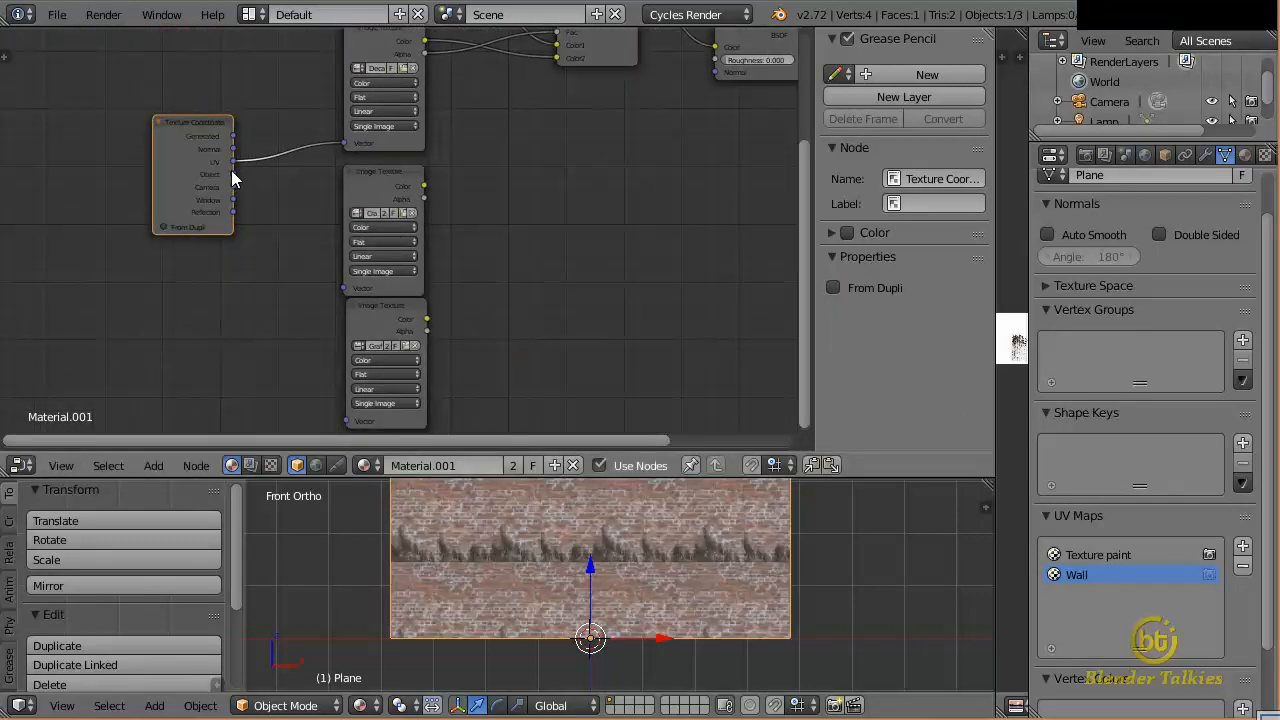
pyautogui.moveTo(233, 162); pyautogui.dragTo(362, 428)
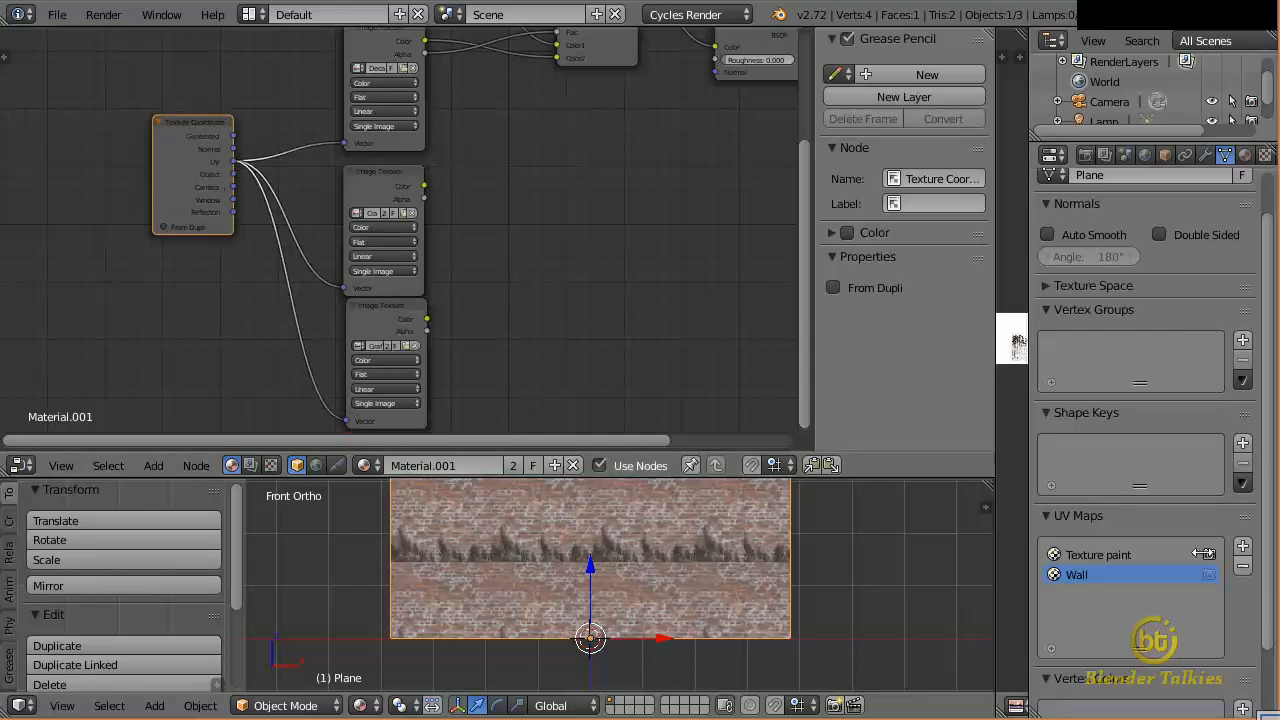
pyautogui.click(1104, 556)
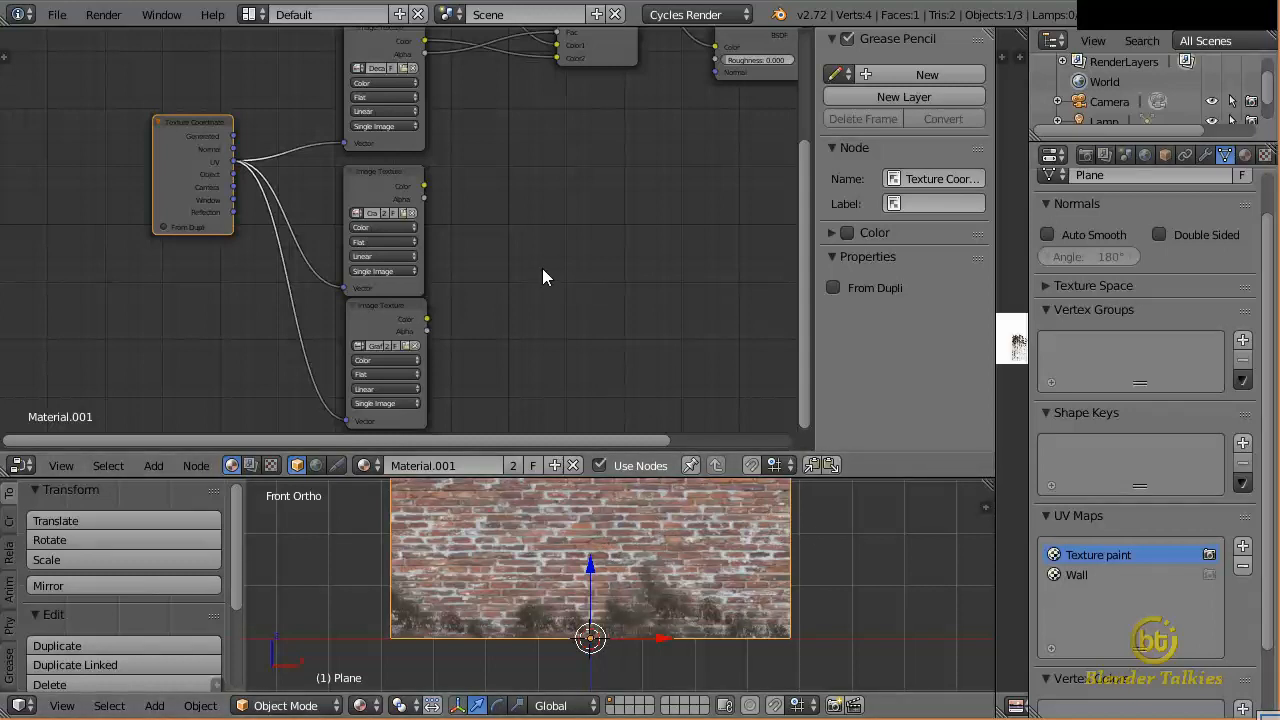
# Add an Attribute input node above the Texture Coordinate node, beside the Brick Image Texture
pyautogui.scroll(-3, 696, 272)
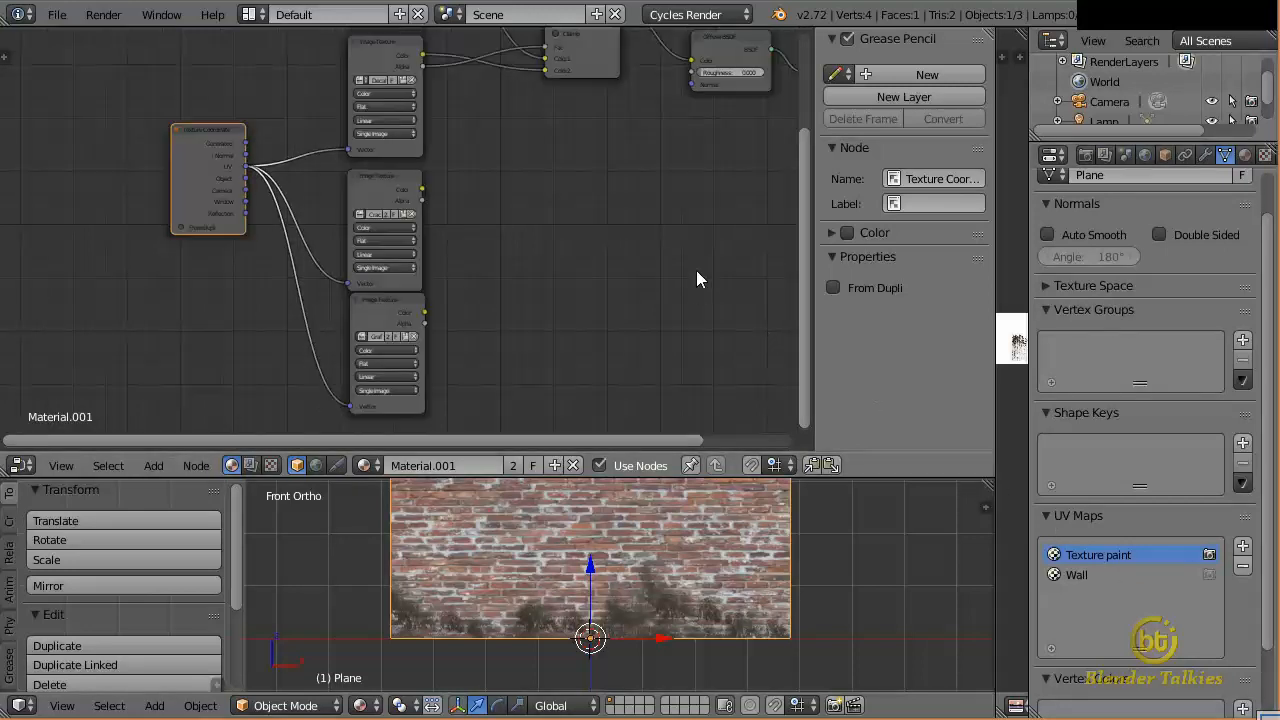
pyautogui.keyDown('shift'); pyautogui.moveTo(602, 236); pyautogui.dragTo(625, 372, button='middle'); pyautogui.keyUp('shift')
pyautogui.hotkey('shift', 'a')
pyautogui.moveTo(220, 178)
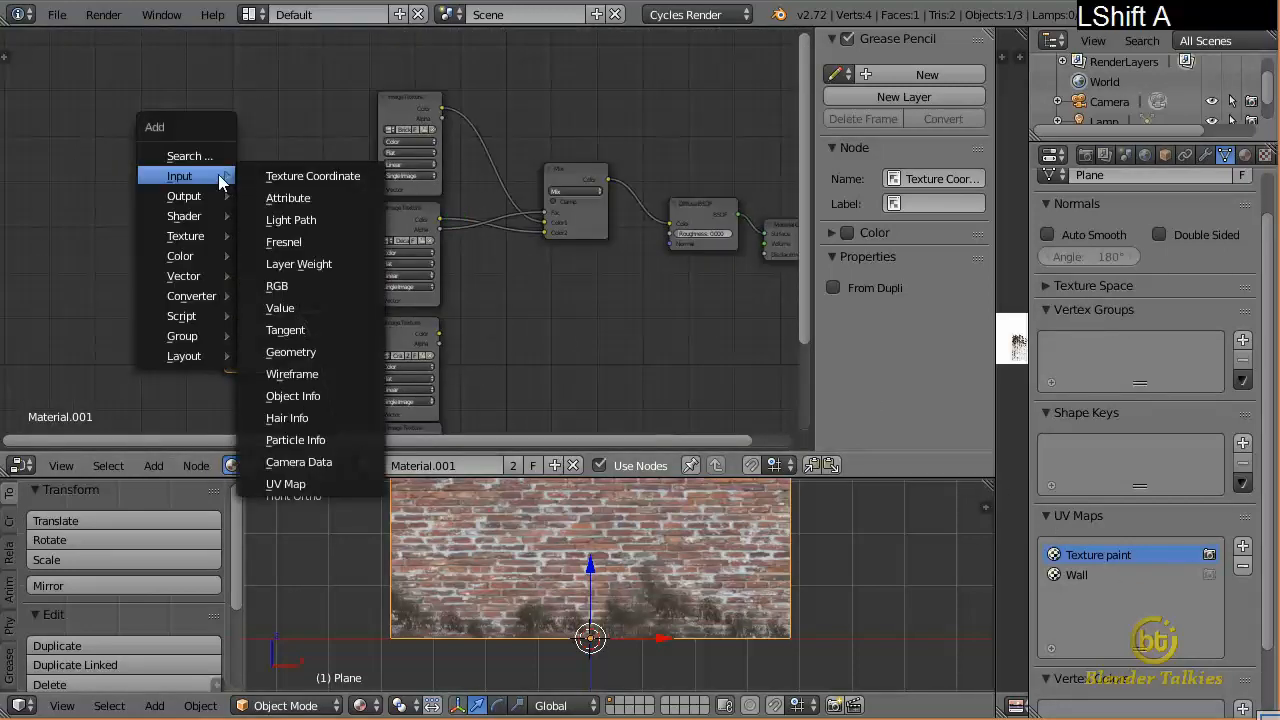
pyautogui.click(252, 197)
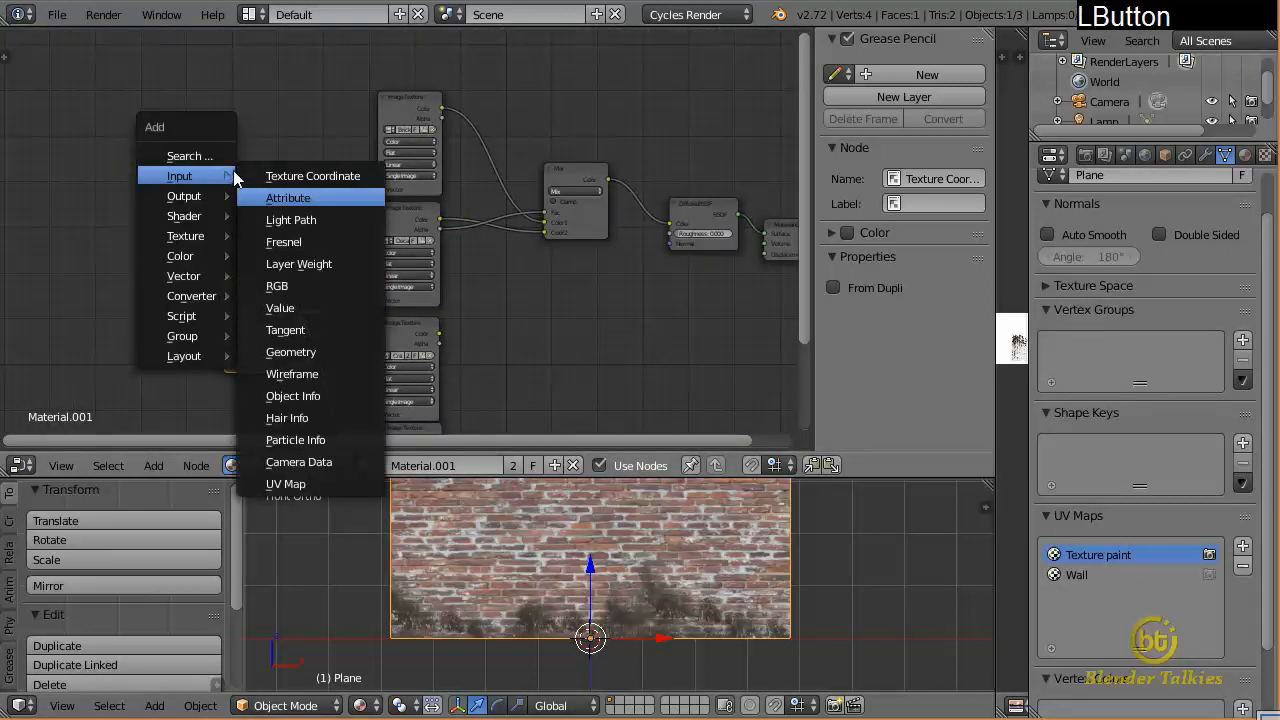
pyautogui.click(206, 137)
pyautogui.scroll(3, 385, 170)
pyautogui.scroll(1, 382, 171)
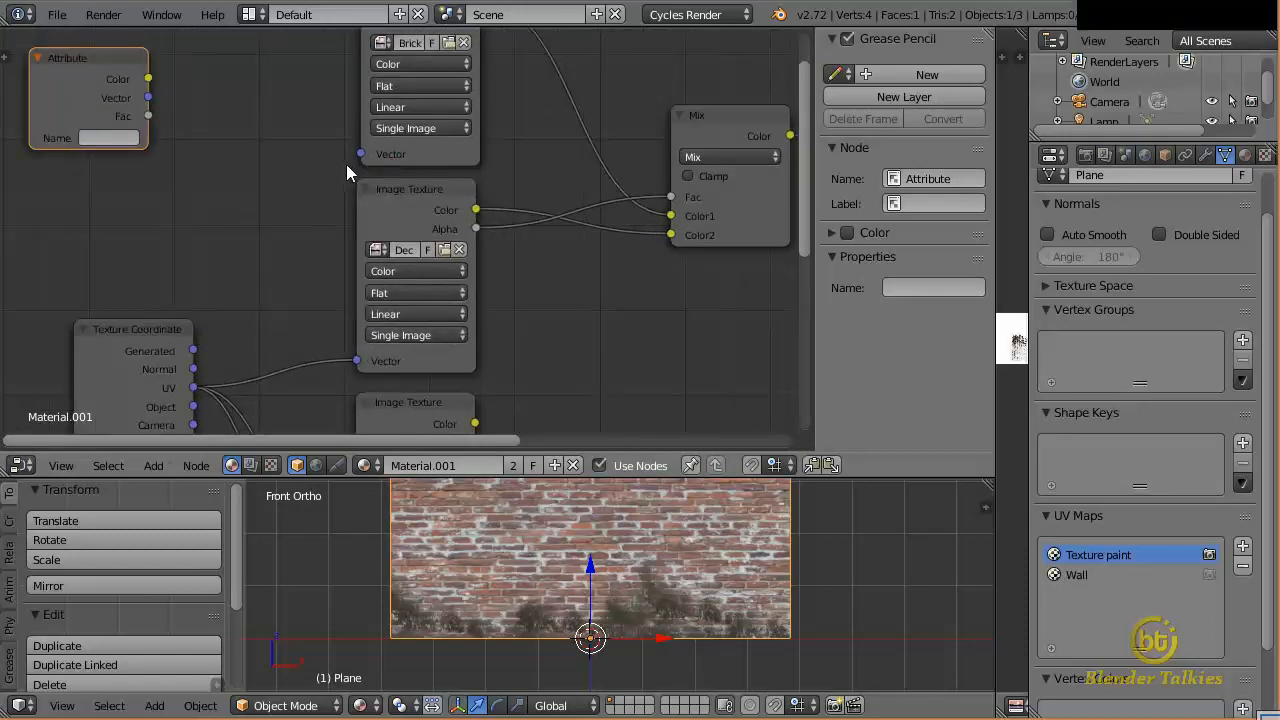
# Set the Attribute node's name to Wall and link its Vector output to the Brick Image Texture's Vector input
pyautogui.keyDown('shift'); pyautogui.moveTo(95, 84); pyautogui.dragTo(95, 87, button='middle'); pyautogui.keyUp('shift')
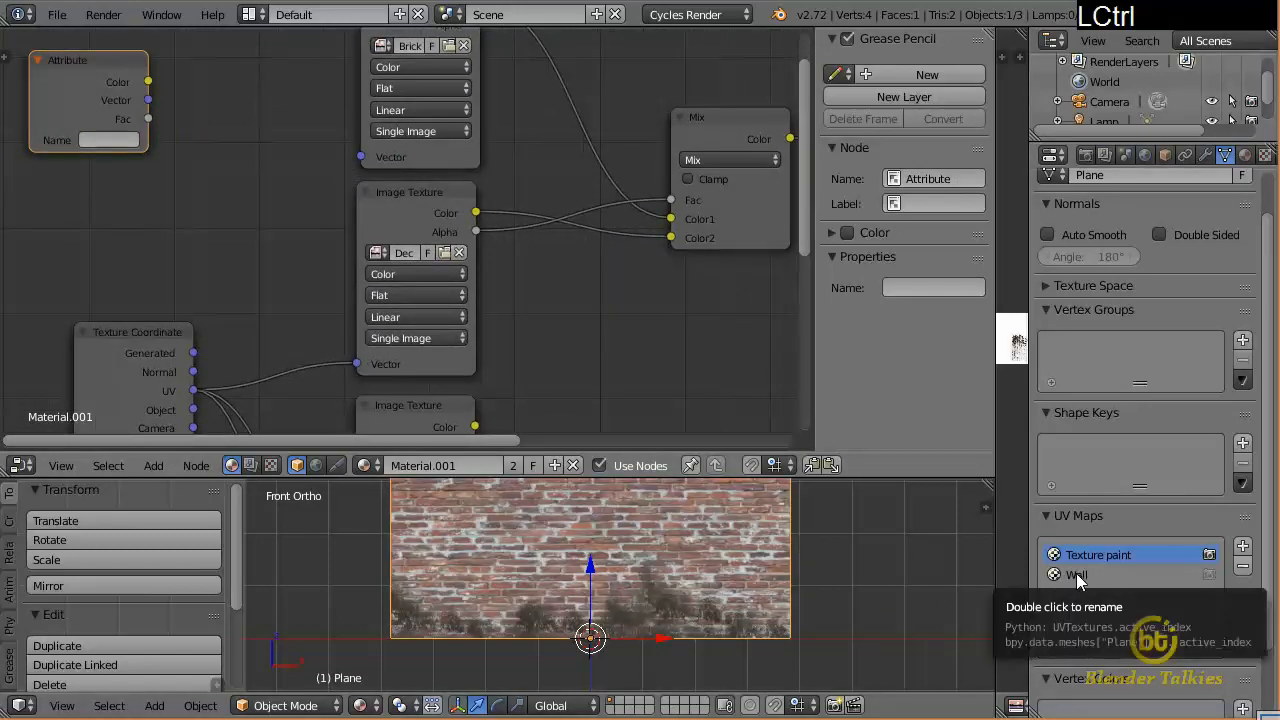
pyautogui.hotkey('ctrl', 'c')
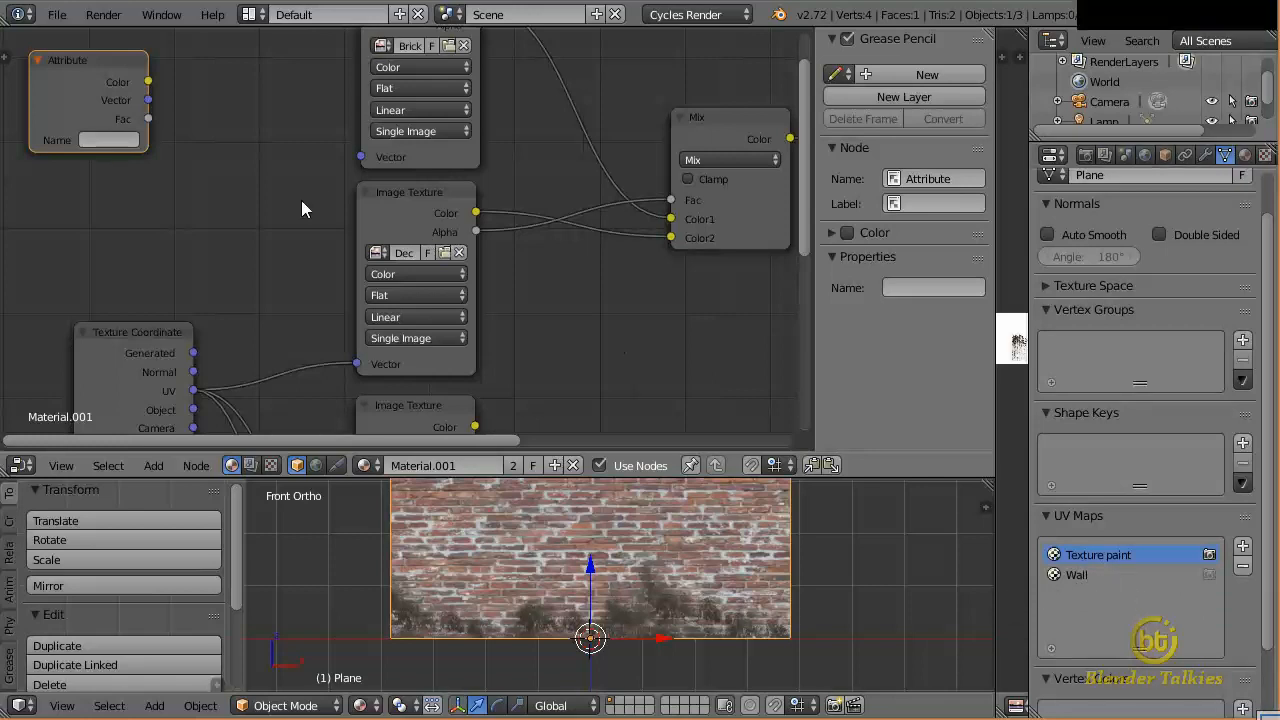
pyautogui.hotkey('ctrl', 'v')
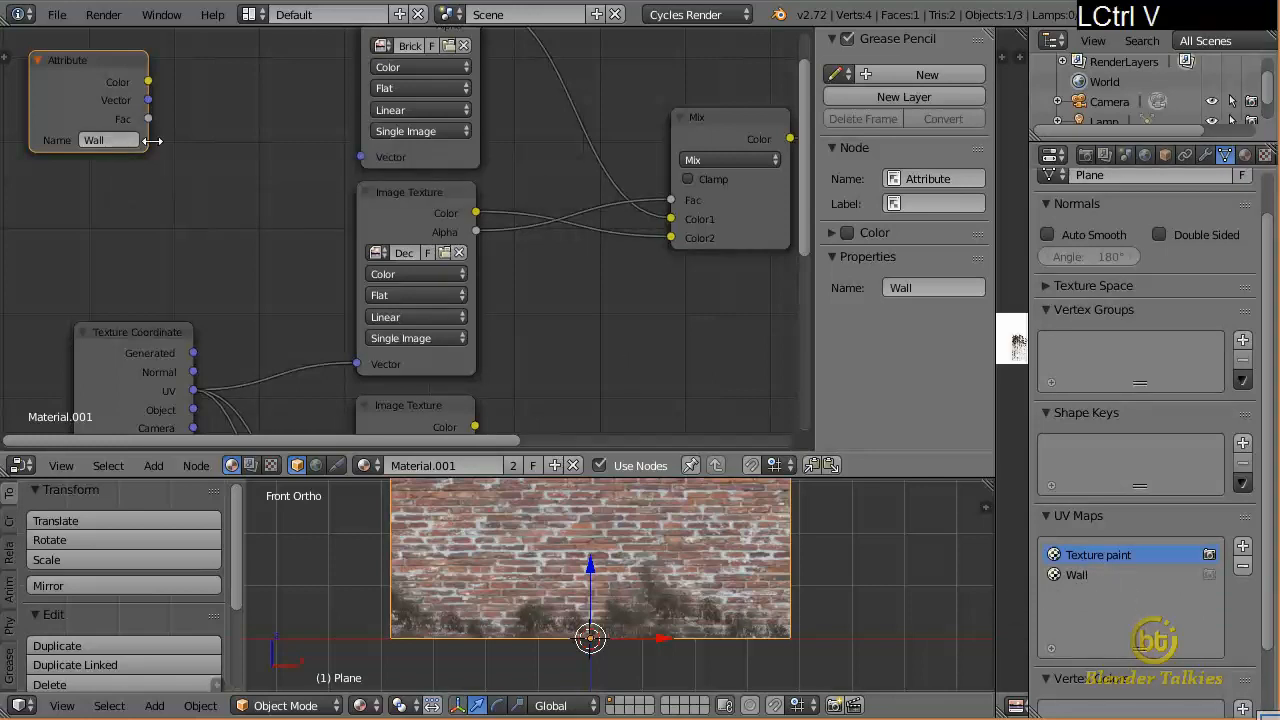
pyautogui.moveTo(148, 100); pyautogui.dragTo(358, 163)
pyautogui.scroll(2, 708, 585)
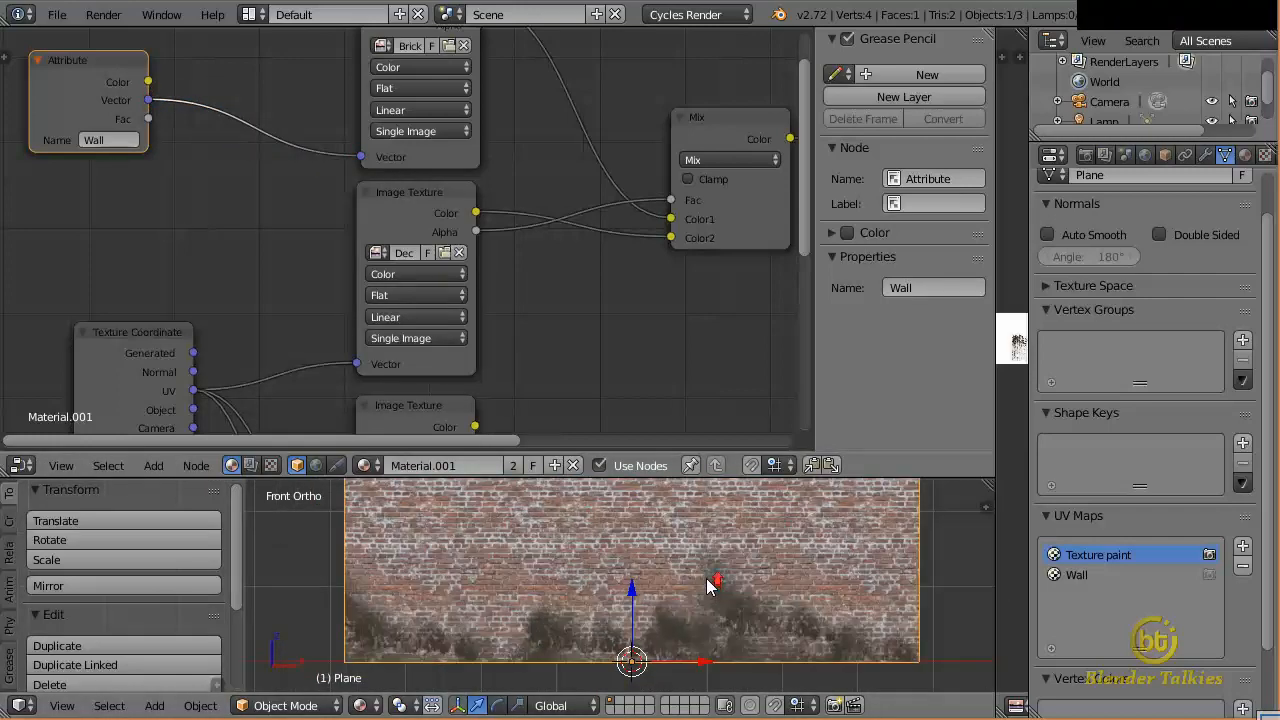
pyautogui.scroll(2, 708, 585)
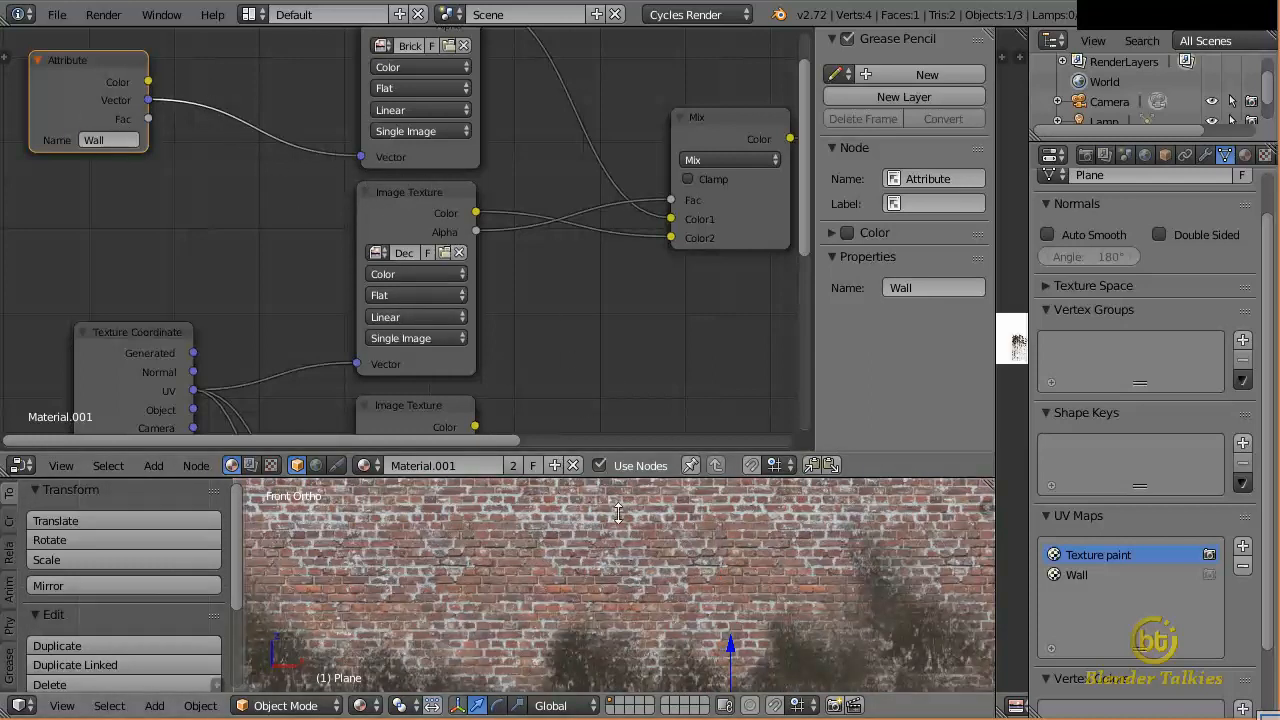
pyautogui.scroll(-3, 614, 555)
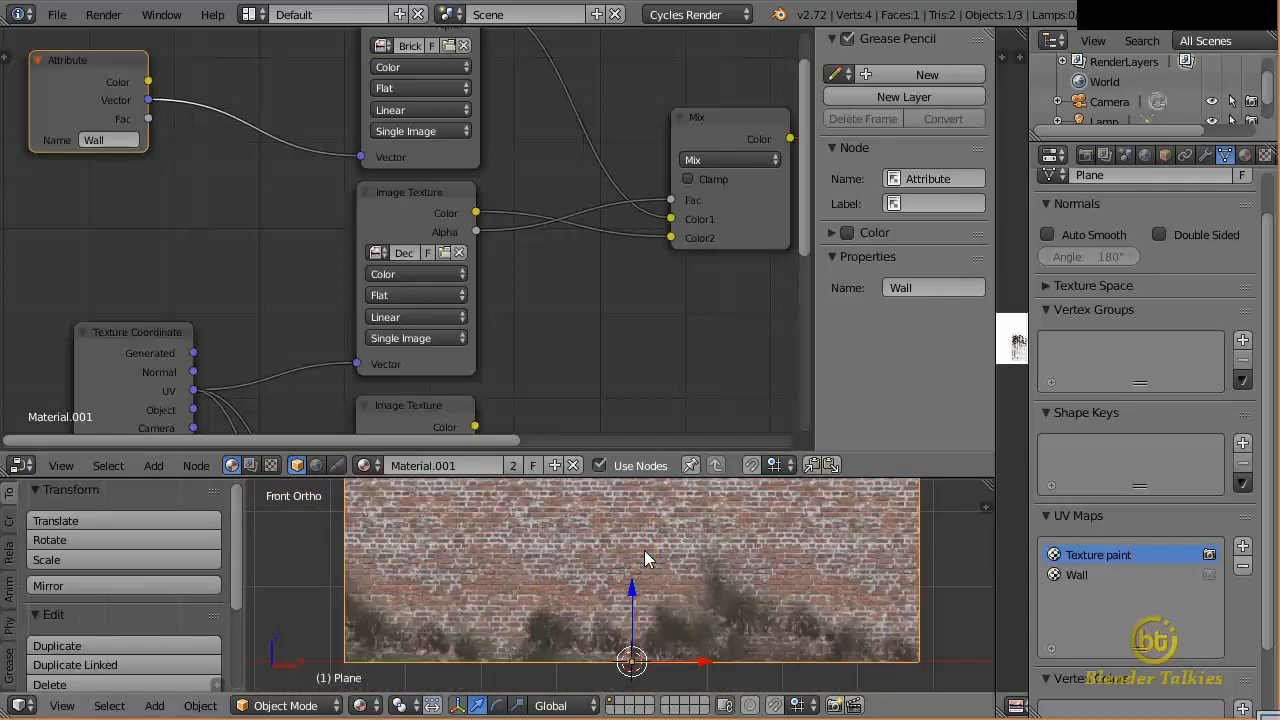
# Disconnect the links feeding the Mix node's Fac, Color1 and Color2 inputs
pyautogui.scroll(-3, 686, 300)
pyautogui.moveTo(800, 300); pyautogui.dragTo(676, 242, button='middle')
pyautogui.scroll(1, 531, 206)
pyautogui.moveTo(543, 190); pyautogui.dragTo(491, 234, button='middle')
pyautogui.scroll(2, 454, 242)
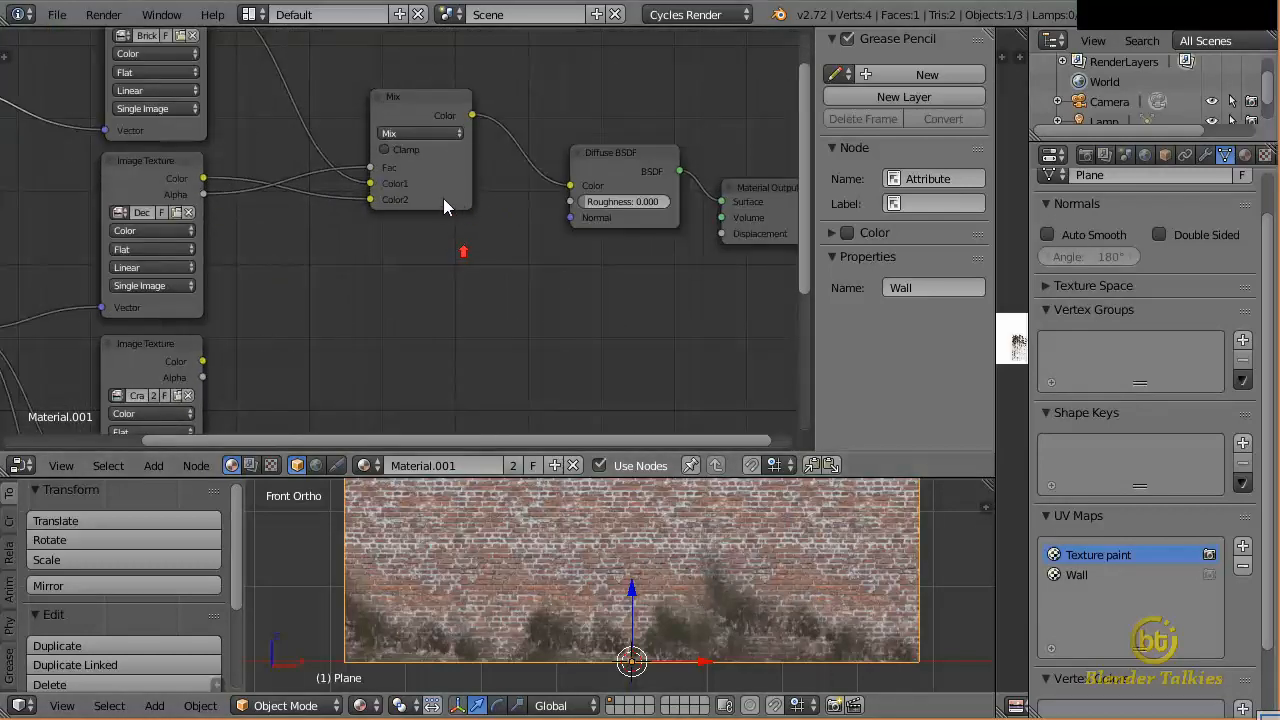
pyautogui.moveTo(520, 75); pyautogui.dragTo(500, 190, button='middle')
pyautogui.scroll(3, 500, 205)
pyautogui.scroll(1, 500, 208)
pyautogui.moveTo(374, 329); pyautogui.dragTo(523, 278, button='middle')
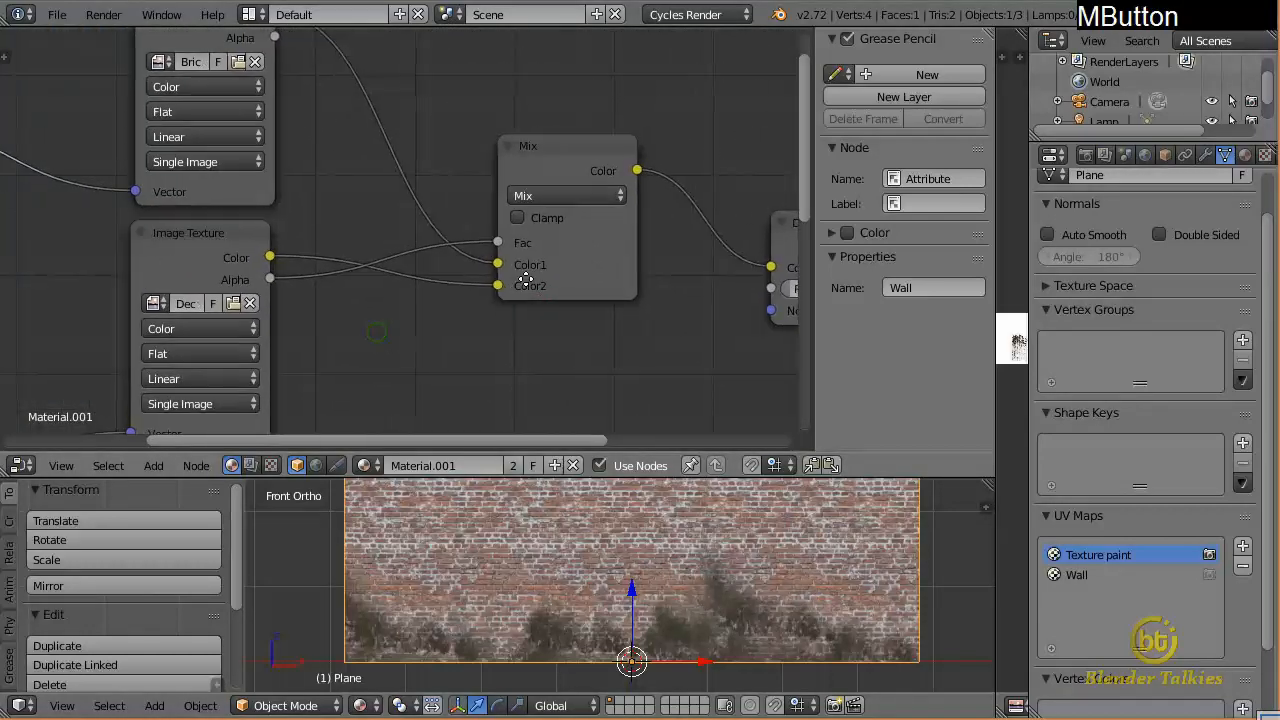
pyautogui.moveTo(606, 214); pyautogui.dragTo(546, 274, button='middle')
pyautogui.moveTo(438, 326)
pyautogui.mouseDown()
pyautogui.moveTo(434, 306)
pyautogui.moveTo(388, 309)
pyautogui.mouseUp()
pyautogui.moveTo(438, 348); pyautogui.dragTo(400, 348)
pyautogui.moveTo(438, 304); pyautogui.dragTo(400, 306)
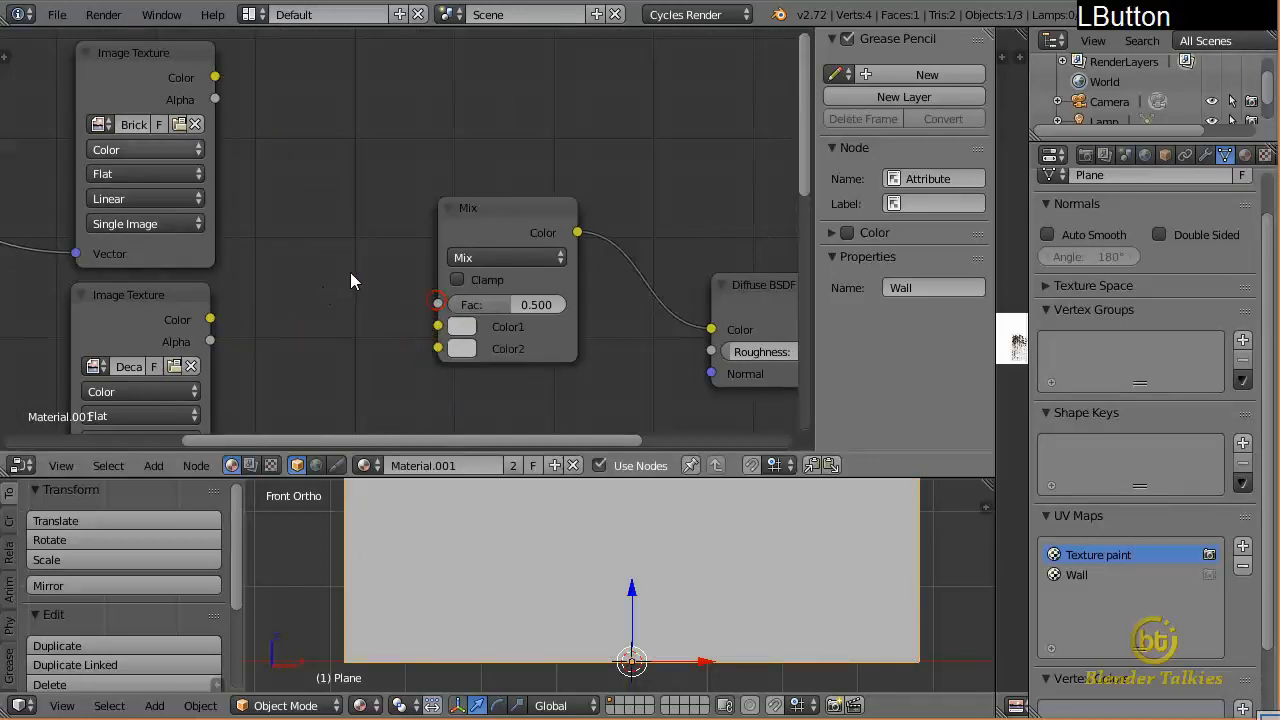
# Link the Brick Image Texture's Color output to the Mix node's Color1 input
pyautogui.click(133, 68)
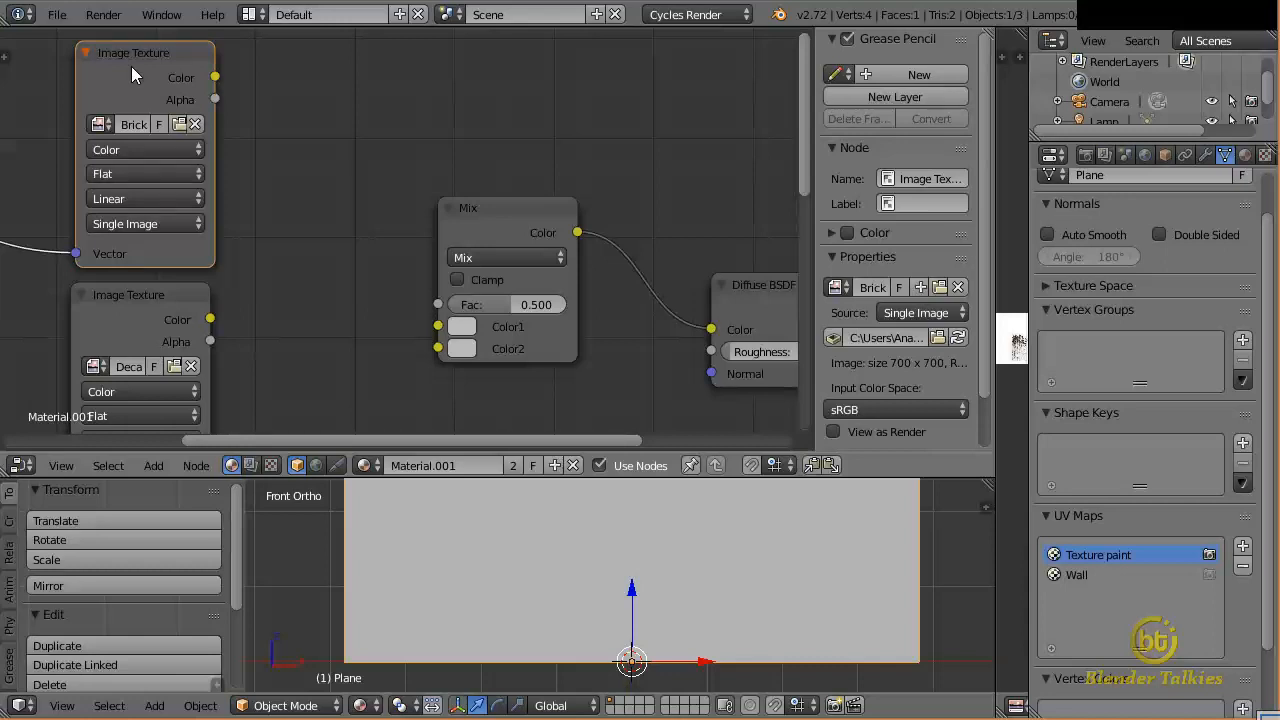
pyautogui.click(108, 300)
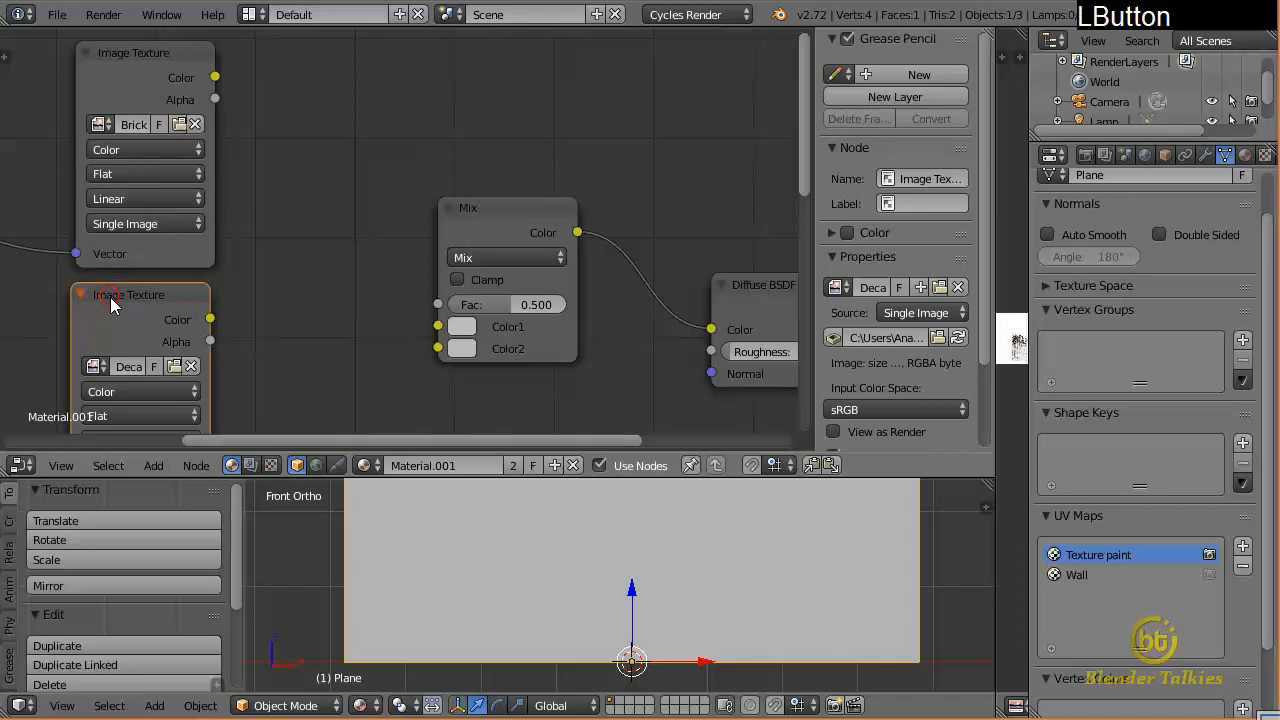
pyautogui.moveTo(302, 372); pyautogui.dragTo(317, 264, button='middle')
pyautogui.click(110, 258)
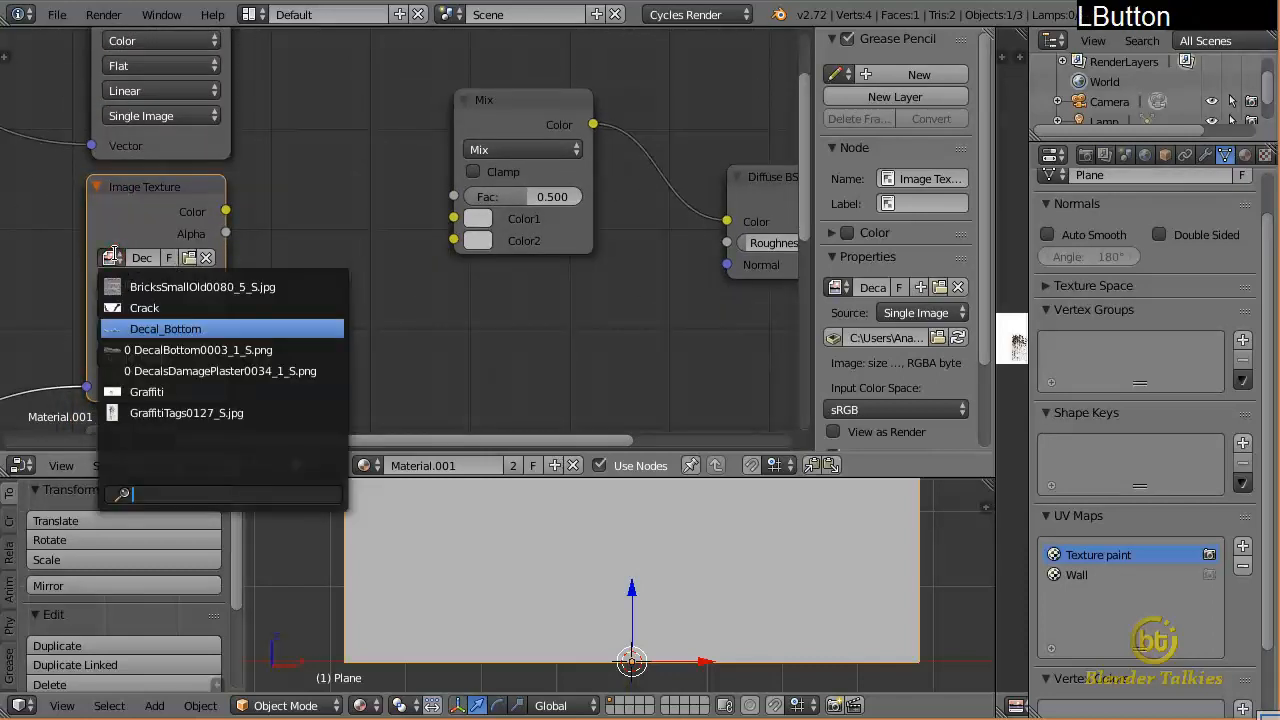
pyautogui.click(142, 238)
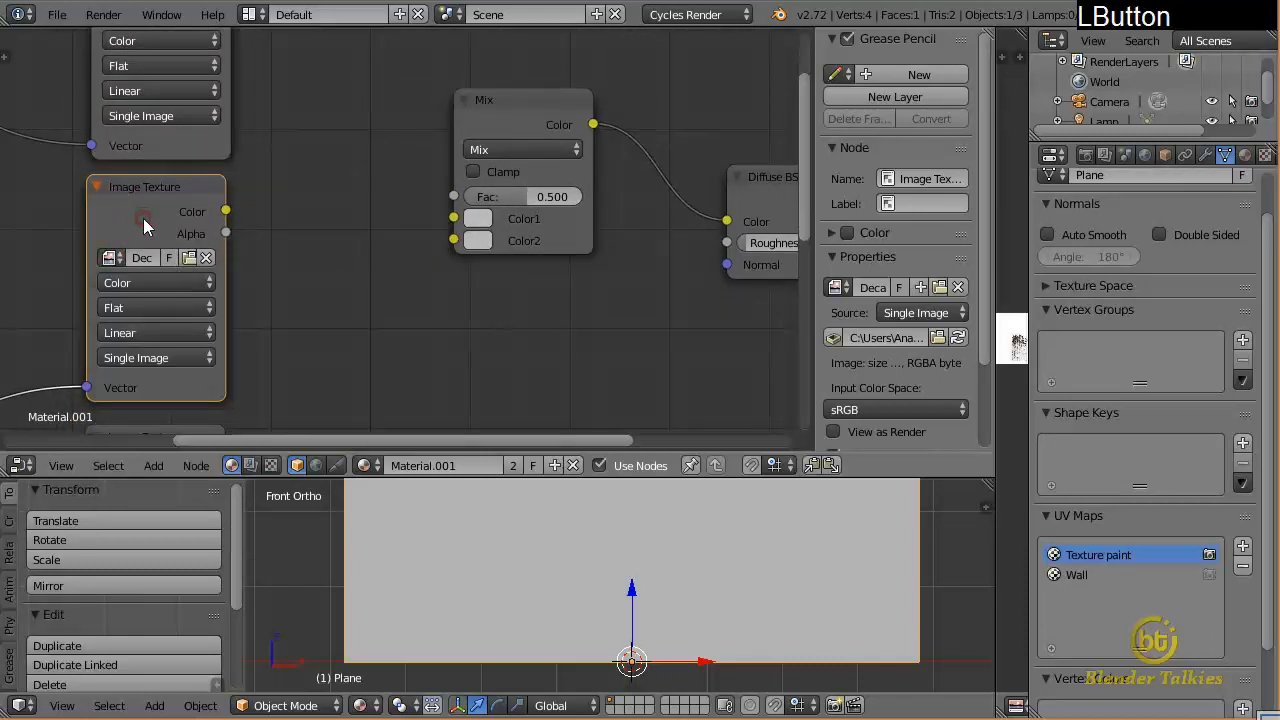
pyautogui.moveTo(143, 226); pyautogui.dragTo(240, 172, button='middle')
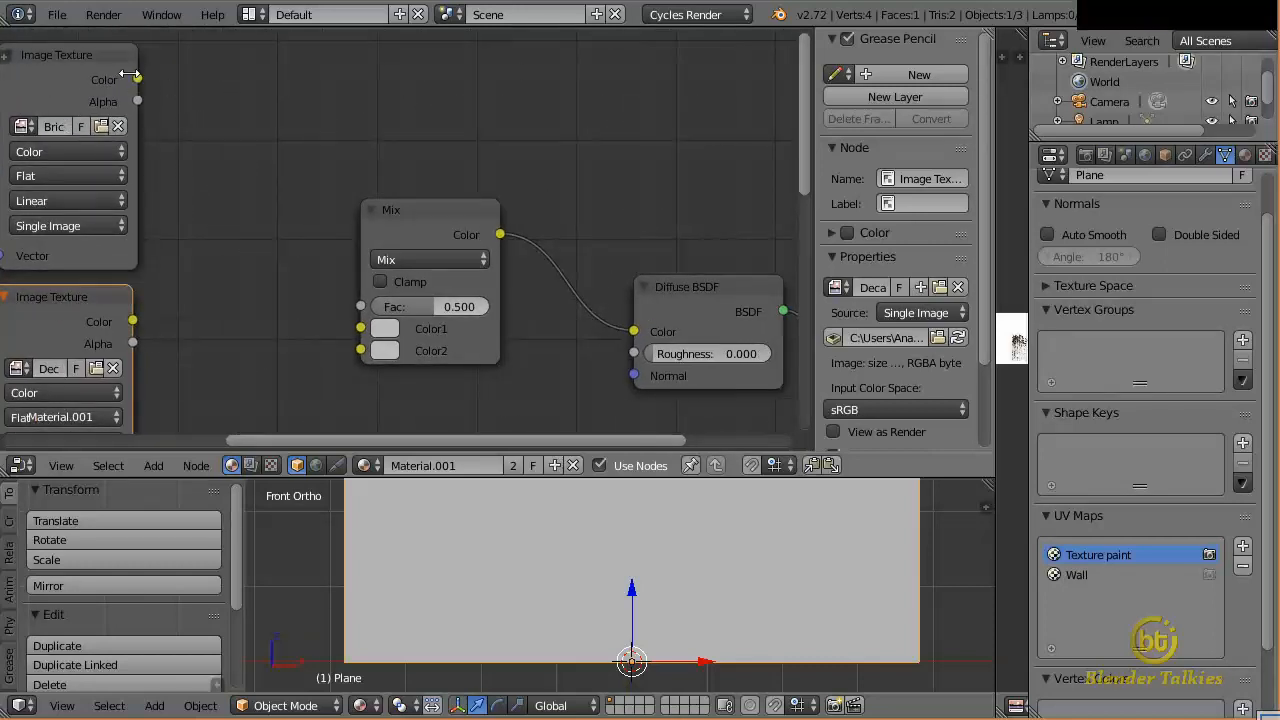
pyautogui.moveTo(138, 80); pyautogui.dragTo(360, 328)
pyautogui.moveTo(346, 381); pyautogui.dragTo(373, 285, button='middle')
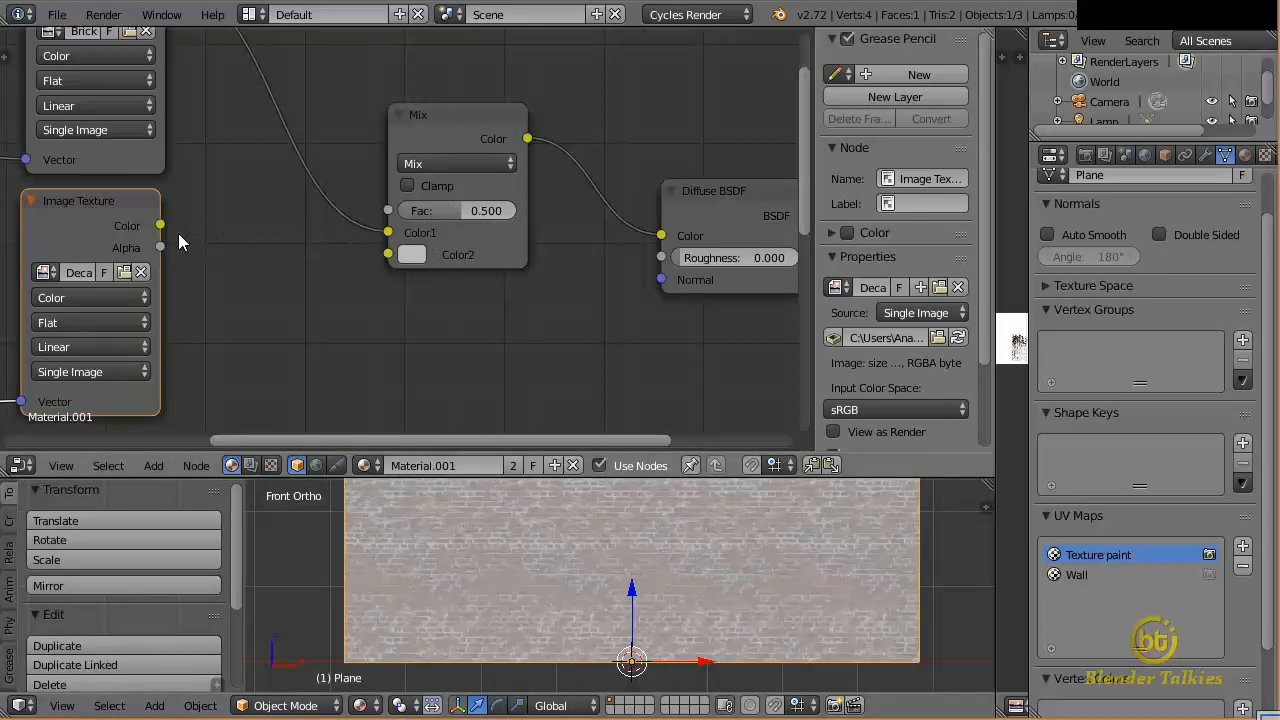
# Link the Decal_Bottom Image Texture's Color output to the Mix node's Color2 input
pyautogui.click(104, 208)
pyautogui.moveTo(163, 227); pyautogui.dragTo(389, 255)
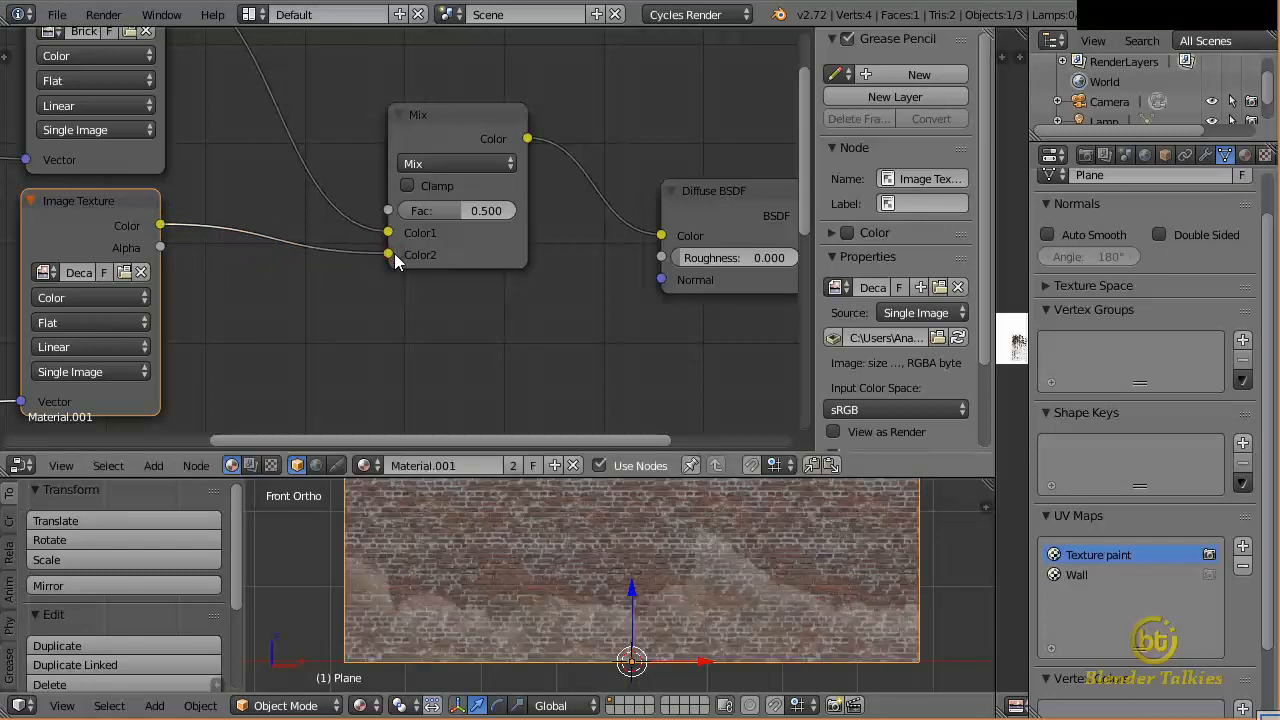
pyautogui.moveTo(394, 253); pyautogui.dragTo(240, 228, button='middle')
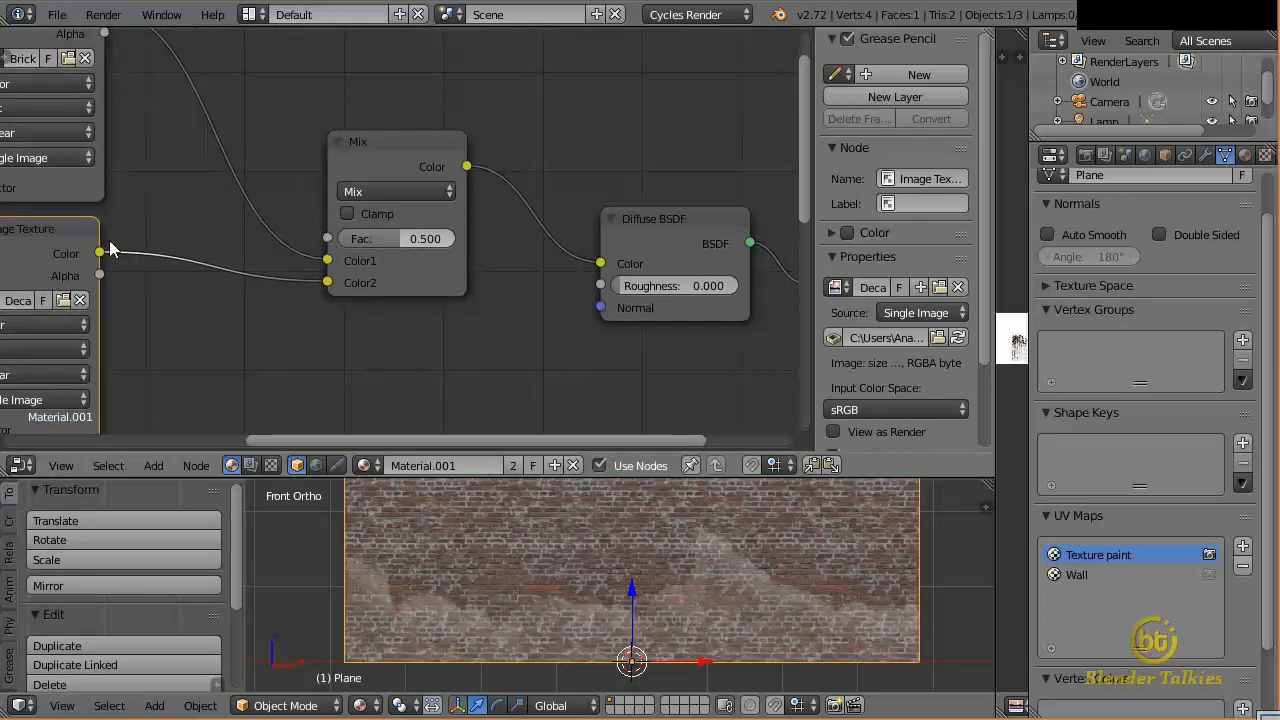
pyautogui.moveTo(408, 236); pyautogui.dragTo(593, 304, button='middle')
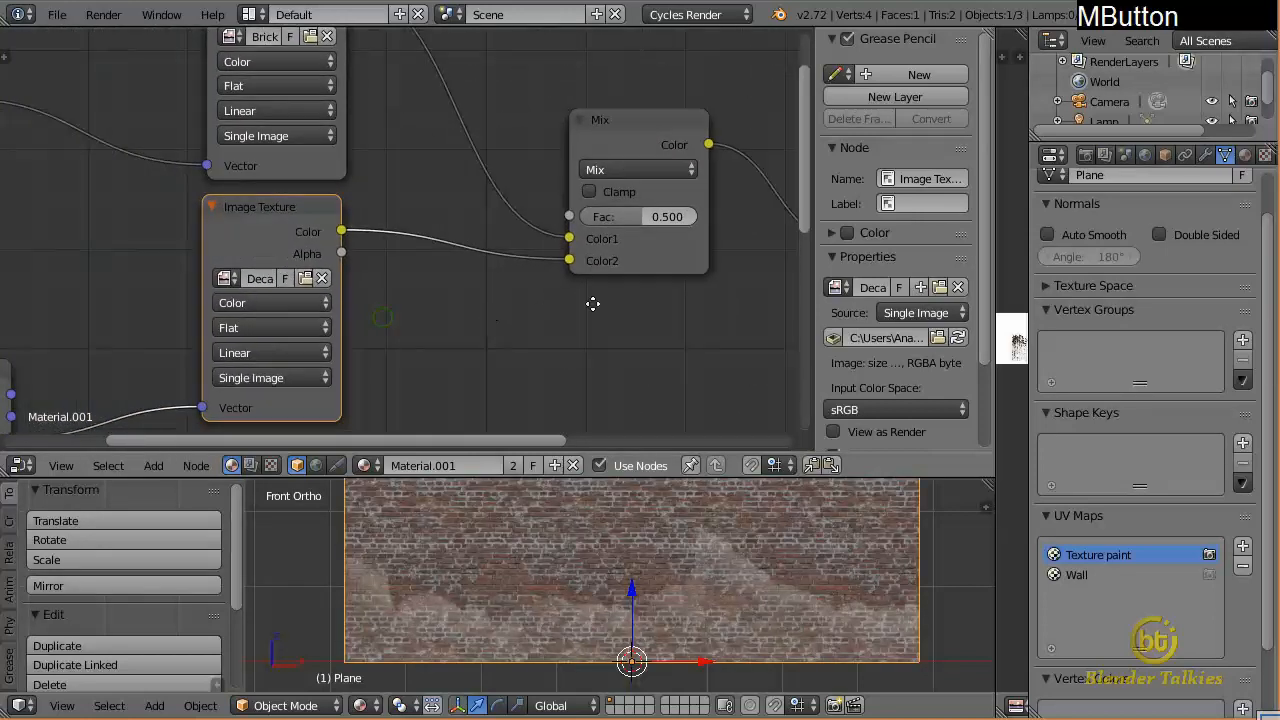
pyautogui.click(277, 209)
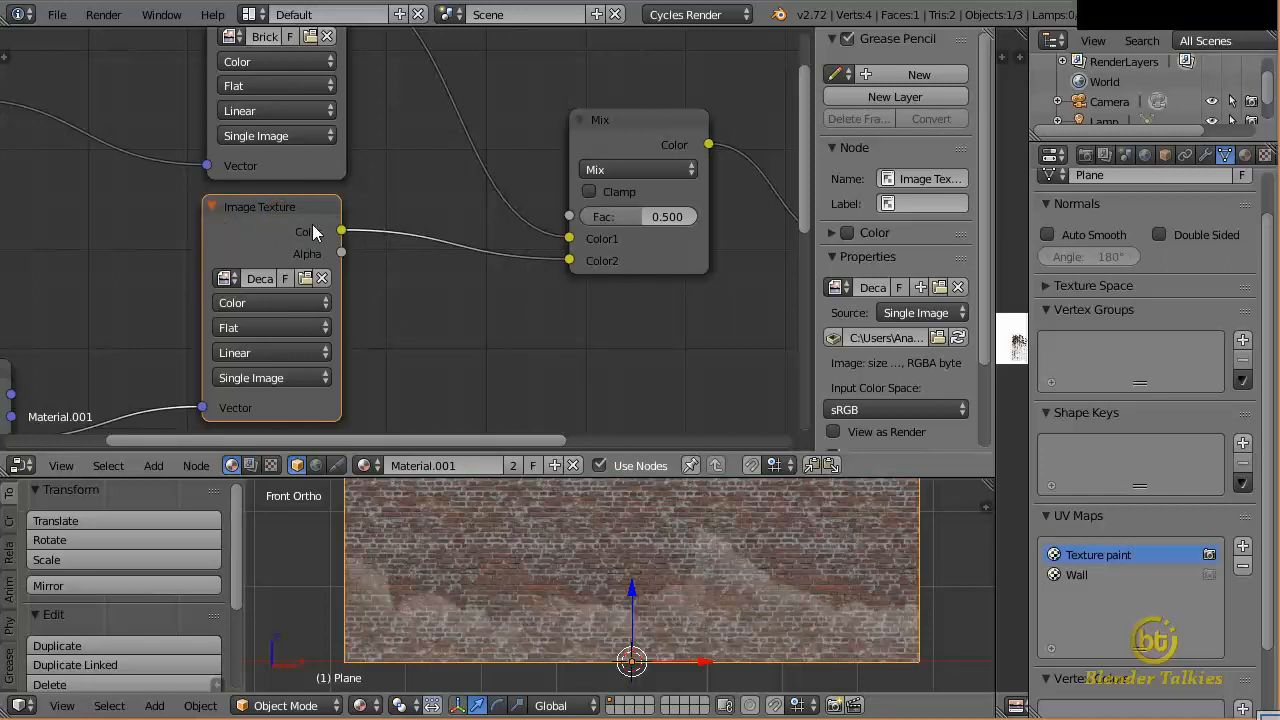
pyautogui.moveTo(312, 232); pyautogui.dragTo(409, 263, button='middle')
# Unlink the Mix node's Fac input and try factor values of 0 and 1 to compare the bricks with the decal
pyautogui.moveTo(105, 266); pyautogui.dragTo(342, 234)
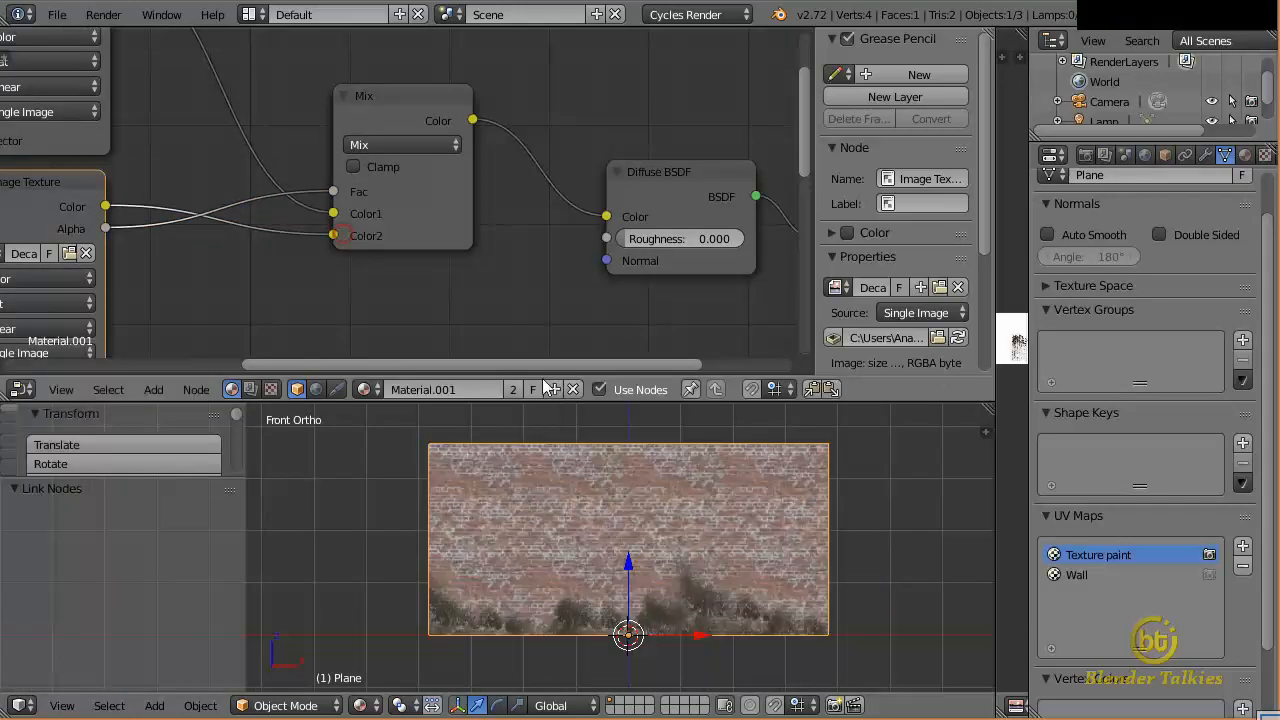
pyautogui.moveTo(333, 191); pyautogui.dragTo(258, 199)
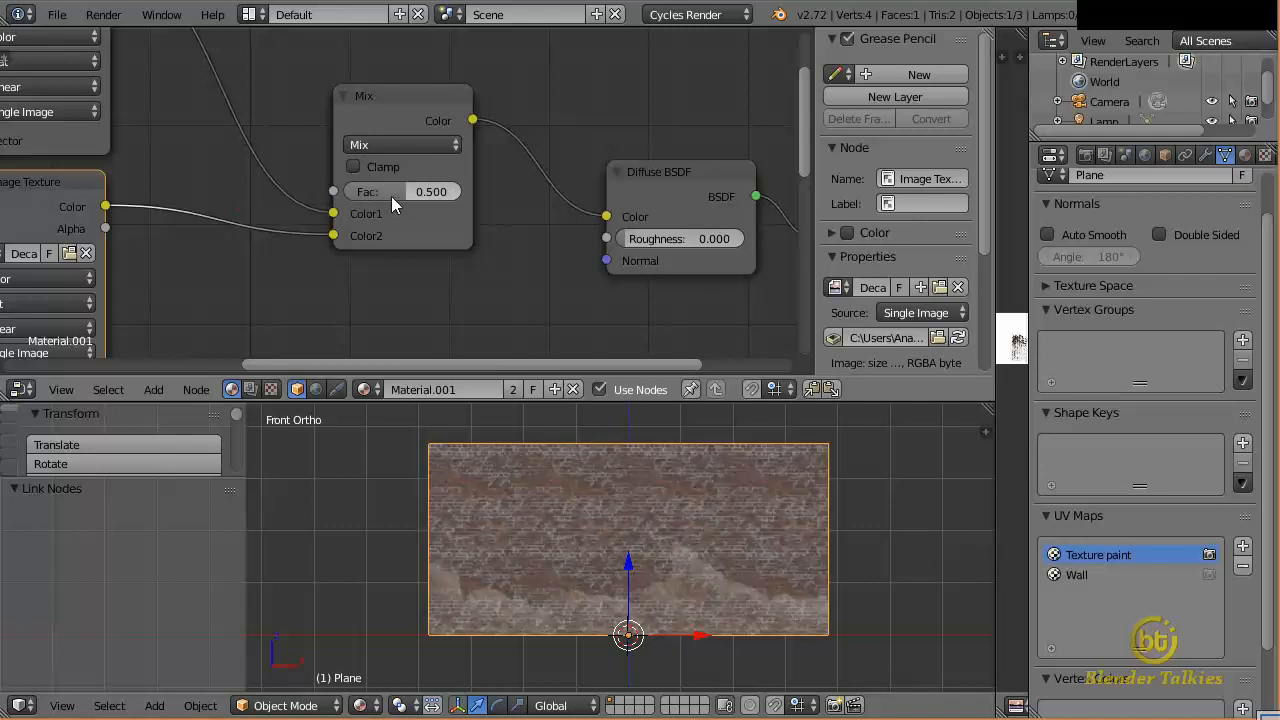
pyautogui.keyDown('shift'); pyautogui.moveTo(337, 198); pyautogui.dragTo(542, 187, button='middle'); pyautogui.keyUp('shift')
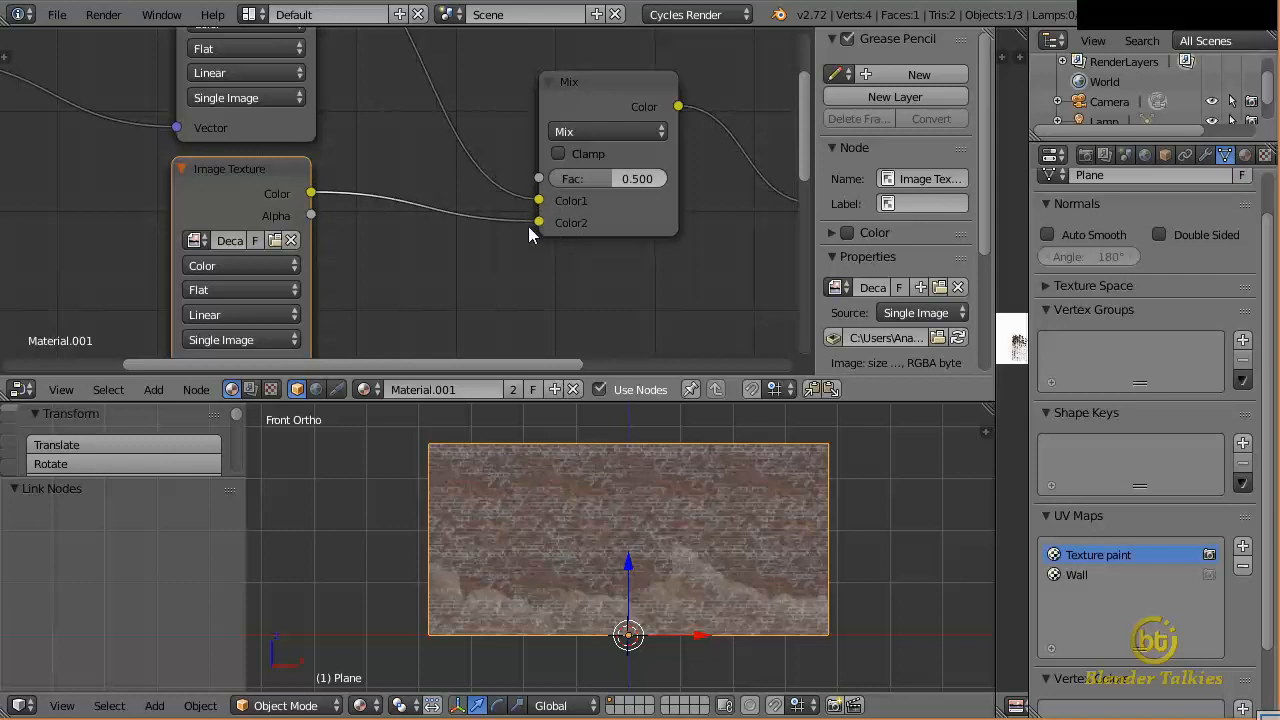
pyautogui.moveTo(612, 182); pyautogui.dragTo(556, 184)
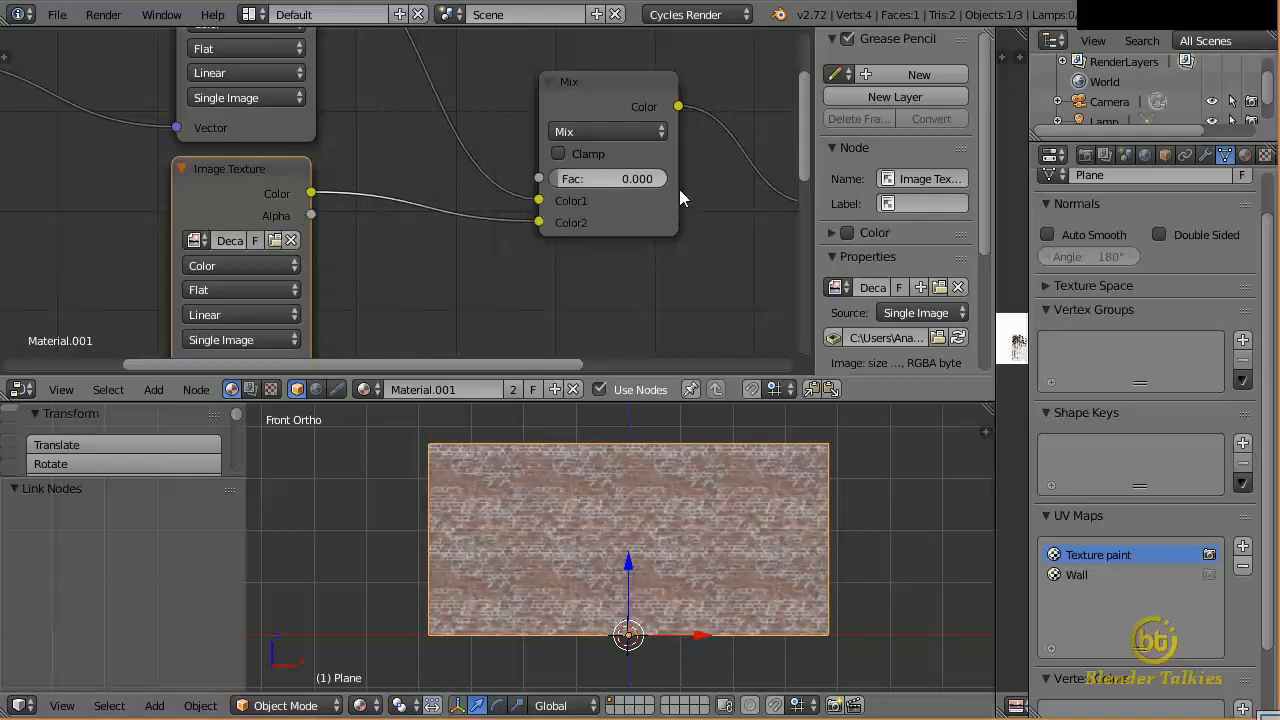
pyautogui.moveTo(595, 179); pyautogui.dragTo(665, 179)
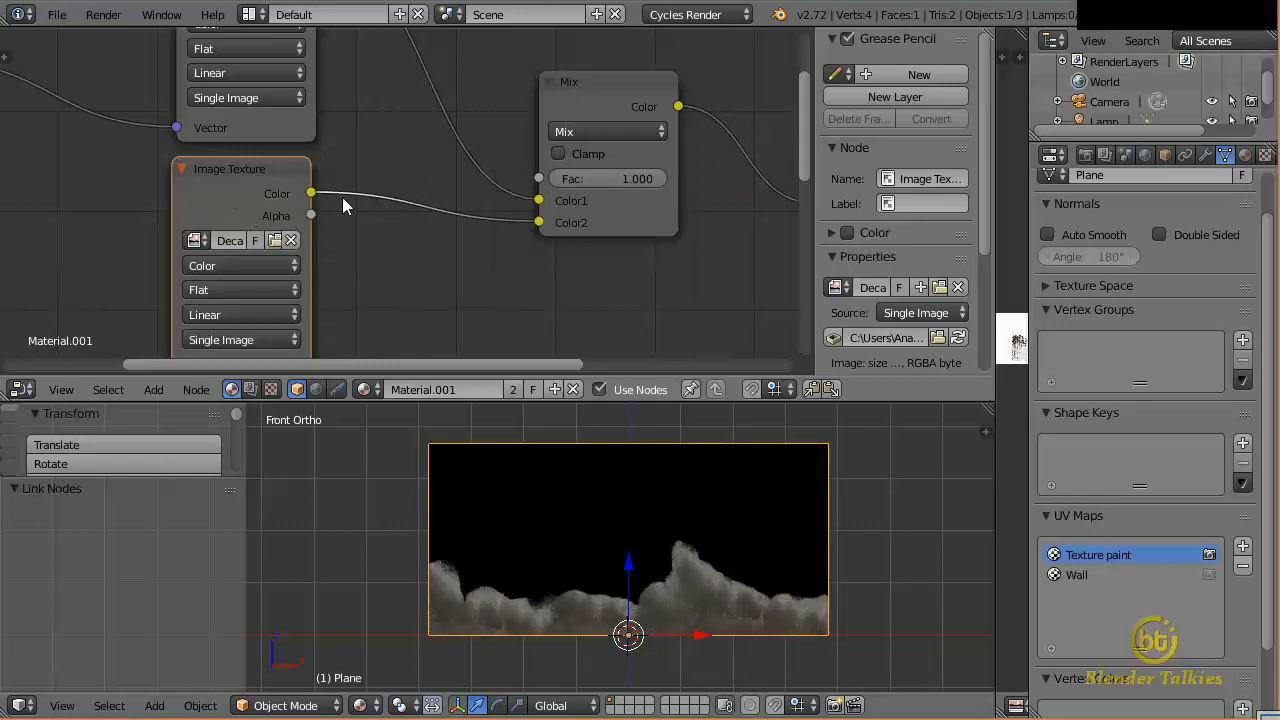
pyautogui.moveTo(658, 180); pyautogui.dragTo(548, 180)
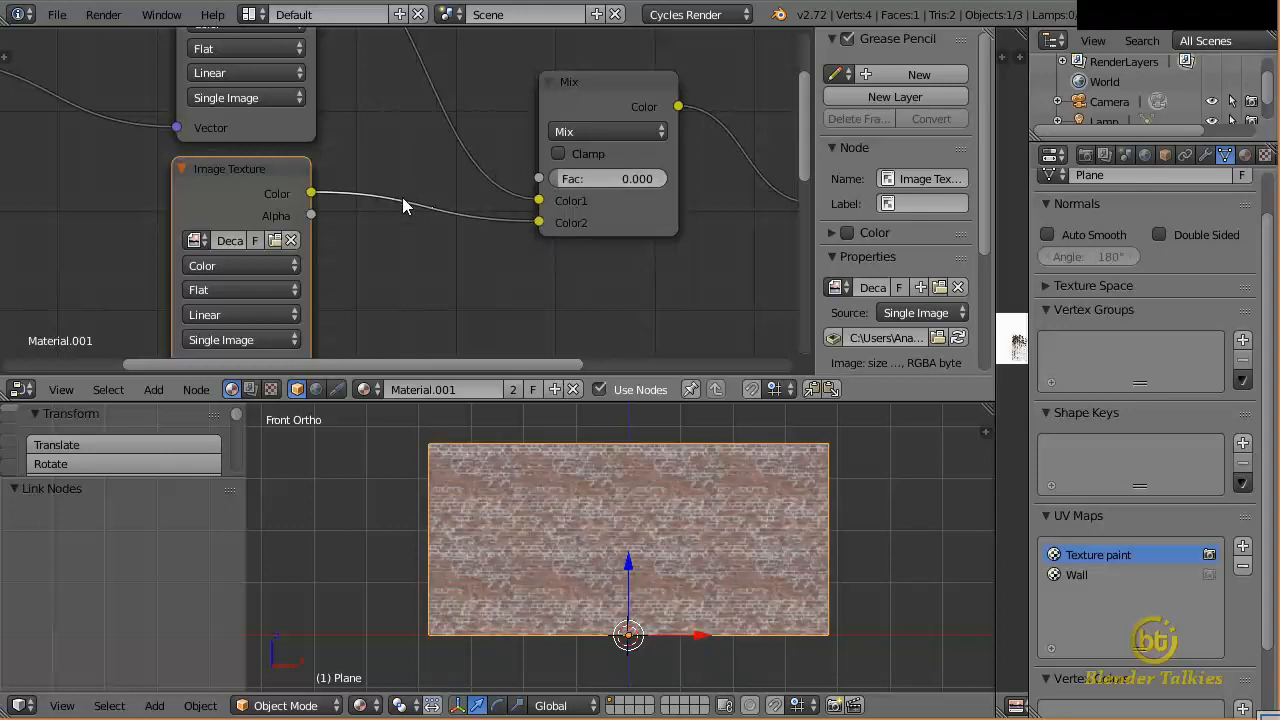
# Link the Decal_Bottom Image Texture's Alpha output to the Mix node's Fac input
pyautogui.moveTo(311, 214); pyautogui.dragTo(538, 178)
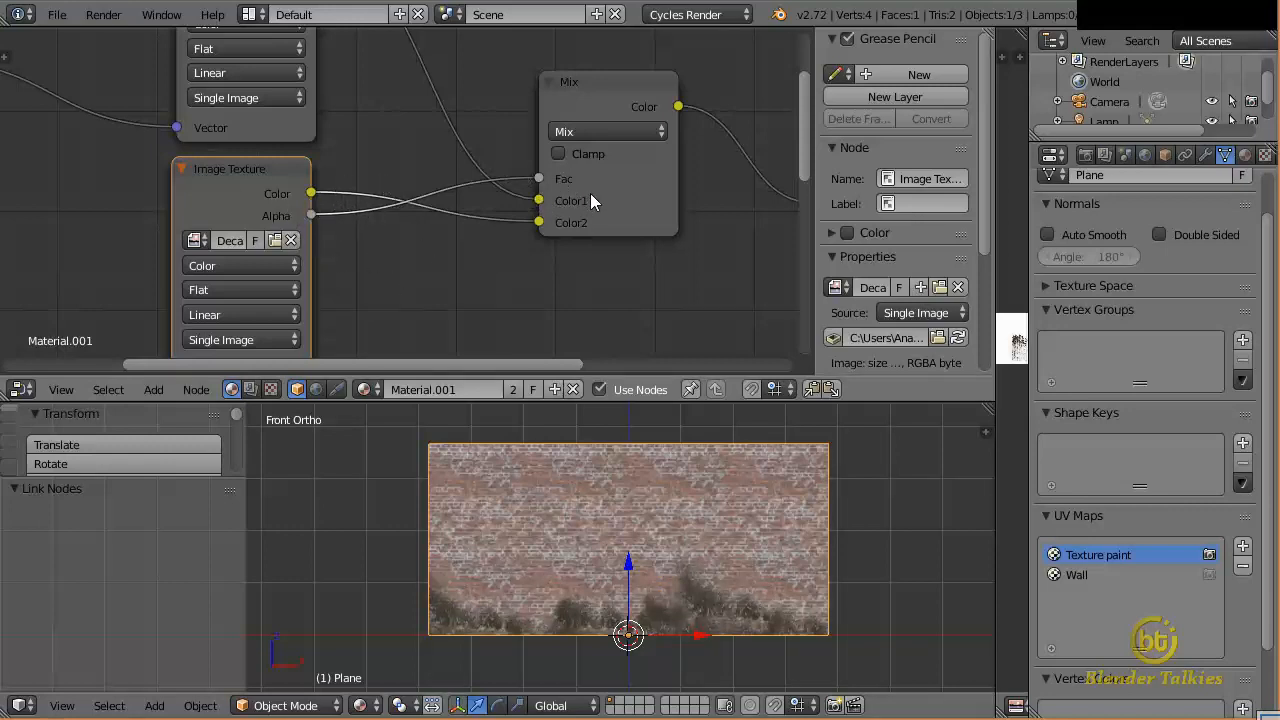
pyautogui.scroll(-4, 591, 194)
pyautogui.keyDown('shift'); pyautogui.moveTo(469, 289); pyautogui.dragTo(433, 236, button='middle'); pyautogui.keyUp('shift')
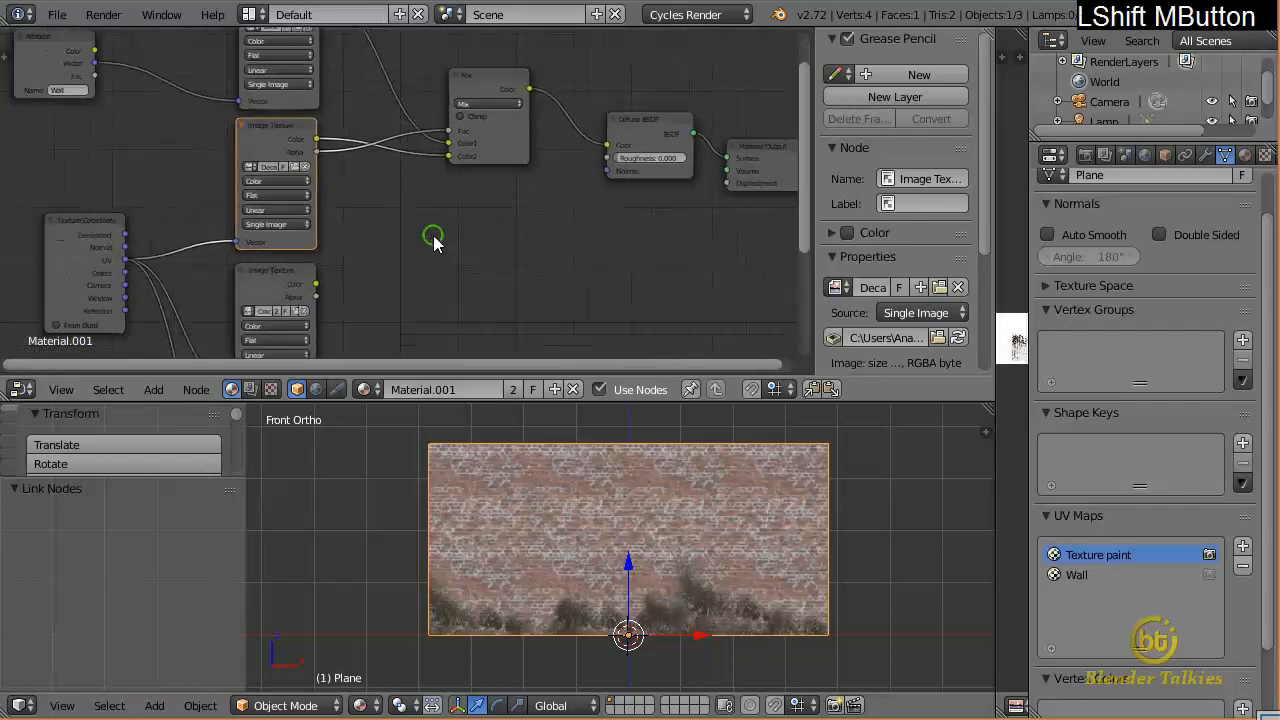
# Spread out the Mix, Diffuse BSDF and Material Output nodes to make room between Mix and Diffuse BSDF
pyautogui.scroll(-2, 433, 191)
pyautogui.keyDown('shift'); pyautogui.moveTo(580, 263); pyautogui.dragTo(451, 234, button='middle'); pyautogui.keyUp('shift')
pyautogui.click(360, 121)
pyautogui.moveTo(376, 67); pyautogui.dragTo(324, 68)
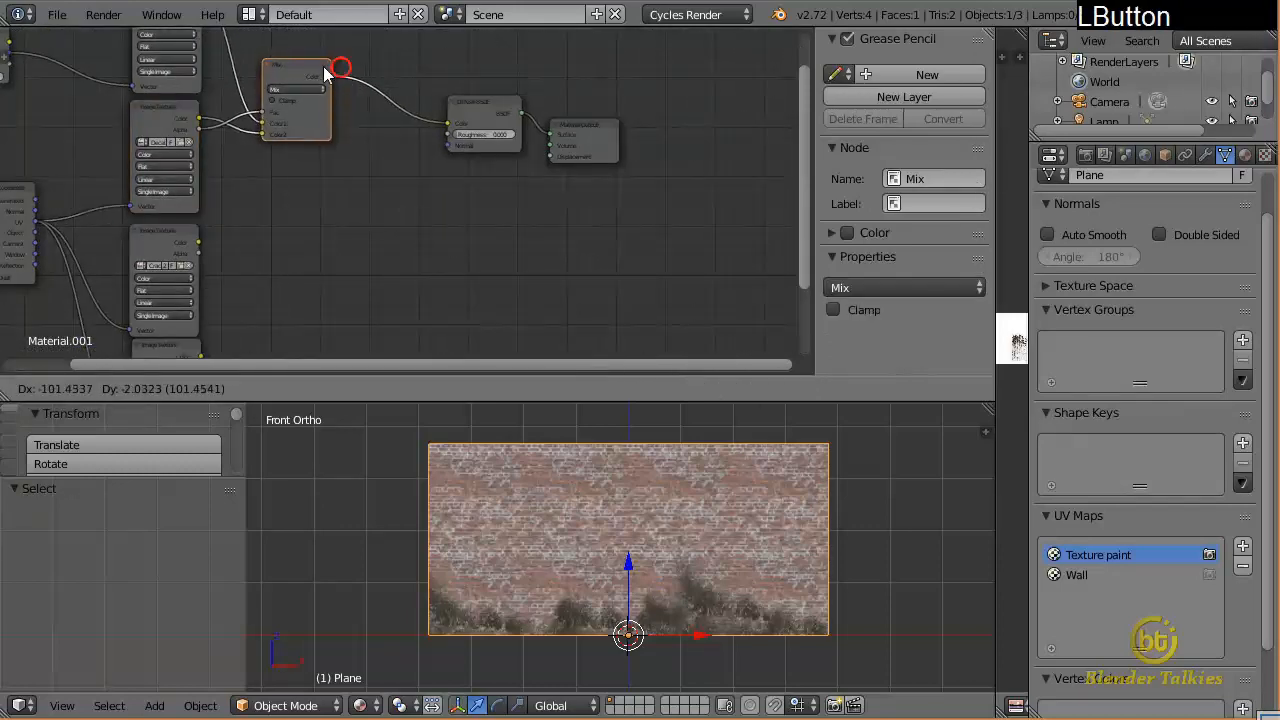
pyautogui.keyDown('shift'); pyautogui.moveTo(551, 124); pyautogui.dragTo(525, 131, button='middle'); pyautogui.keyUp('shift')
pyautogui.moveTo(554, 133); pyautogui.dragTo(659, 133)
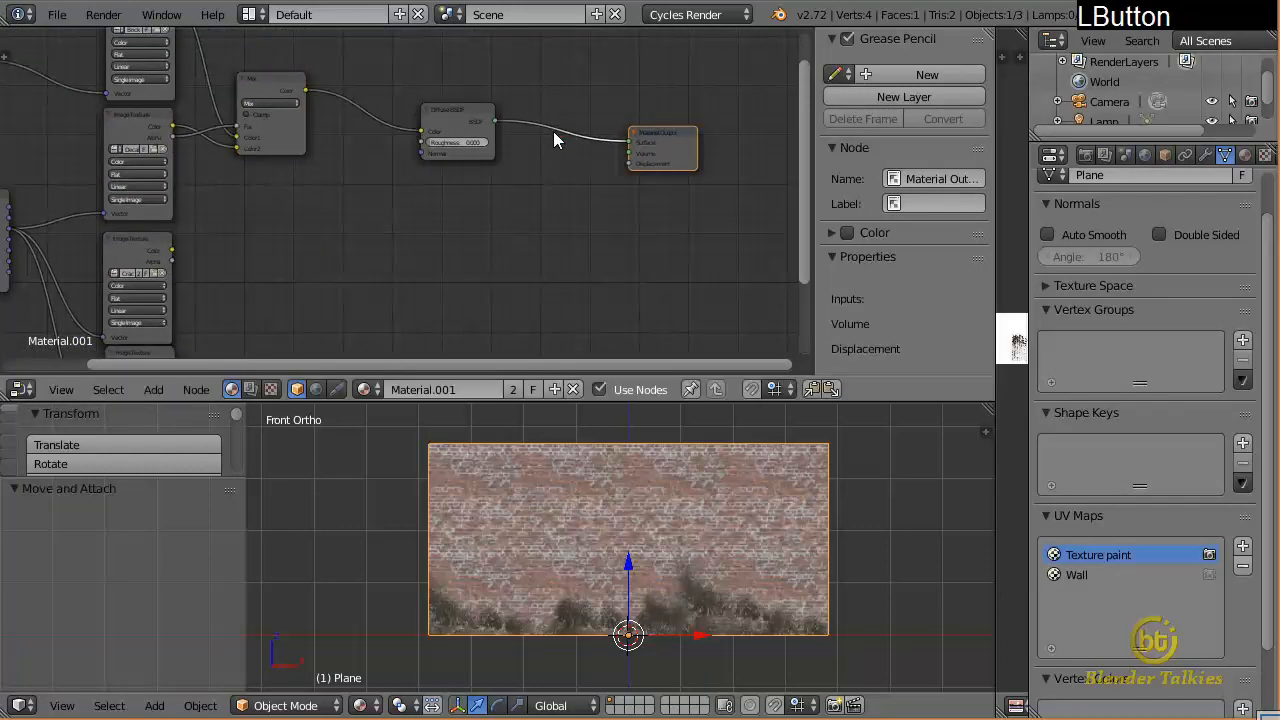
pyautogui.moveTo(434, 111); pyautogui.dragTo(481, 111)
# Duplicate the Mix node and insert the copy on the link between Mix and Diffuse BSDF
pyautogui.click(286, 92)
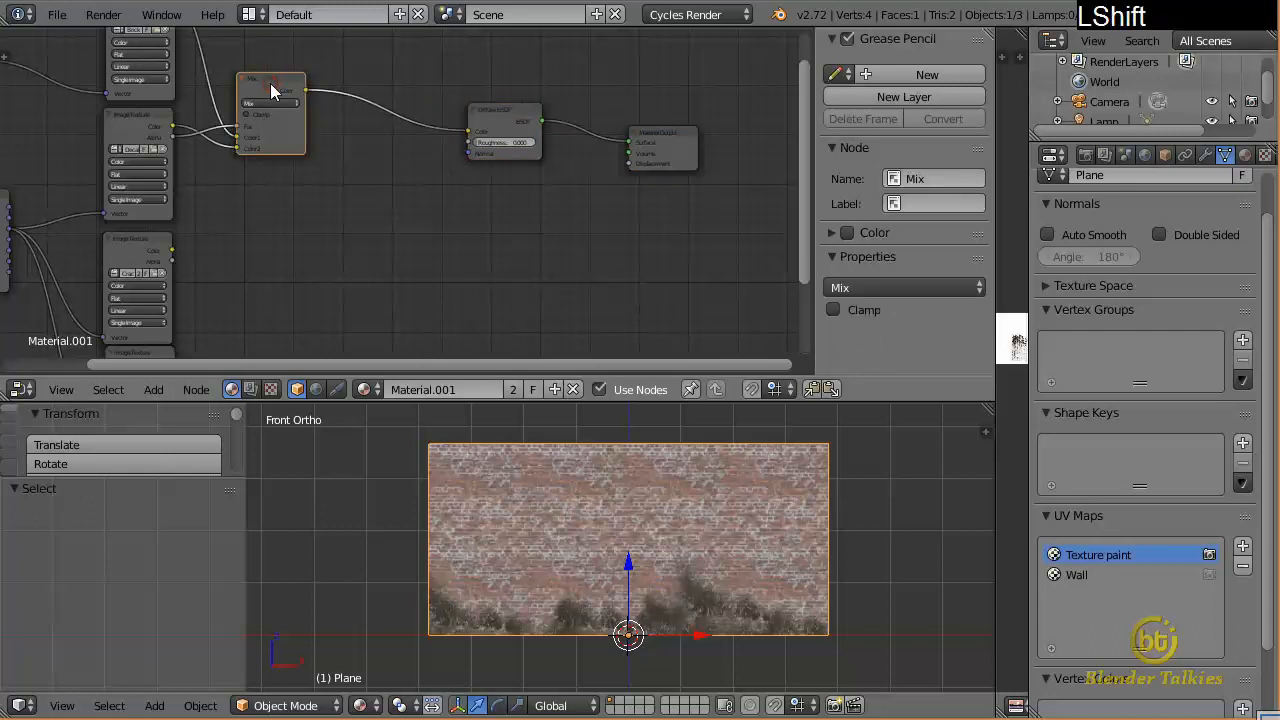
pyautogui.hotkey('shift', 'd')
pyautogui.click(380, 93)
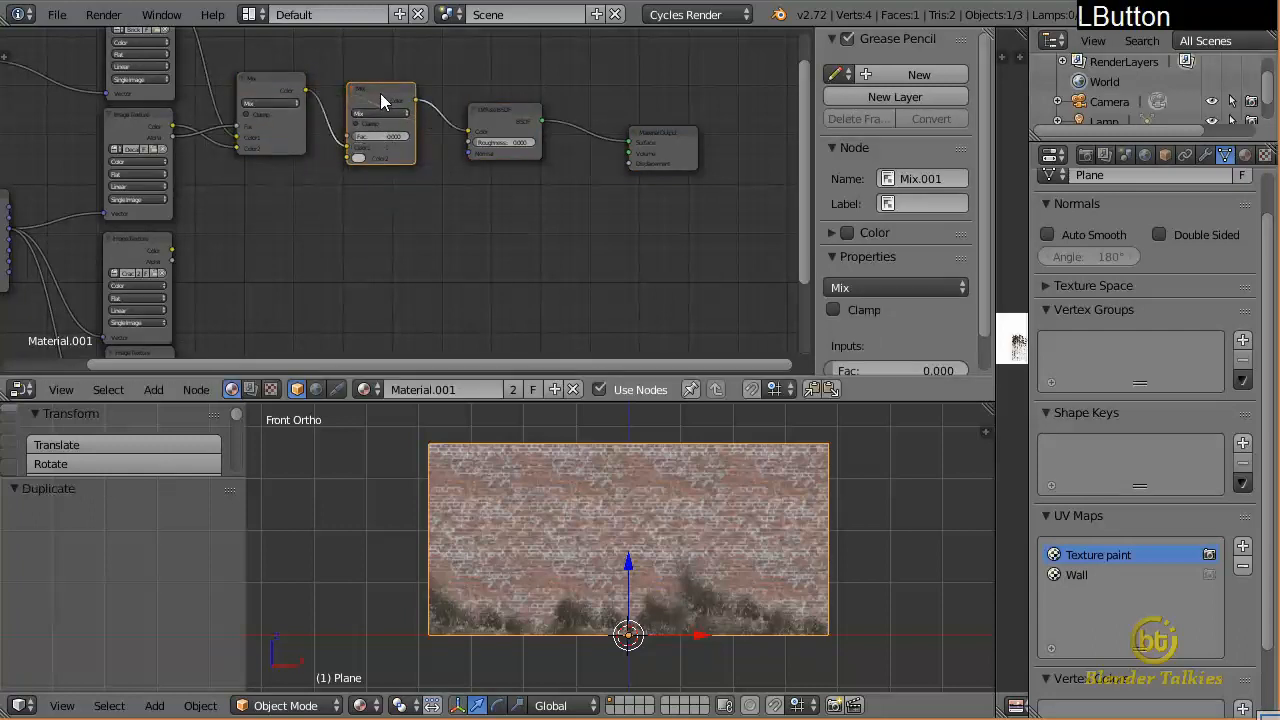
pyautogui.keyDown('shift'); pyautogui.moveTo(299, 141); pyautogui.dragTo(347, 150, button='middle'); pyautogui.keyUp('shift')
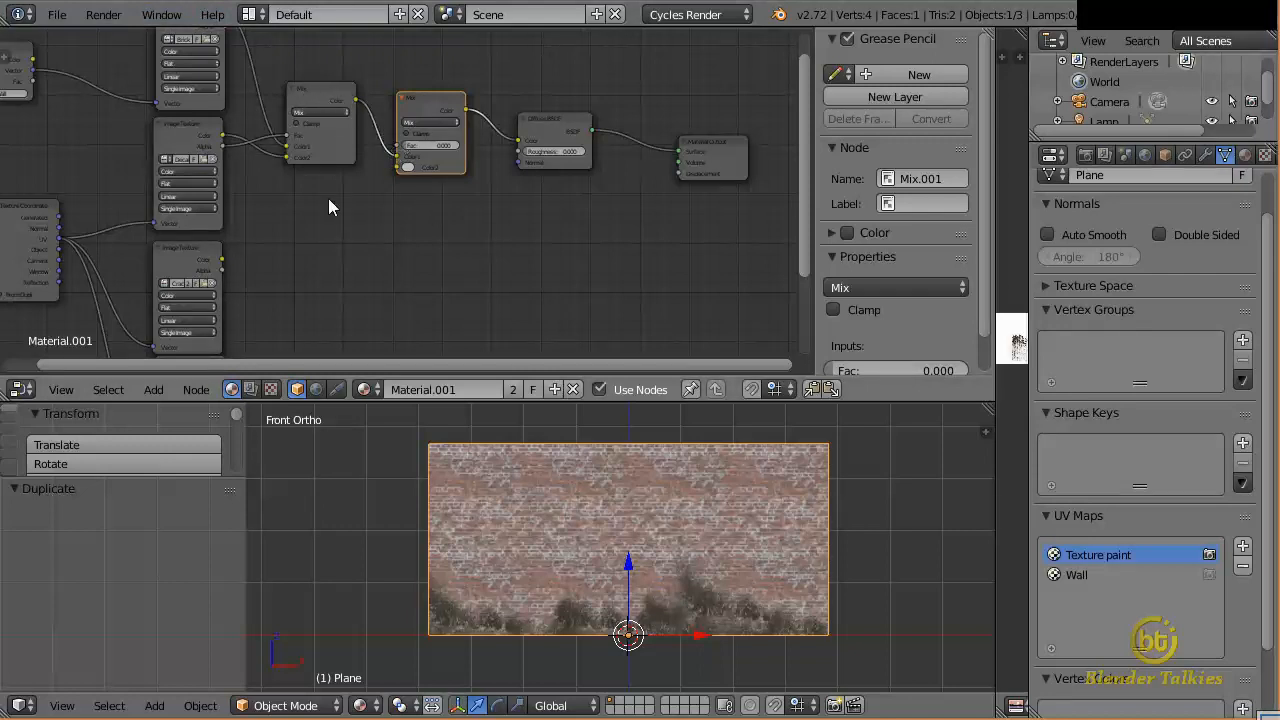
# Link the Crack Image Texture's Color output to the second Mix node's Color2 input and its Alpha output to Fac
pyautogui.moveTo(226, 262); pyautogui.dragTo(399, 169)
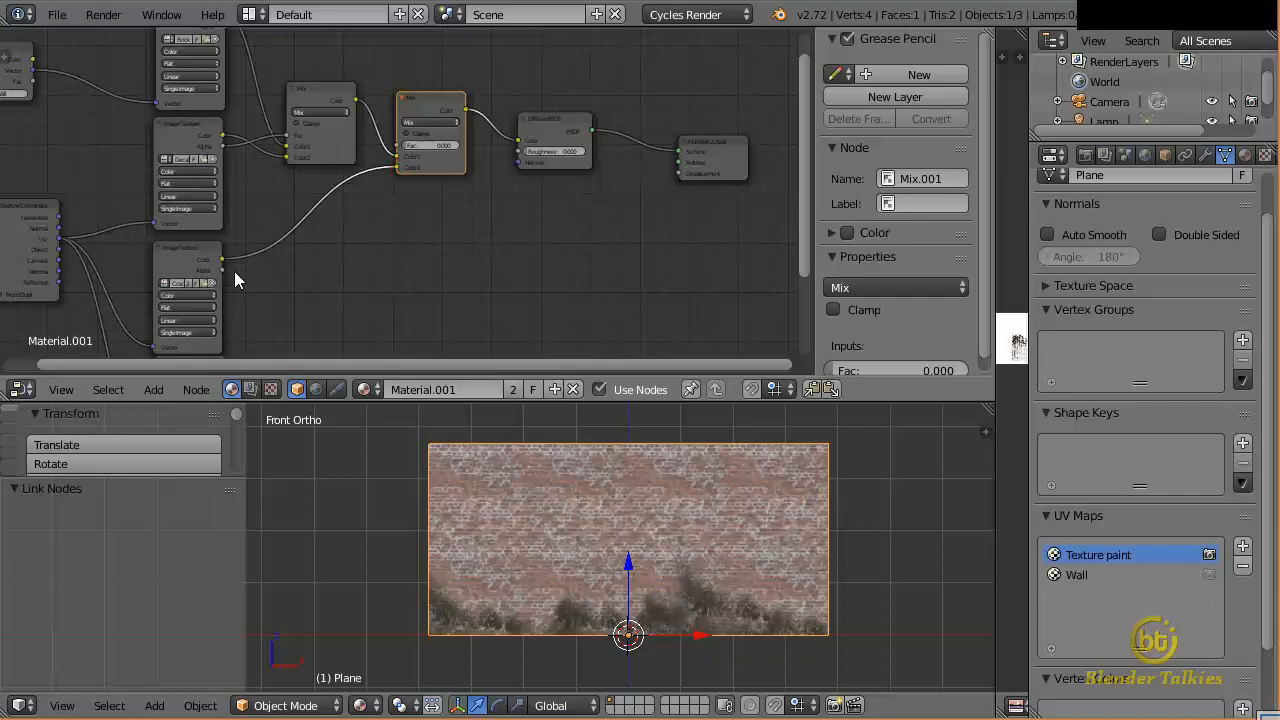
pyautogui.moveTo(231, 269); pyautogui.dragTo(402, 150)
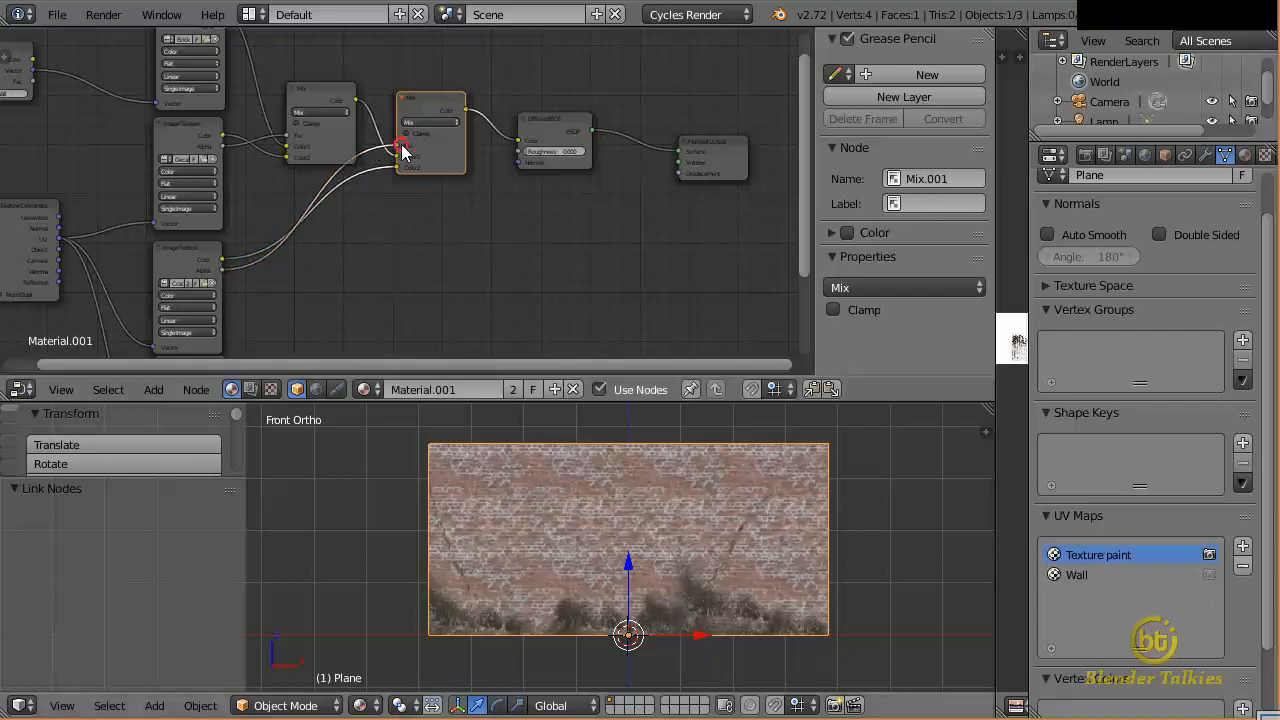
# Duplicate the second Mix node and insert the copy before Diffuse BSDF, moving Diffuse BSDF and Material Output farther away to make room
pyautogui.keyDown('shift'); pyautogui.moveTo(560, 310); pyautogui.dragTo(531, 237, button='middle'); pyautogui.keyUp('shift')
pyautogui.click(355, 102)
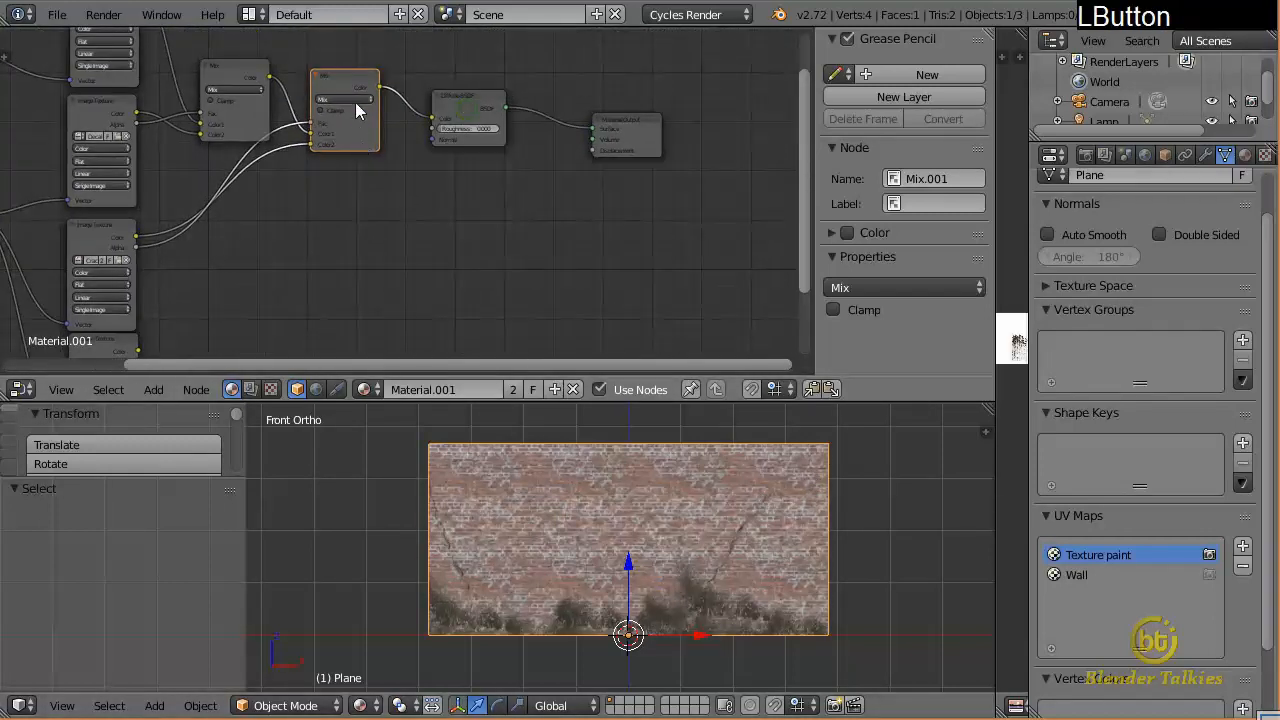
pyautogui.hotkey('shift', 'd')
pyautogui.click(335, 188)
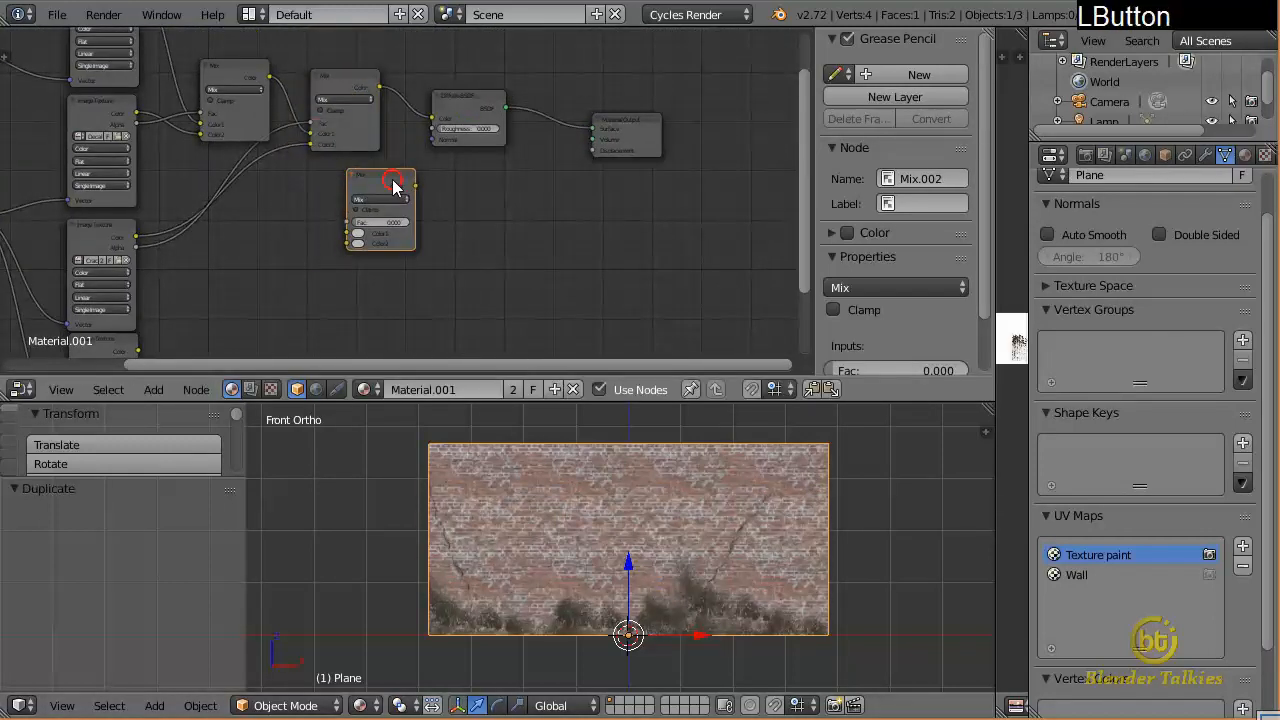
pyautogui.moveTo(625, 123); pyautogui.dragTo(776, 129)
pyautogui.moveTo(495, 127); pyautogui.dragTo(653, 145)
pyautogui.moveTo(360, 182); pyautogui.dragTo(468, 96)
# Link the Graffiti Image Texture's Color output to the third Mix node's Color2 input and reposition that Mix node slightly
pyautogui.keyDown('shift'); pyautogui.moveTo(361, 269); pyautogui.dragTo(330, 214, button='middle'); pyautogui.keyUp('shift')
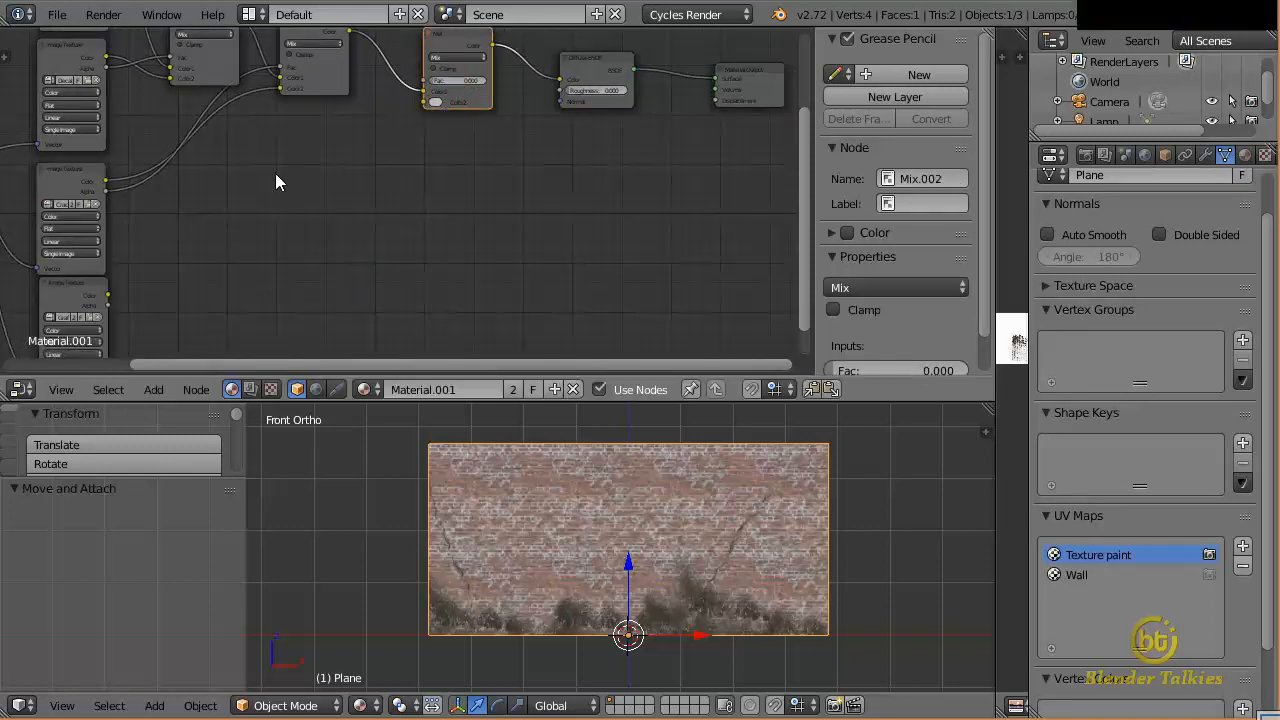
pyautogui.moveTo(104, 296); pyautogui.dragTo(425, 101)
pyautogui.keyDown('shift'); pyautogui.moveTo(425, 101); pyautogui.dragTo(441, 176, button='middle'); pyautogui.keyUp('shift')
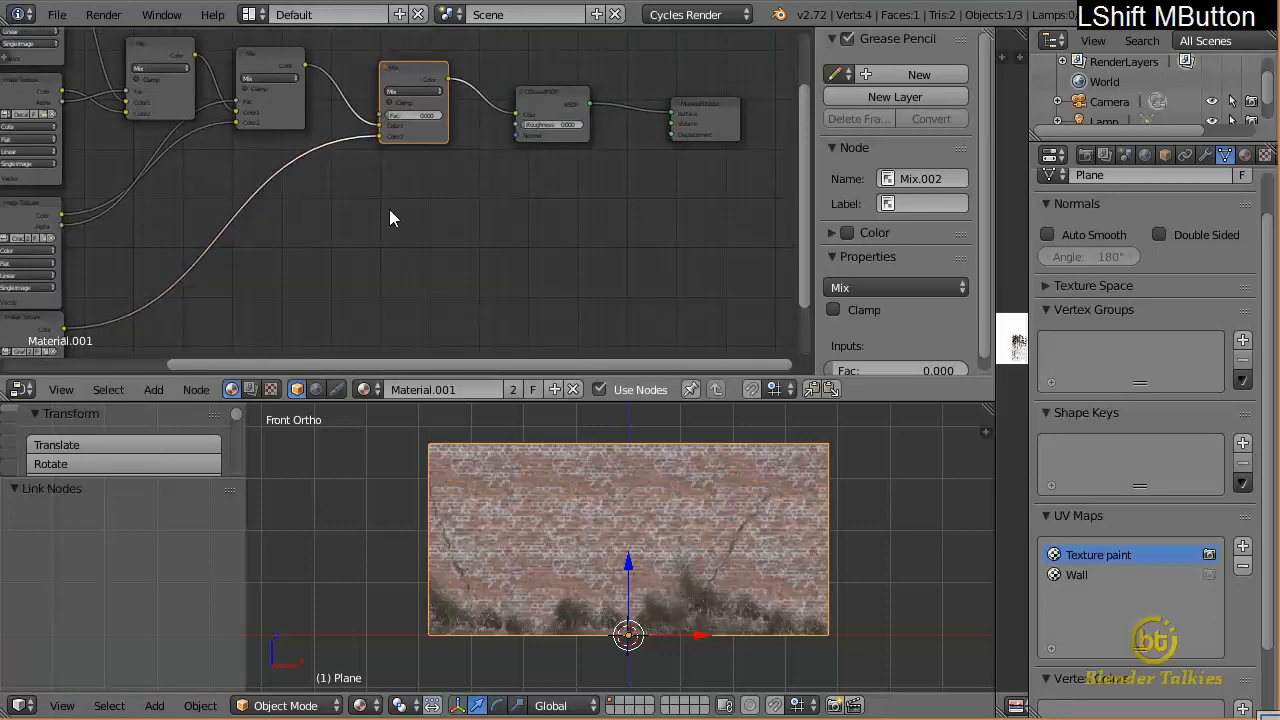
pyautogui.keyDown('shift'); pyautogui.moveTo(600, 106); pyautogui.dragTo(527, 160, button='middle'); pyautogui.keyUp('shift')
pyautogui.scroll(3, 546, 175)
pyautogui.keyDown('shift'); pyautogui.moveTo(355, 205); pyautogui.dragTo(453, 117, button='middle'); pyautogui.keyUp('shift')
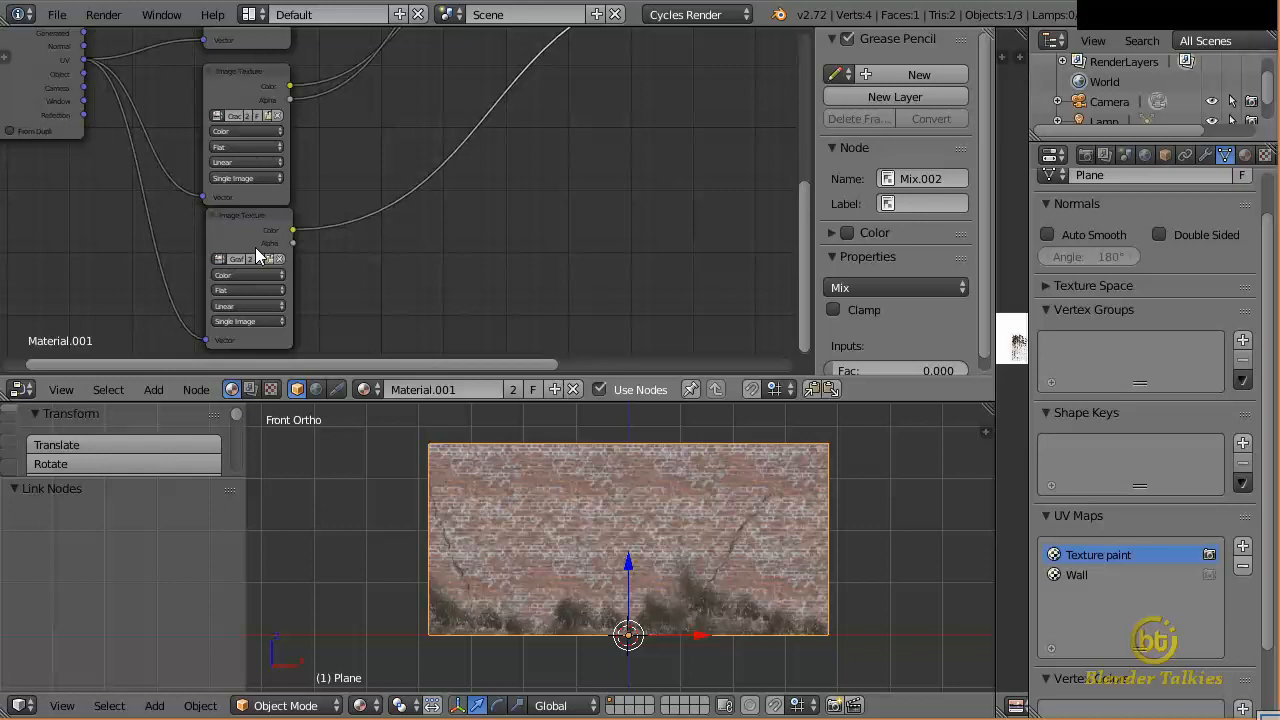
pyautogui.moveTo(493, 197); pyautogui.dragTo(295, 251, button='middle')
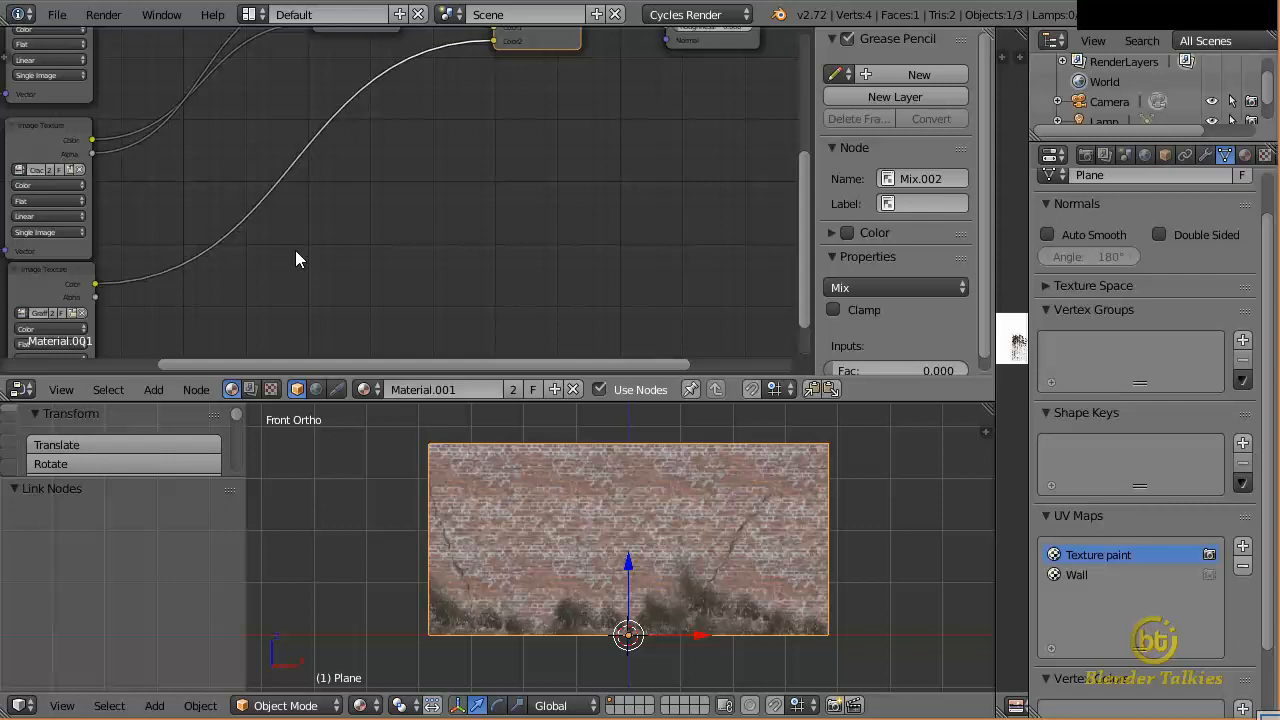
pyautogui.moveTo(297, 257); pyautogui.dragTo(420, 240, button='middle')
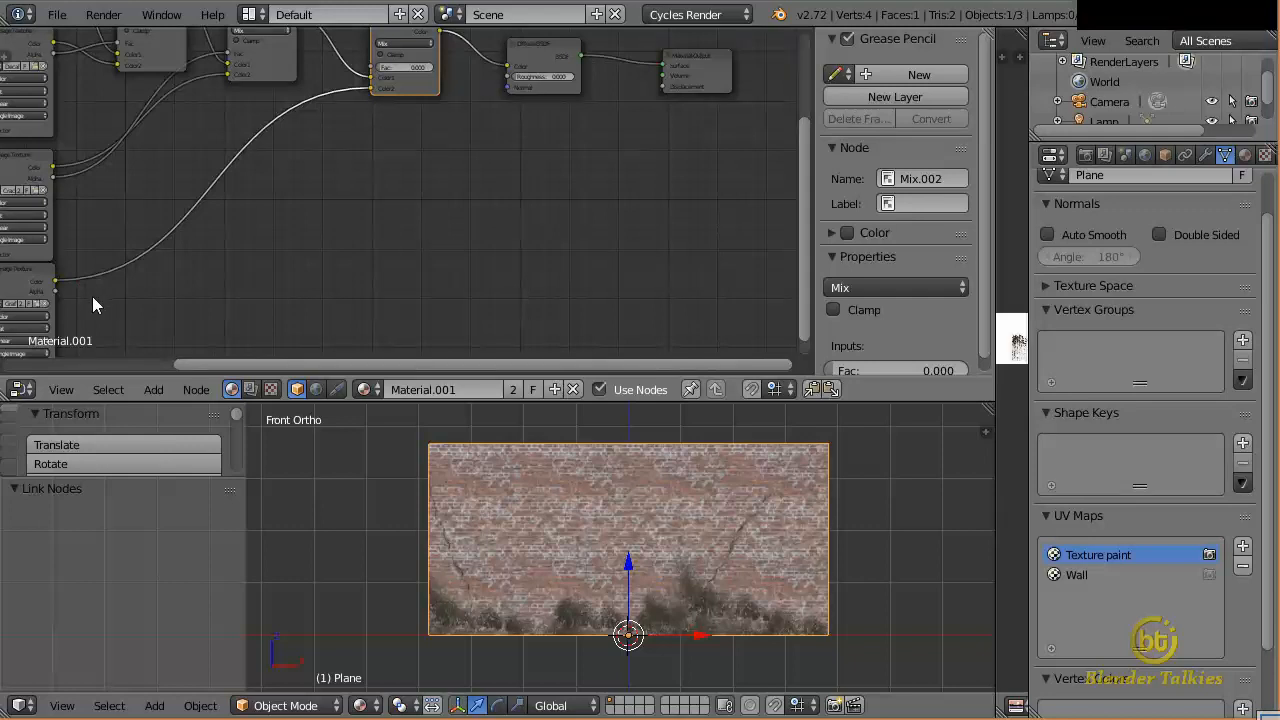
pyautogui.moveTo(55, 290); pyautogui.dragTo(317, 195)
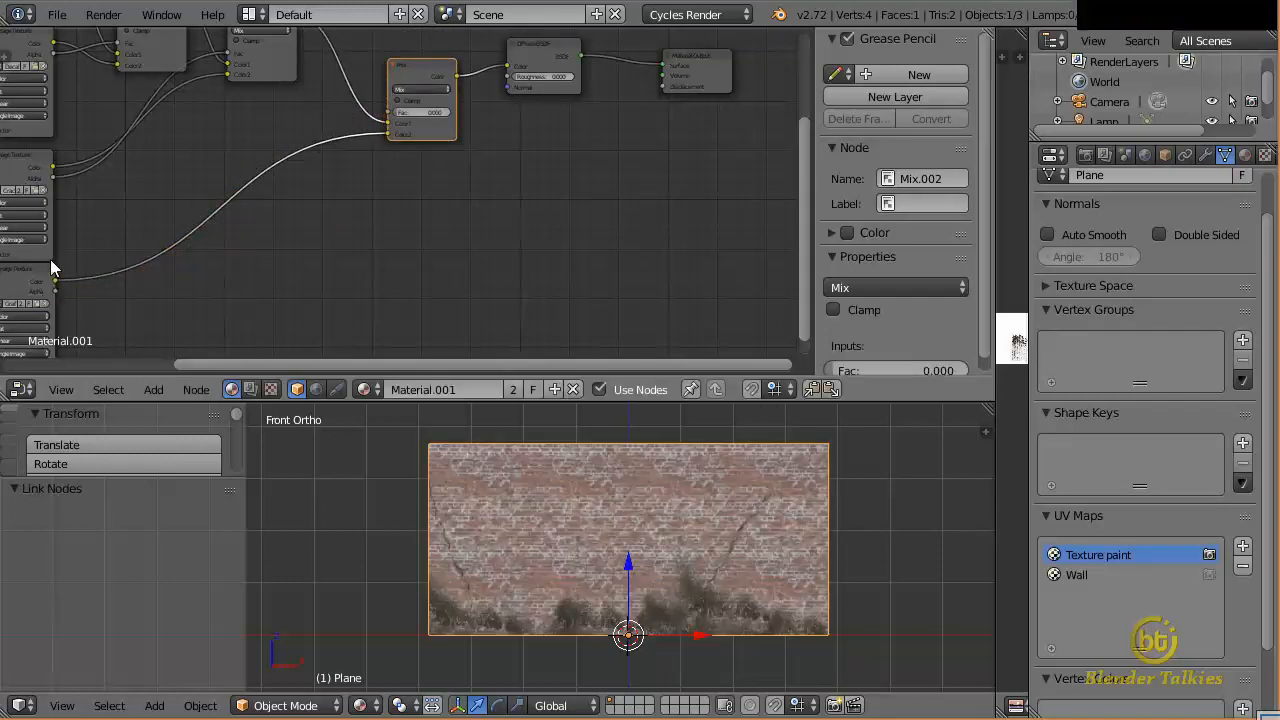
# Set the third Mix node's blend type to Multiply and its Fac to 1
pyautogui.scroll(5, 415, 85)
pyautogui.moveTo(415, 85); pyautogui.dragTo(387, 211, button='middle')
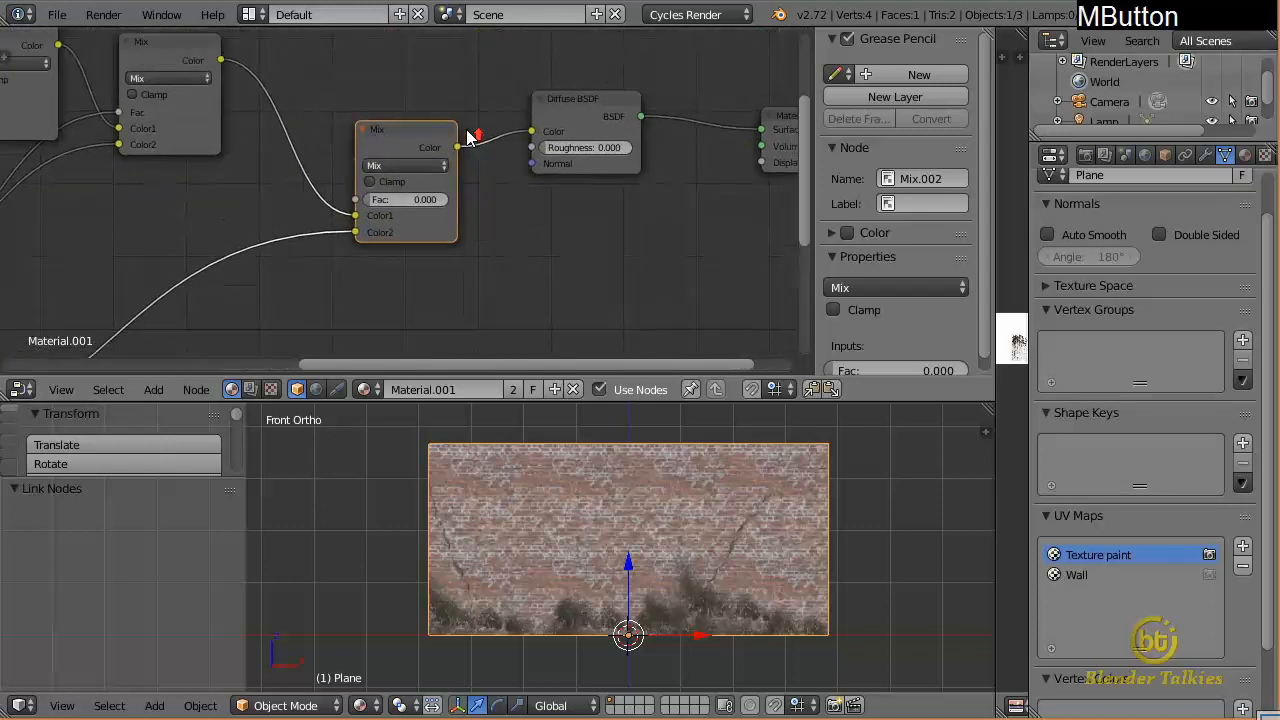
pyautogui.click(409, 164)
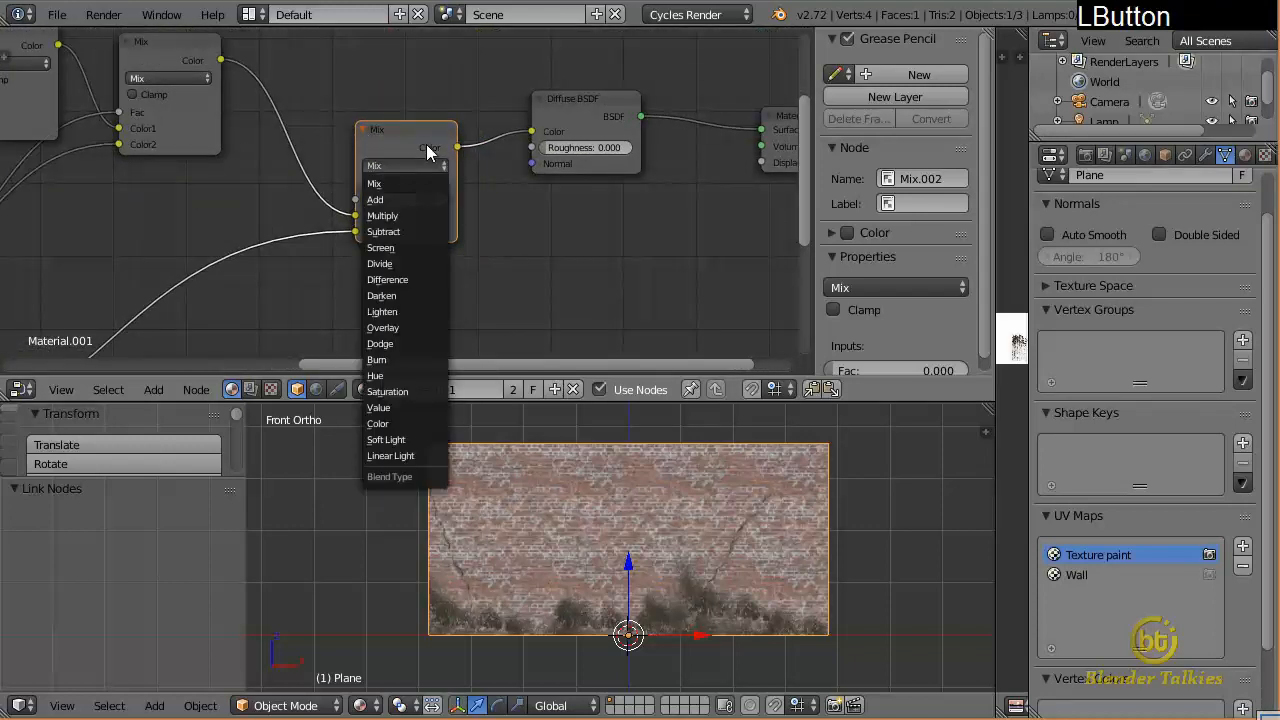
pyautogui.click(405, 209)
pyautogui.moveTo(405, 201); pyautogui.dragTo(339, 190)
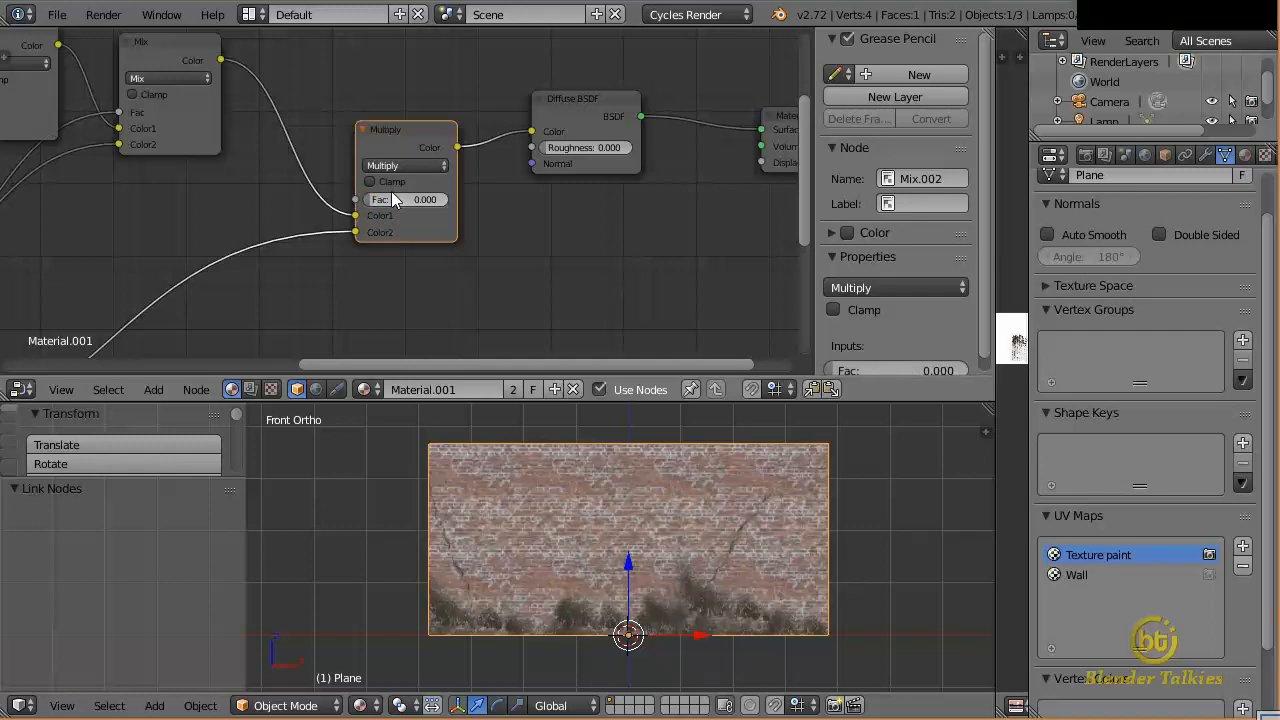
pyautogui.moveTo(402, 201); pyautogui.dragTo(495, 201)
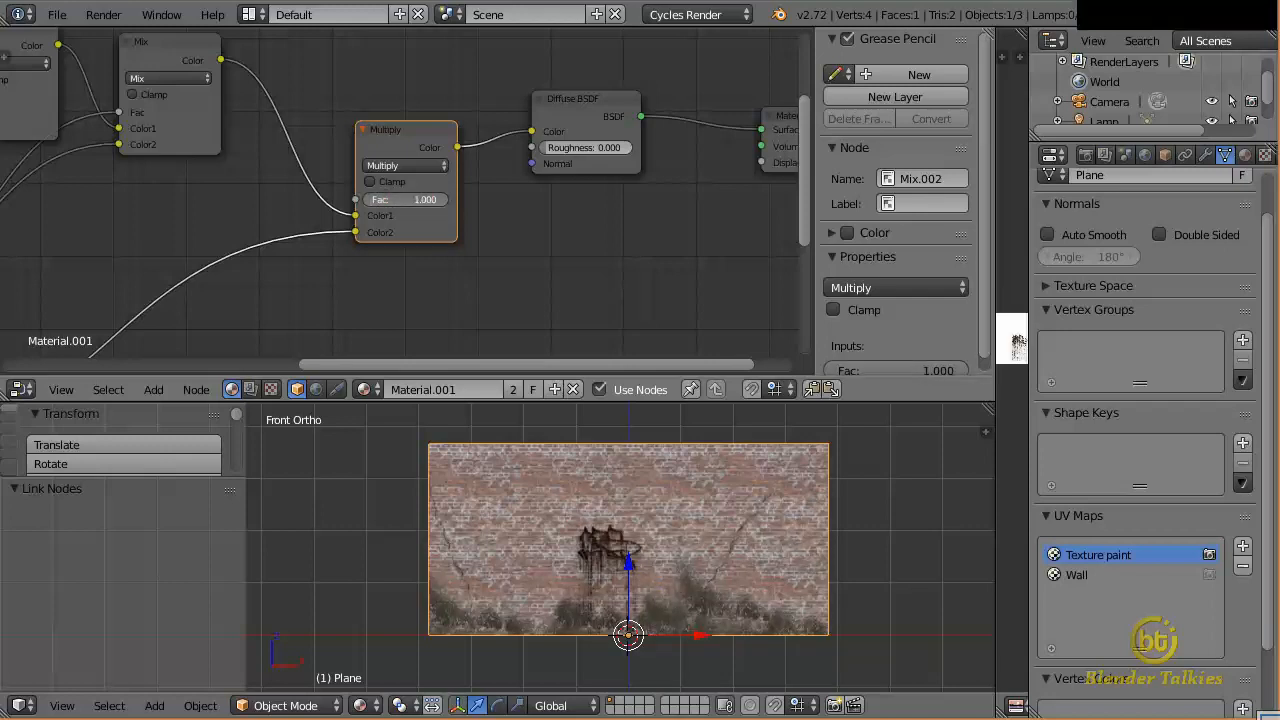
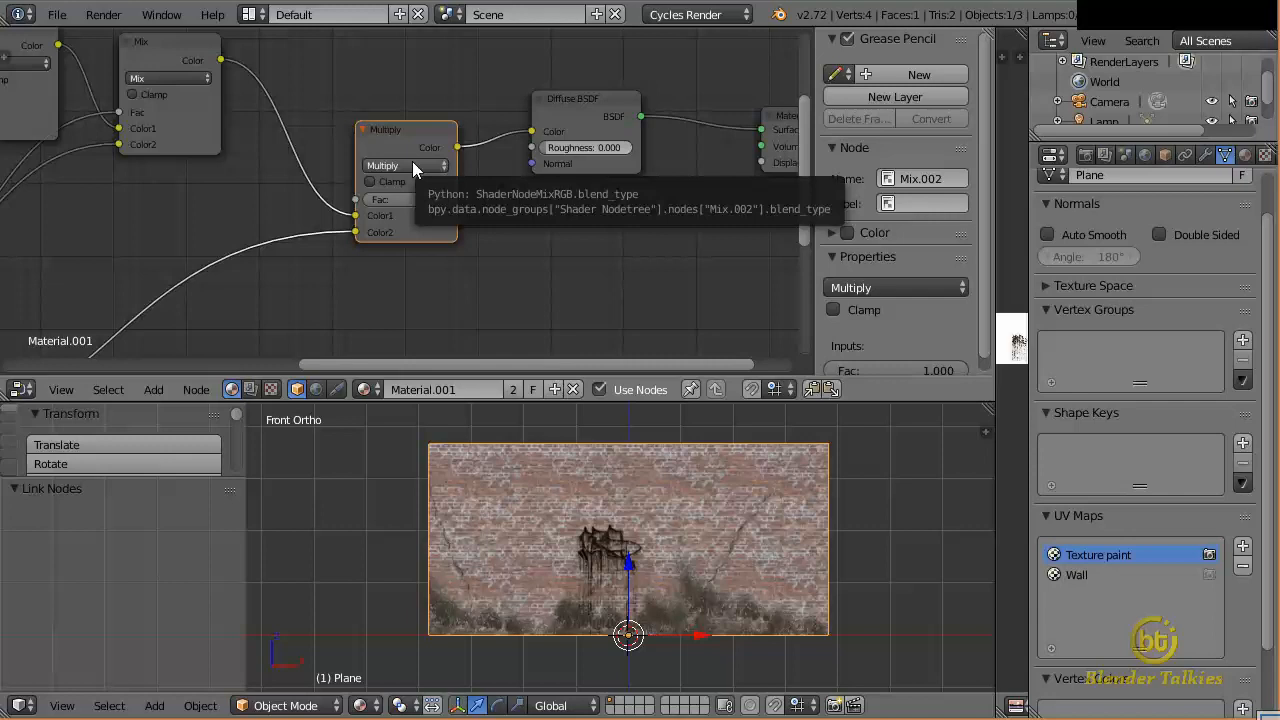
pyautogui.scroll(-3, 412, 161)
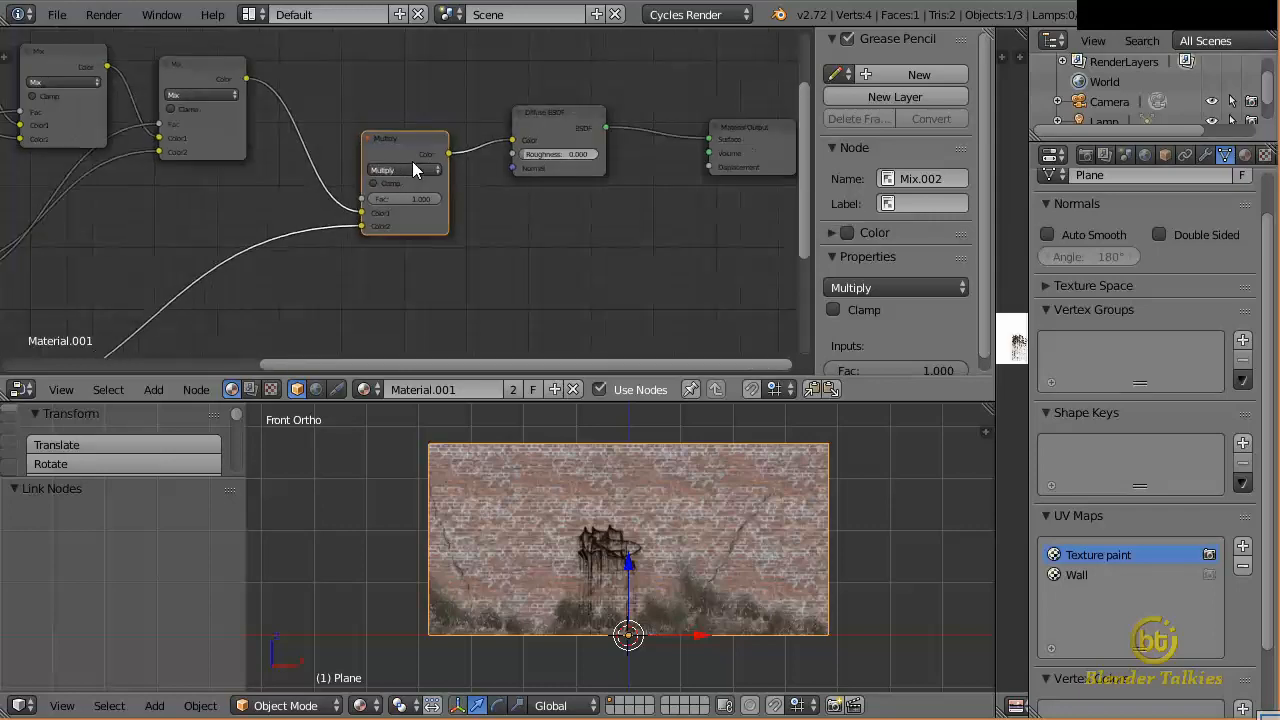
pyautogui.keyDown('shift'); pyautogui.moveTo(533, 184); pyautogui.dragTo(563, 234, button='middle'); pyautogui.keyUp('shift')
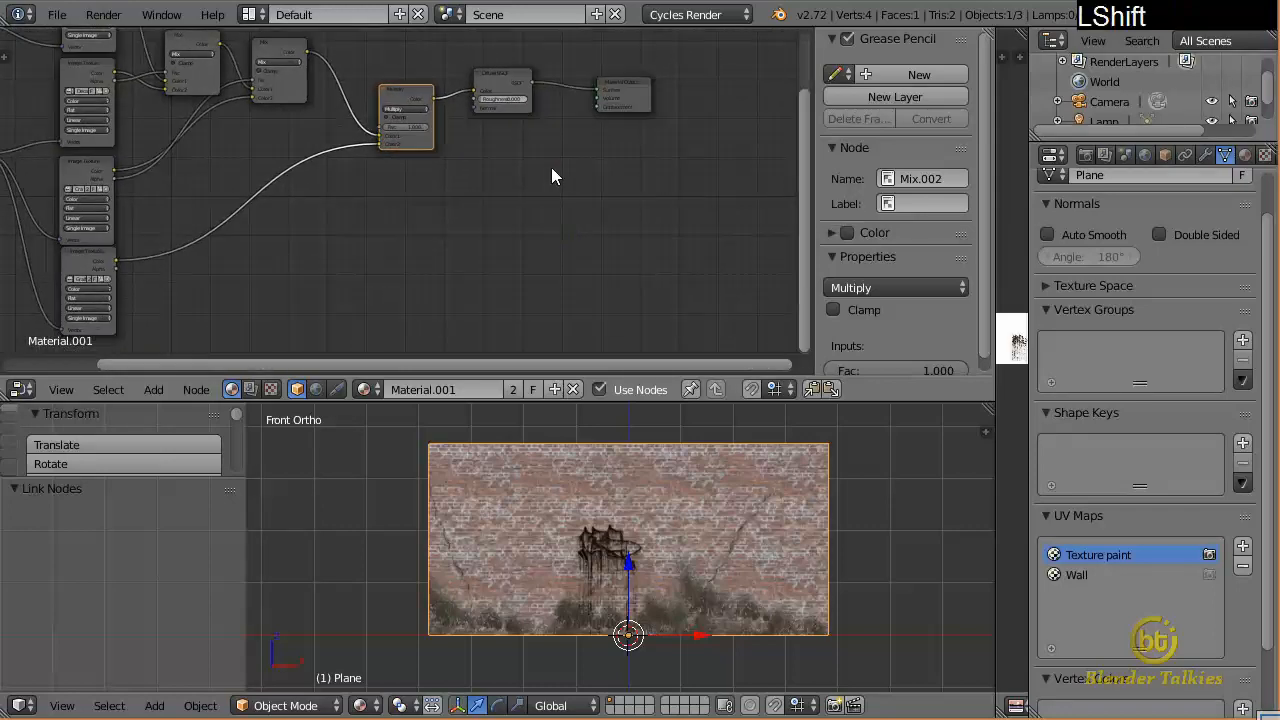
pyautogui.keyDown('shift'); pyautogui.moveTo(551, 174); pyautogui.dragTo(620, 204, button='middle'); pyautogui.keyUp('shift')
pyautogui.scroll(-1, 535, 204)
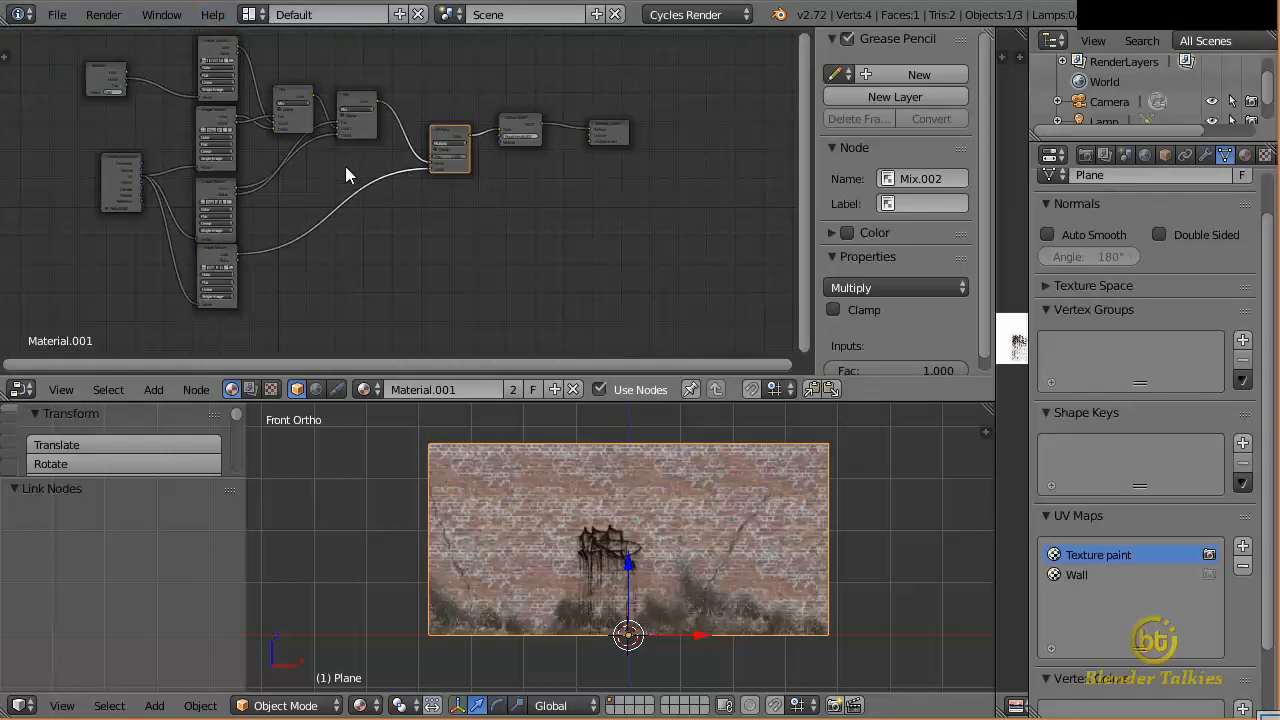
# Enlarge the 3D view and move the lamp about -4.2 in X and -2.35 in Y in top view, toward the wall's centre
pyautogui.moveTo(876, 380); pyautogui.dragTo(843, 186)
pyautogui.scroll(5, 797, 303)
pyautogui.keyDown('shift'); pyautogui.moveTo(849, 326); pyautogui.dragTo(757, 330, button='middle'); pyautogui.keyUp('shift')
pyautogui.scroll(-3, 733, 343)
pyautogui.scroll(-2, 745, 330)
pyautogui.rightClick(760, 298)
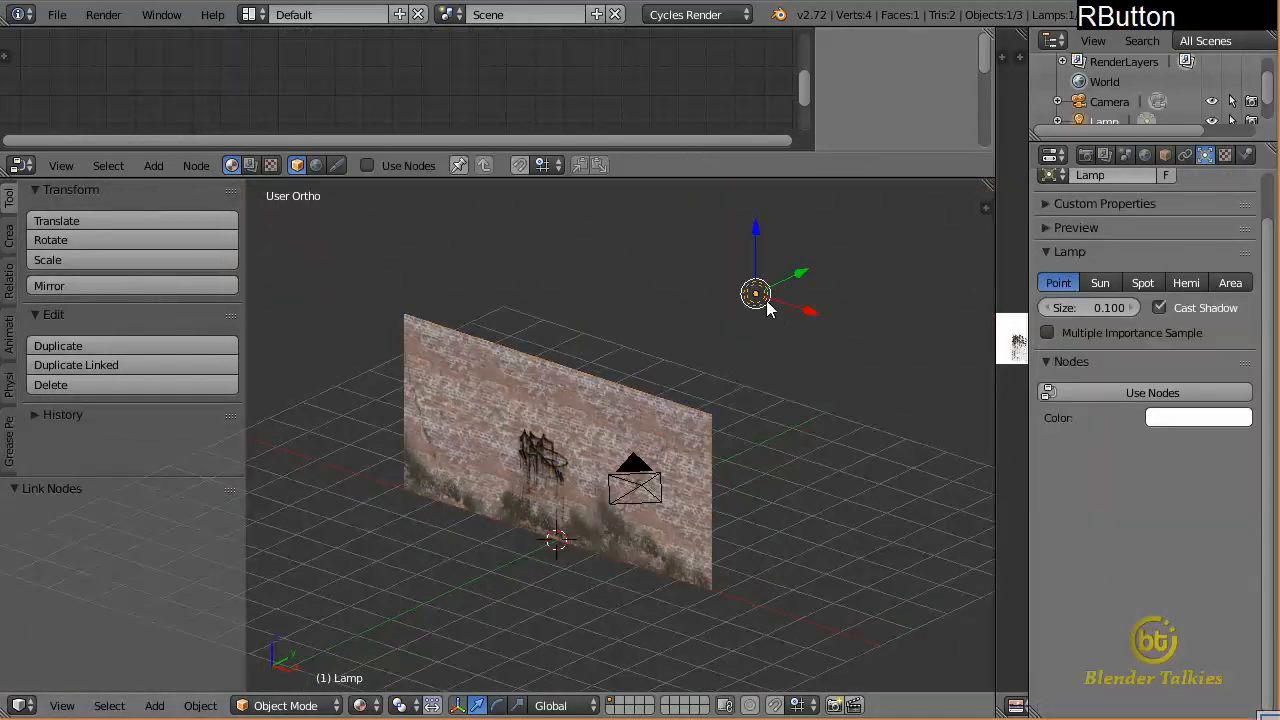
pyautogui.press('KP_7')
pyautogui.press('g')
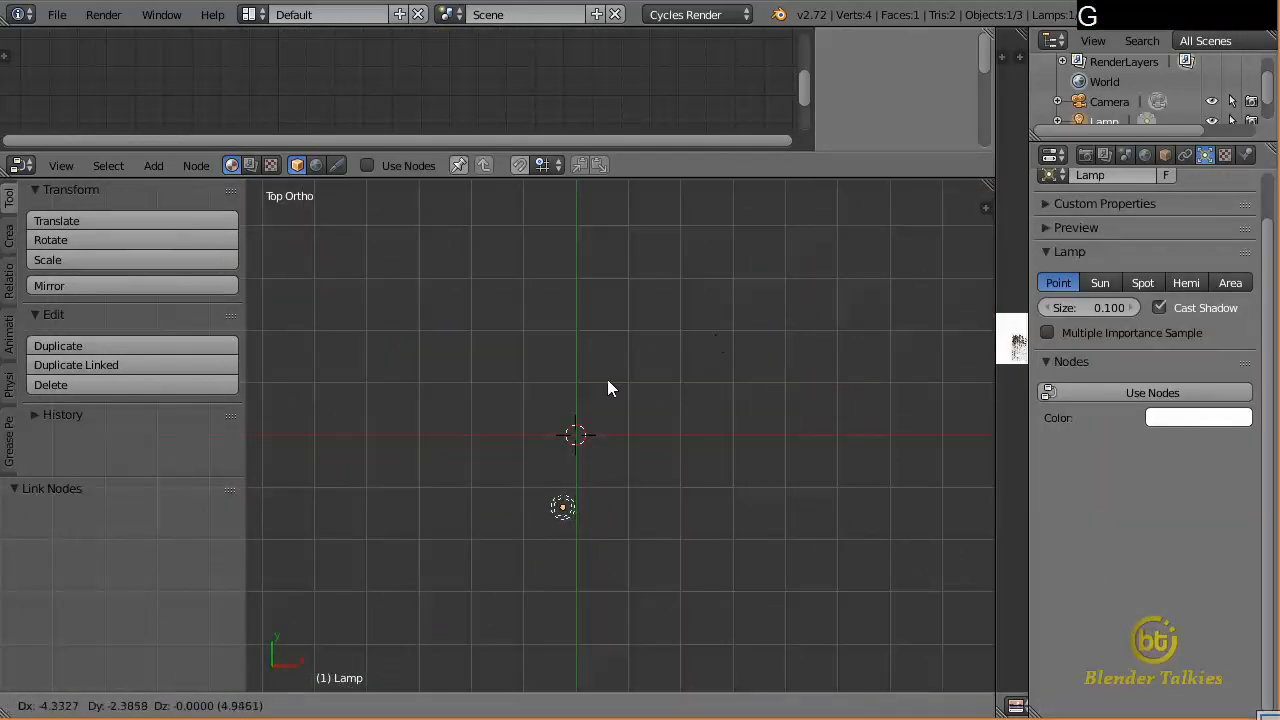
pyautogui.click(526, 448)
pyautogui.click(531, 446)
# Change the lamp's type to Sun, enable nodes for it and set its strength to 3
pyautogui.press('KP_3')
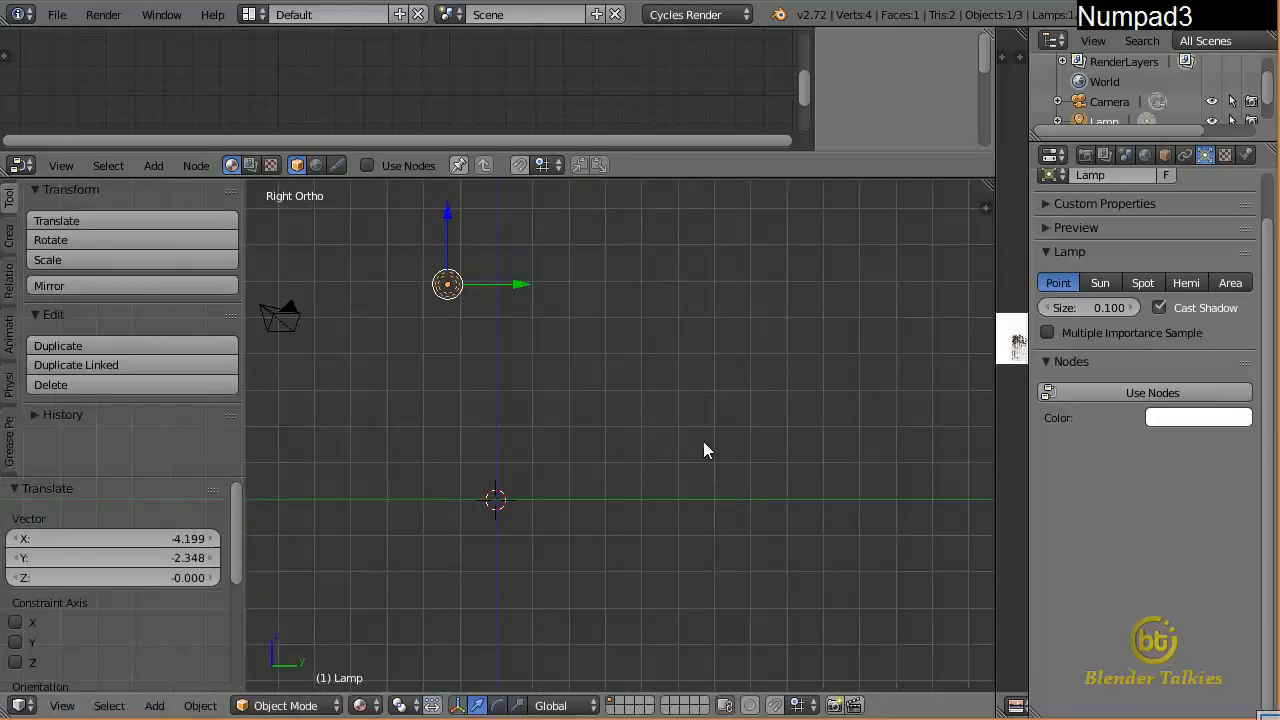
pyautogui.keyDown('shift'); pyautogui.moveTo(703, 449); pyautogui.dragTo(571, 449, button='middle'); pyautogui.keyUp('shift')
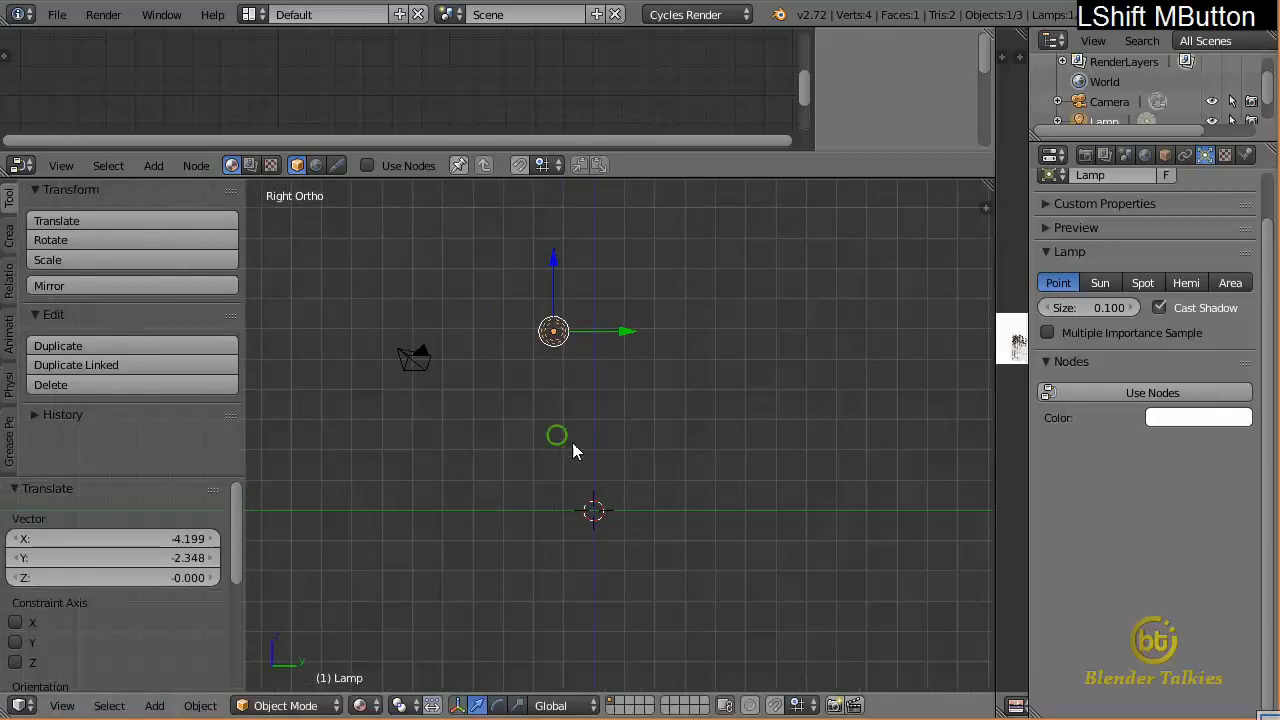
pyautogui.click(1100, 283)
pyautogui.click(1122, 392)
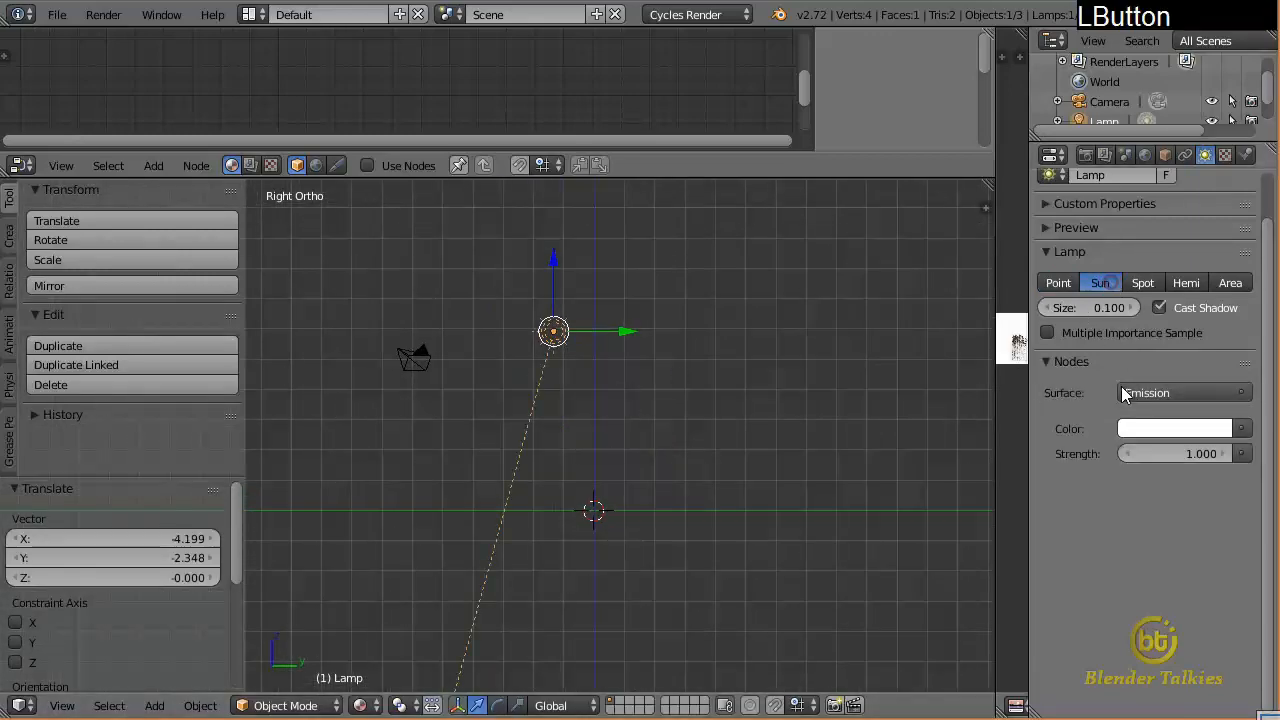
pyautogui.click(1175, 453)
pyautogui.write('3')
pyautogui.press('KP_Enter')
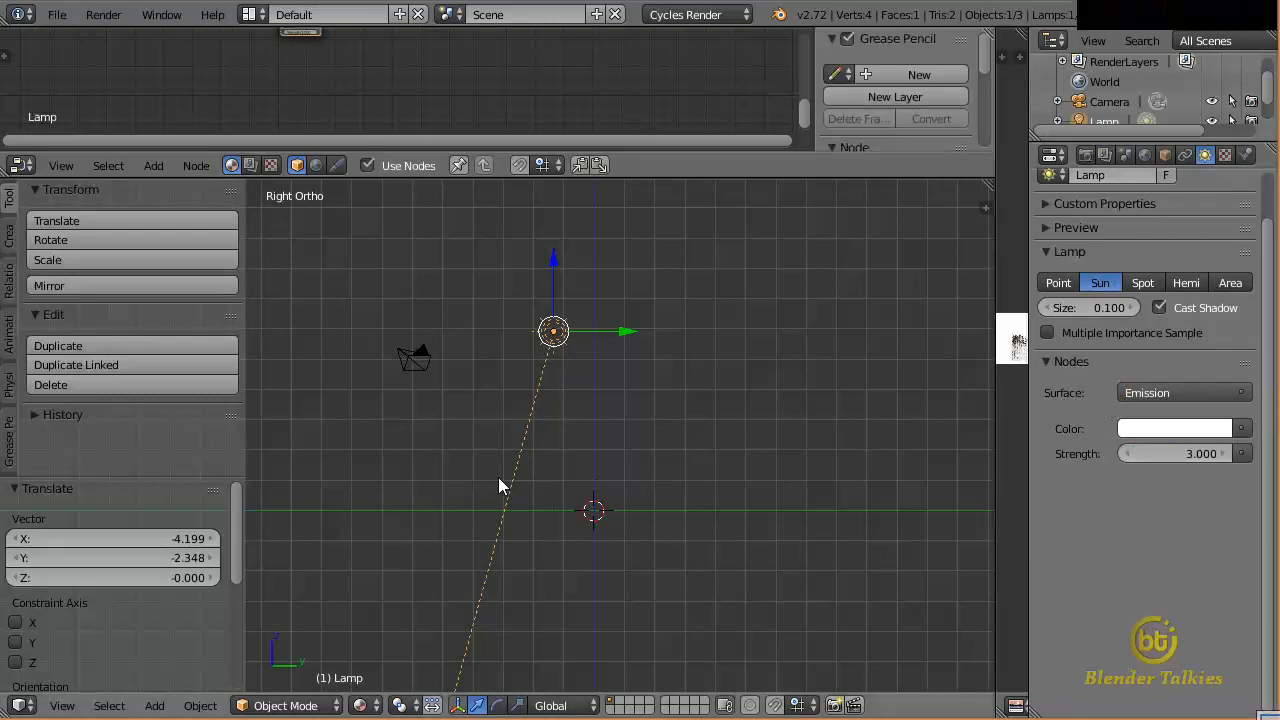
# In side view, move the sun lamp about 7.4 in front of the wall and rotate it about -82° to face the wall
pyautogui.press('g')
pyautogui.click(654, 389)
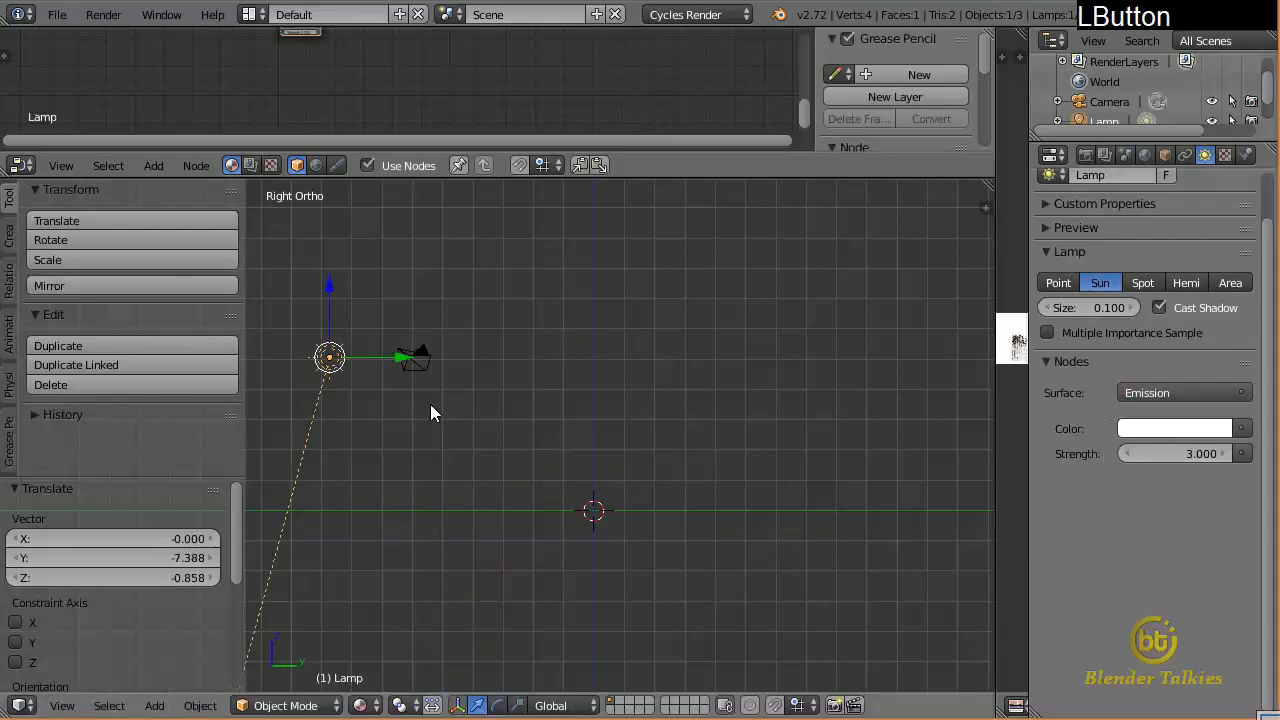
pyautogui.press('r')
pyautogui.click(887, 674)
pyautogui.press('KP_1')
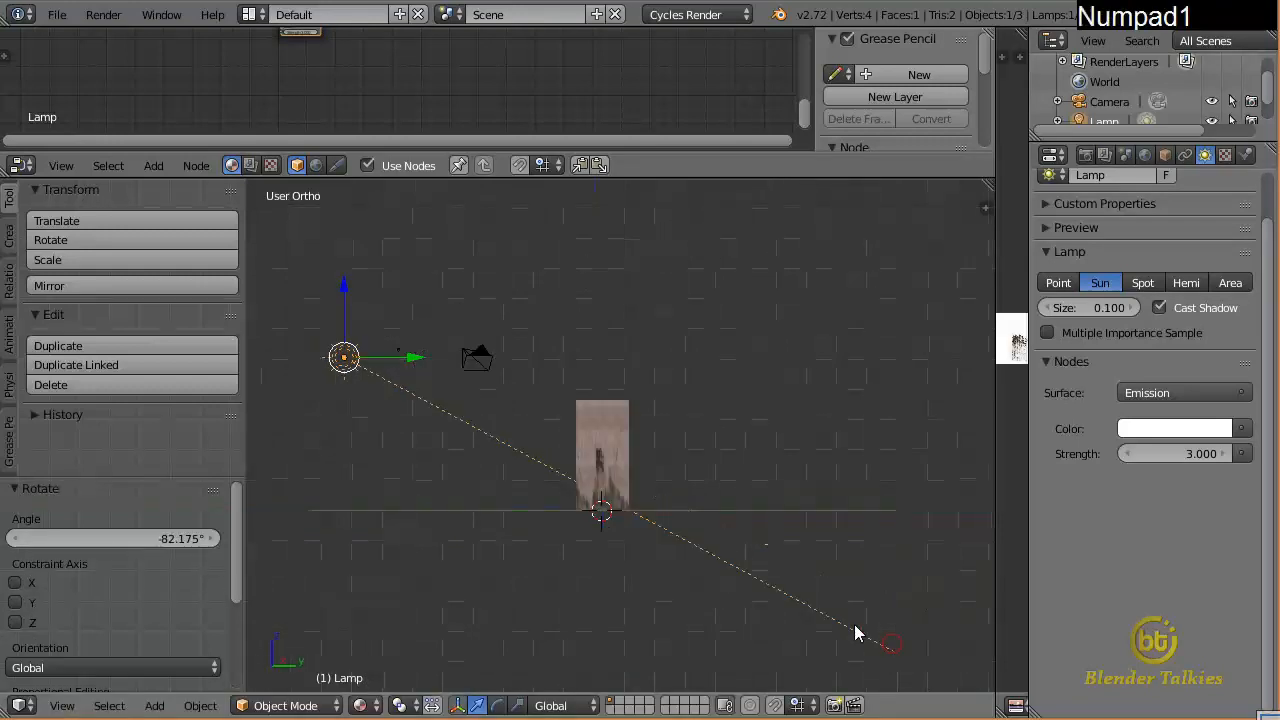
# In top view, rotate the sun lamp about 31.5° to aim it at the wall, and return to front view
pyautogui.press('KP_7')
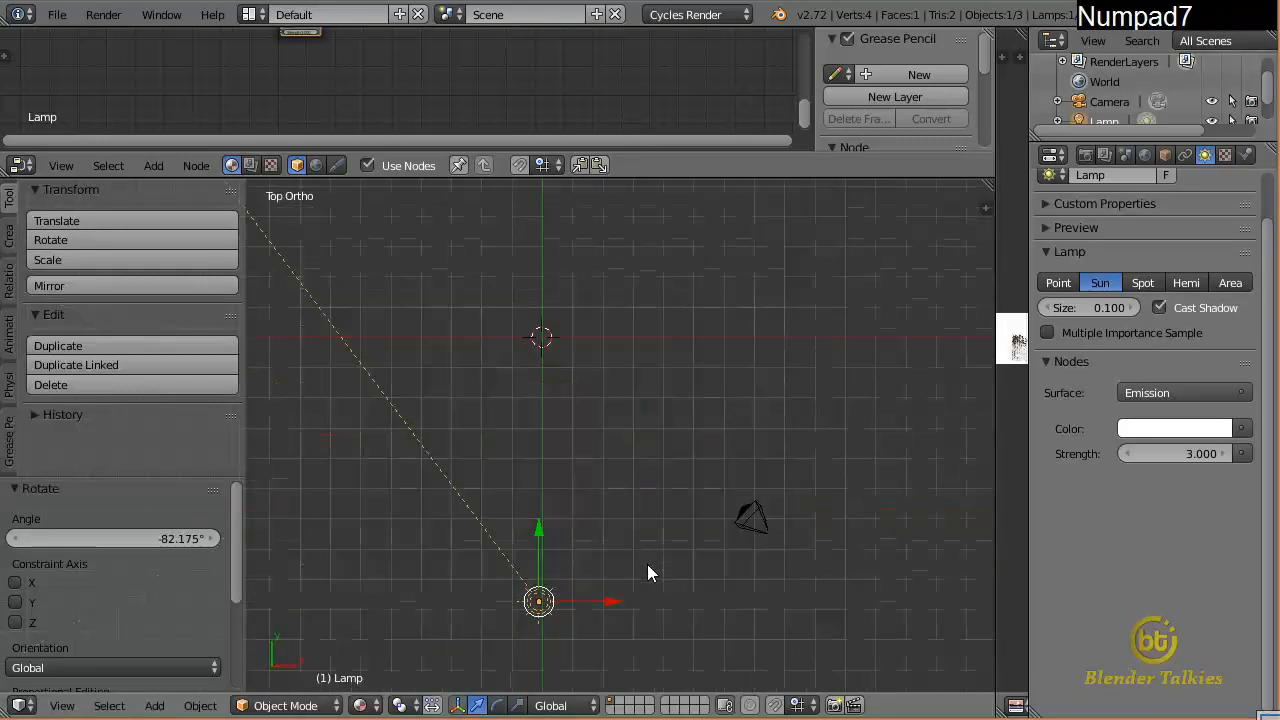
pyautogui.press('r')
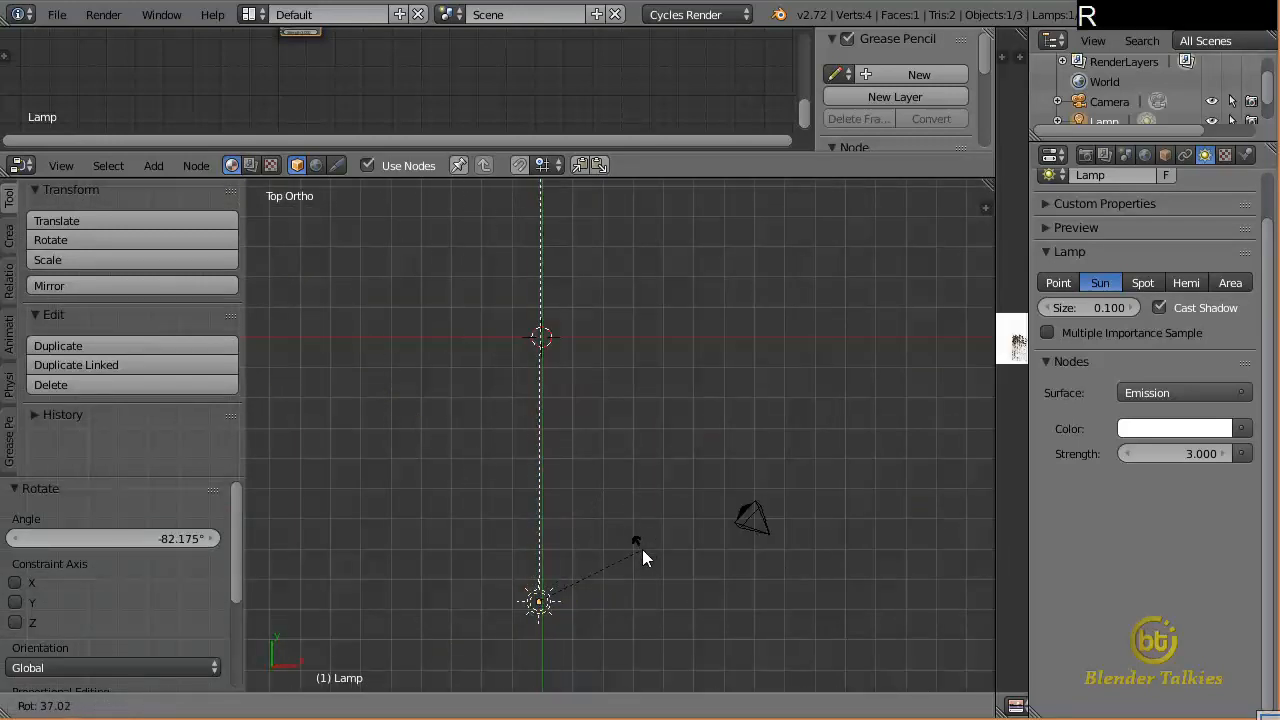
pyautogui.click(642, 536)
pyautogui.press('KP_1')
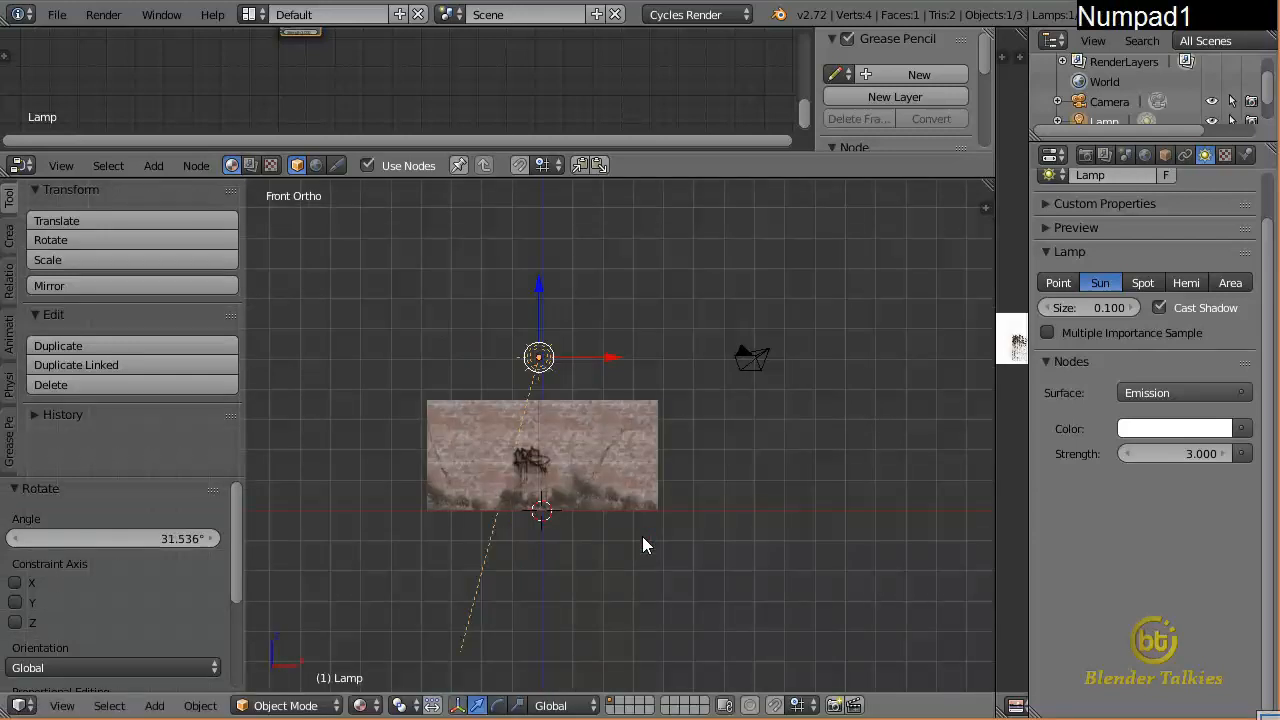
# Align the camera to the front view and shift it about 2.2 in X and -0.9 in Z
pyautogui.press('ctrl+alt+KP_0')
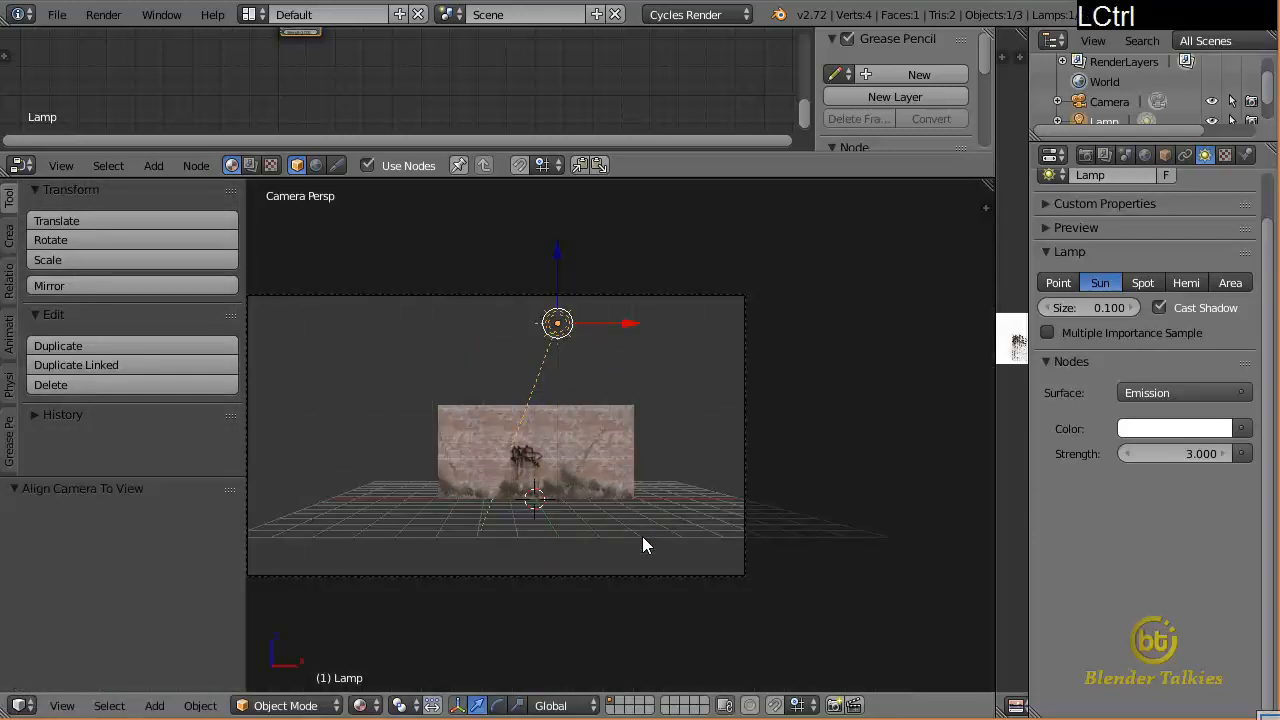
pyautogui.rightClick(776, 264)
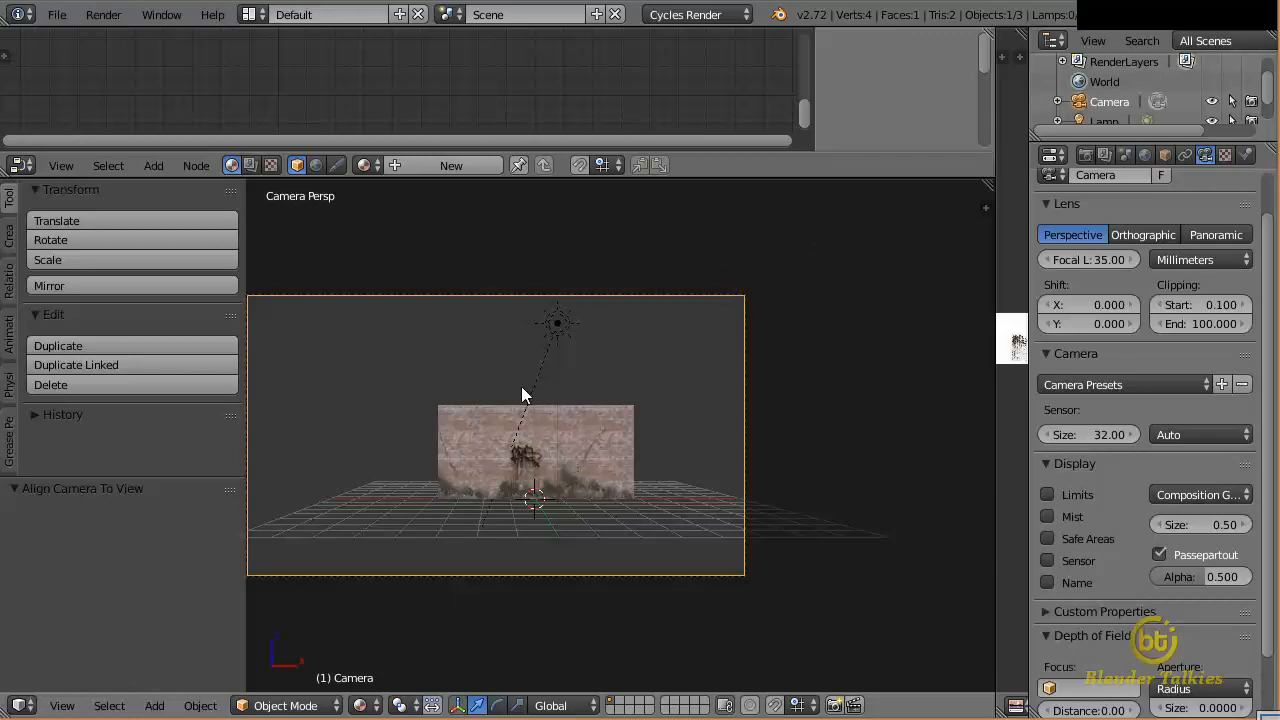
pyautogui.press('g')
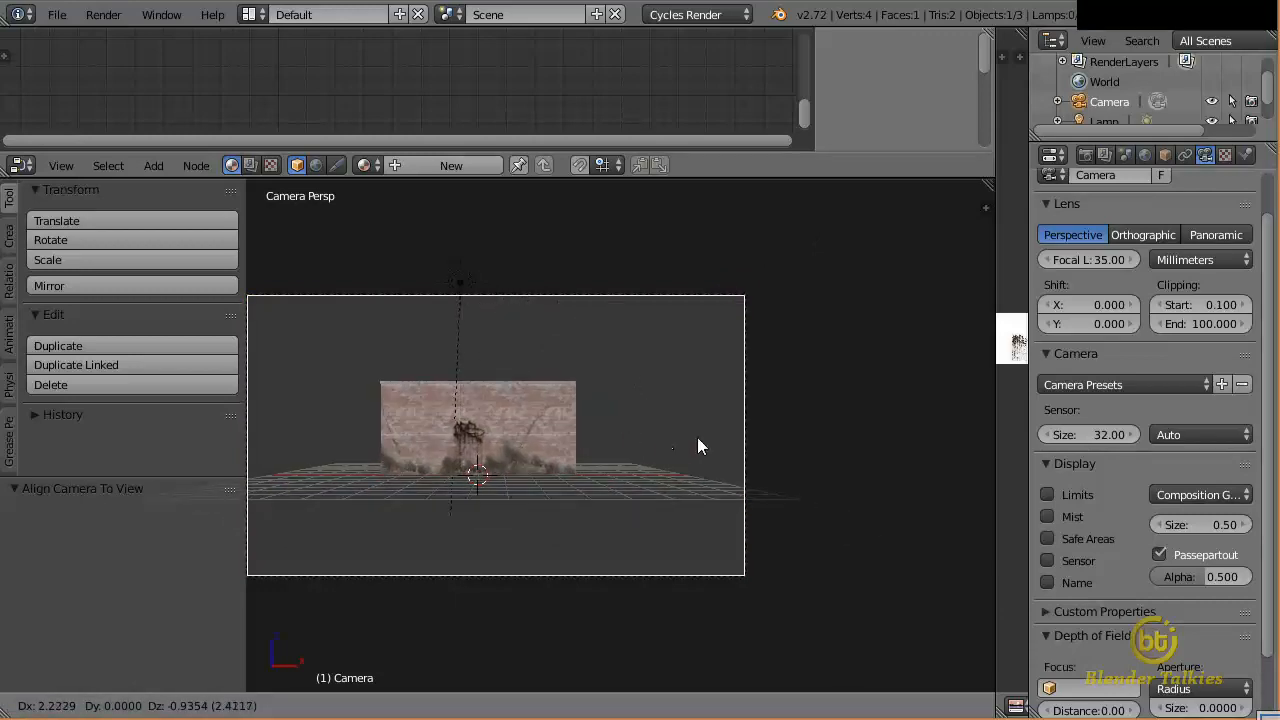
pyautogui.click(730, 455)
# Move the camera about 14 units along its local Z axis toward the wall
pyautogui.press('g')
pyautogui.middleClick(554, 456)
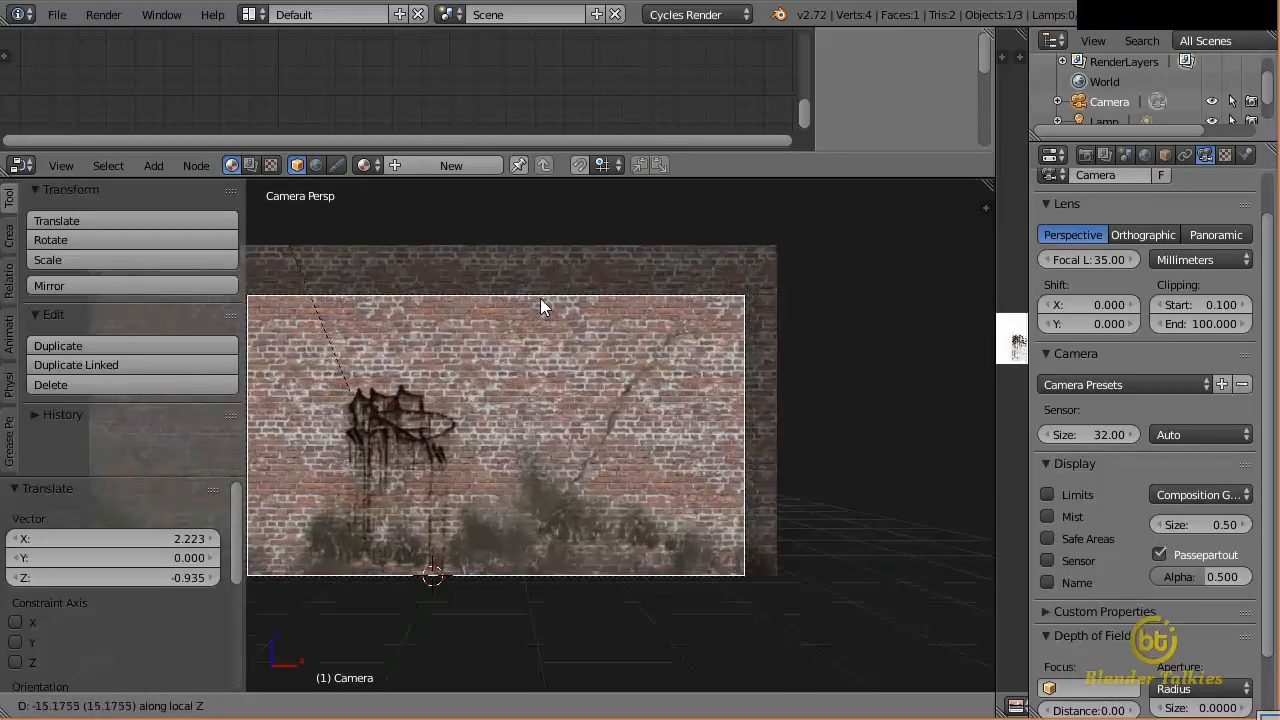
pyautogui.click(536, 284)
# Shift the camera about -0.66 in X and 0.3 in Z to centre the wall, and move it about 0.63 closer
pyautogui.keyDown('shift'); pyautogui.moveTo(536, 288); pyautogui.dragTo(612, 398, button='middle'); pyautogui.keyUp('shift')
pyautogui.press('g')
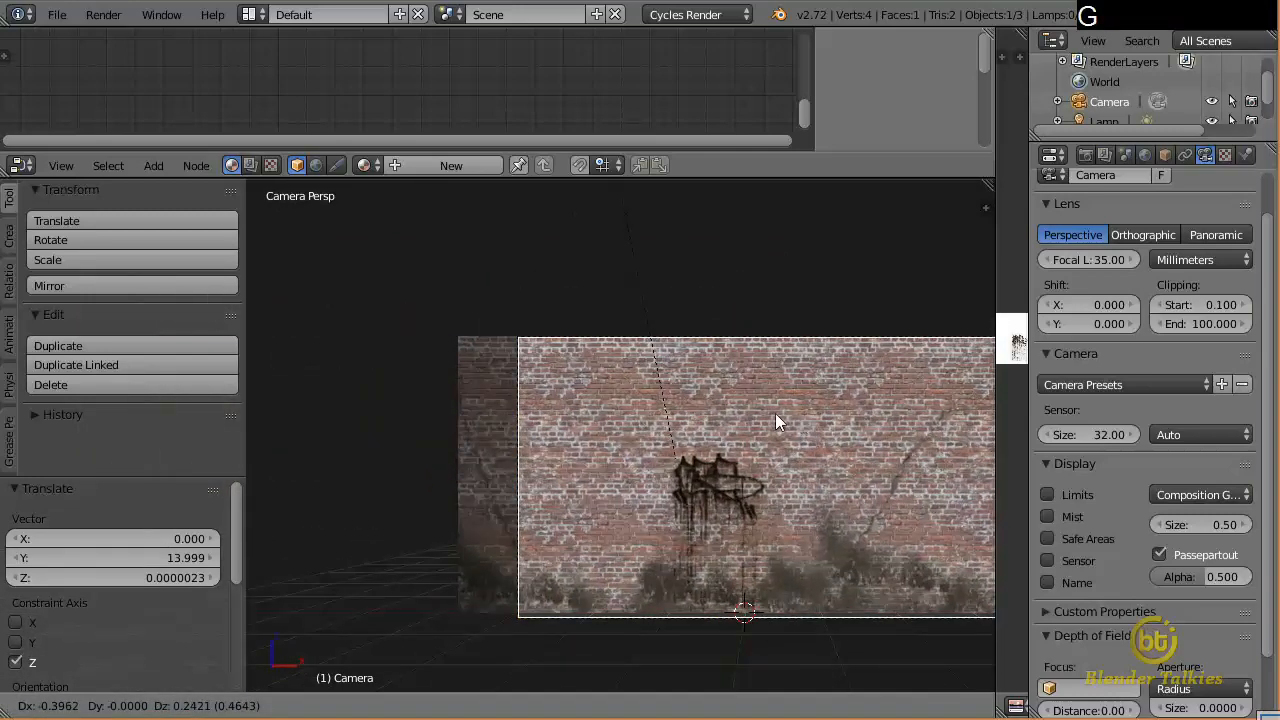
pyautogui.click(757, 417)
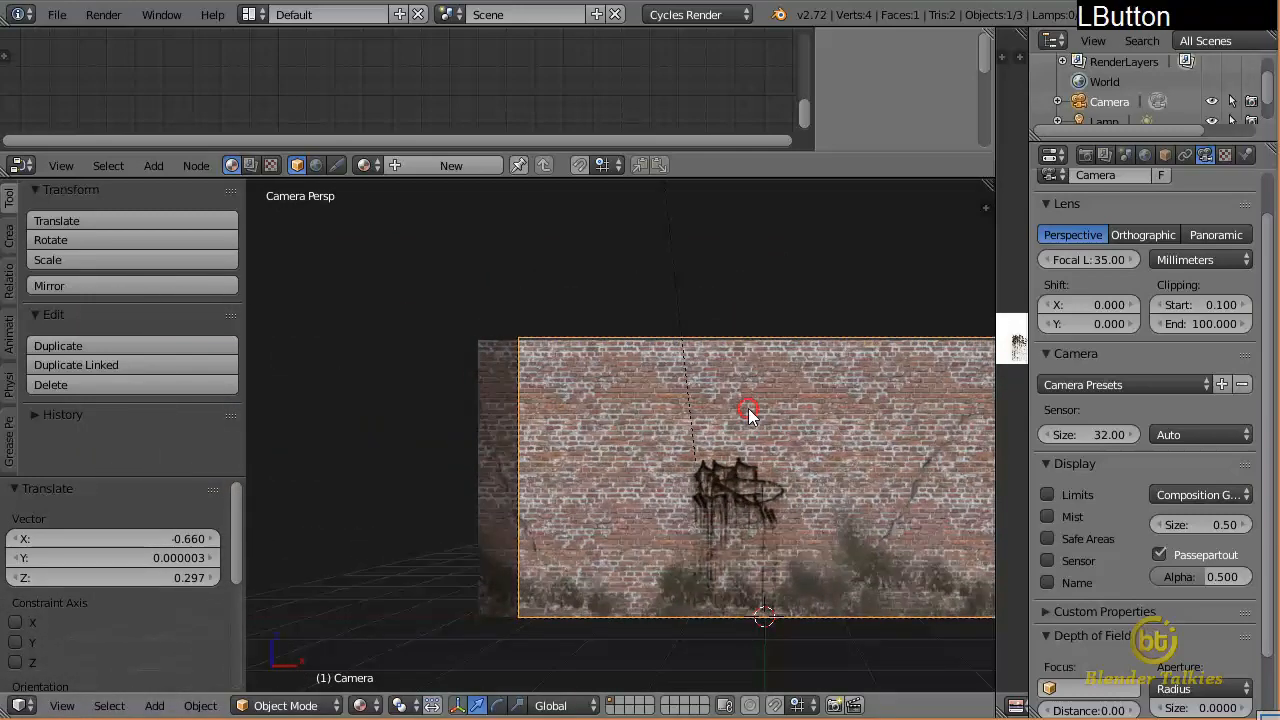
pyautogui.press('g')
pyautogui.middleClick(805, 457)
pyautogui.click(804, 426)
pyautogui.keyDown('shift'); pyautogui.moveTo(804, 426); pyautogui.dragTo(733, 359, button='middle'); pyautogui.keyUp('shift')
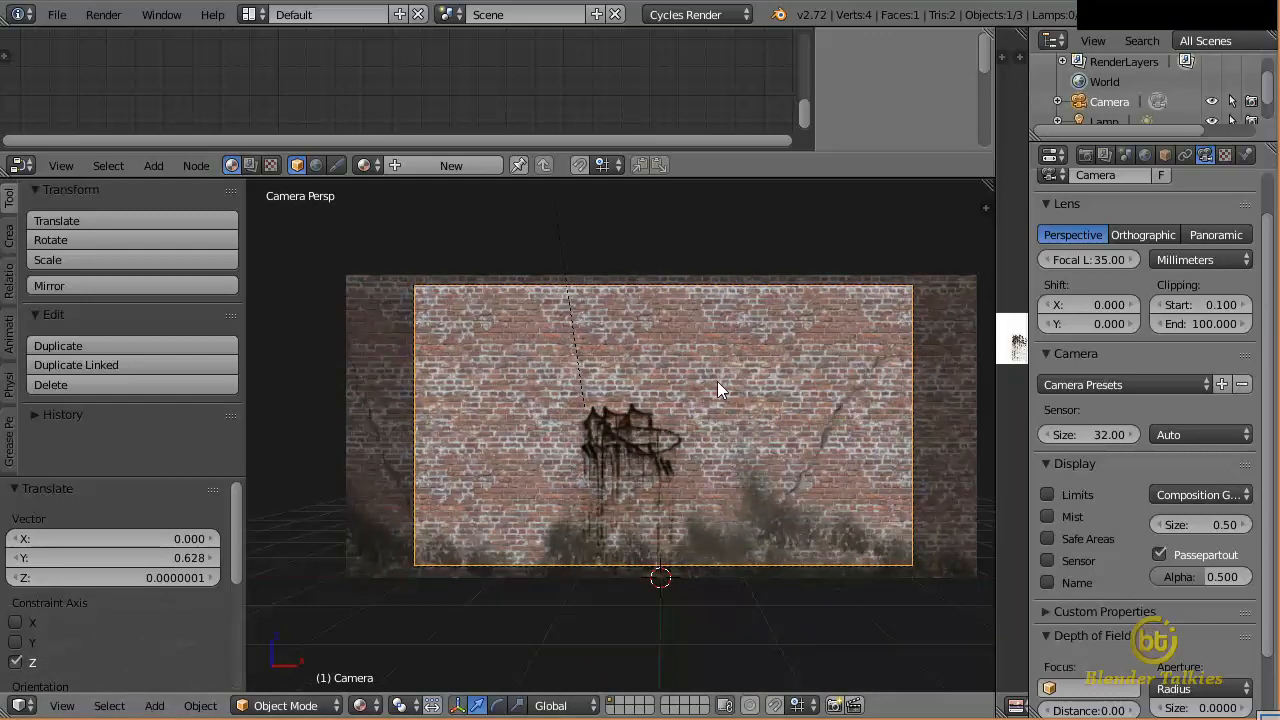
# Examine the graffiti, cracks and bottom decals on the brick wall in the rendered viewport preview, and leave the preview
pyautogui.hotkey('shift', 'z')
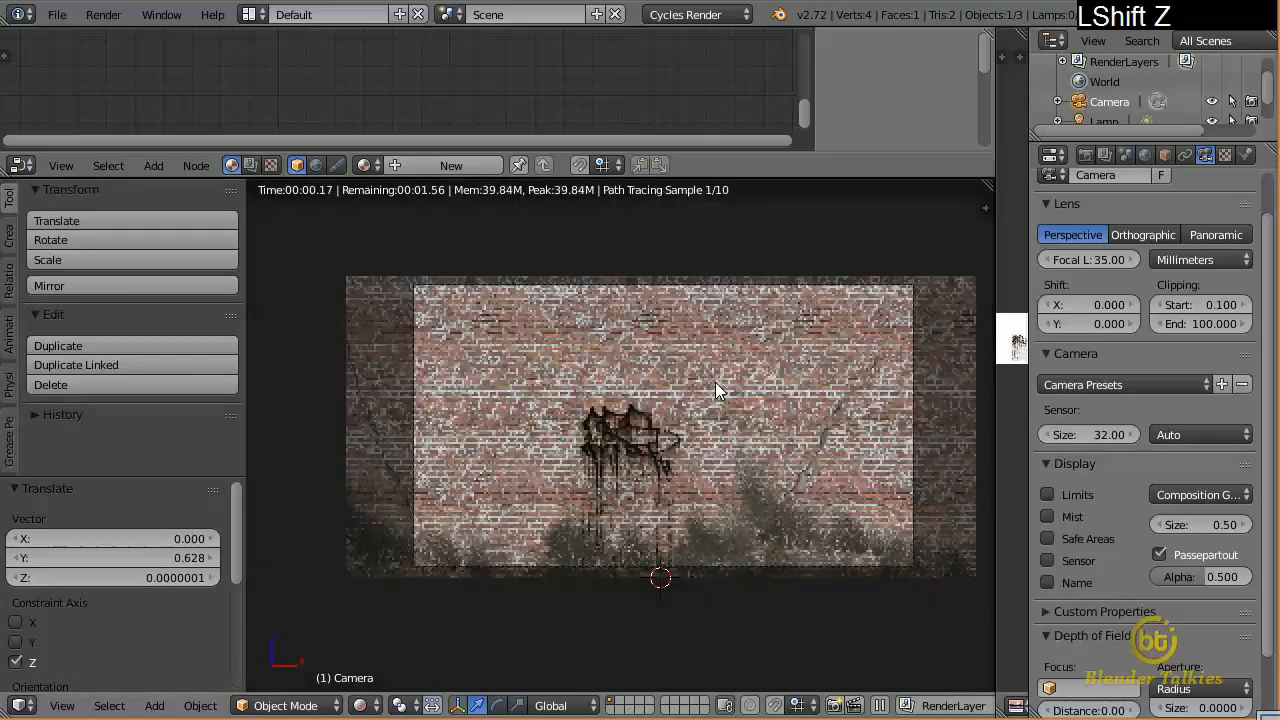
pyautogui.scroll(5, 715, 382)
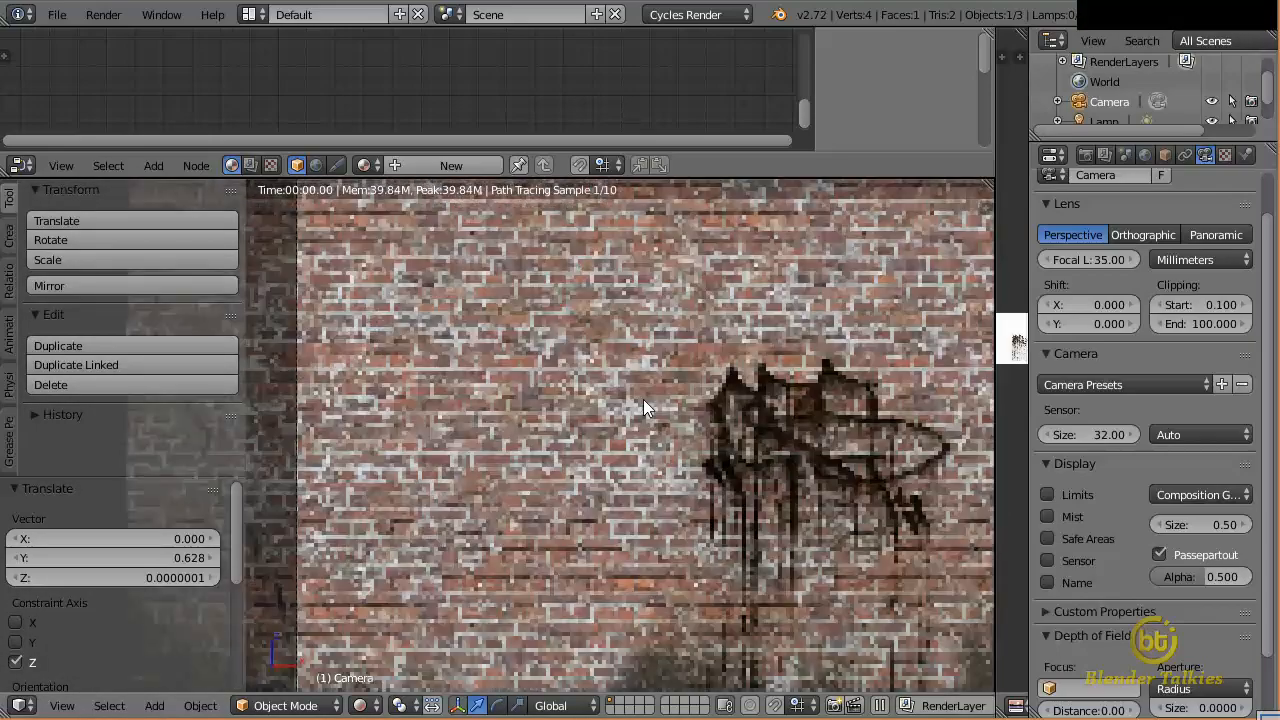
pyautogui.scroll(-5, 630, 405)
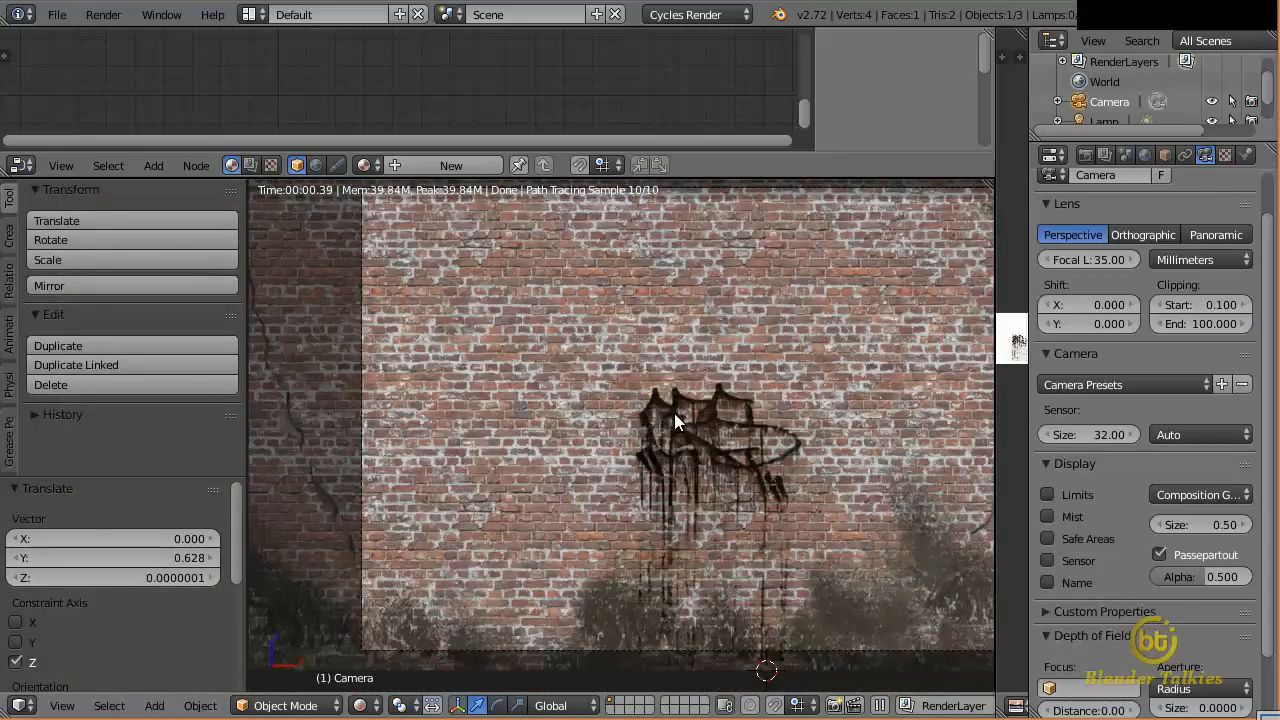
pyautogui.scroll(-3, 674, 424)
pyautogui.keyDown('shift'); pyautogui.moveTo(695, 376); pyautogui.dragTo(671, 381, button='middle'); pyautogui.keyUp('shift')
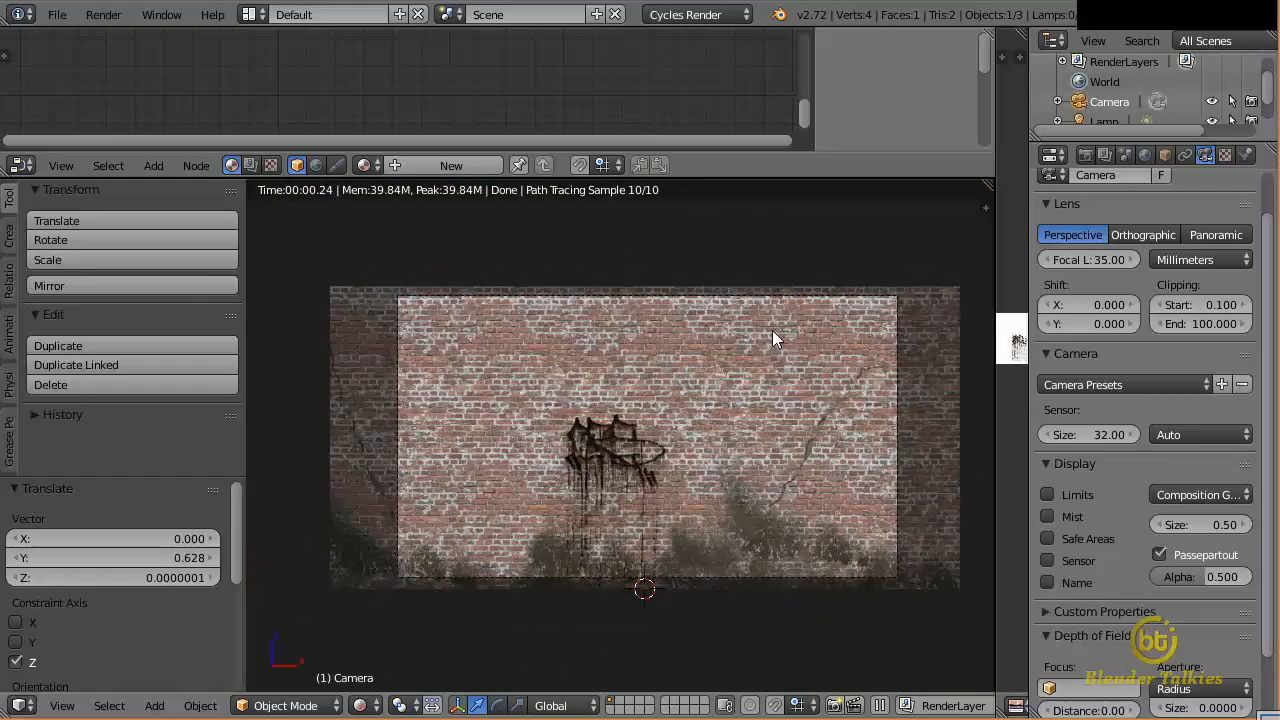
pyautogui.hotkey('shift', 'z')
# Enlarge the node editor, select the plane and add an Image Texture node above the brick Image Texture
pyautogui.moveTo(936, 169); pyautogui.dragTo(930, 243)
pyautogui.rightClick(419, 624)
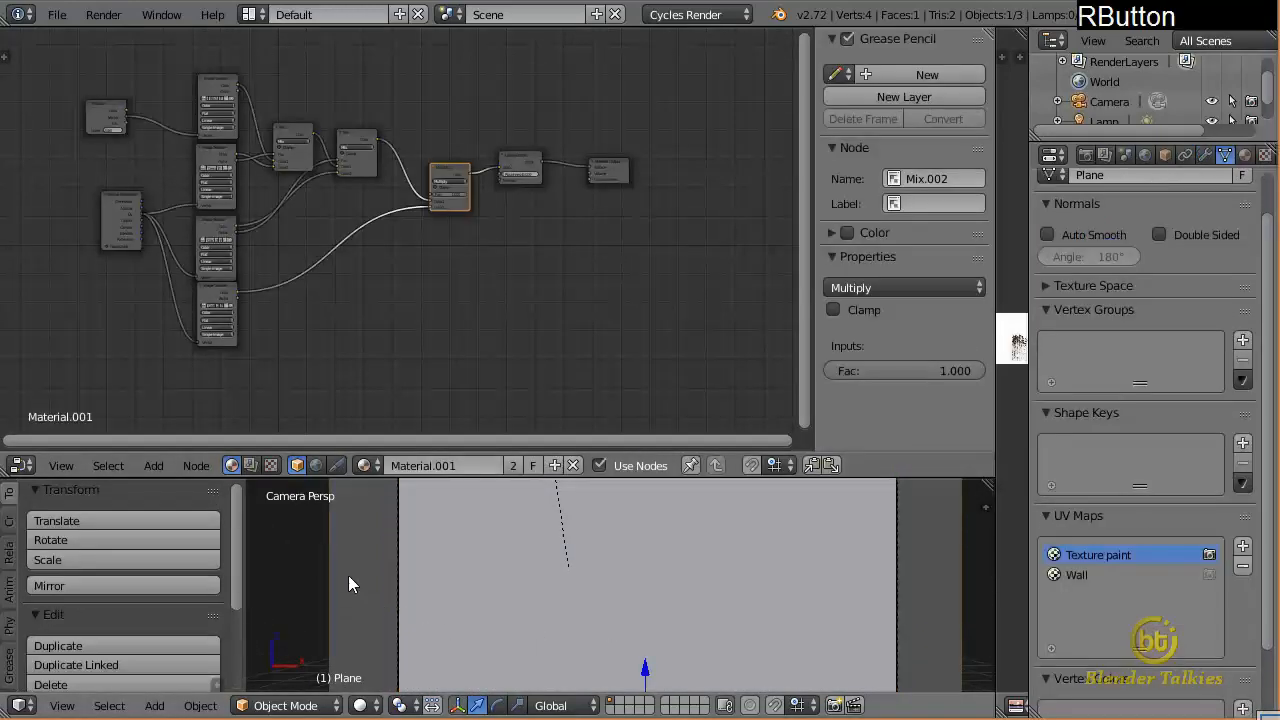
pyautogui.keyDown('shift'); pyautogui.moveTo(313, 114); pyautogui.dragTo(423, 294, button='middle'); pyautogui.keyUp('shift')
pyautogui.hotkey('shift', 'a')
pyautogui.moveTo(251, 171)
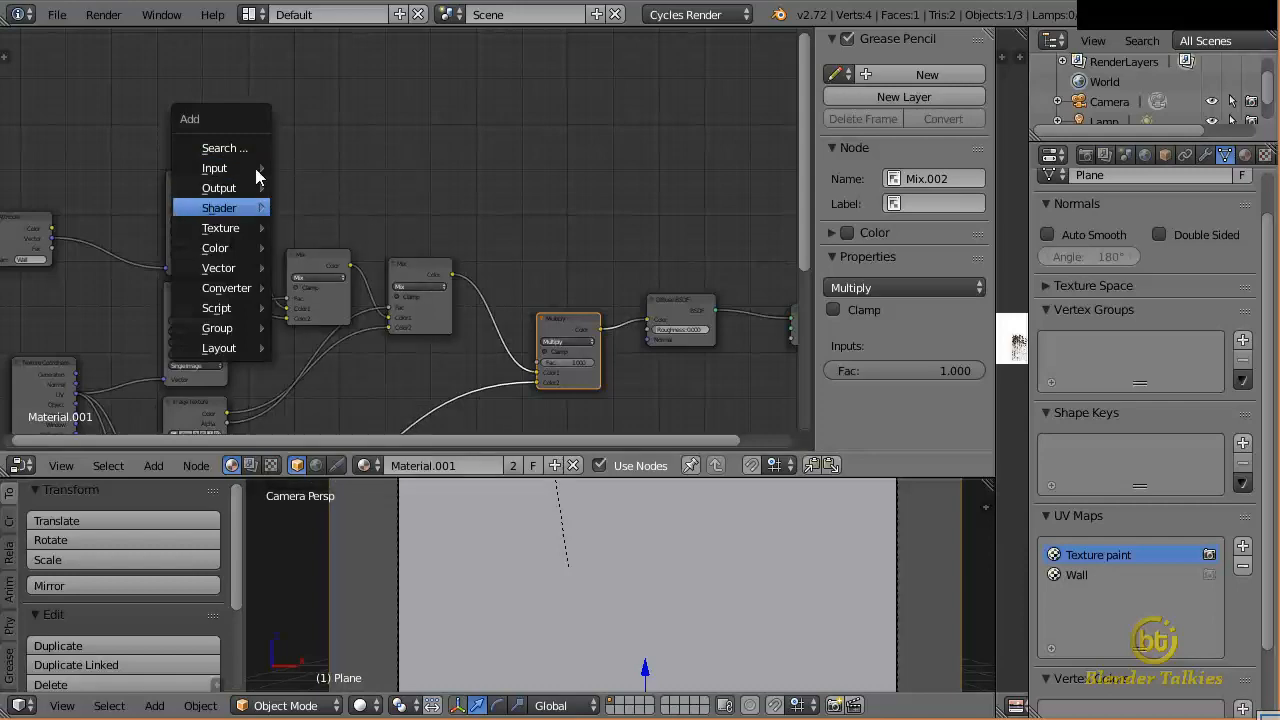
pyautogui.moveTo(222, 227)
pyautogui.click(336, 228)
pyautogui.click(150, 72)
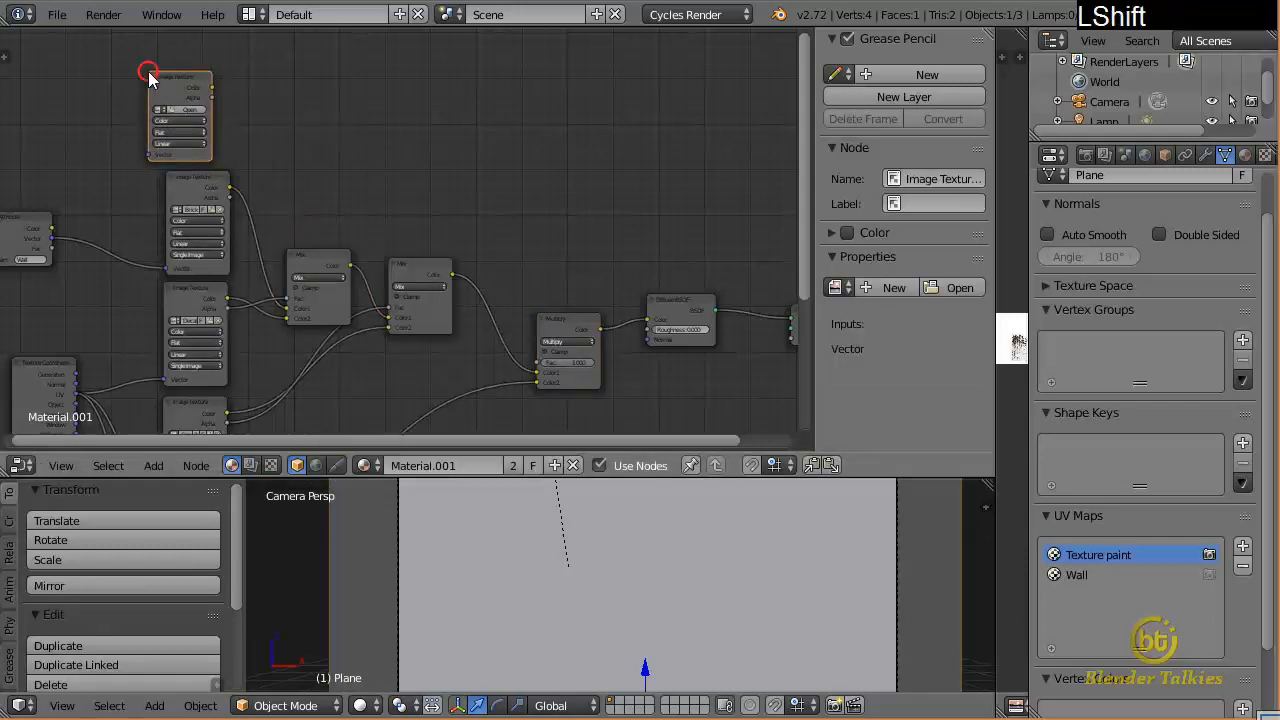
# Link the Wall Attribute node's Vector output to the new Image Texture's Vector input
pyautogui.keyDown('shift'); pyautogui.moveTo(213, 155); pyautogui.dragTo(403, 175, button='middle'); pyautogui.keyUp('shift')
pyautogui.scroll(7, 560, 177)
pyautogui.keyDown('shift'); pyautogui.moveTo(568, 120); pyautogui.dragTo(528, 170, button='middle'); pyautogui.keyUp('shift')
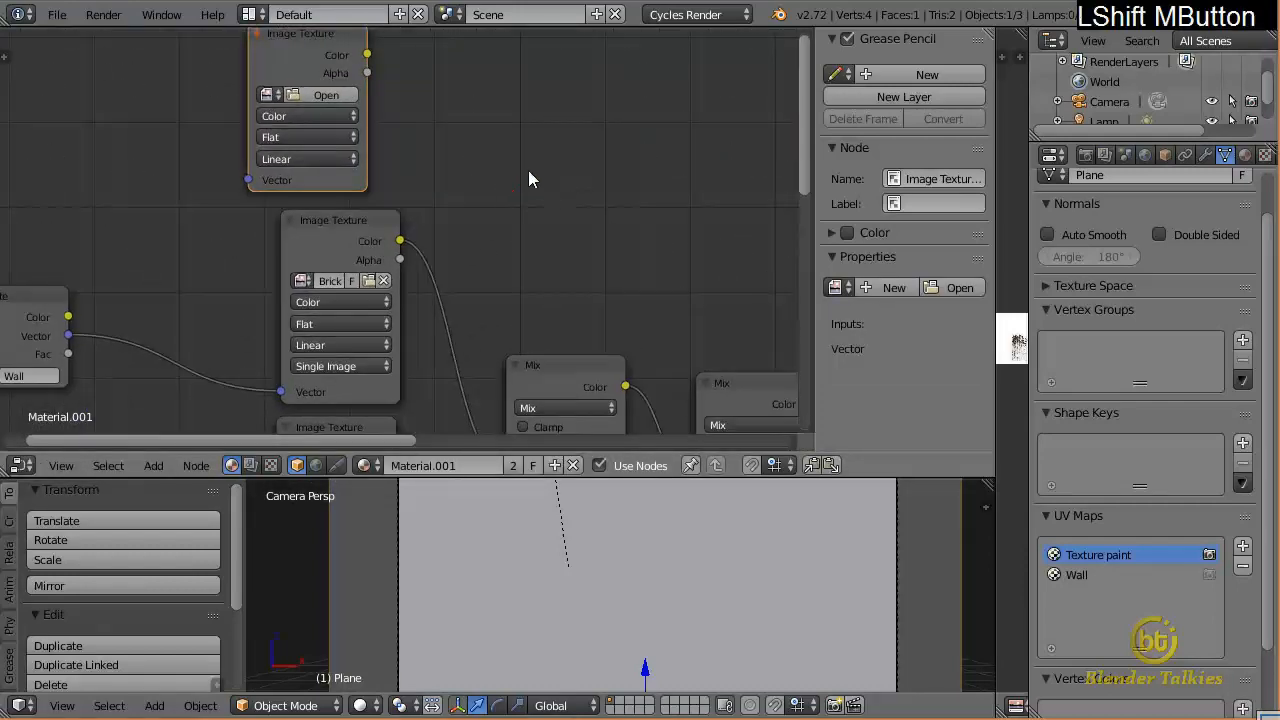
pyautogui.keyDown('shift'); pyautogui.moveTo(8, 362); pyautogui.dragTo(125, 330, button='middle'); pyautogui.keyUp('shift')
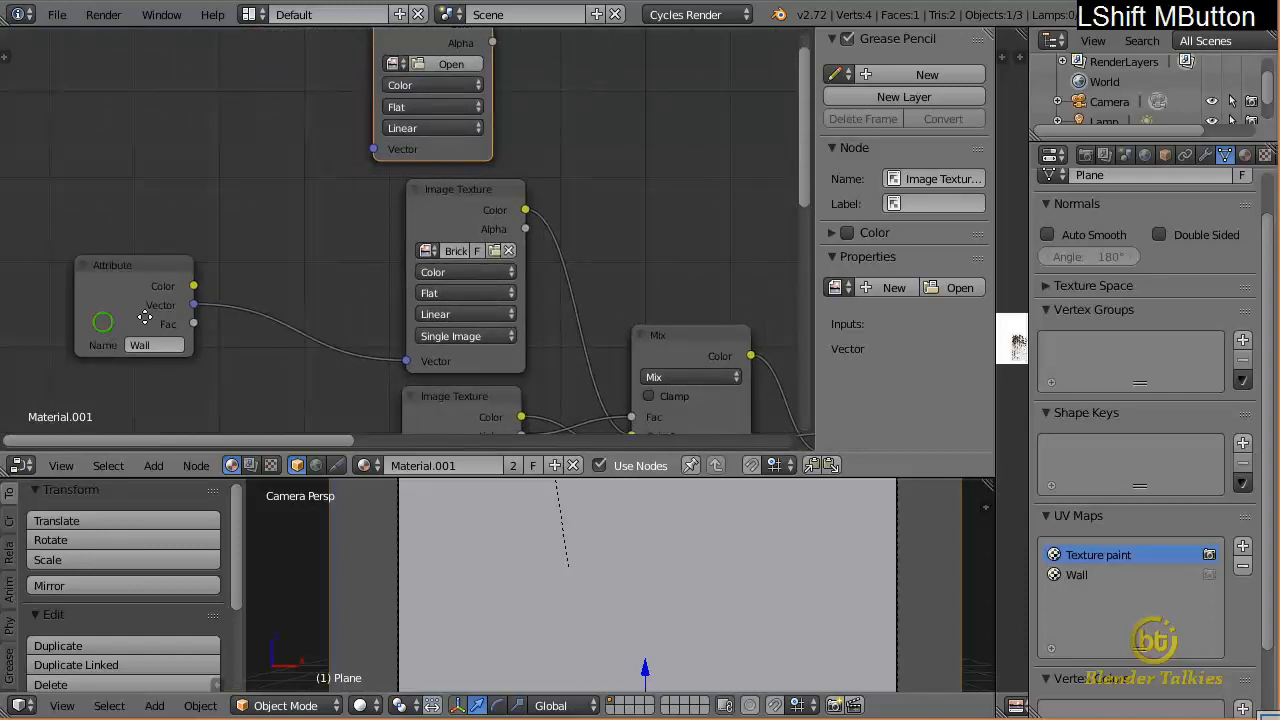
pyautogui.keyDown('shift'); pyautogui.moveTo(88, 284); pyautogui.dragTo(155, 265, button='middle'); pyautogui.keyUp('shift')
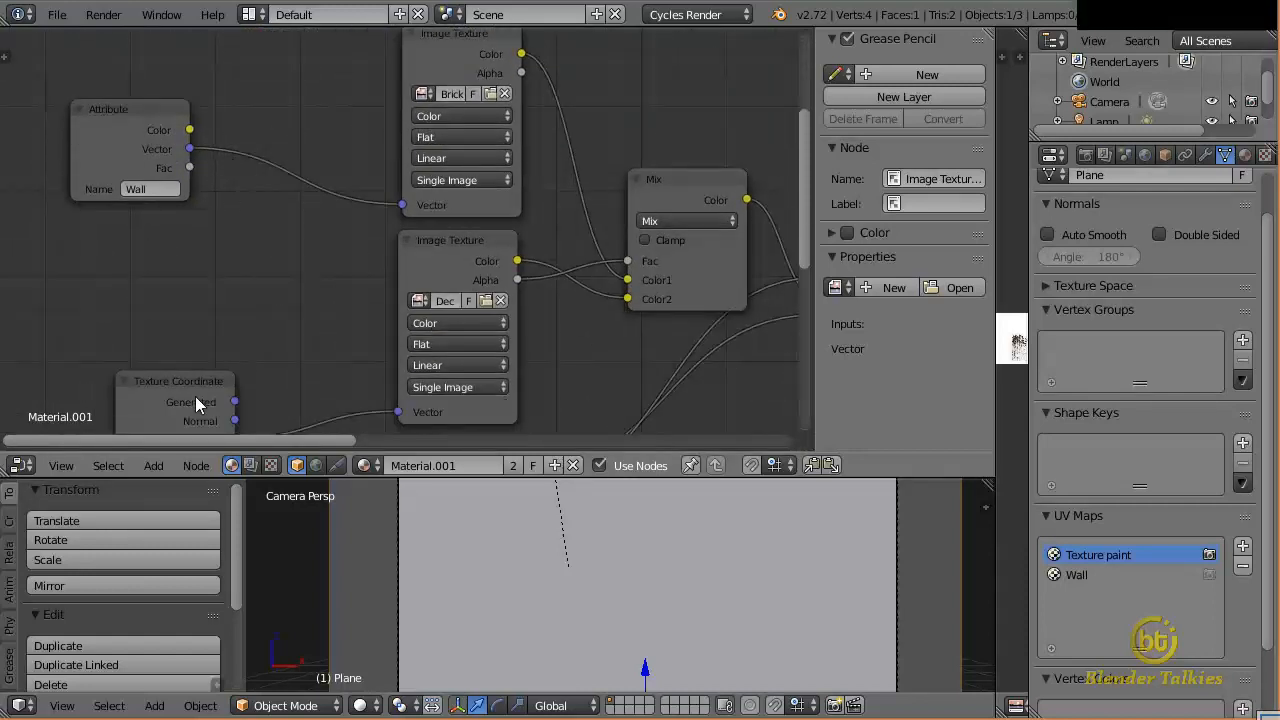
pyautogui.keyDown('shift'); pyautogui.moveTo(183, 382); pyautogui.dragTo(263, 307, button='middle'); pyautogui.keyUp('shift')
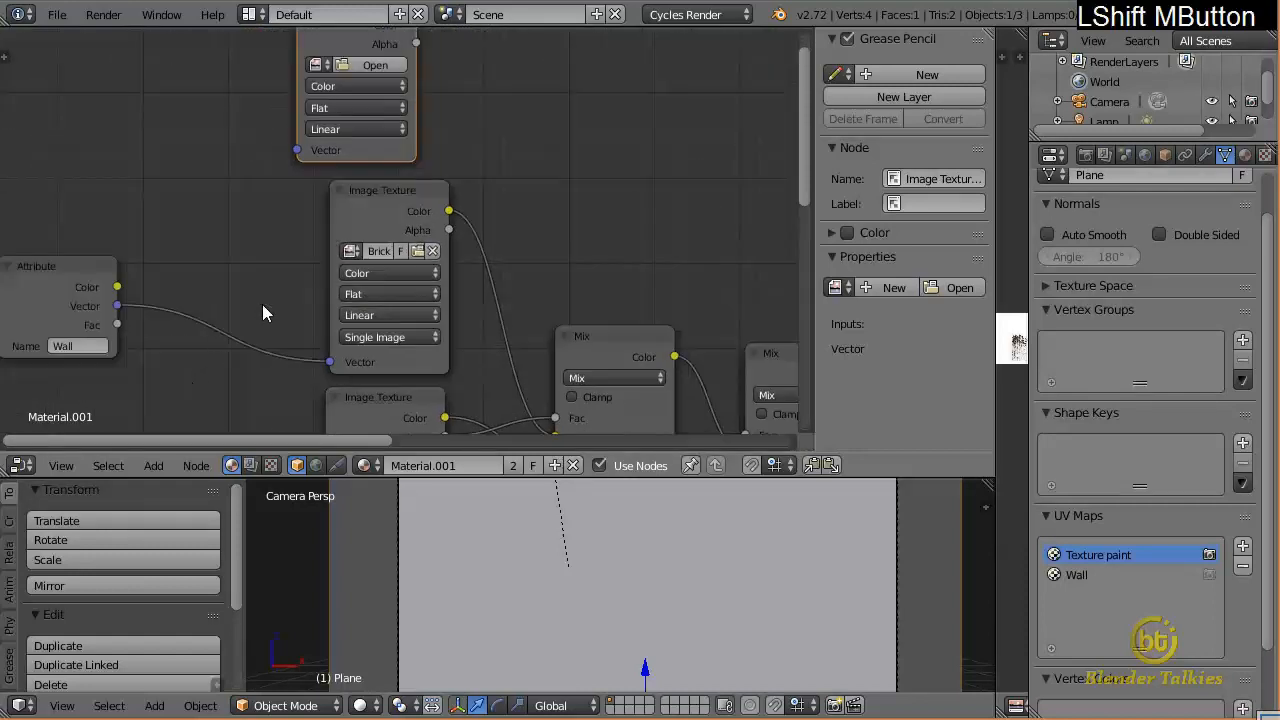
pyautogui.moveTo(117, 305); pyautogui.dragTo(297, 150)
# Load the second BricksSmallOld image from the Tutorial folder into the new Image Texture node, browsing the files as thumbnails
pyautogui.keyDown('shift'); pyautogui.moveTo(297, 150); pyautogui.dragTo(521, 176, button='middle'); pyautogui.keyUp('shift')
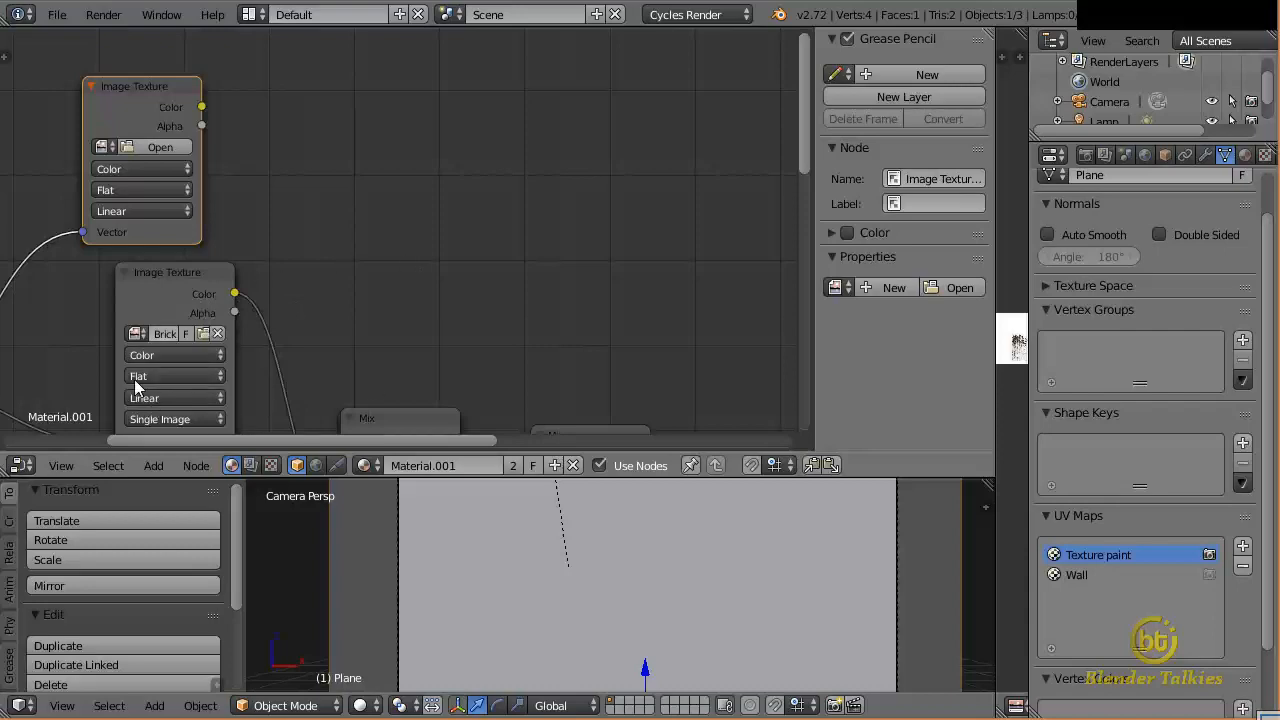
pyautogui.click(137, 333)
pyautogui.click(152, 327)
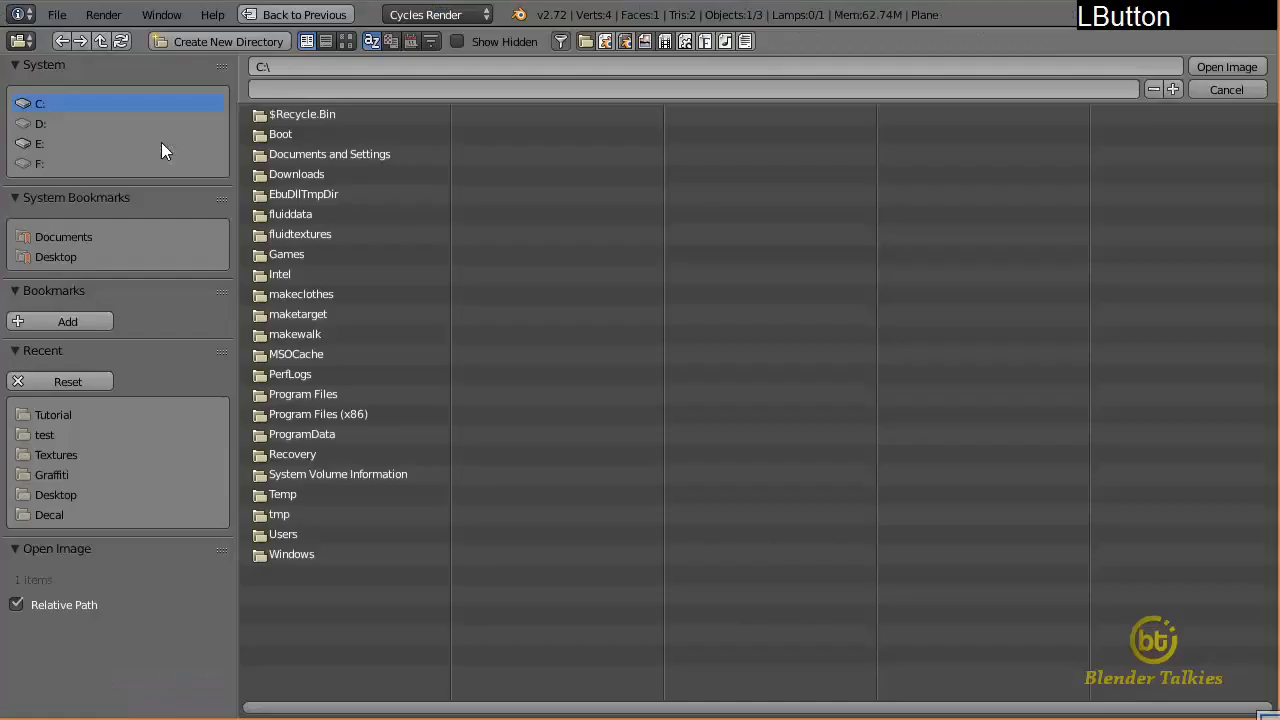
pyautogui.click(160, 147)
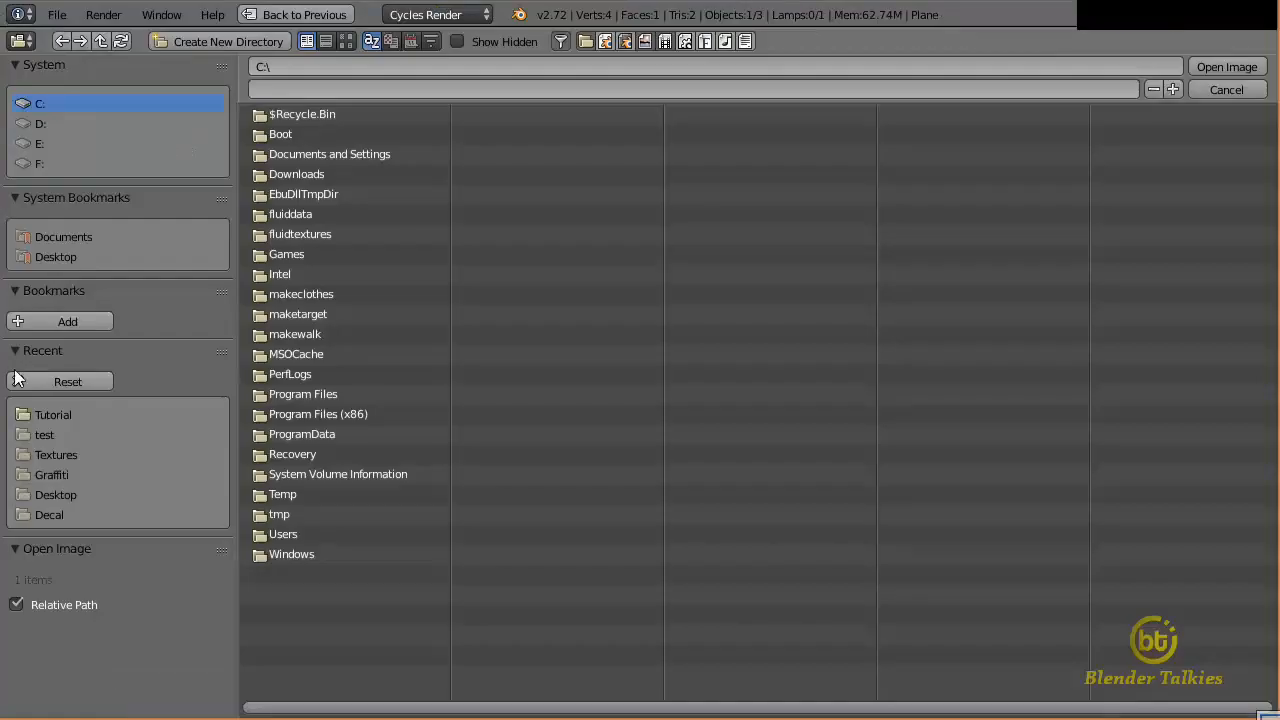
pyautogui.click(32, 415)
pyautogui.click(346, 41)
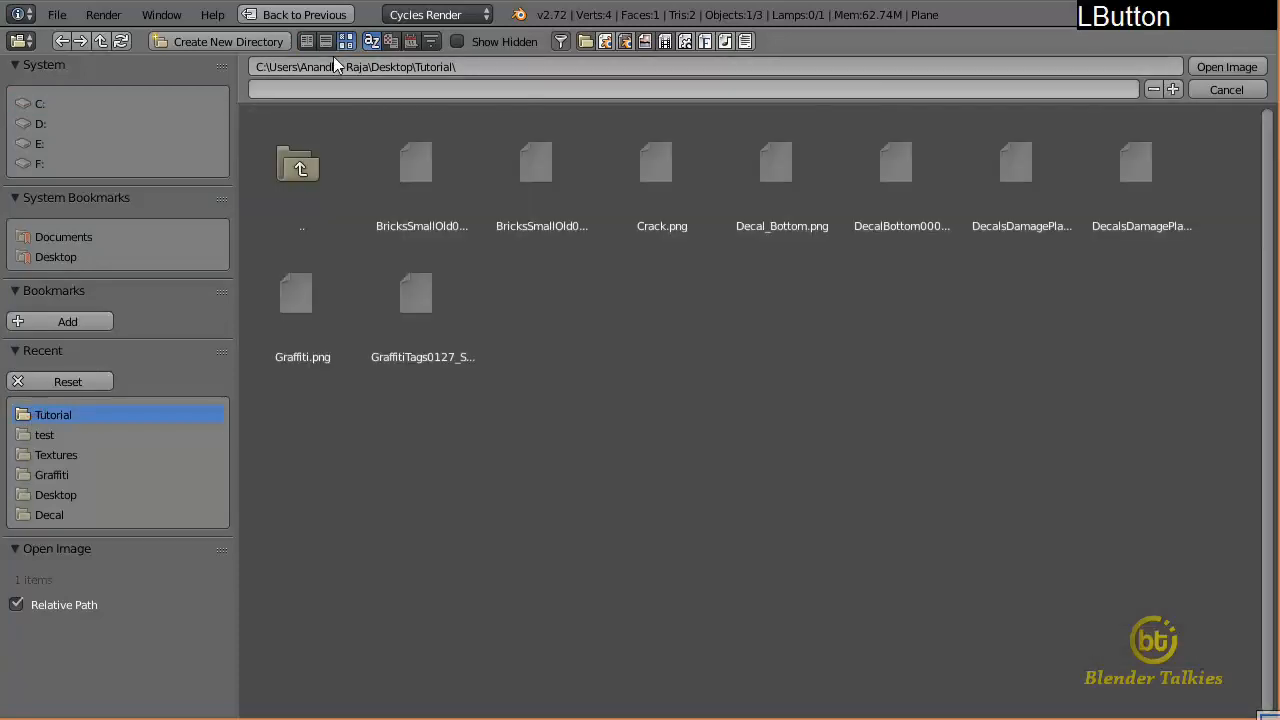
pyautogui.click(531, 192)
pyautogui.click(1237, 68)
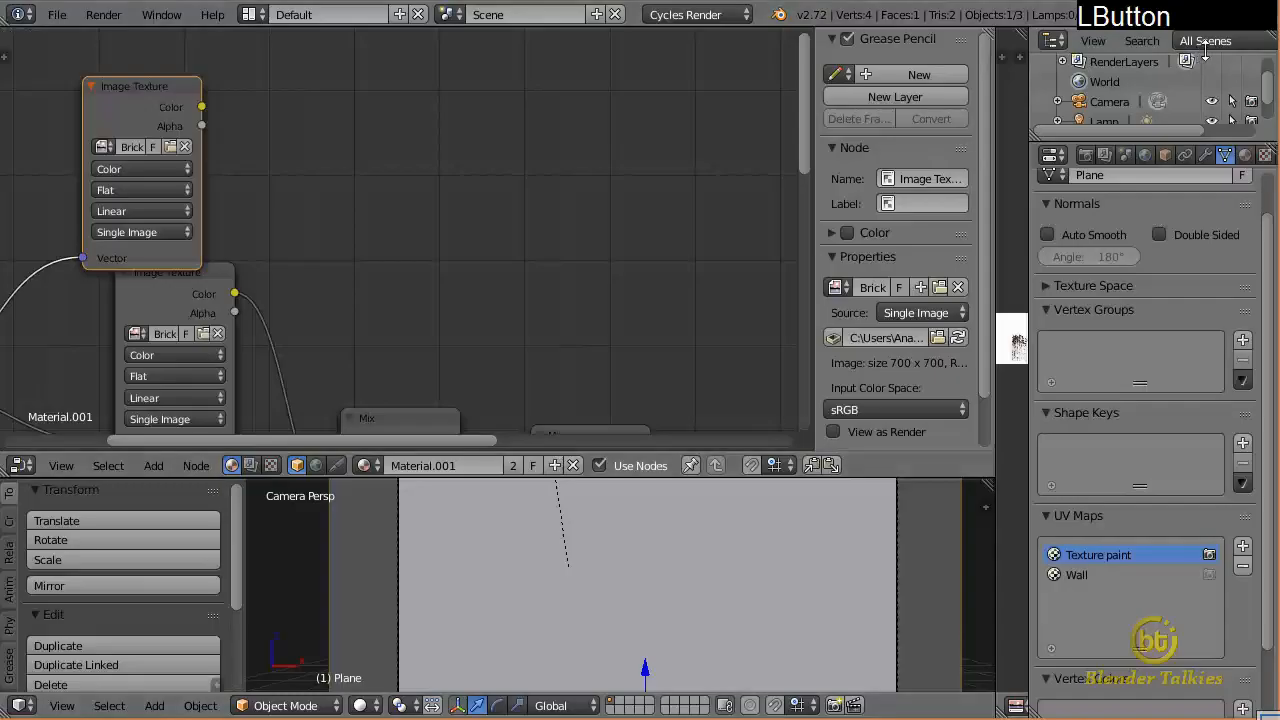
pyautogui.scroll(-2, 575, 250)
pyautogui.keyDown('shift'); pyautogui.moveTo(578, 318); pyautogui.dragTo(452, 228, button='middle'); pyautogui.keyUp('shift')
pyautogui.keyDown('shift'); pyautogui.moveTo(195, 87); pyautogui.dragTo(367, 180, button='middle'); pyautogui.keyUp('shift')
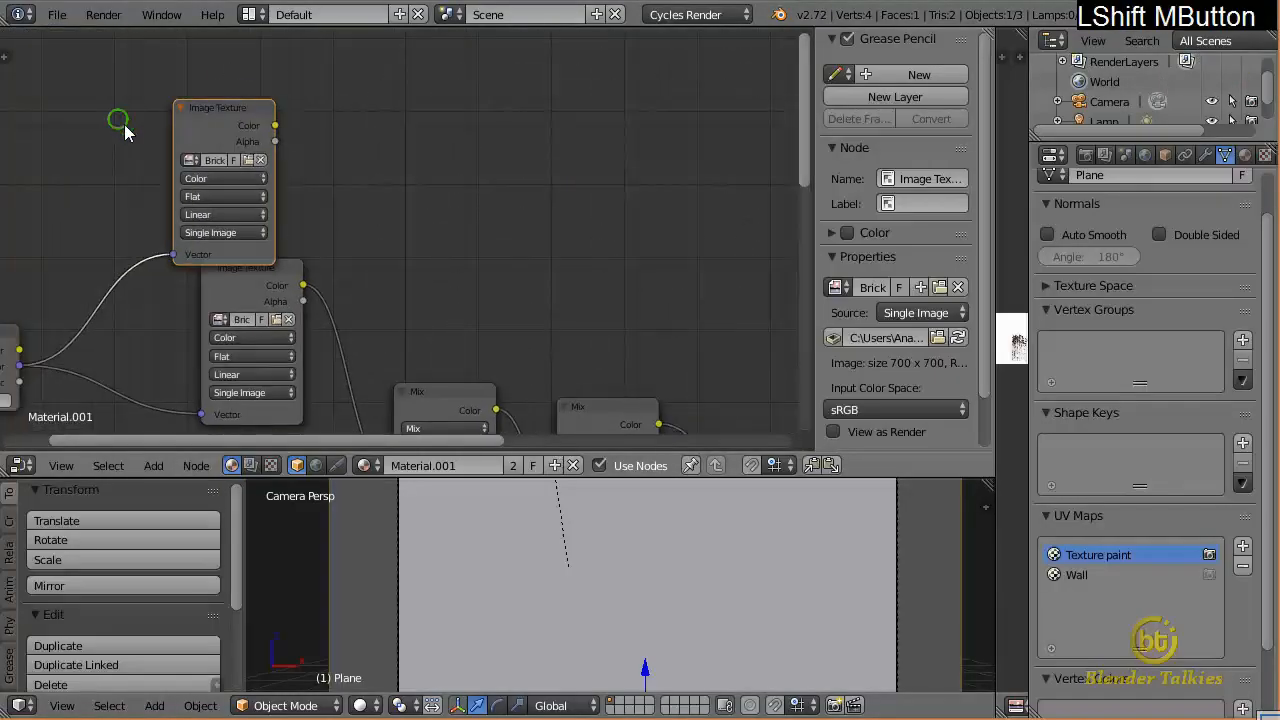
# Move the Diffuse BSDF node up and away from the Multiply node to make room in the node tree
pyautogui.moveTo(122, 124); pyautogui.dragTo(201, 114)
pyautogui.keyDown('shift'); pyautogui.moveTo(257, 102); pyautogui.dragTo(178, 14, button='middle'); pyautogui.keyUp('shift')
pyautogui.scroll(-2, 541, 286)
pyautogui.keyDown('shift'); pyautogui.moveTo(541, 288); pyautogui.dragTo(324, 189, button='middle'); pyautogui.keyUp('shift')
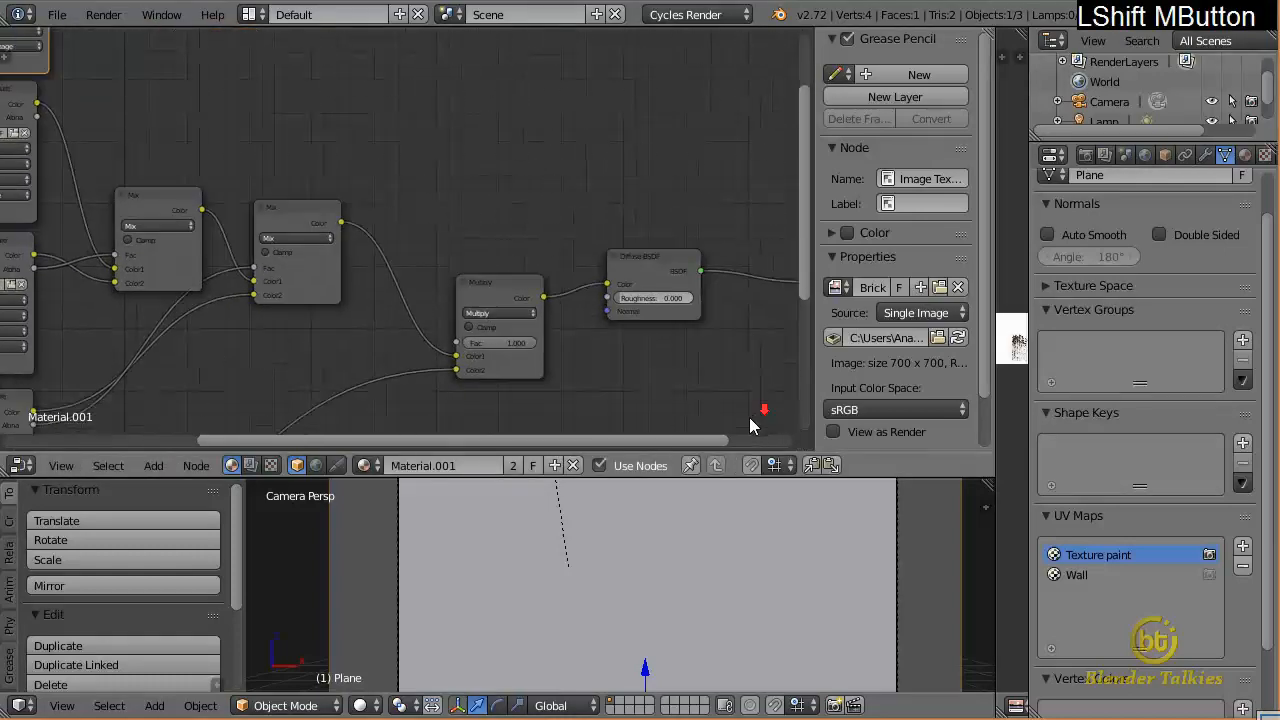
pyautogui.moveTo(607, 340); pyautogui.dragTo(650, 262)
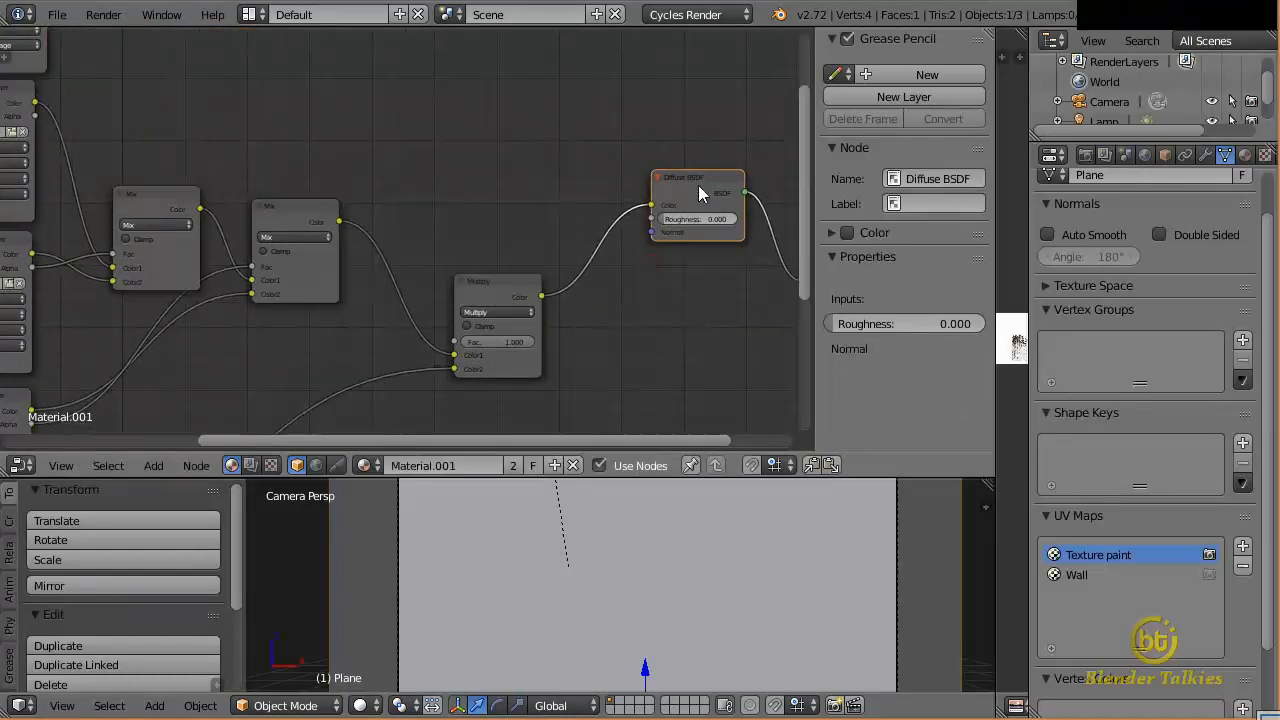
# Add a Normal Map vector node in the empty area beside the new brick Image Texture node
pyautogui.keyDown('shift'); pyautogui.moveTo(546, 100); pyautogui.dragTo(586, 190, button='middle'); pyautogui.keyUp('shift')
pyautogui.hotkey('shift', 'a')
pyautogui.moveTo(265, 235)
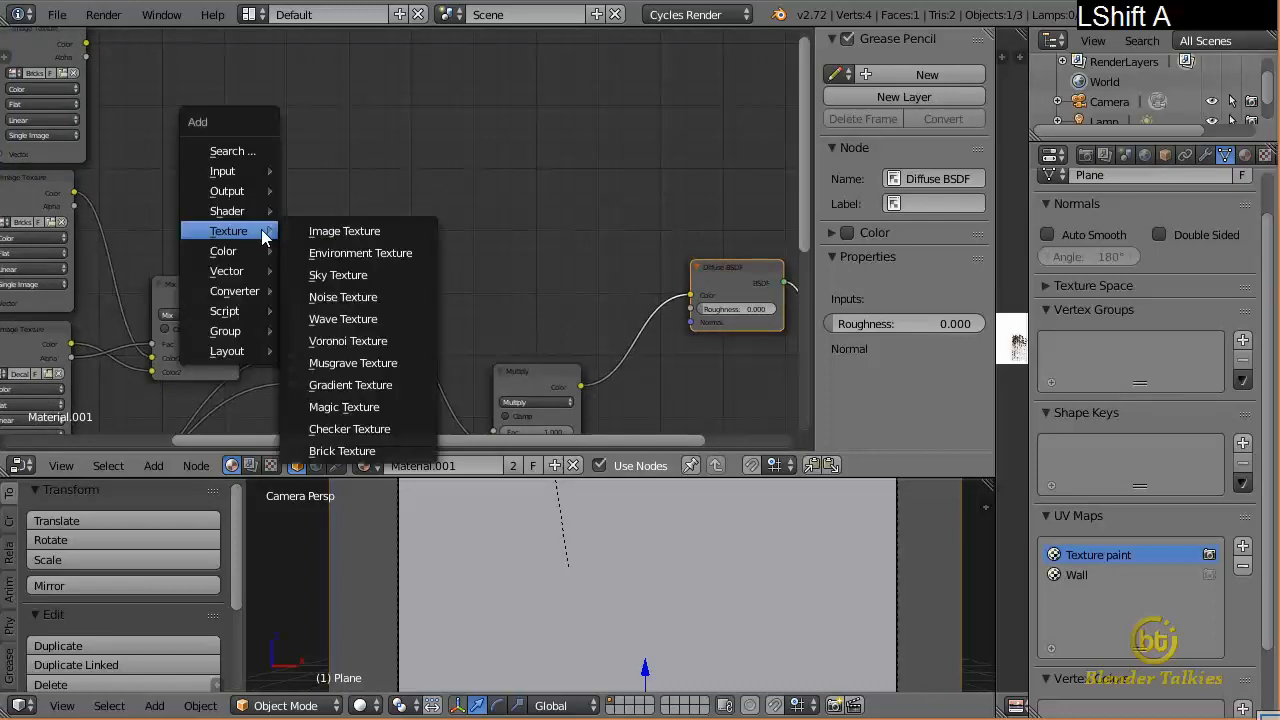
pyautogui.moveTo(227, 268)
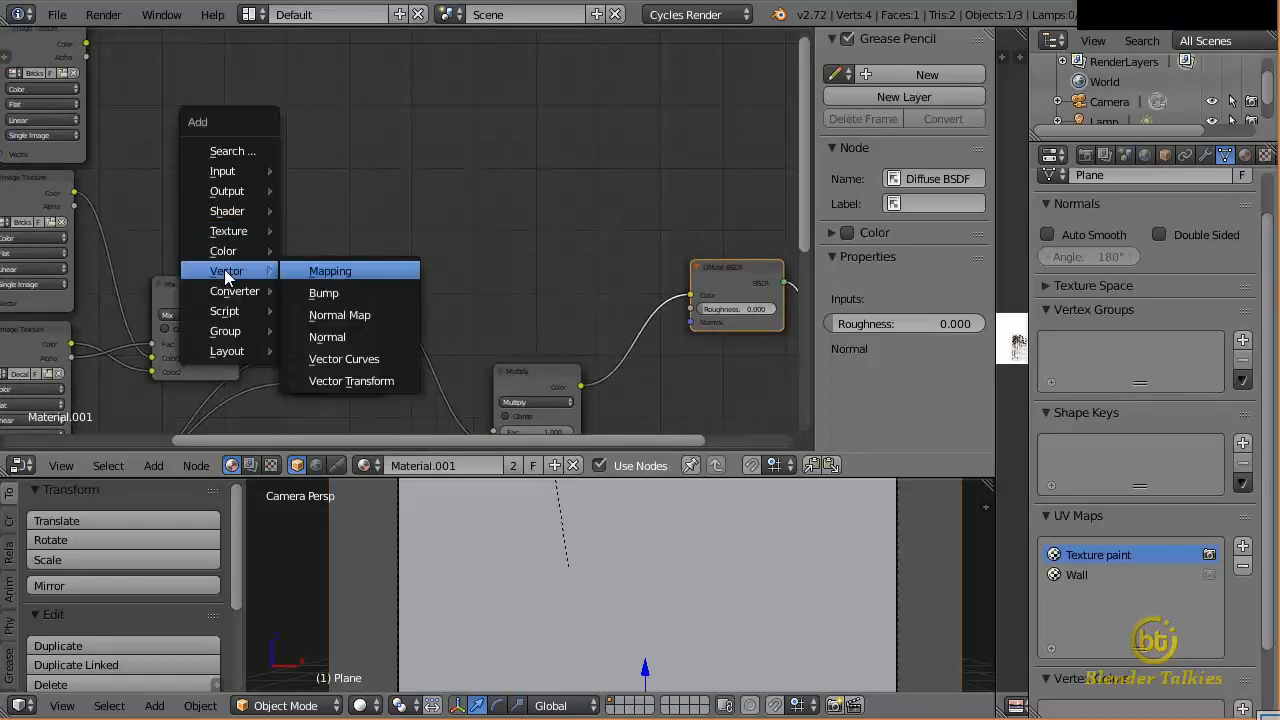
pyautogui.click(338, 315)
pyautogui.click(215, 85)
# Link the new Image Texture's Color to the Normal Map's Color, and its Normal output to the Diffuse BSDF's Normal input
pyautogui.keyDown('shift'); pyautogui.moveTo(190, 126); pyautogui.dragTo(437, 307, button='middle'); pyautogui.keyUp('shift')
pyautogui.moveTo(241, 134); pyautogui.dragTo(338, 265)
pyautogui.keyDown('shift'); pyautogui.moveTo(338, 265); pyautogui.dragTo(224, 124, button='middle'); pyautogui.keyUp('shift')
pyautogui.moveTo(150, 97); pyautogui.dragTo(610, 356)
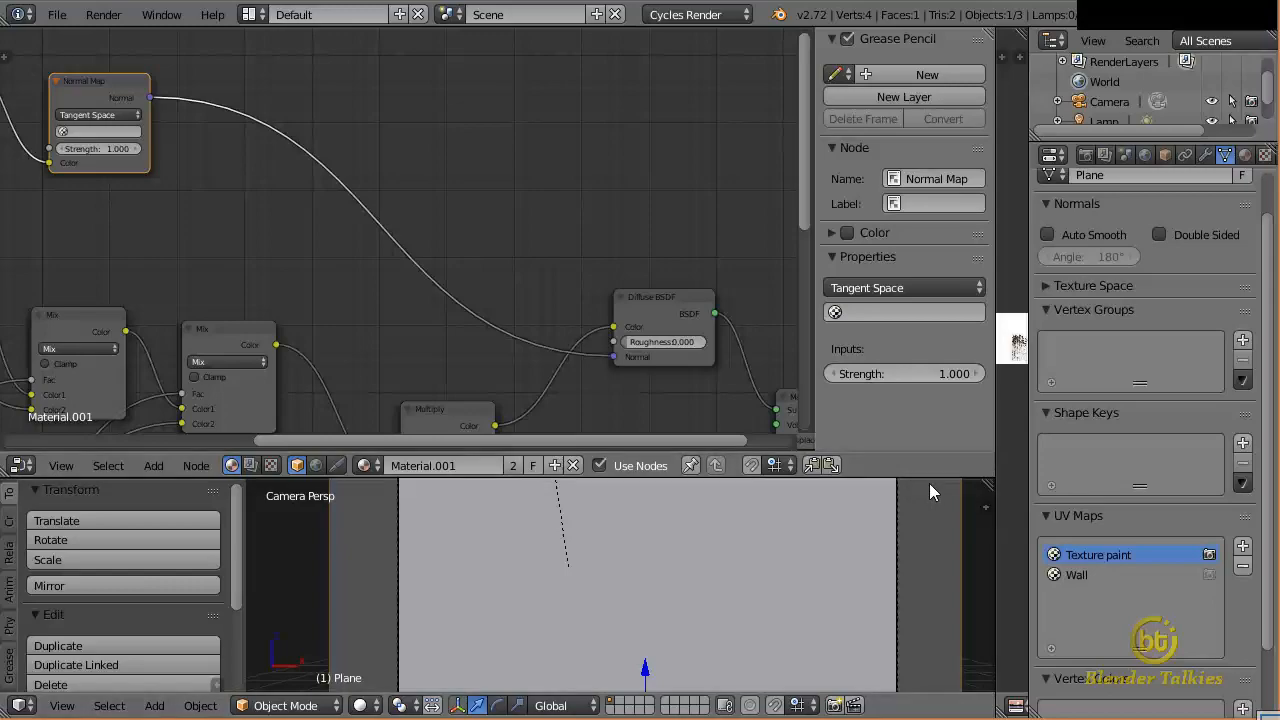
# Enlarge the 3D viewport, switch it to rendered shading and examine the normal map's effect on the brick wall
pyautogui.moveTo(927, 481); pyautogui.dragTo(920, 296)
pyautogui.keyDown('shift'); pyautogui.moveTo(670, 350); pyautogui.dragTo(699, 410, button='middle'); pyautogui.keyUp('shift')
pyautogui.hotkey('shift', 'z')
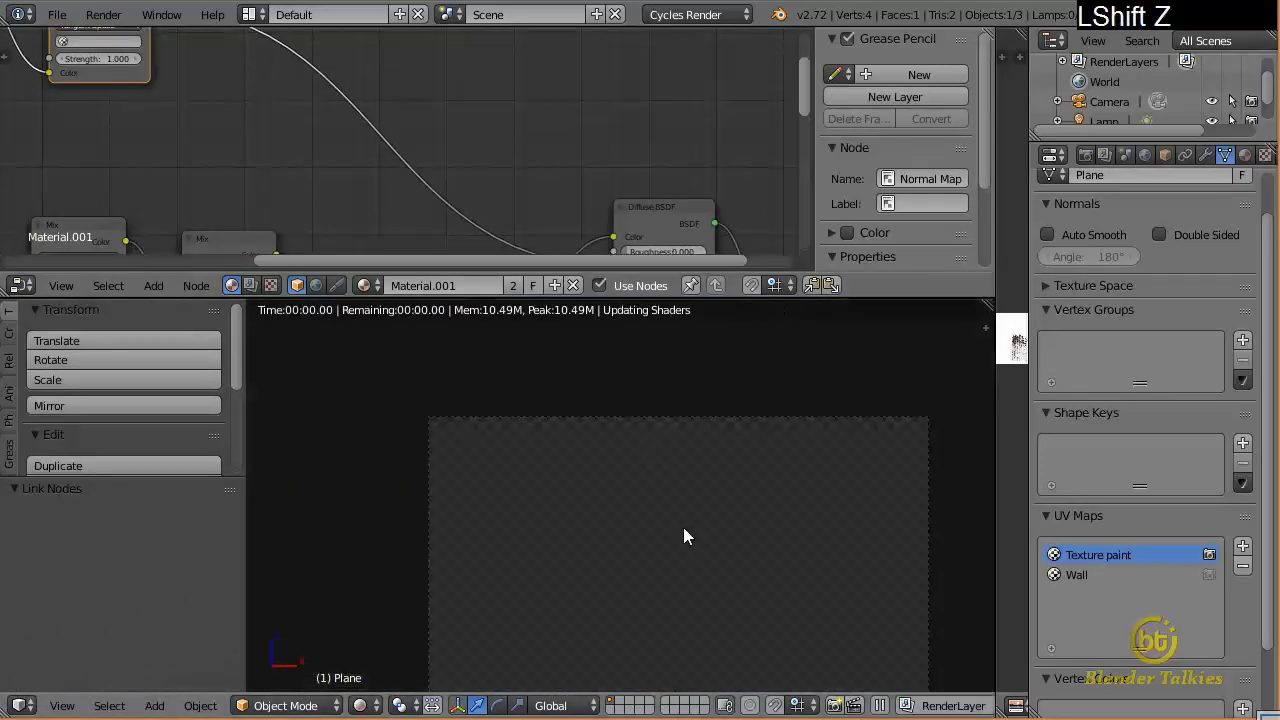
pyautogui.scroll(2, 695, 522)
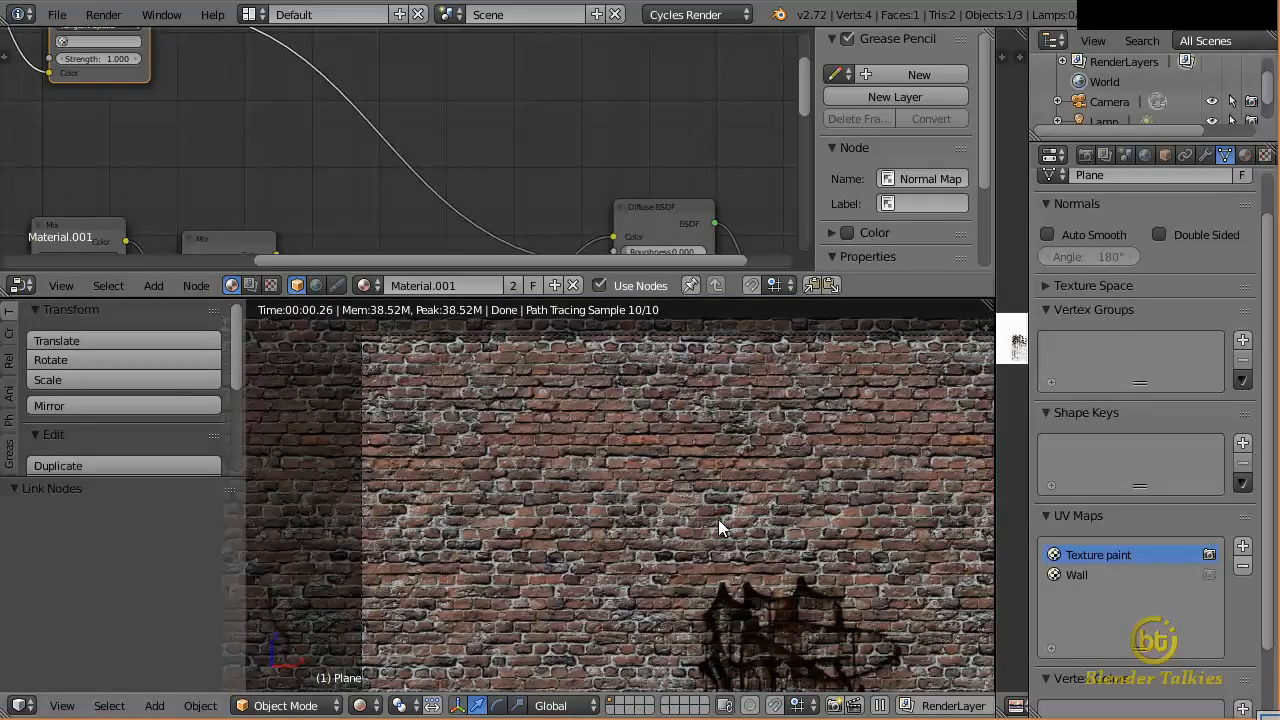
pyautogui.scroll(-3, 700, 508)
pyautogui.scroll(-1, 713, 503)
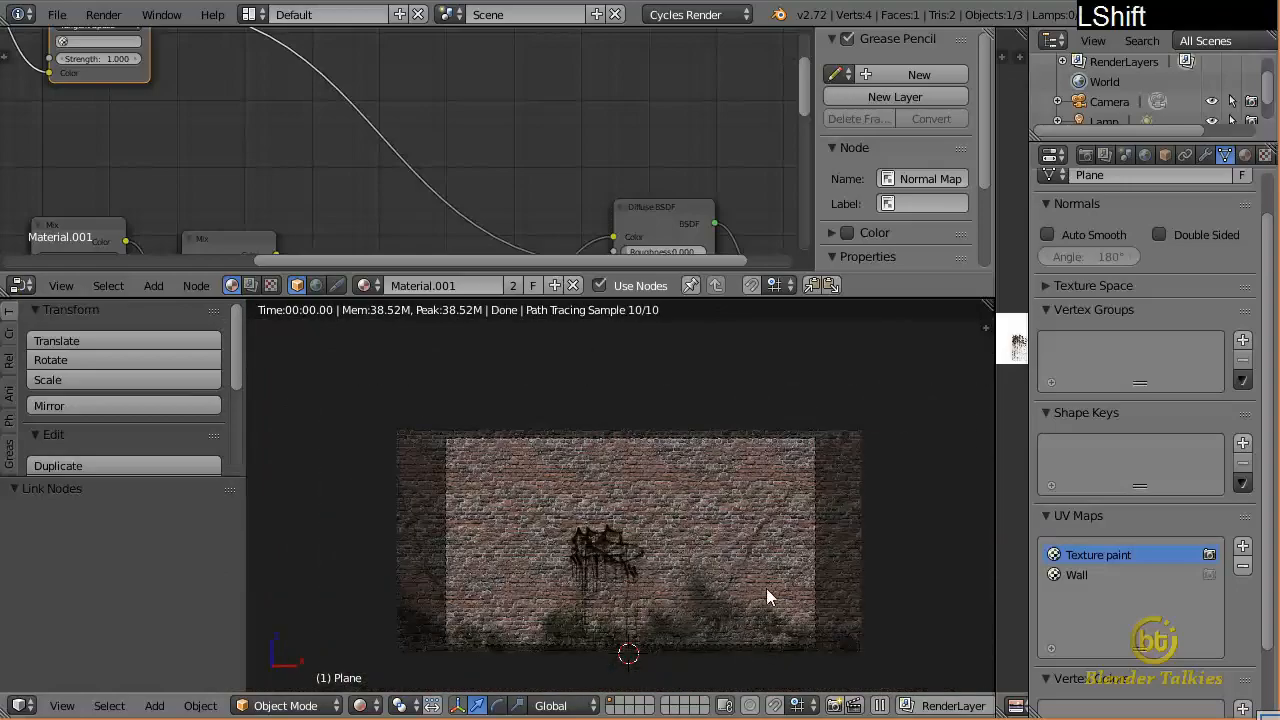
pyautogui.keyDown('shift'); pyautogui.moveTo(750, 652); pyautogui.dragTo(754, 591, button='middle'); pyautogui.keyUp('shift')
pyautogui.scroll(2, 755, 534)
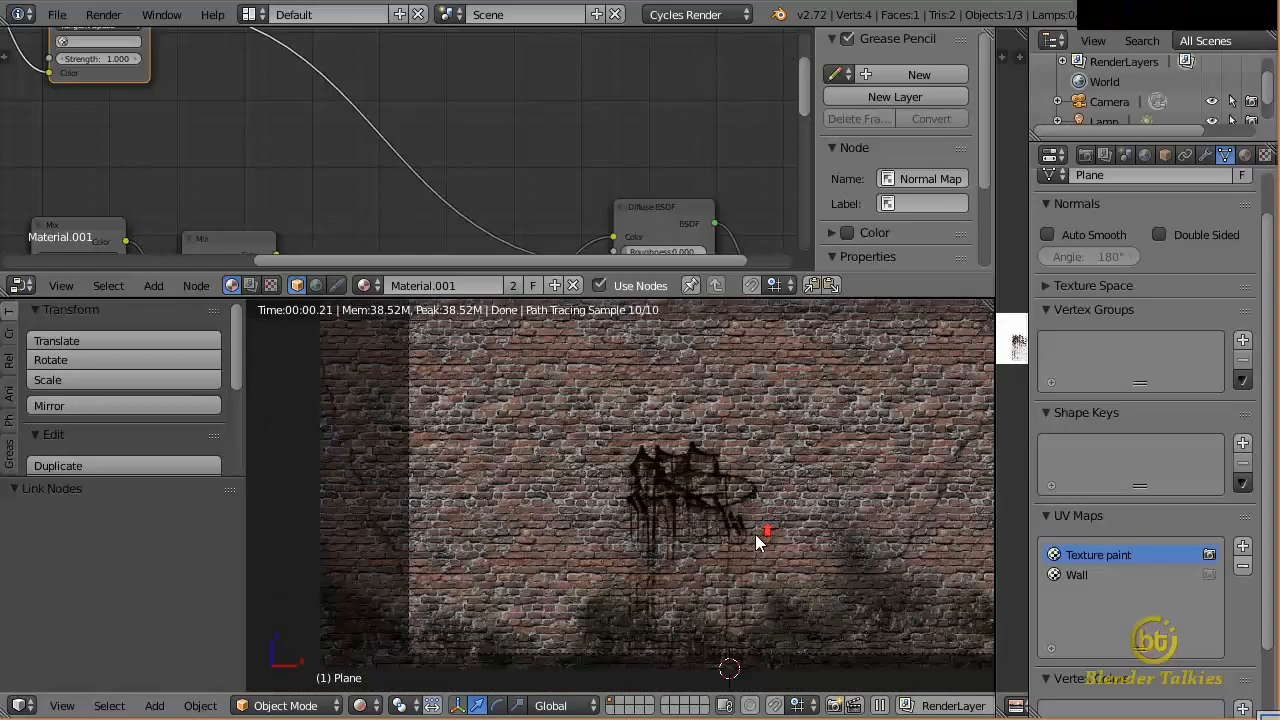
pyautogui.keyDown('shift'); pyautogui.moveTo(755, 534); pyautogui.dragTo(735, 549, button='middle'); pyautogui.keyUp('shift')
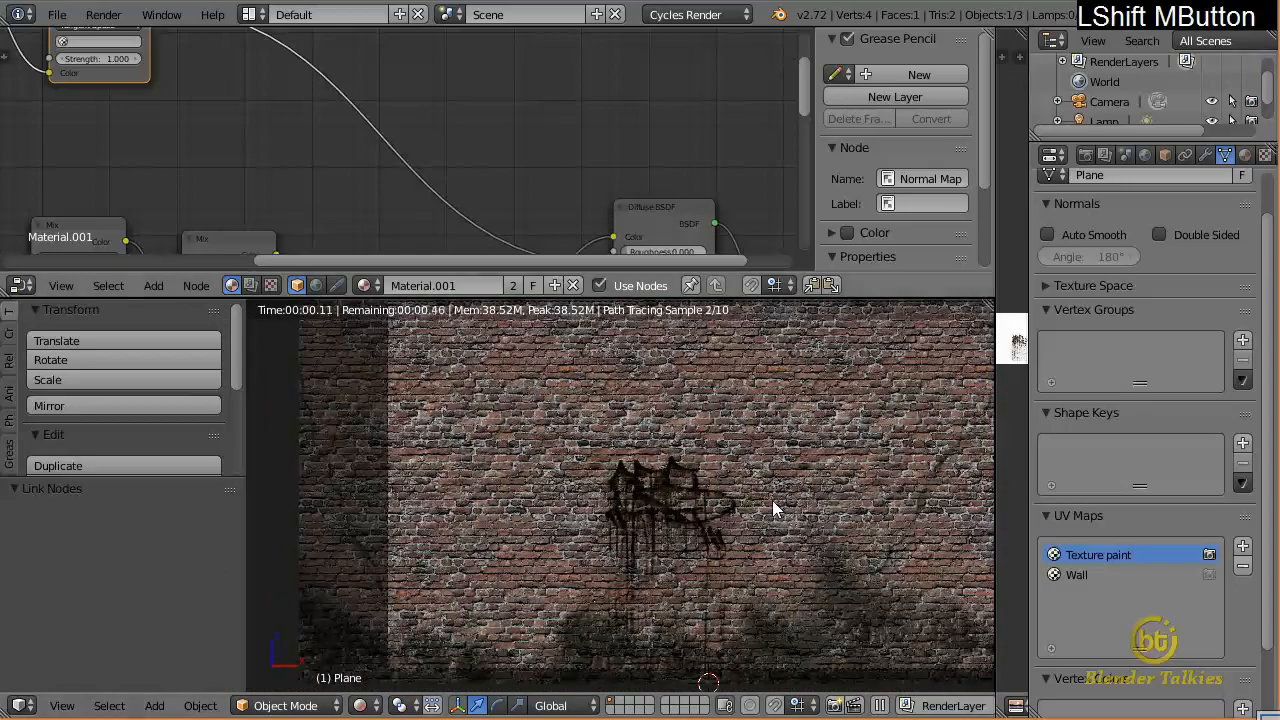
# Set the color space of the Image Texture feeding the Normal Map to Non-Color Data and check the bricks up close
pyautogui.keyDown('shift'); pyautogui.moveTo(126, 134); pyautogui.dragTo(535, 261, button='middle'); pyautogui.keyUp('shift')
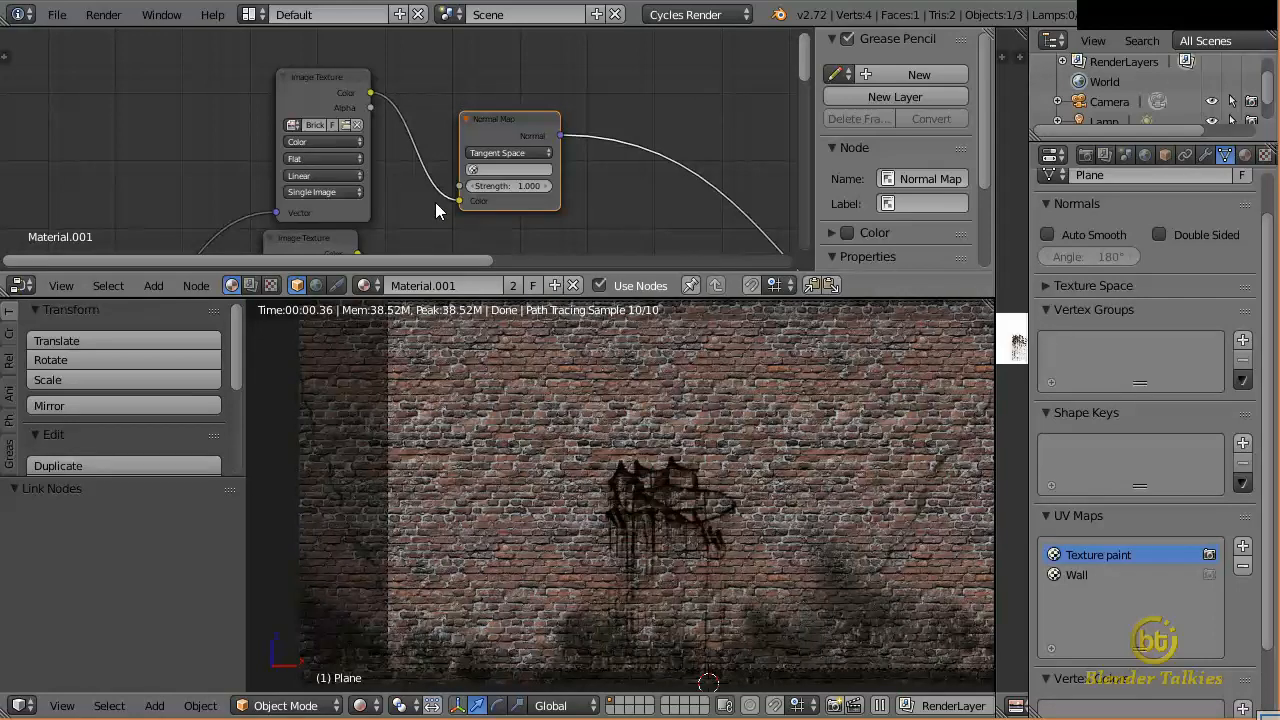
pyautogui.click(355, 147)
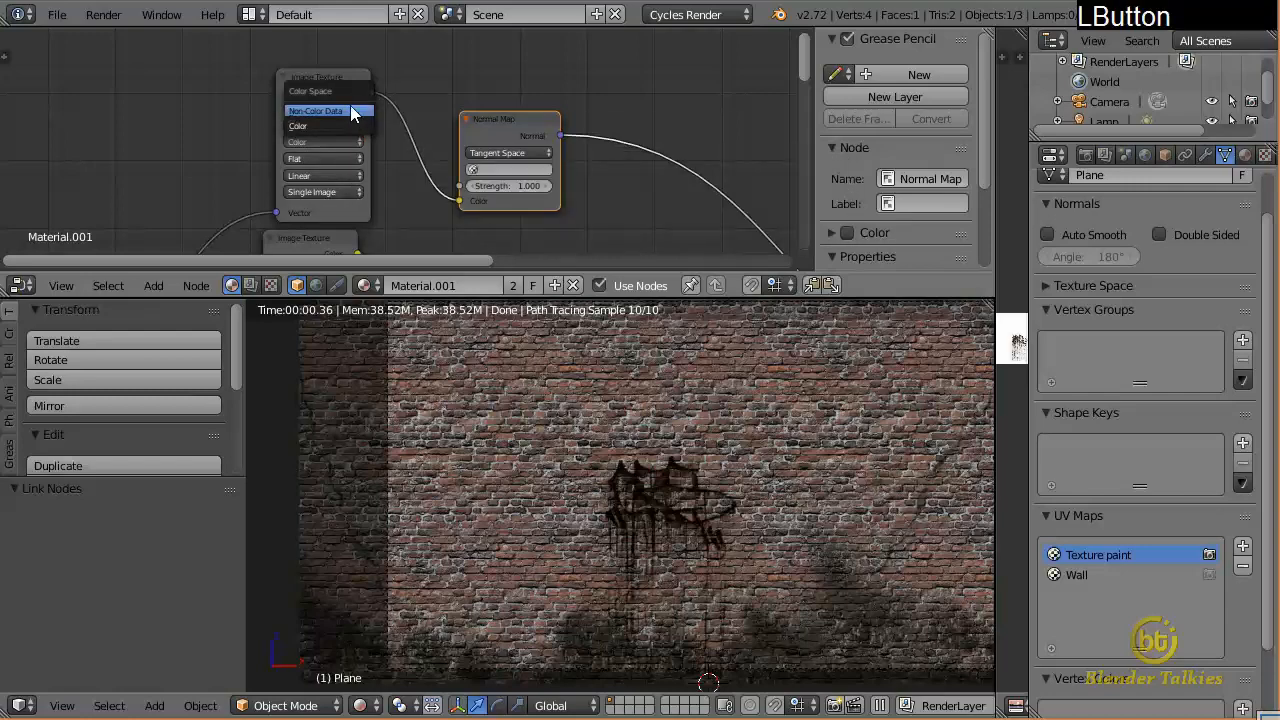
pyautogui.click(350, 110)
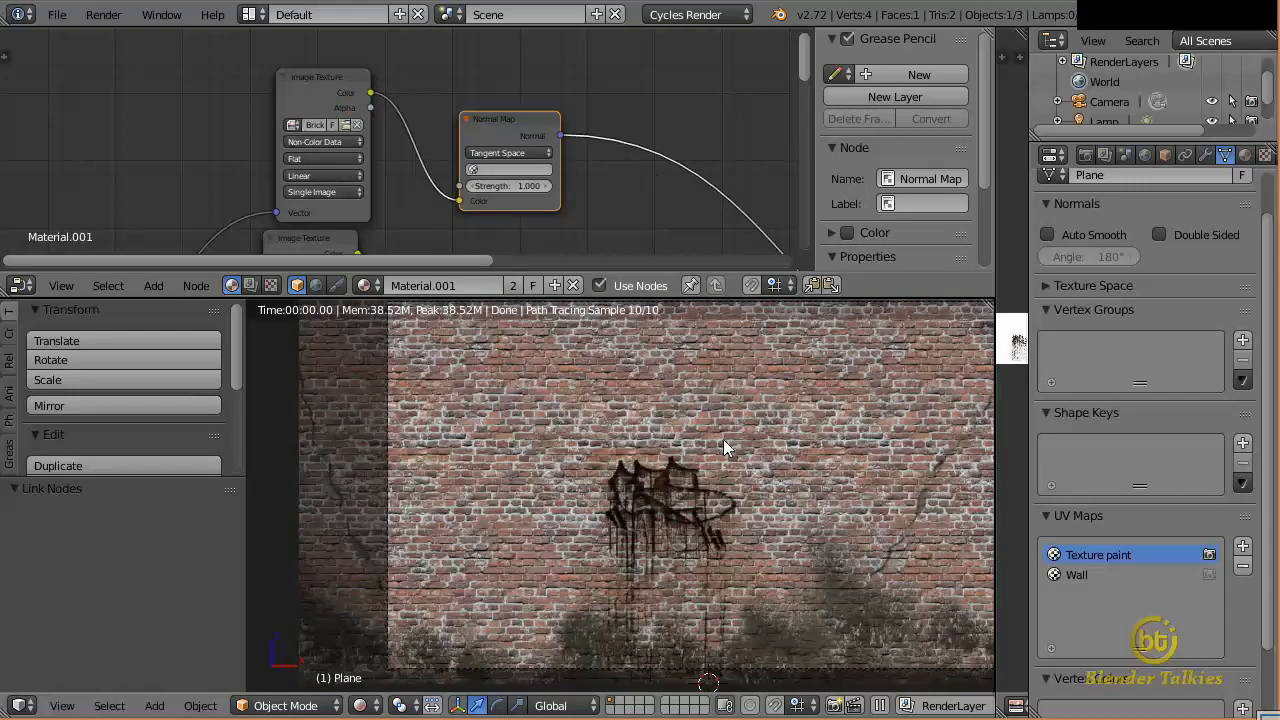
pyautogui.scroll(5, 620, 405)
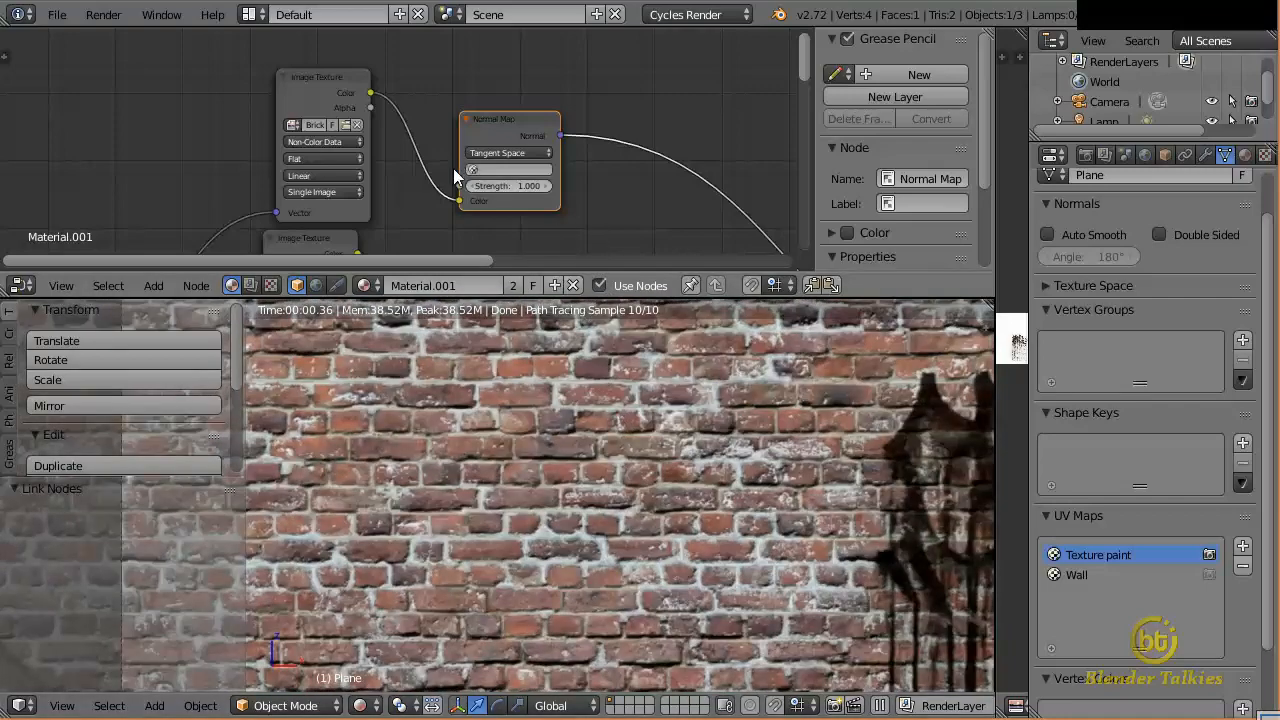
# Try a Normal Map strength of 0.5
pyautogui.click(512, 188)
pyautogui.write('0.5')
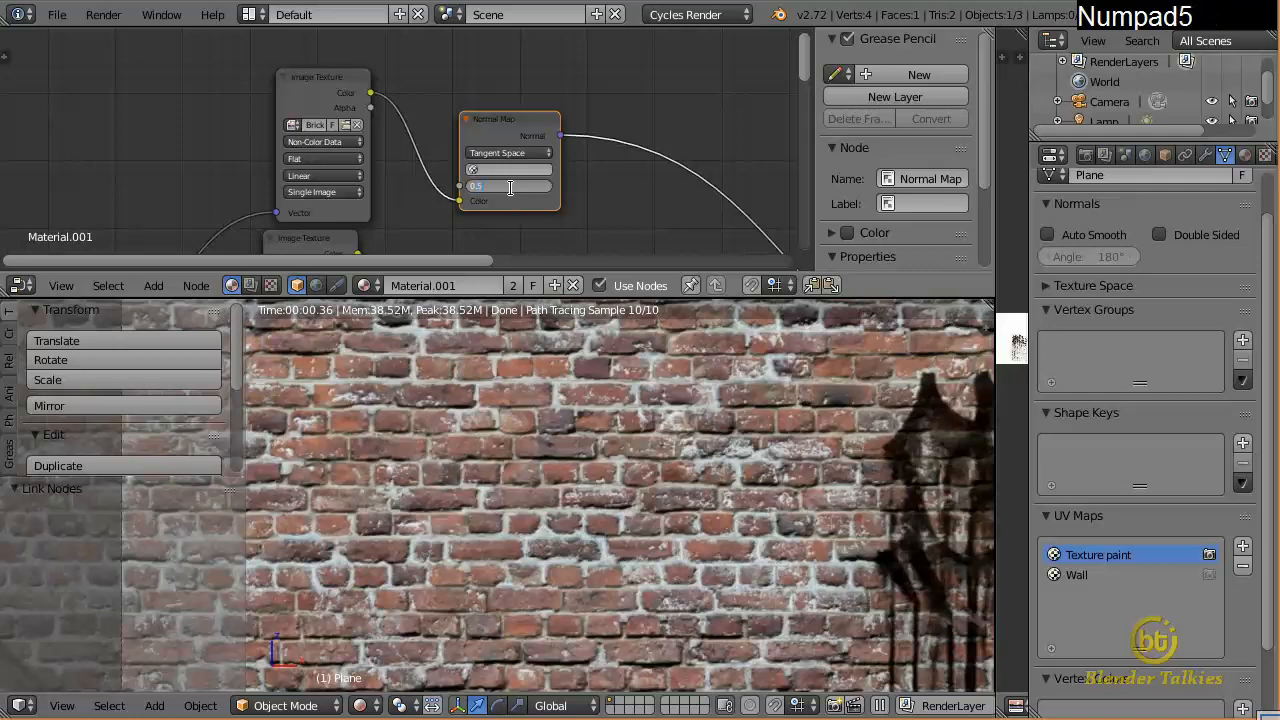
pyautogui.press('KP_Enter')
# Set the Normal Map strength to 0.6 and return the viewport to the camera view
pyautogui.click(511, 188)
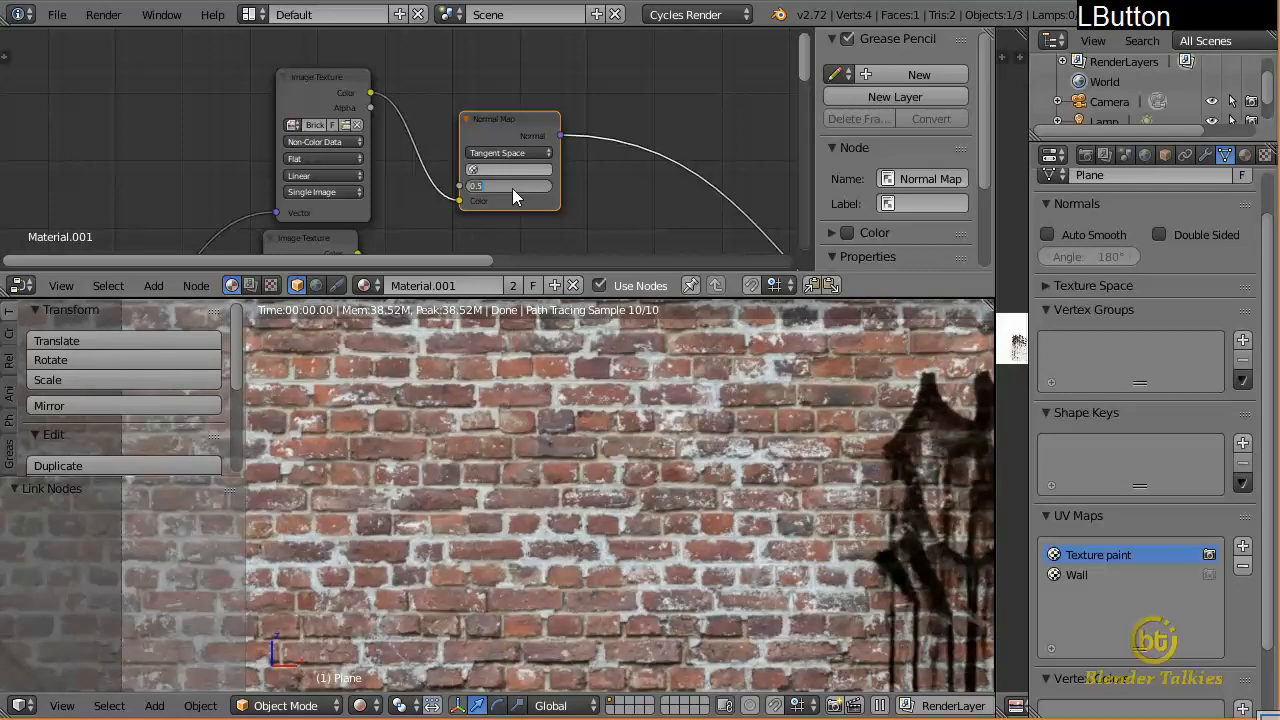
pyautogui.write('.6')
pyautogui.press('KP_Enter')
pyautogui.press('KP_0')
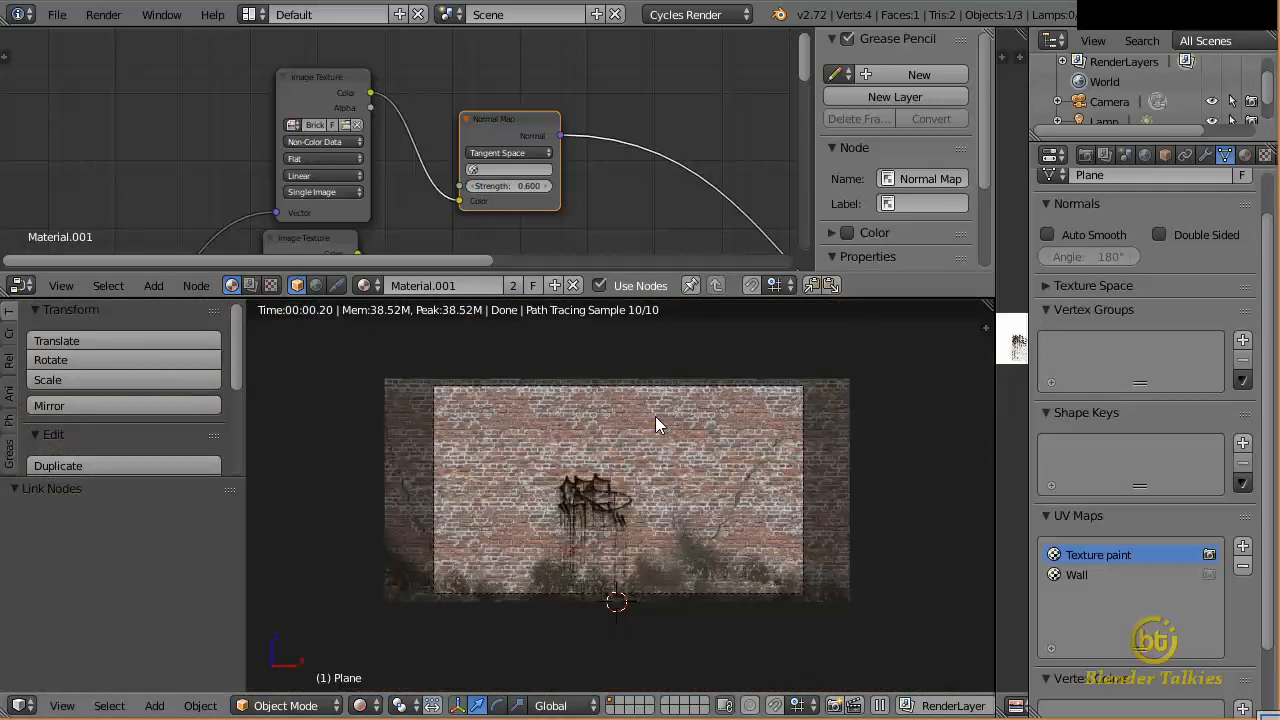